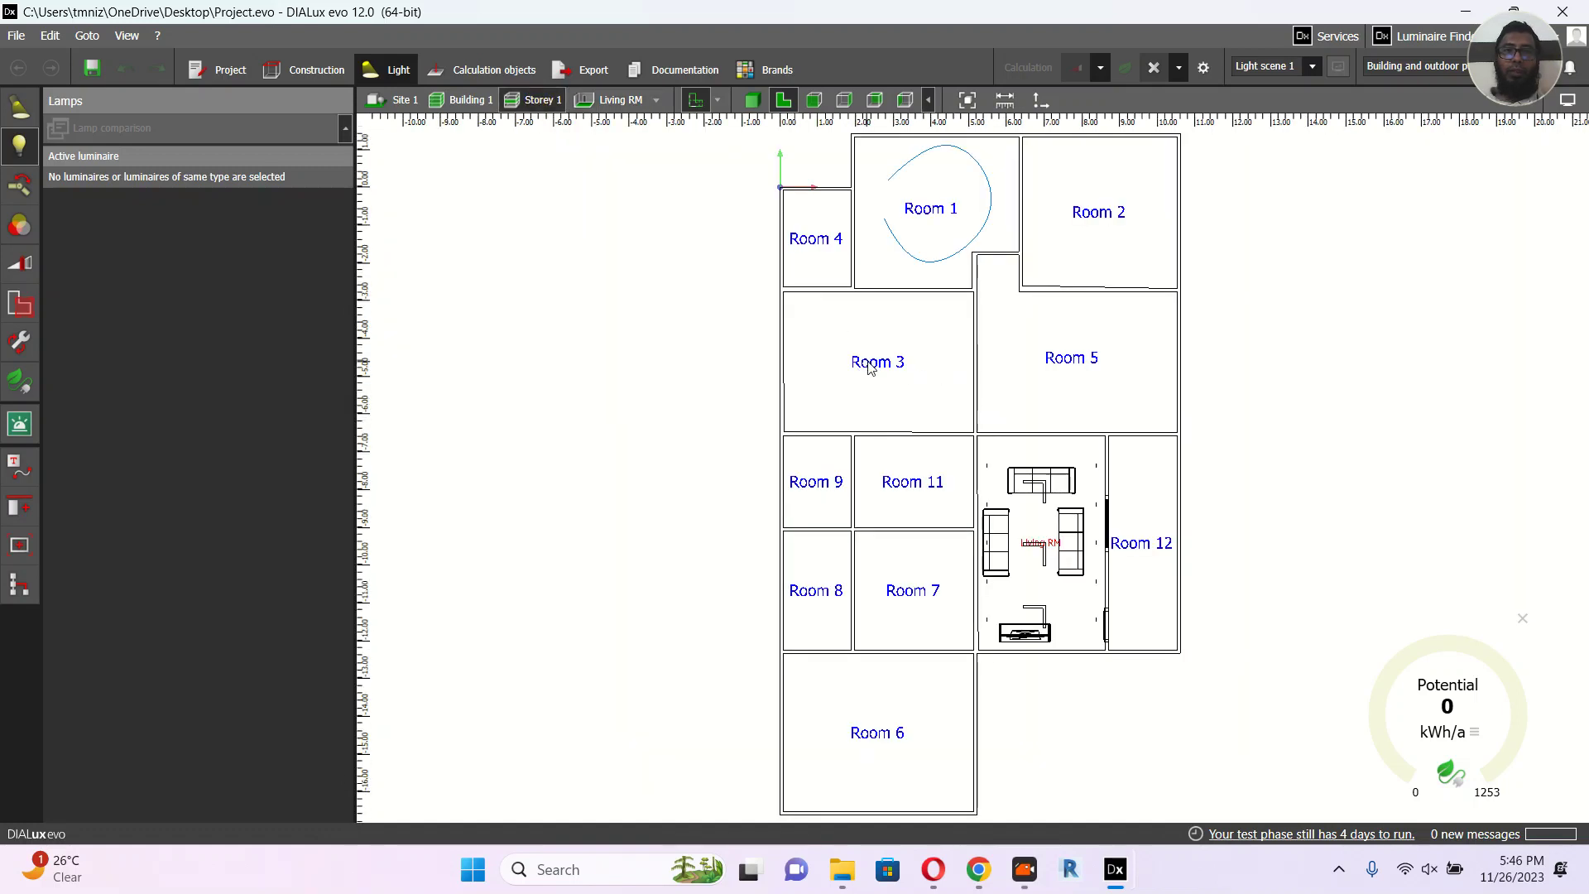
Step: Show the floor plan of Room 3 with the construction tools for help lines and labelling available
click(657, 100)
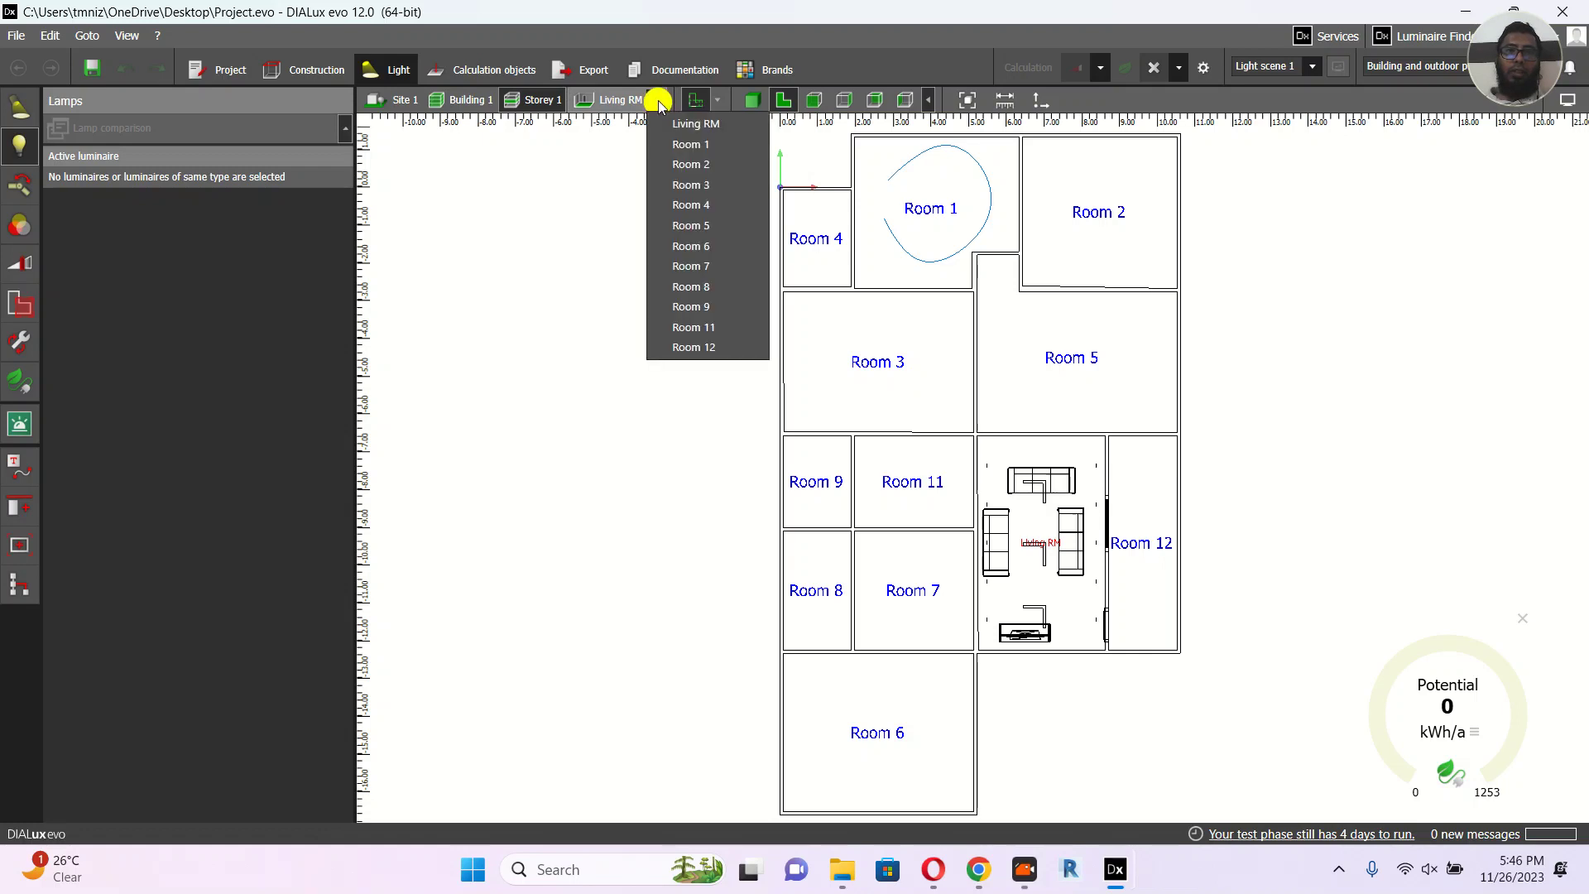
click(696, 188)
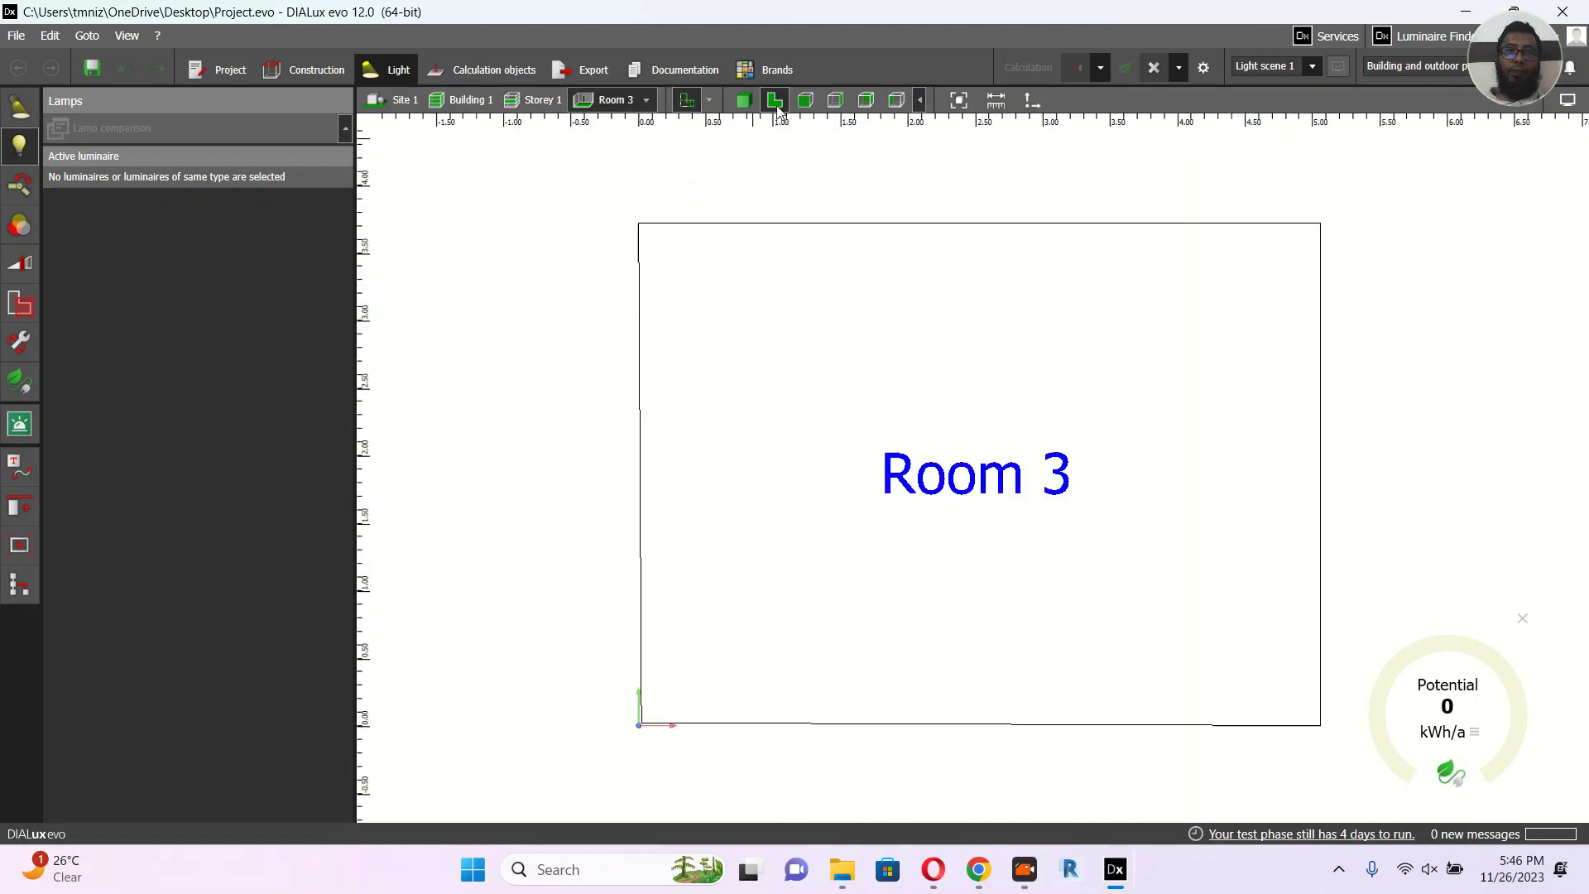
right_drag(987, 478, 876, 439)
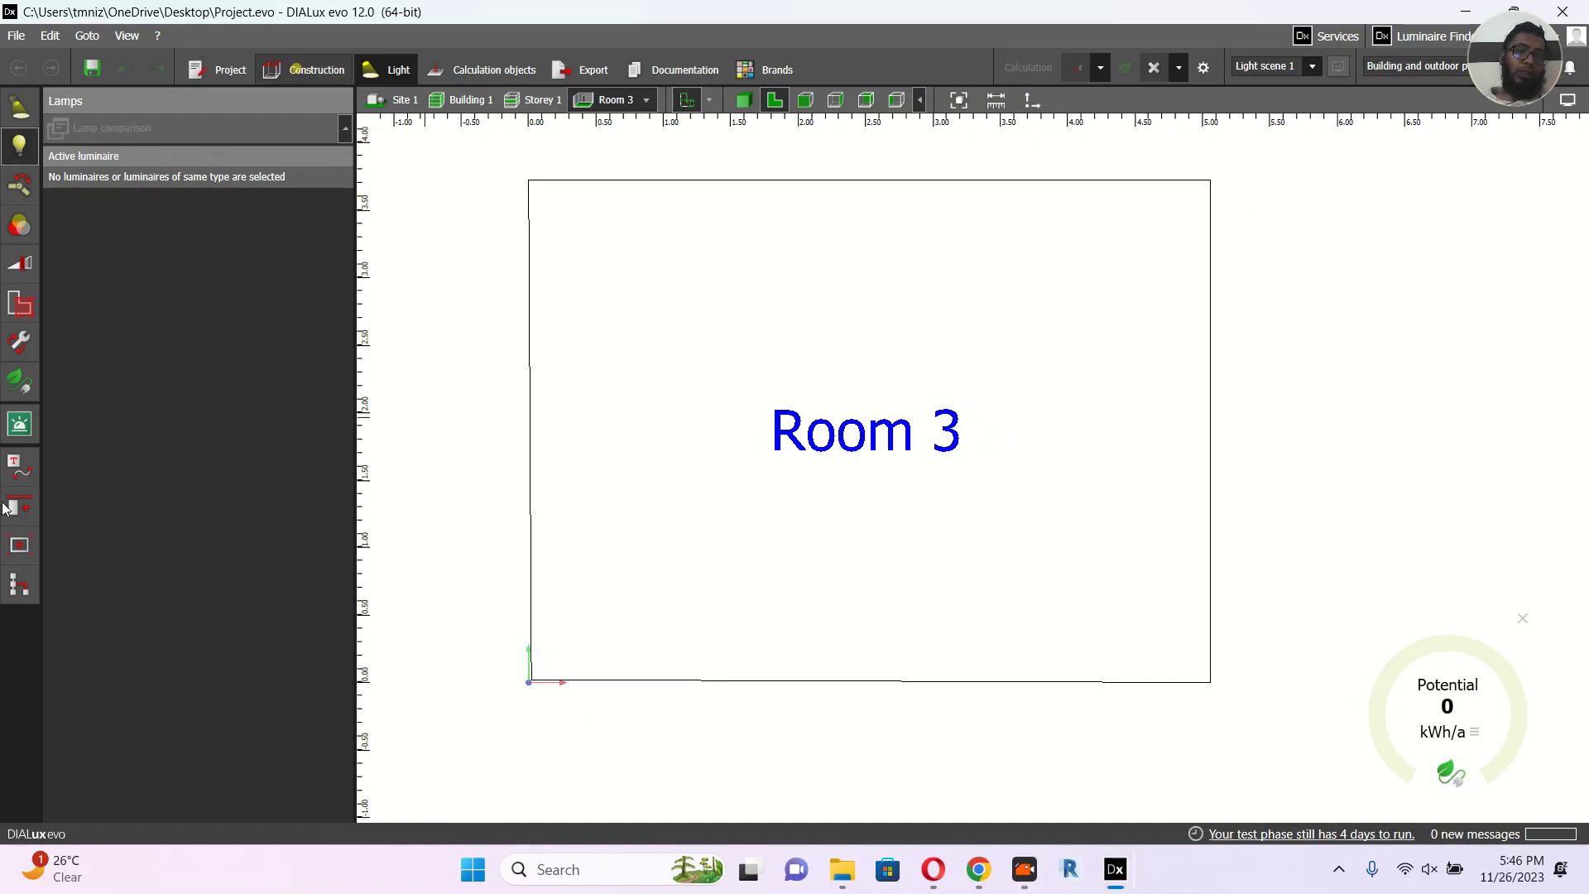
click(20, 633)
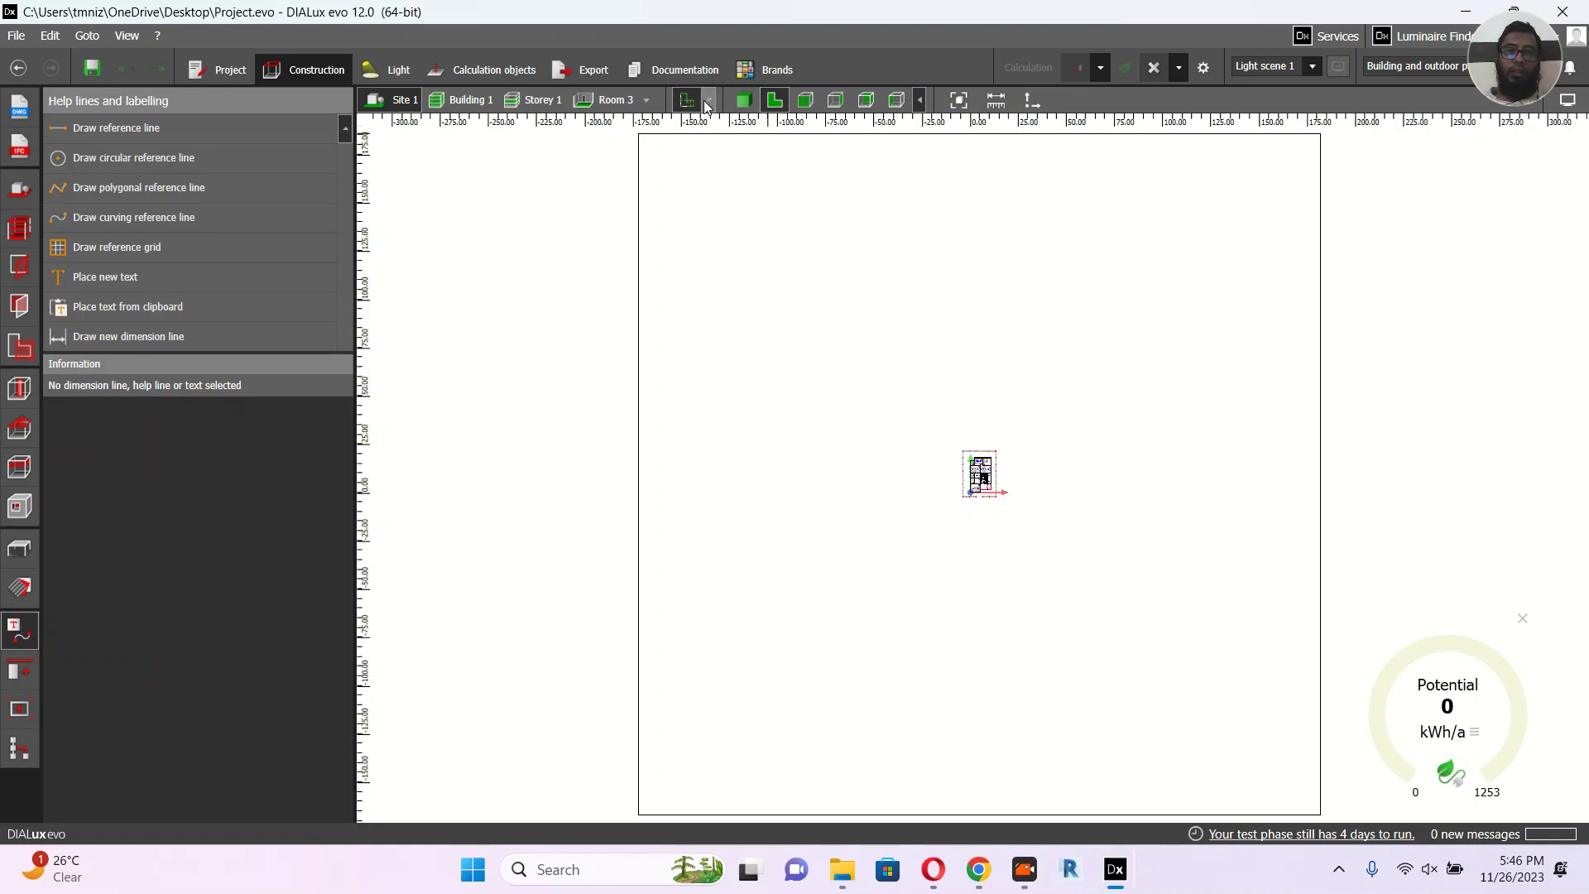
click(610, 101)
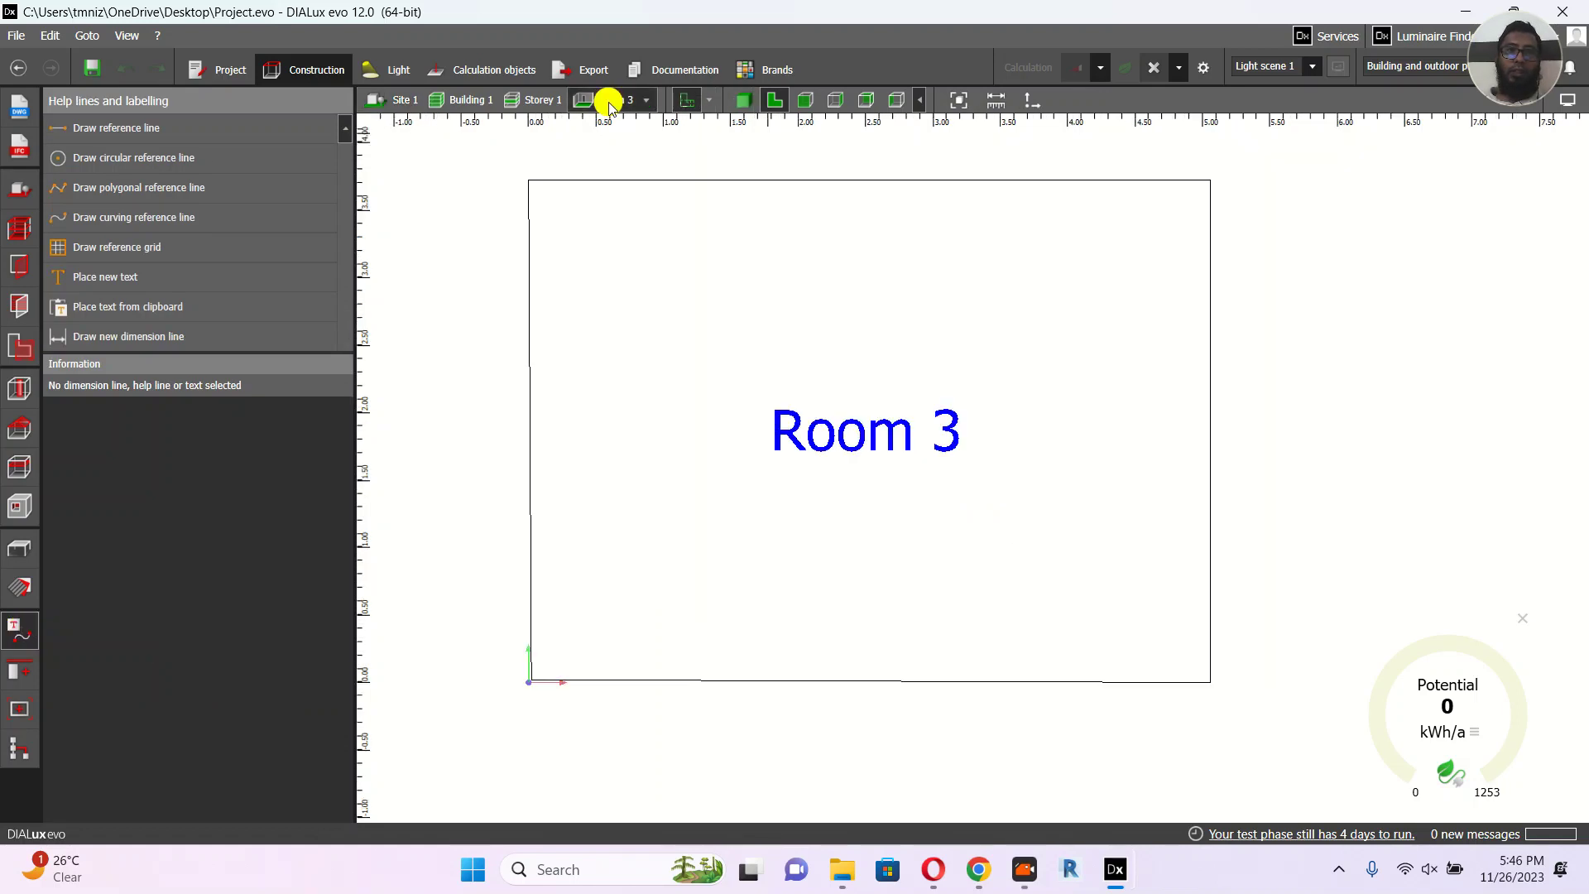
Step: Rename the Room 3 space as "Art Studio"
click(832, 428)
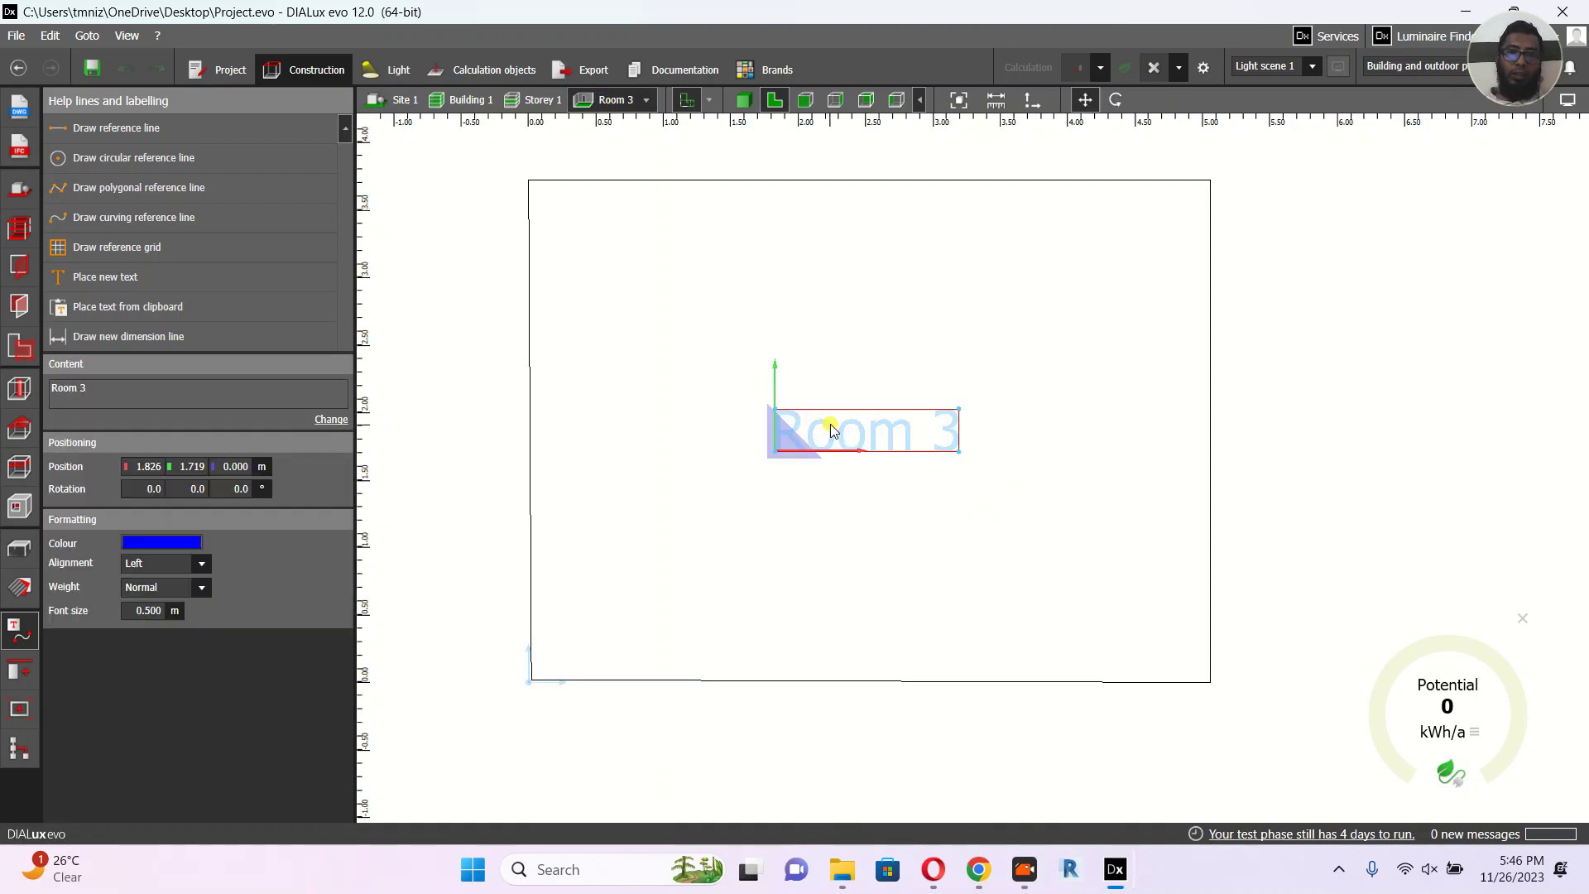
click(342, 424)
click(186, 271)
triple_click(185, 270)
text(Art)
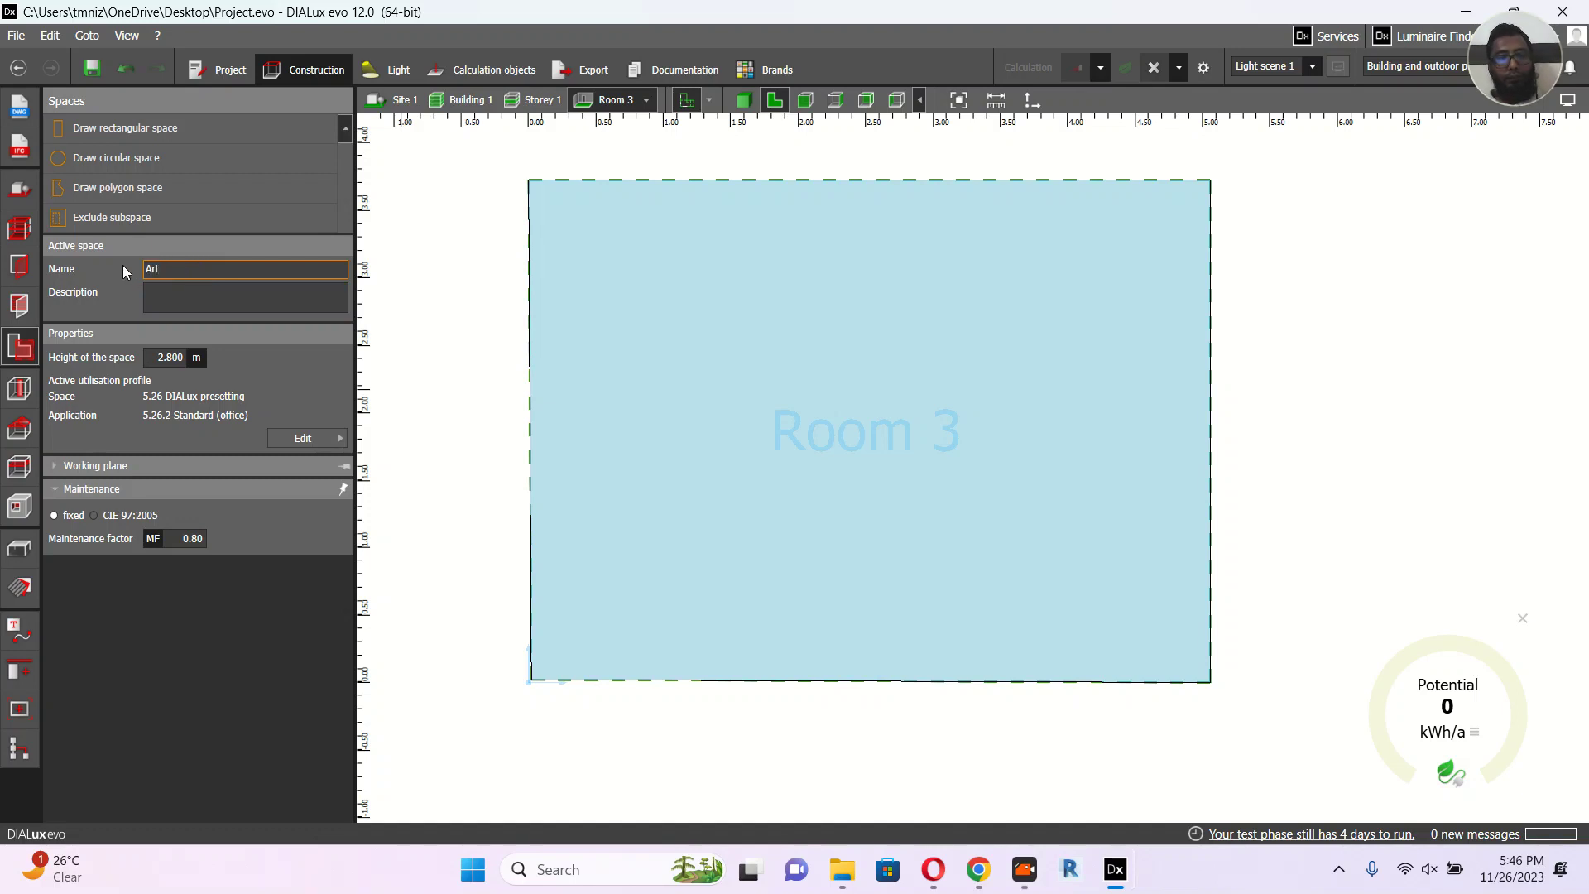
text( Studio)
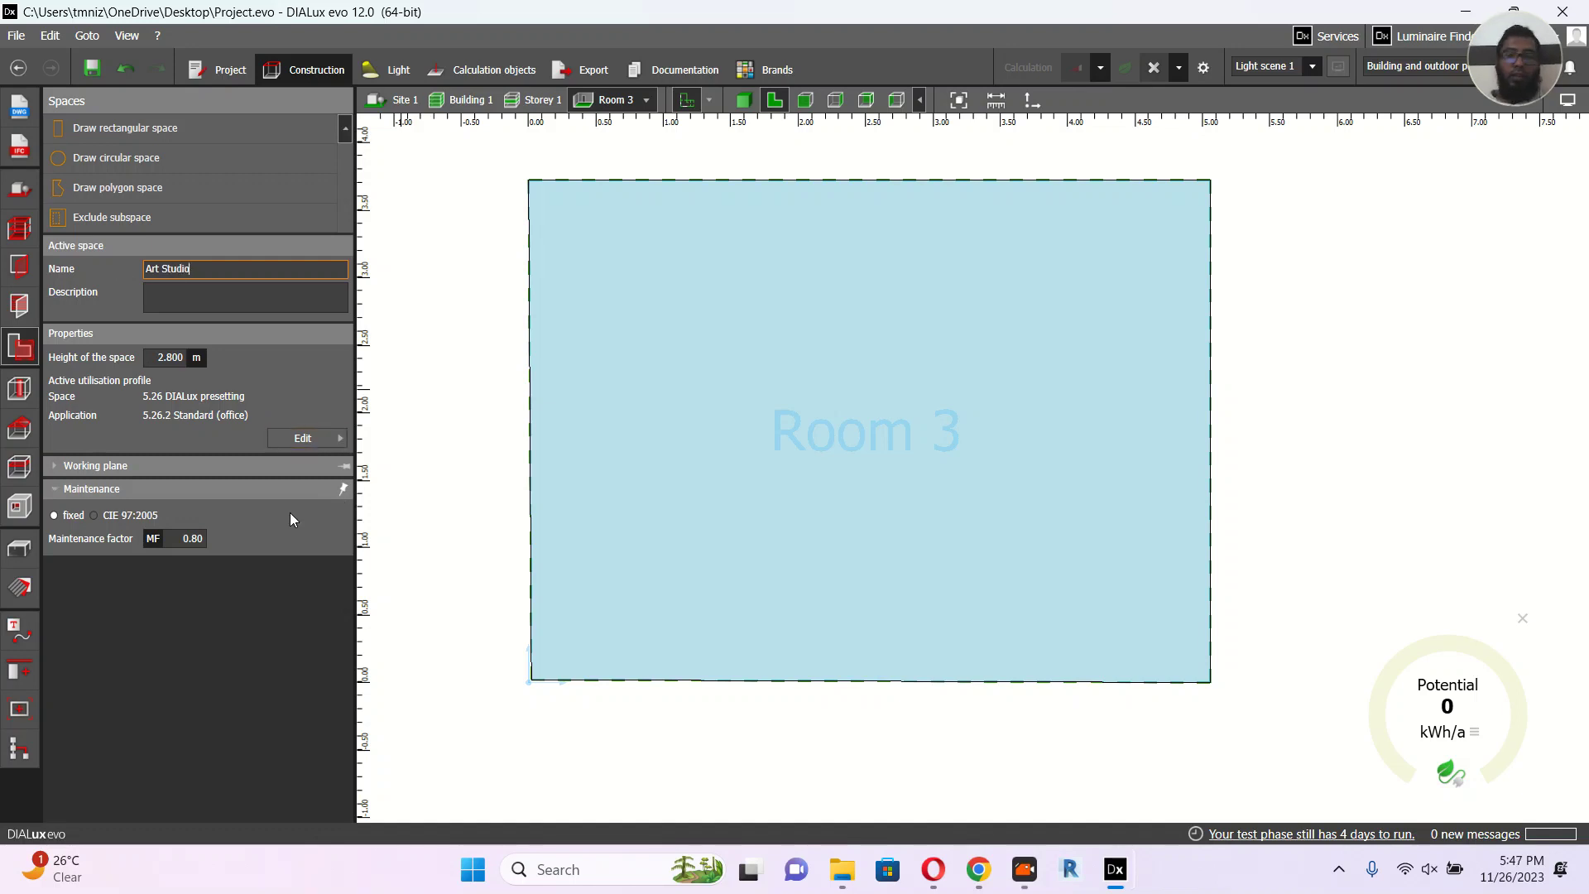
key(Return)
click(430, 395)
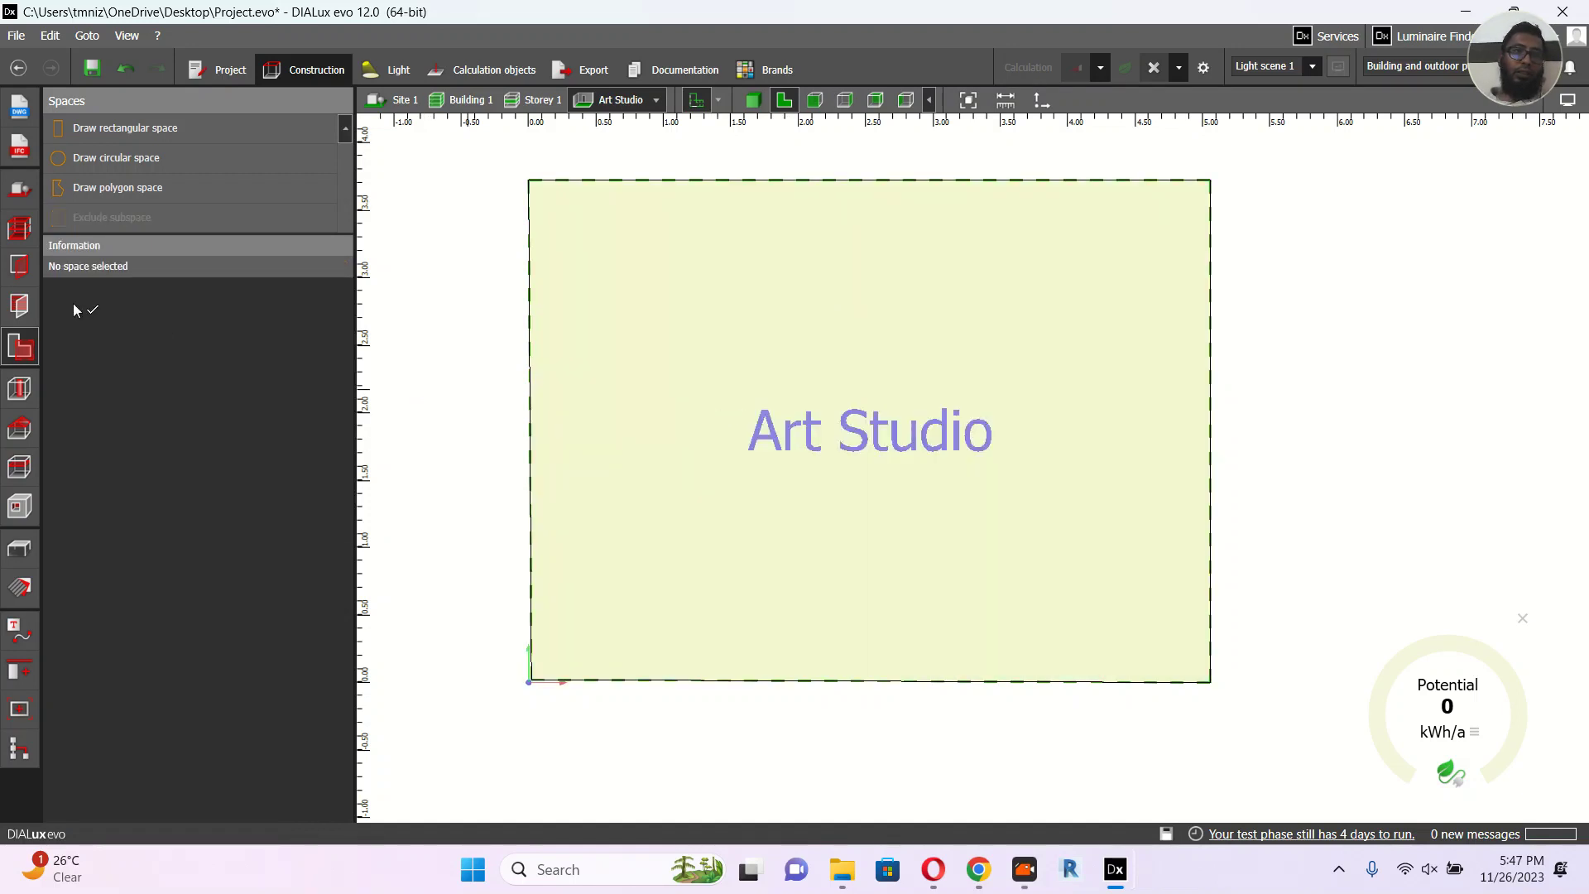
Step: Draw a wavy five-point curving reference line wall to wall across the upper part of Art Studio, and shift its fourth point slightly up and left
click(20, 467)
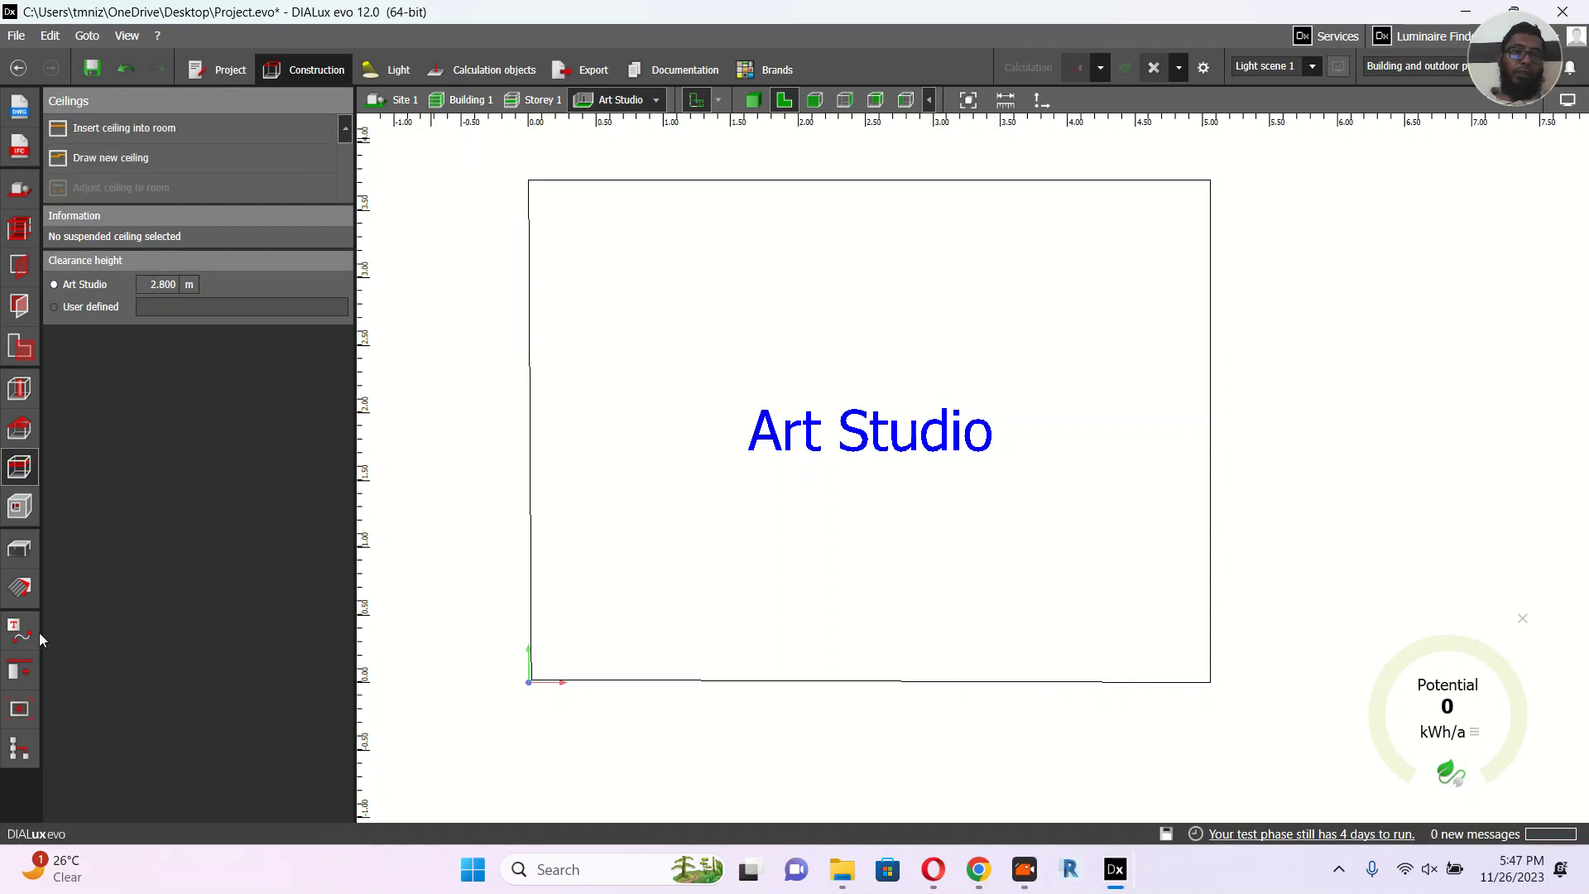
click(20, 632)
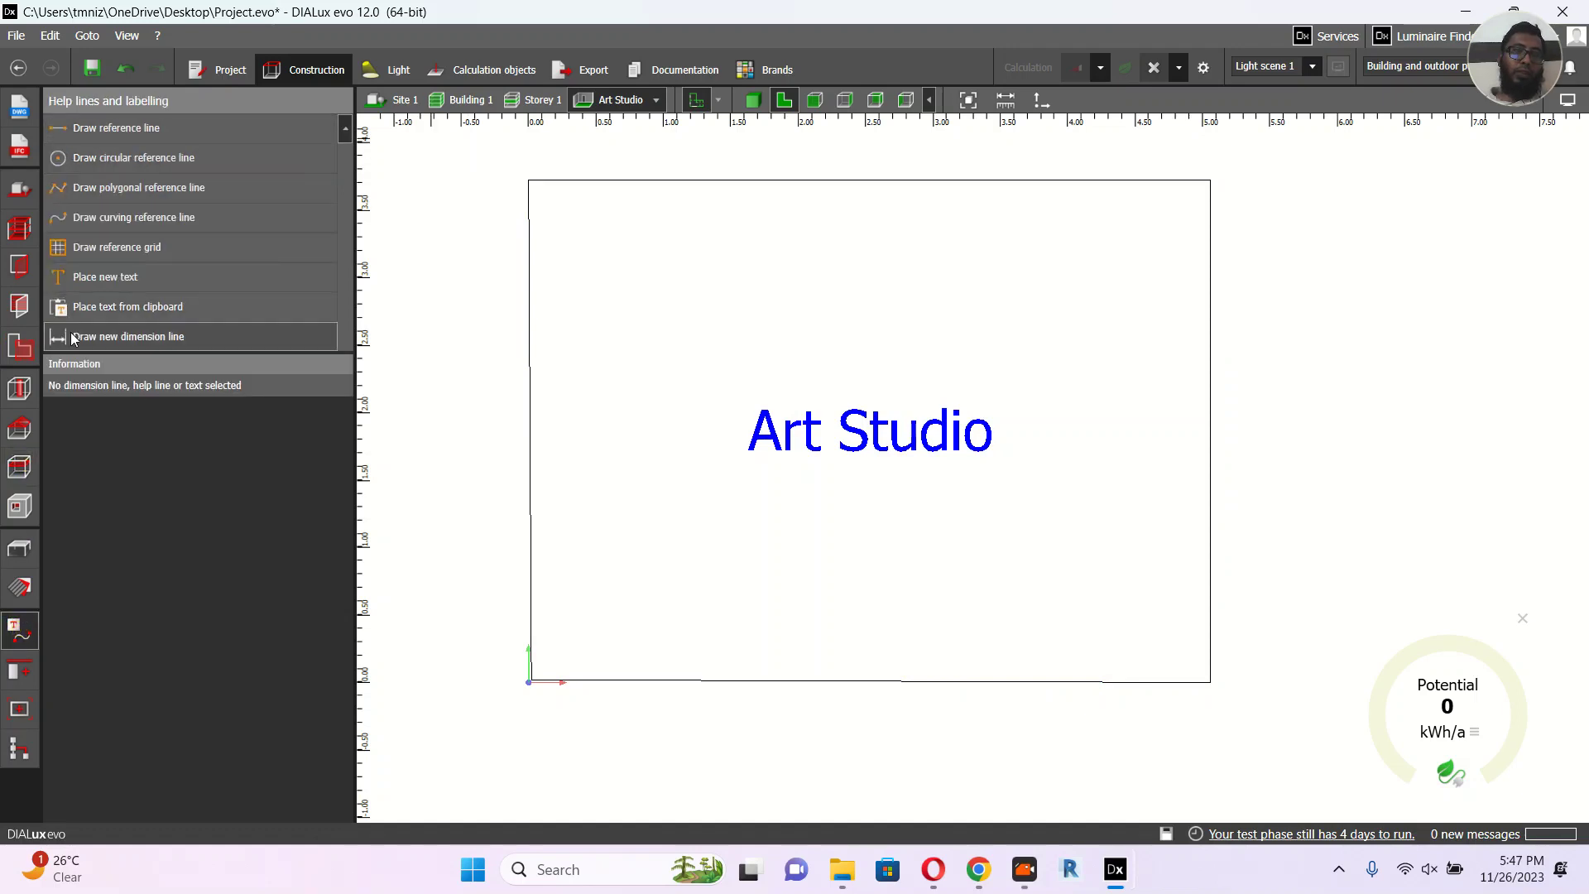
click(124, 219)
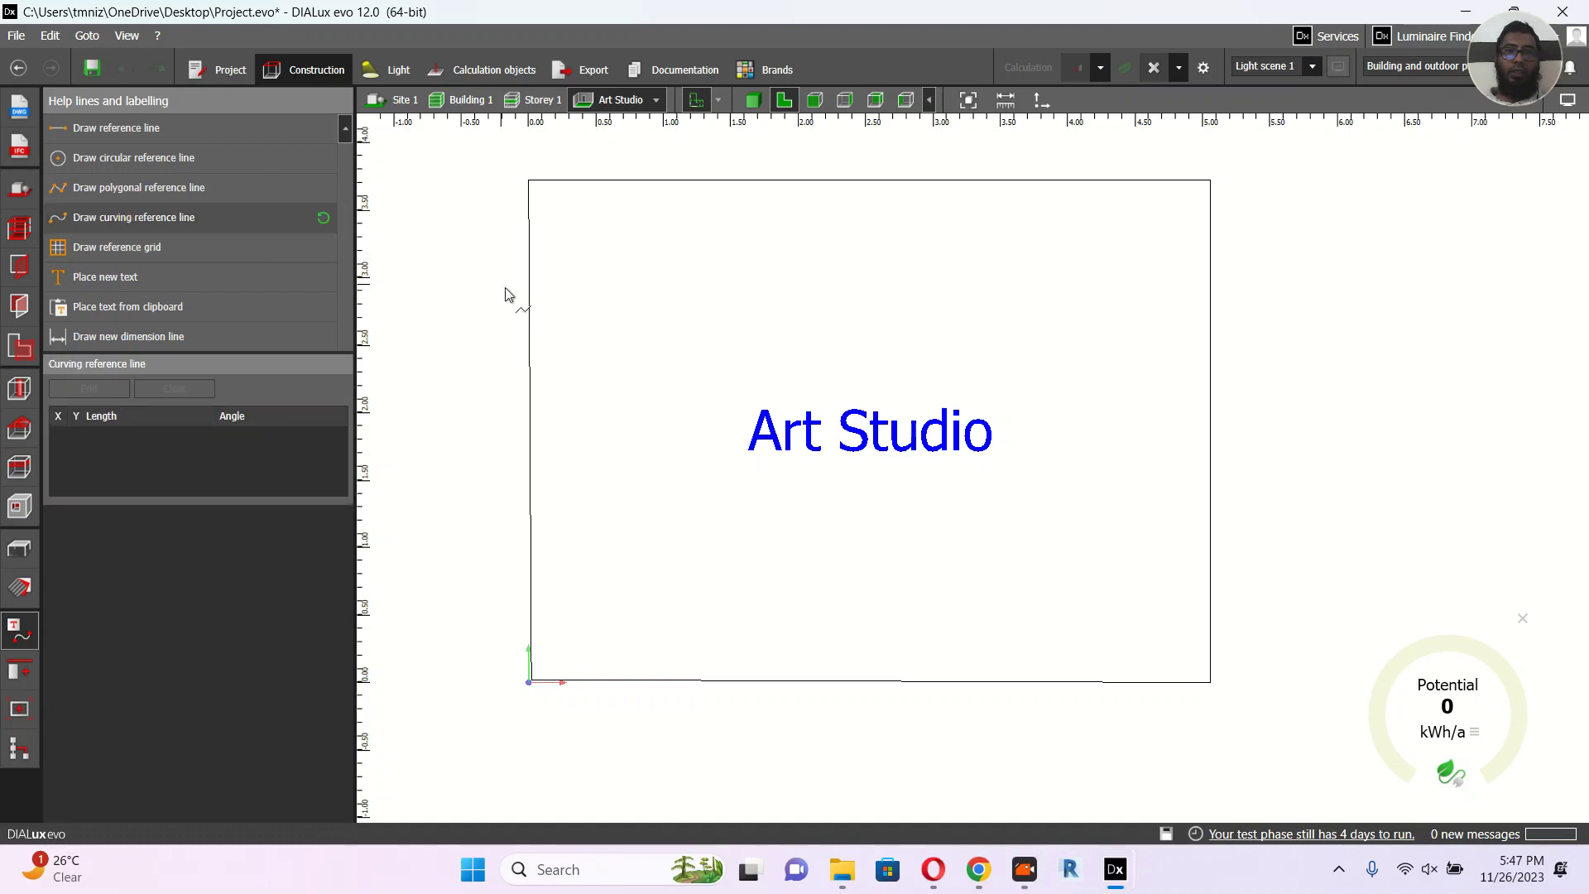
click(530, 293)
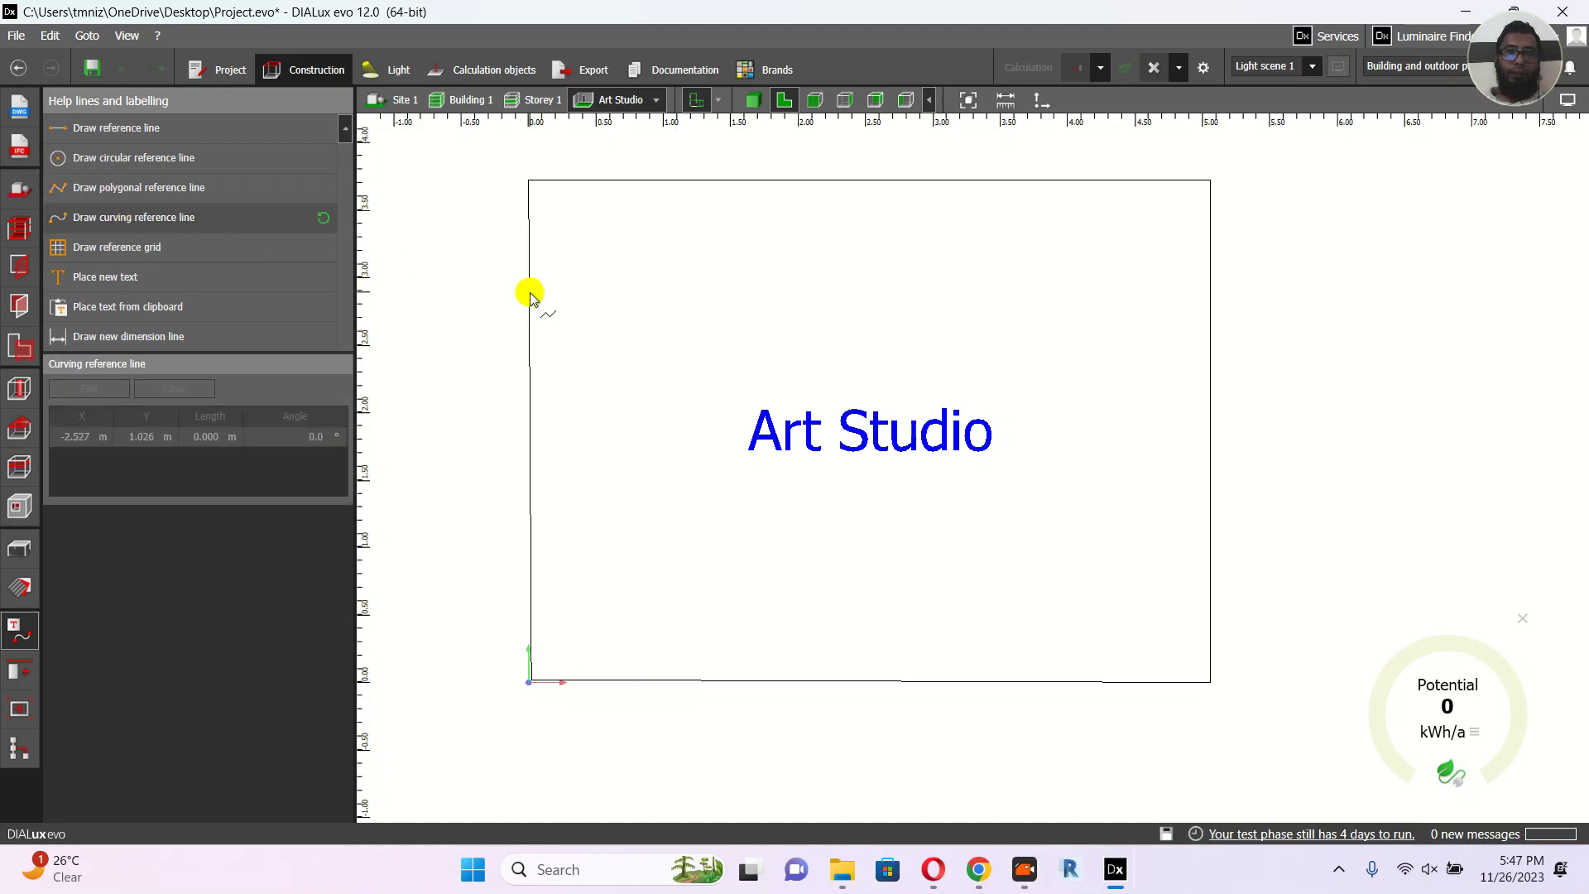
click(695, 337)
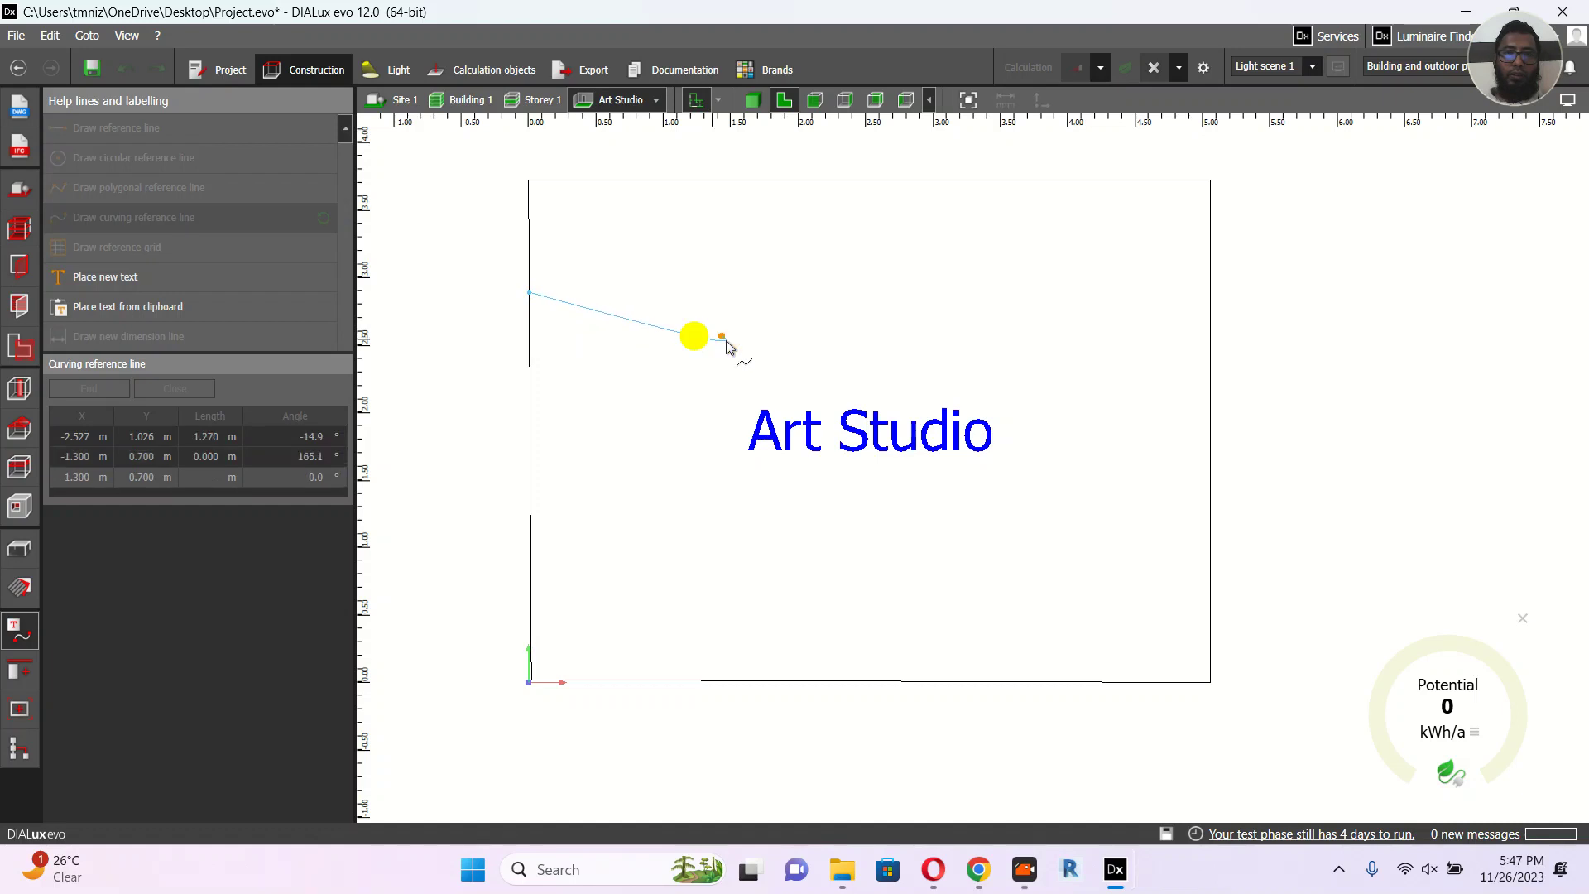
click(868, 294)
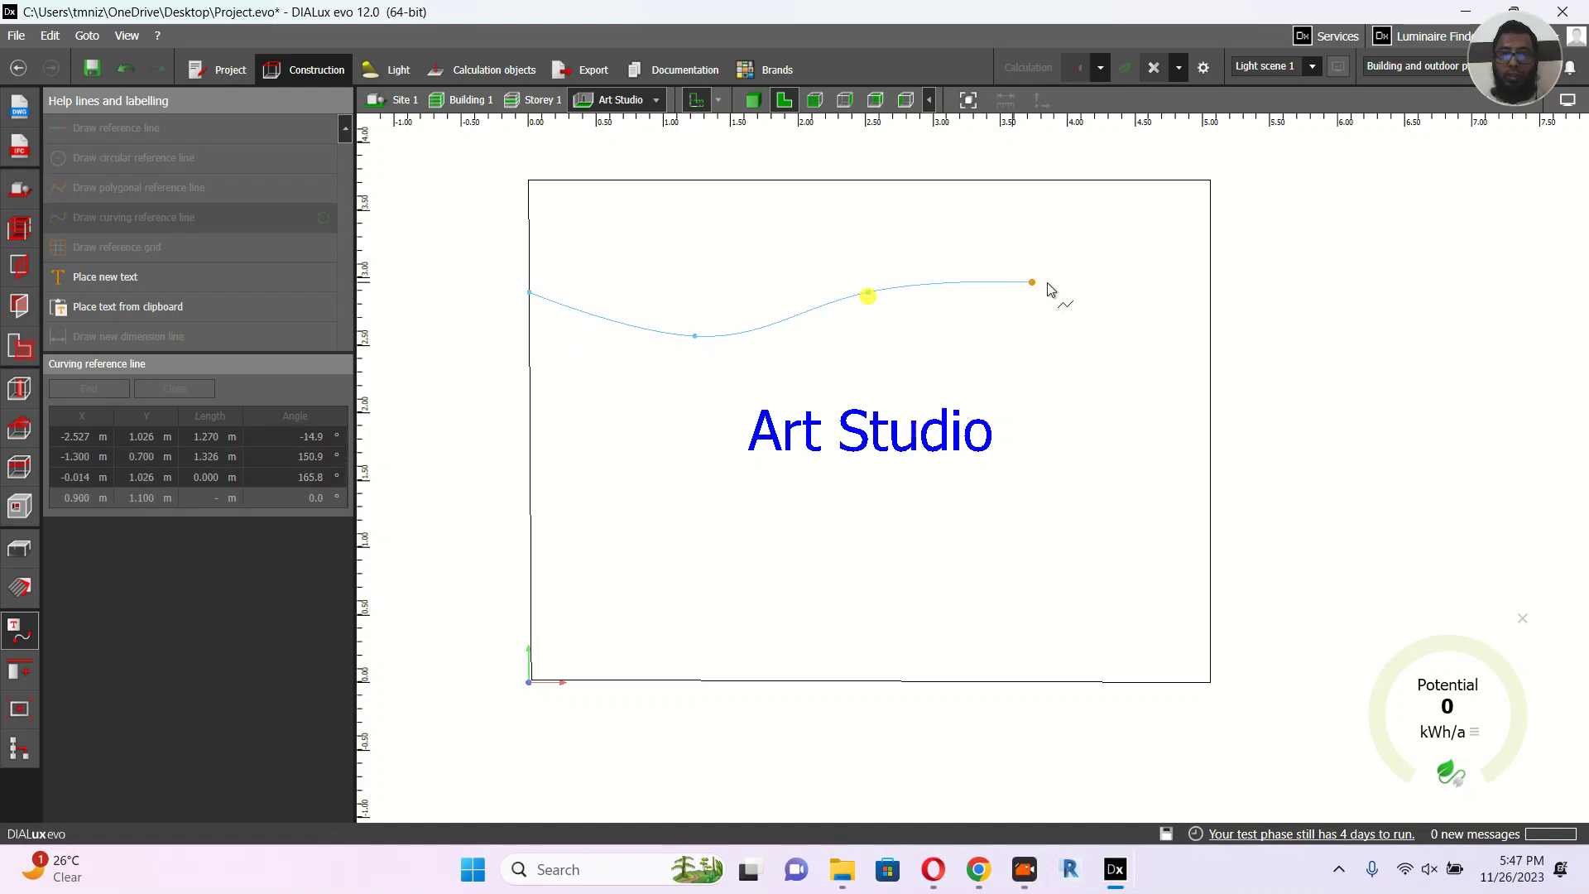
click(1100, 291)
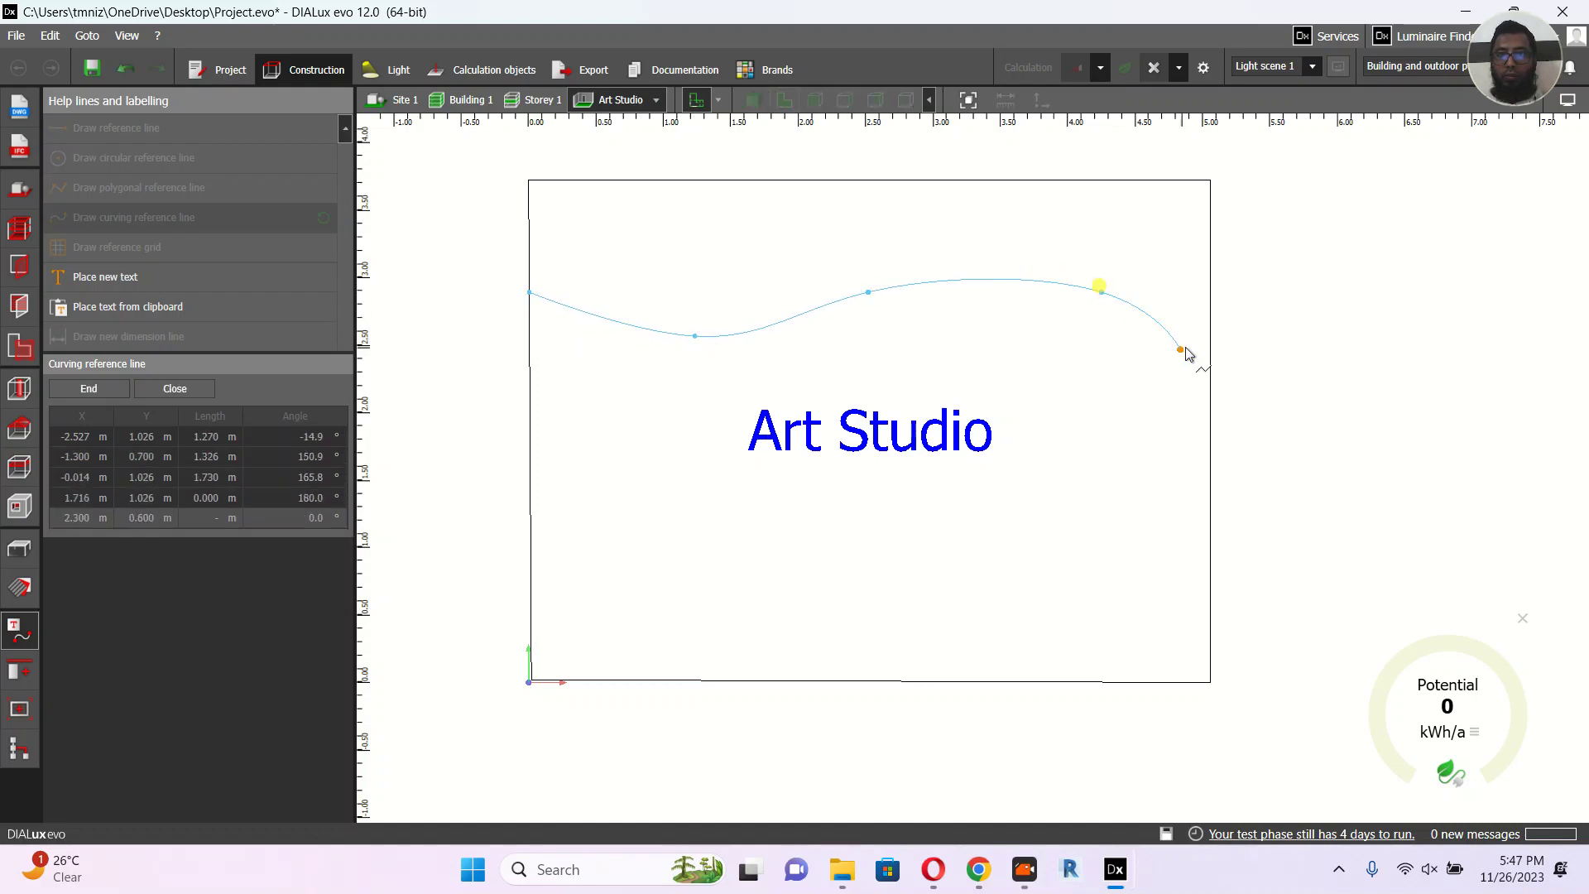
click(1210, 379)
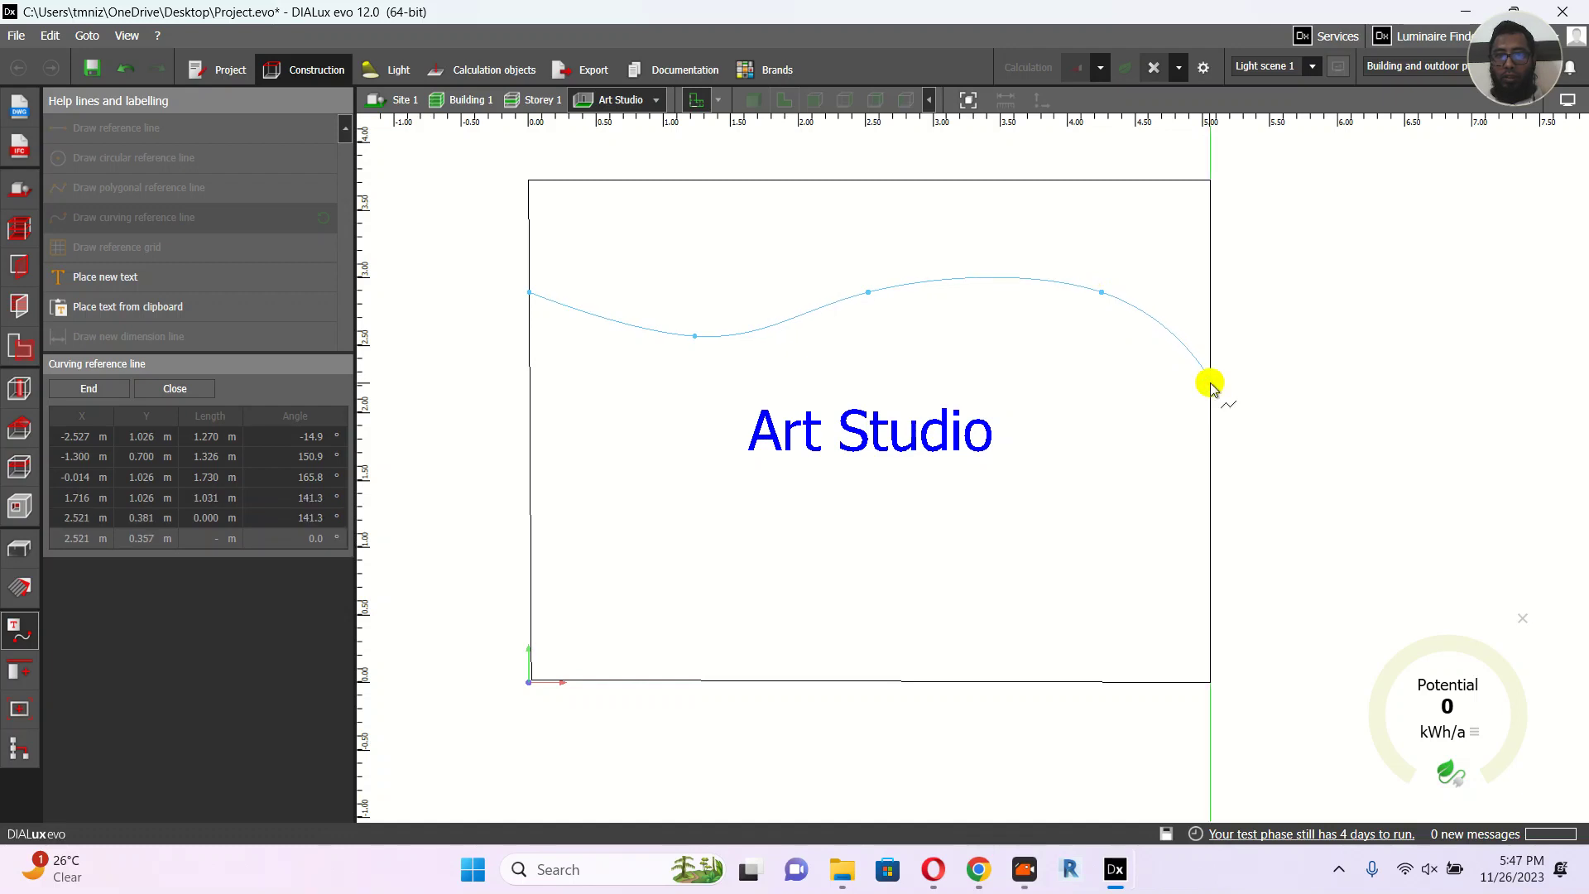
right_click(1210, 384)
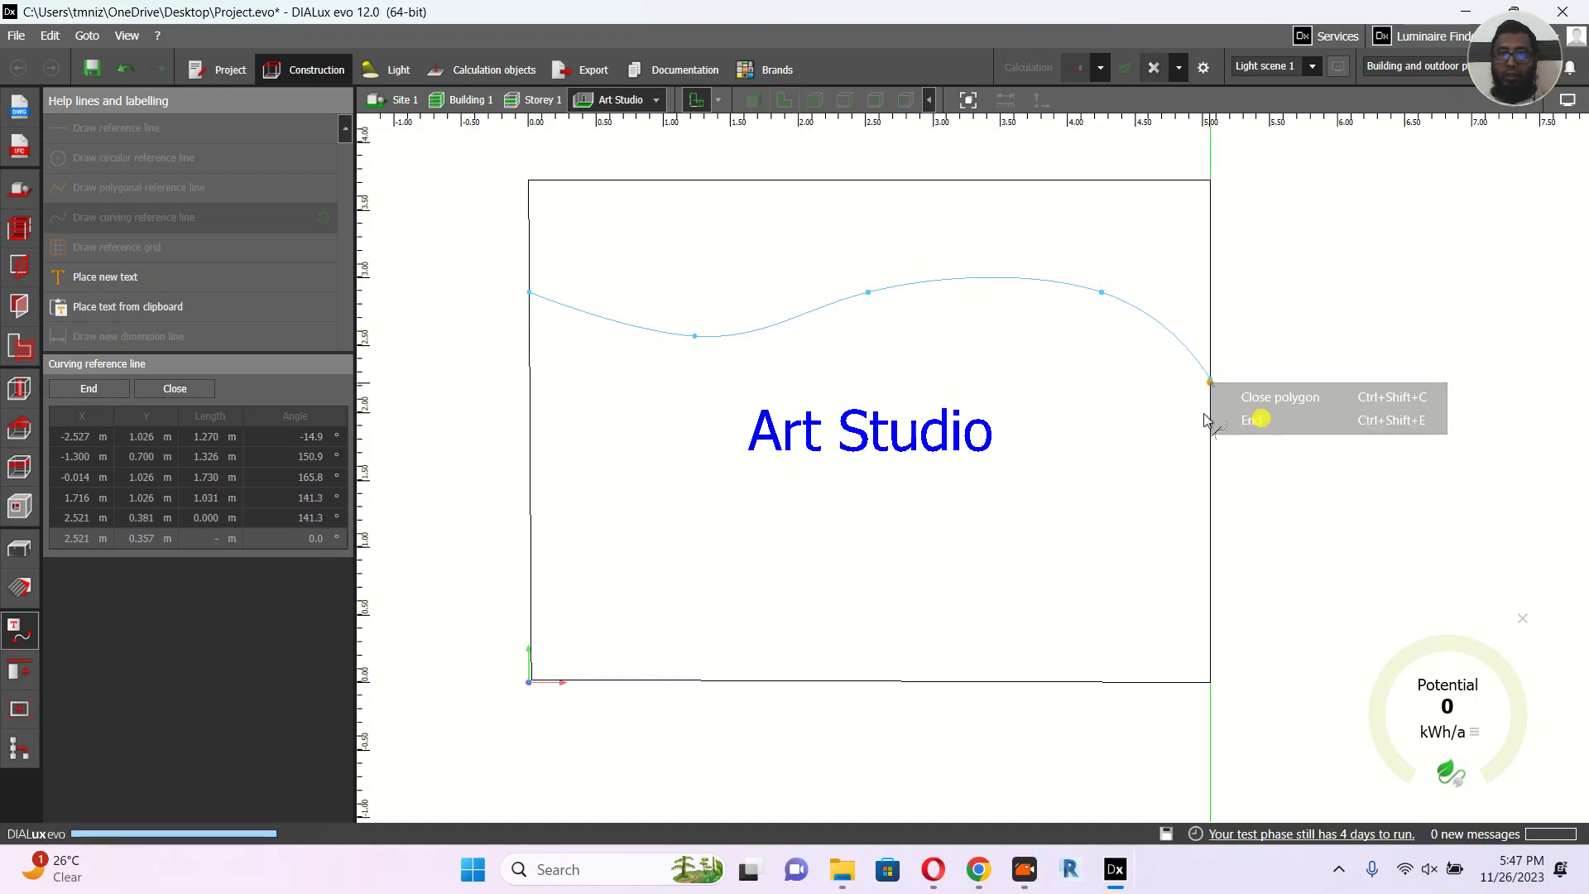
click(1259, 419)
drag(1101, 299, 1077, 280)
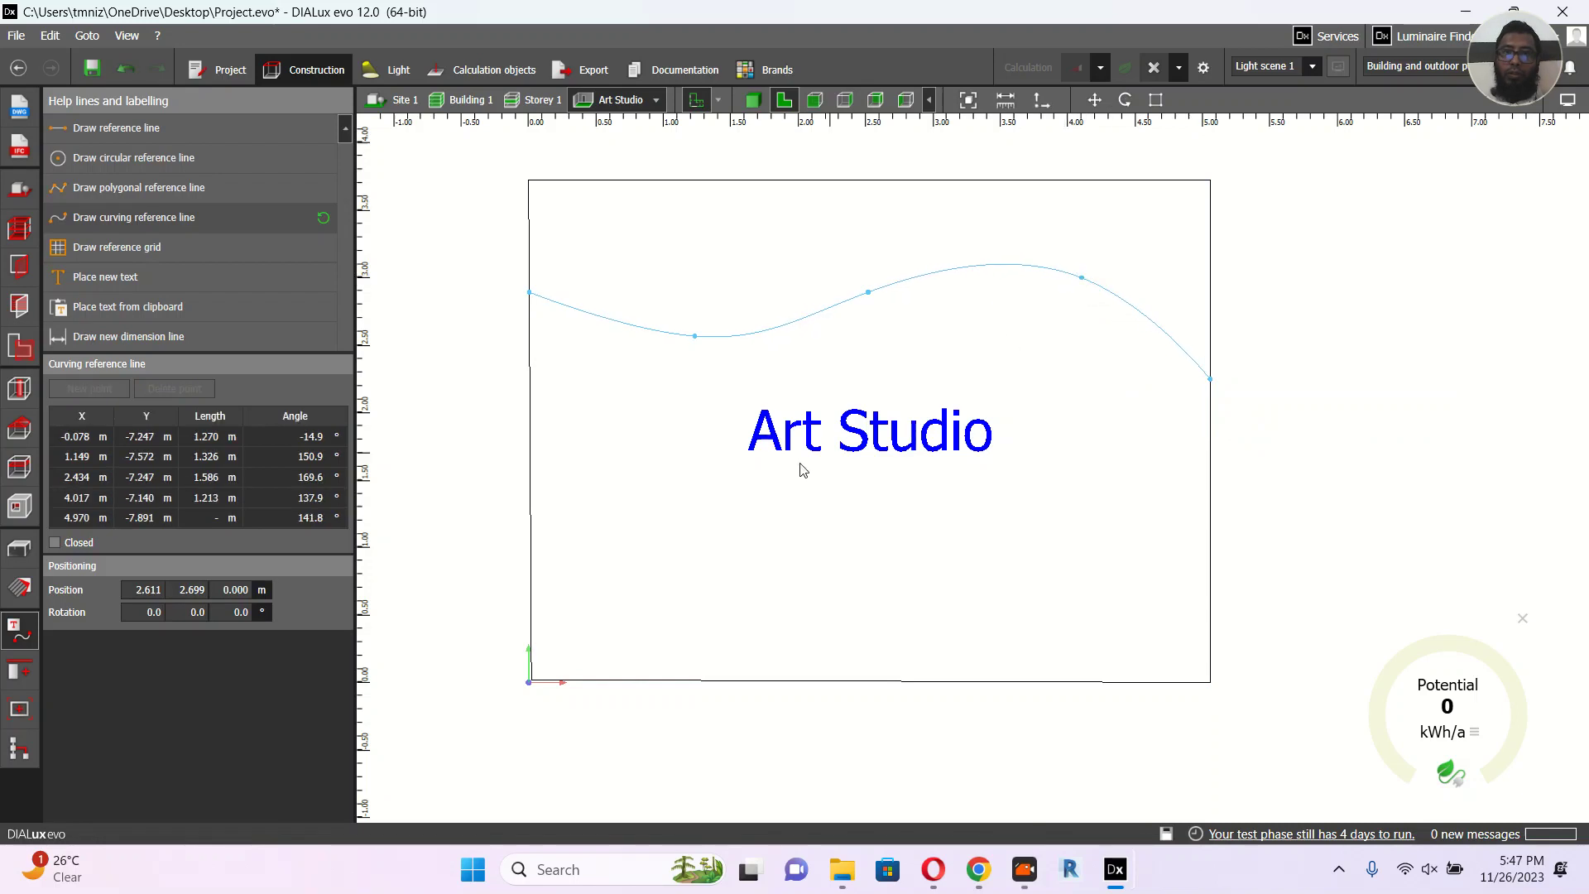
Step: Draw a second, six-point curving reference line below the room label, from about 0.64 m up the left wall to about 1.05 m up the right wall
click(67, 217)
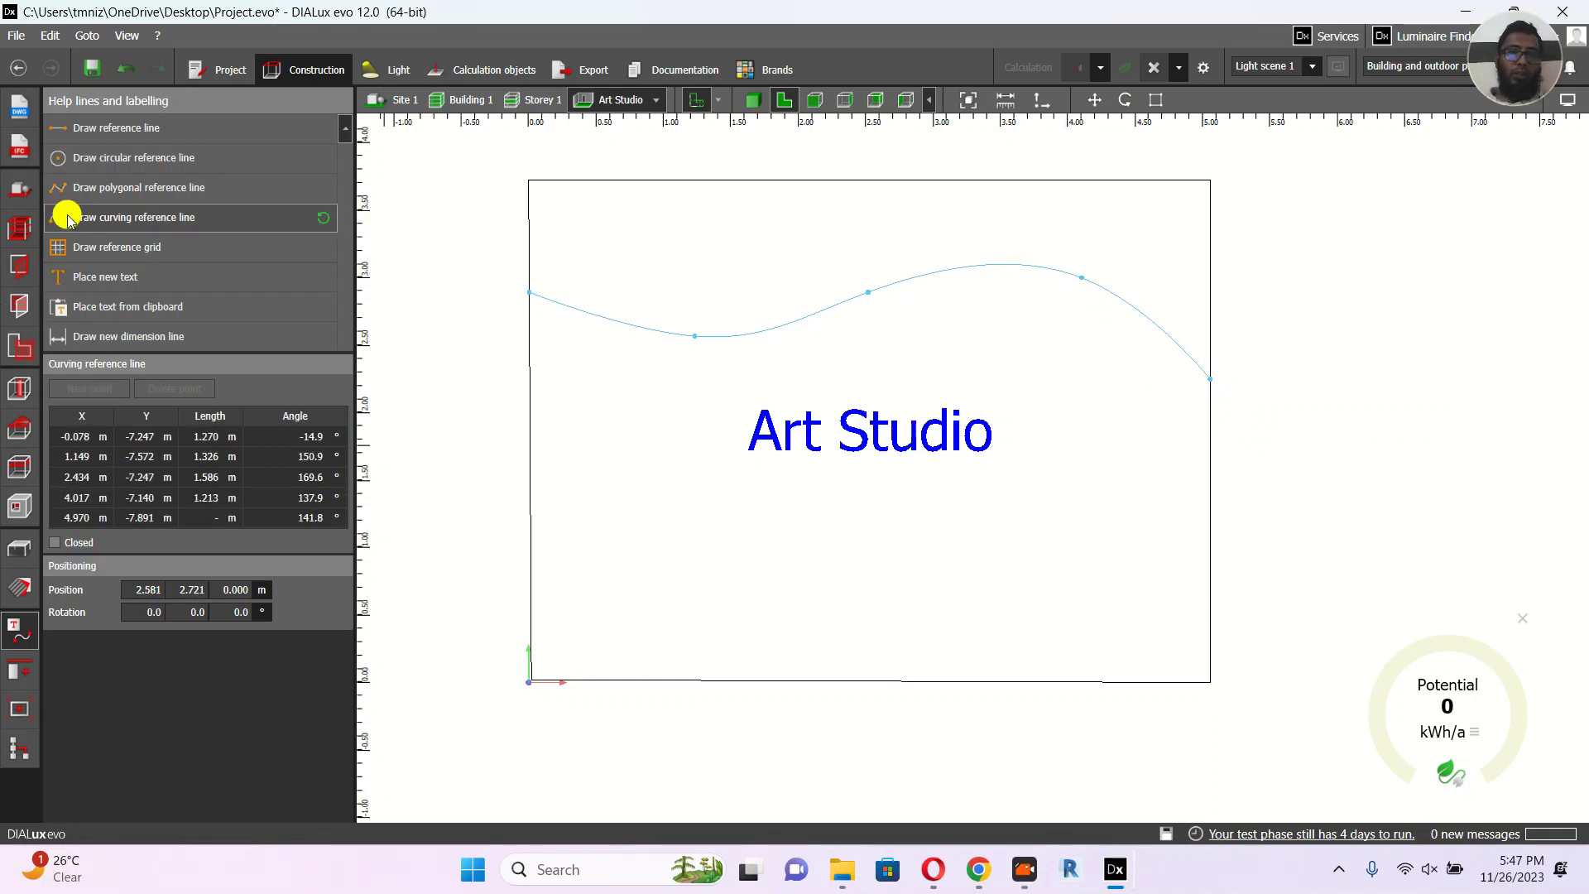
click(531, 596)
click(597, 560)
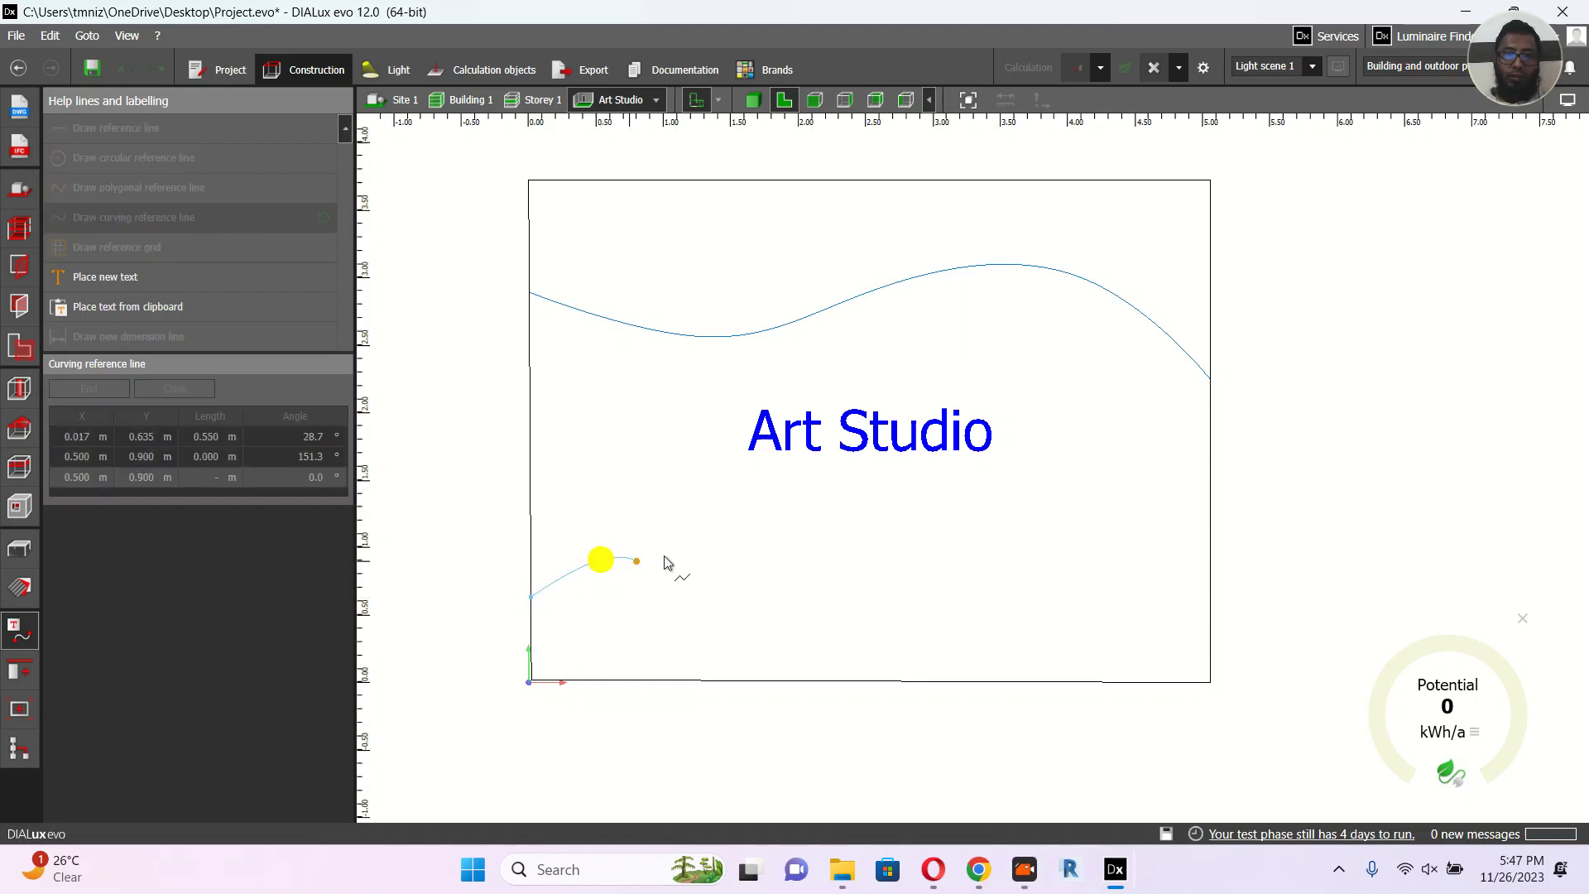
click(825, 547)
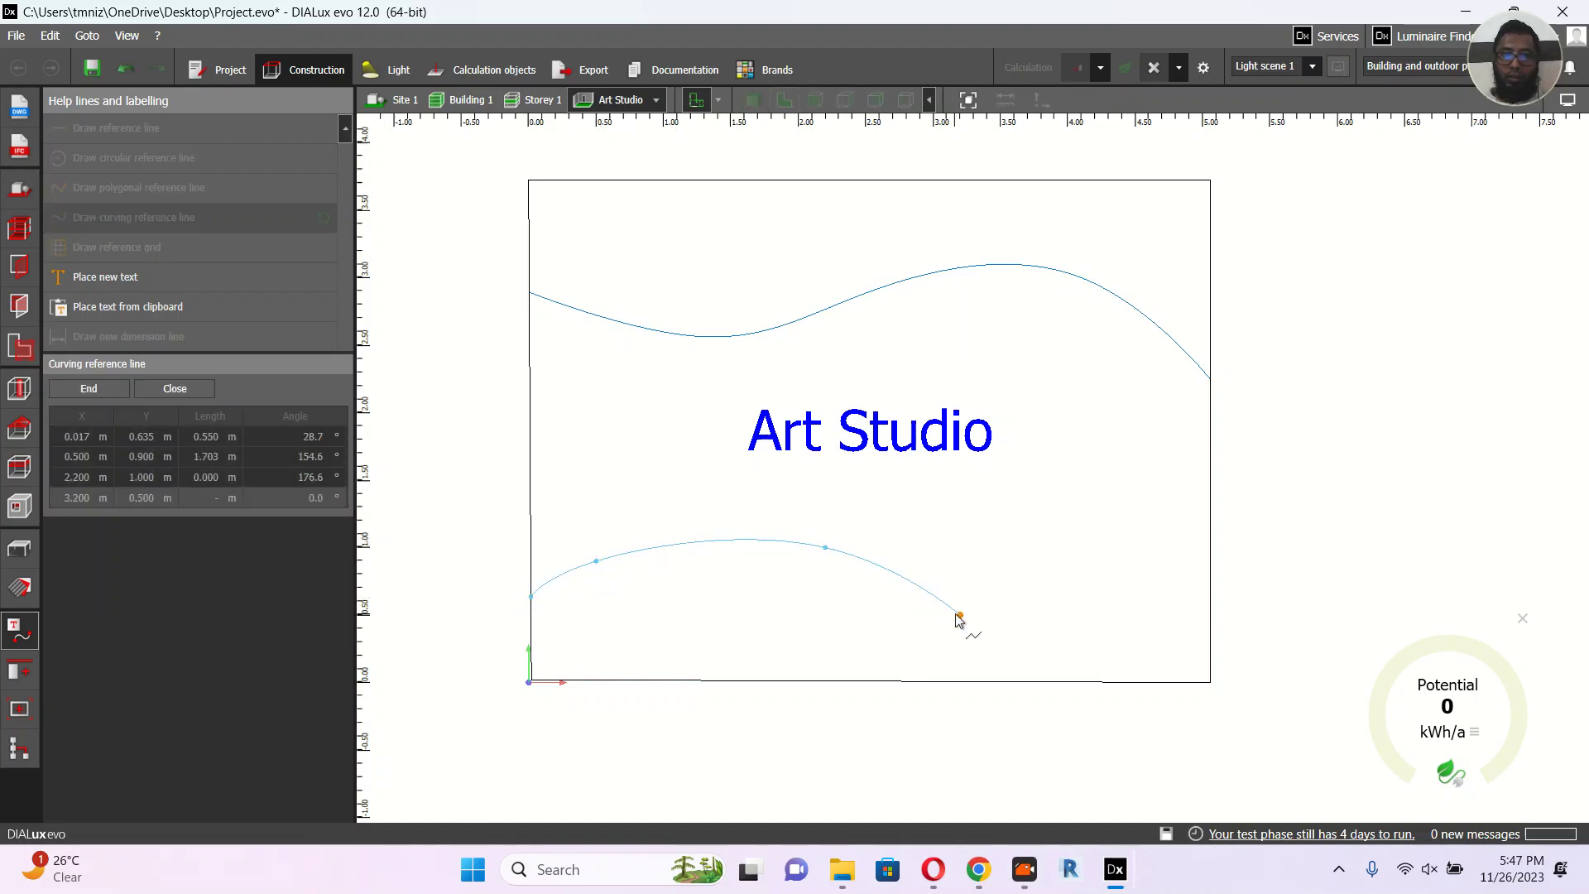
click(954, 613)
click(1122, 588)
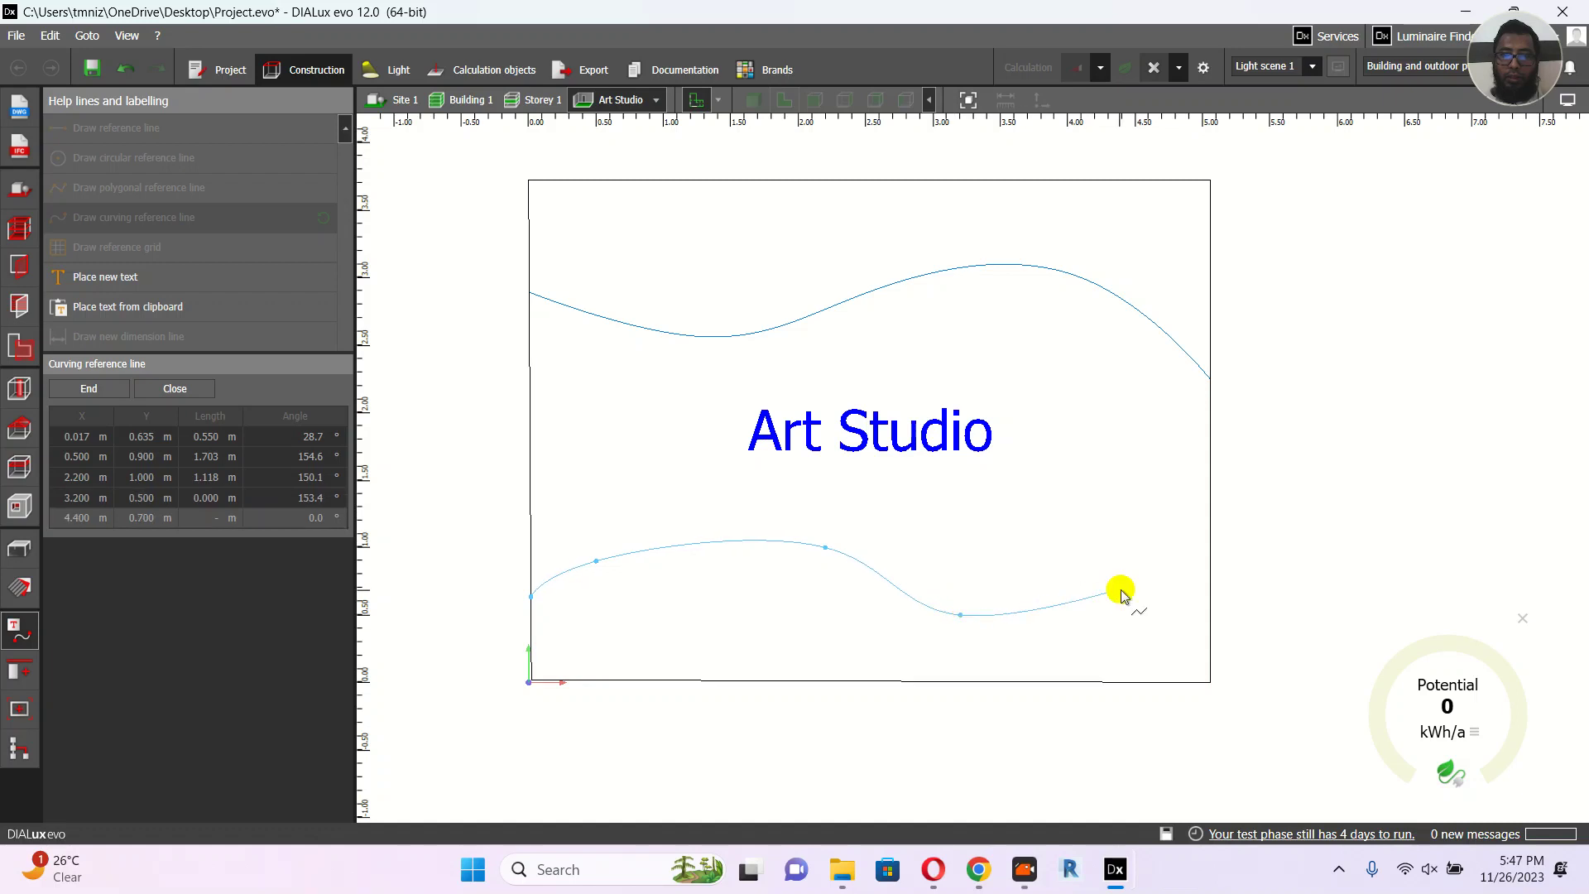
click(1212, 544)
right_click(1223, 543)
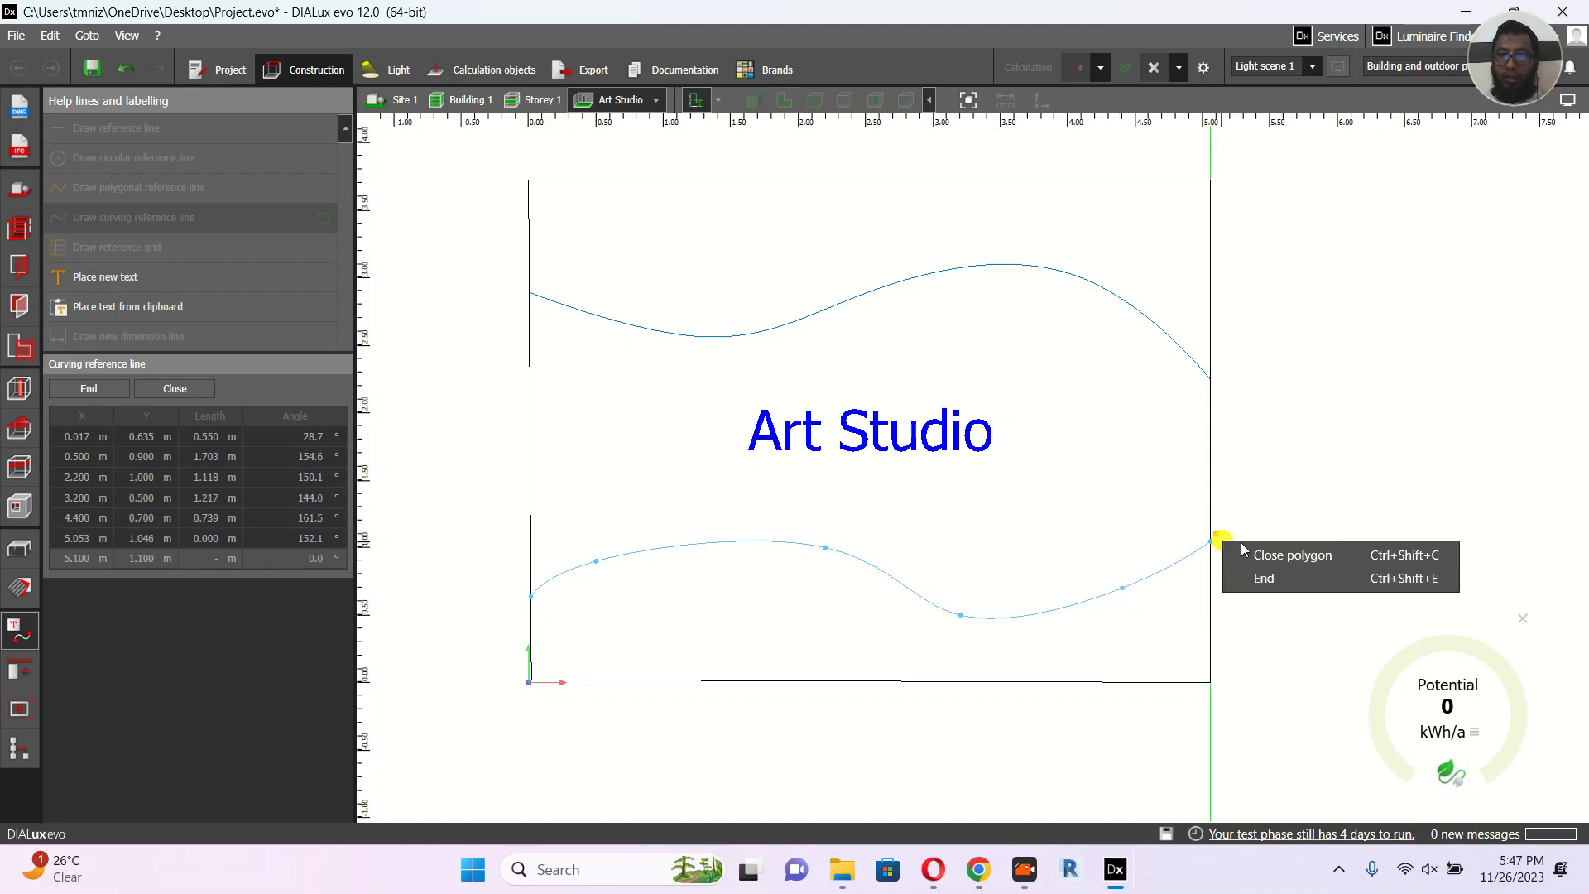
click(1271, 584)
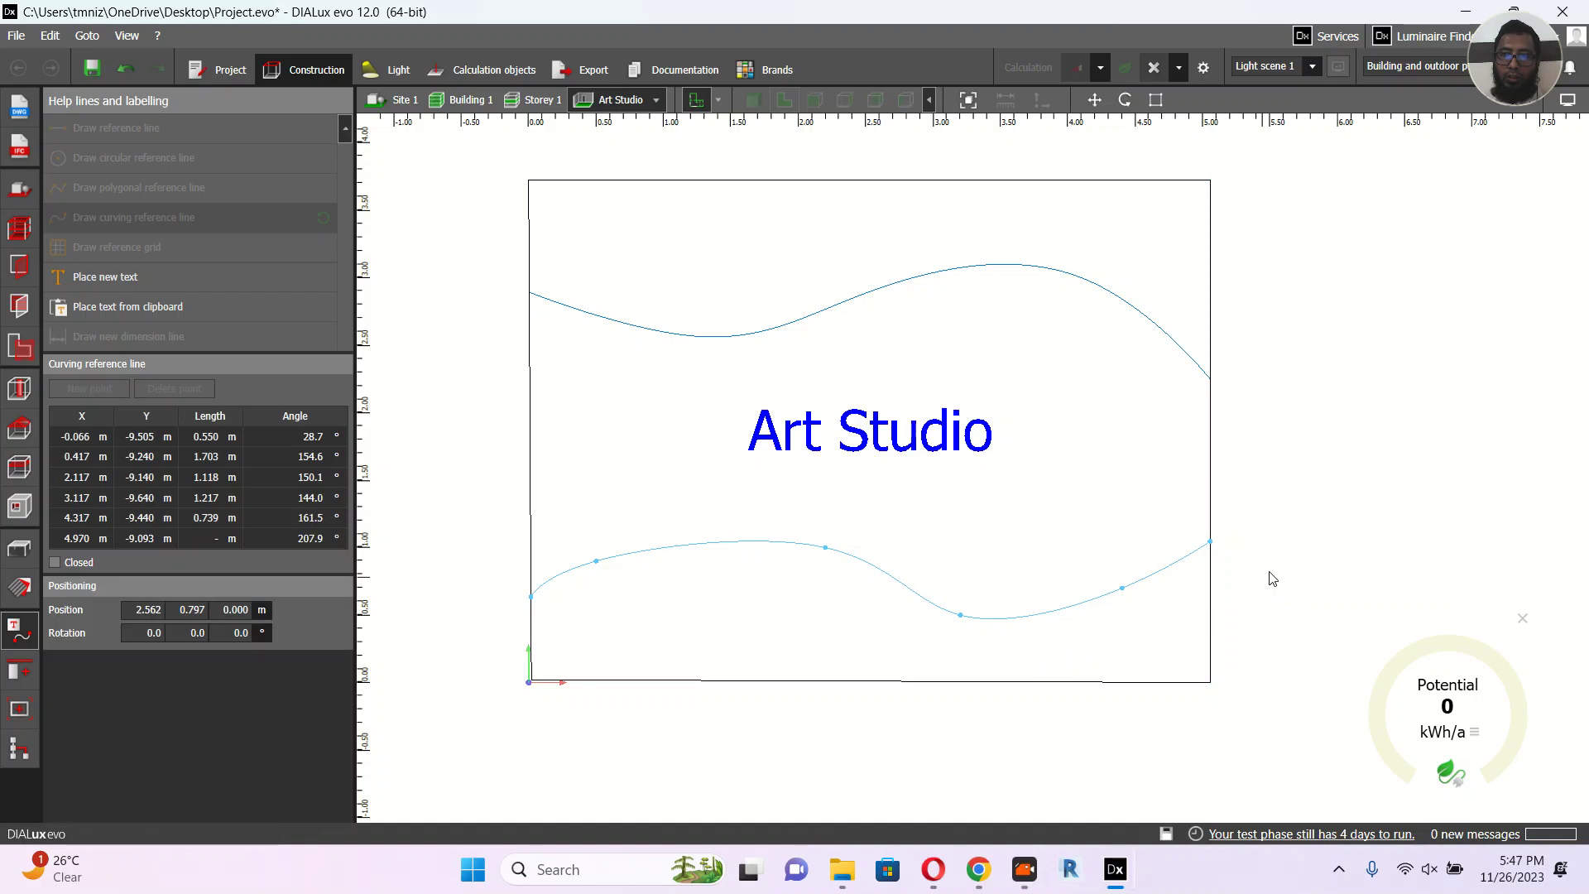
Step: Reshape the lower curve: move its fourth point about 0.2 m right and its second point about 0.3 m right and 0.2 m up
drag(961, 617, 988, 620)
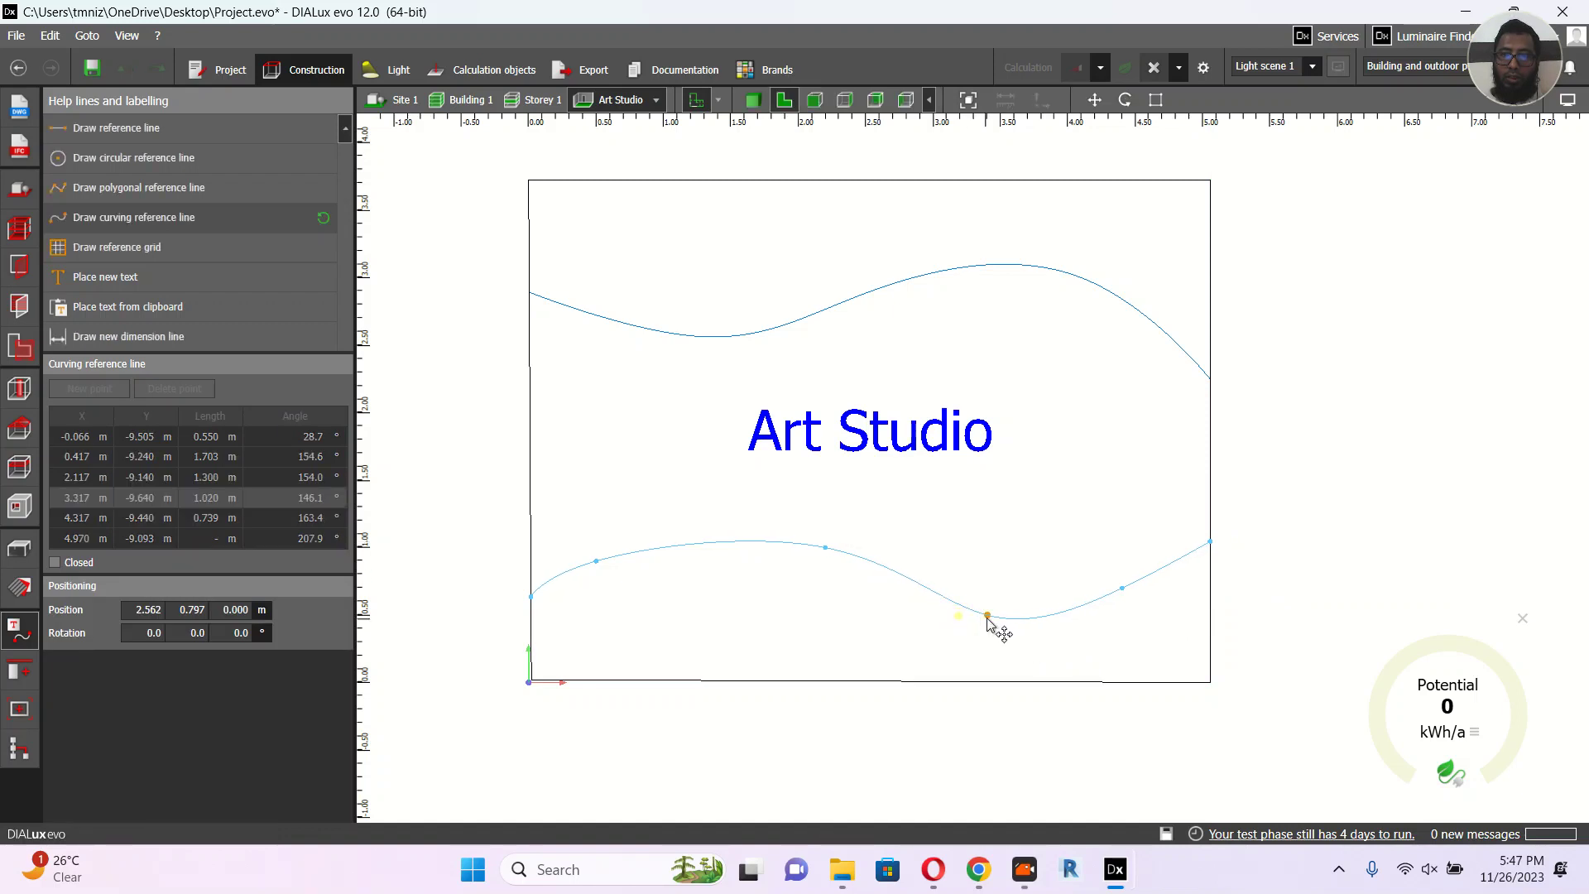
drag(597, 560, 636, 535)
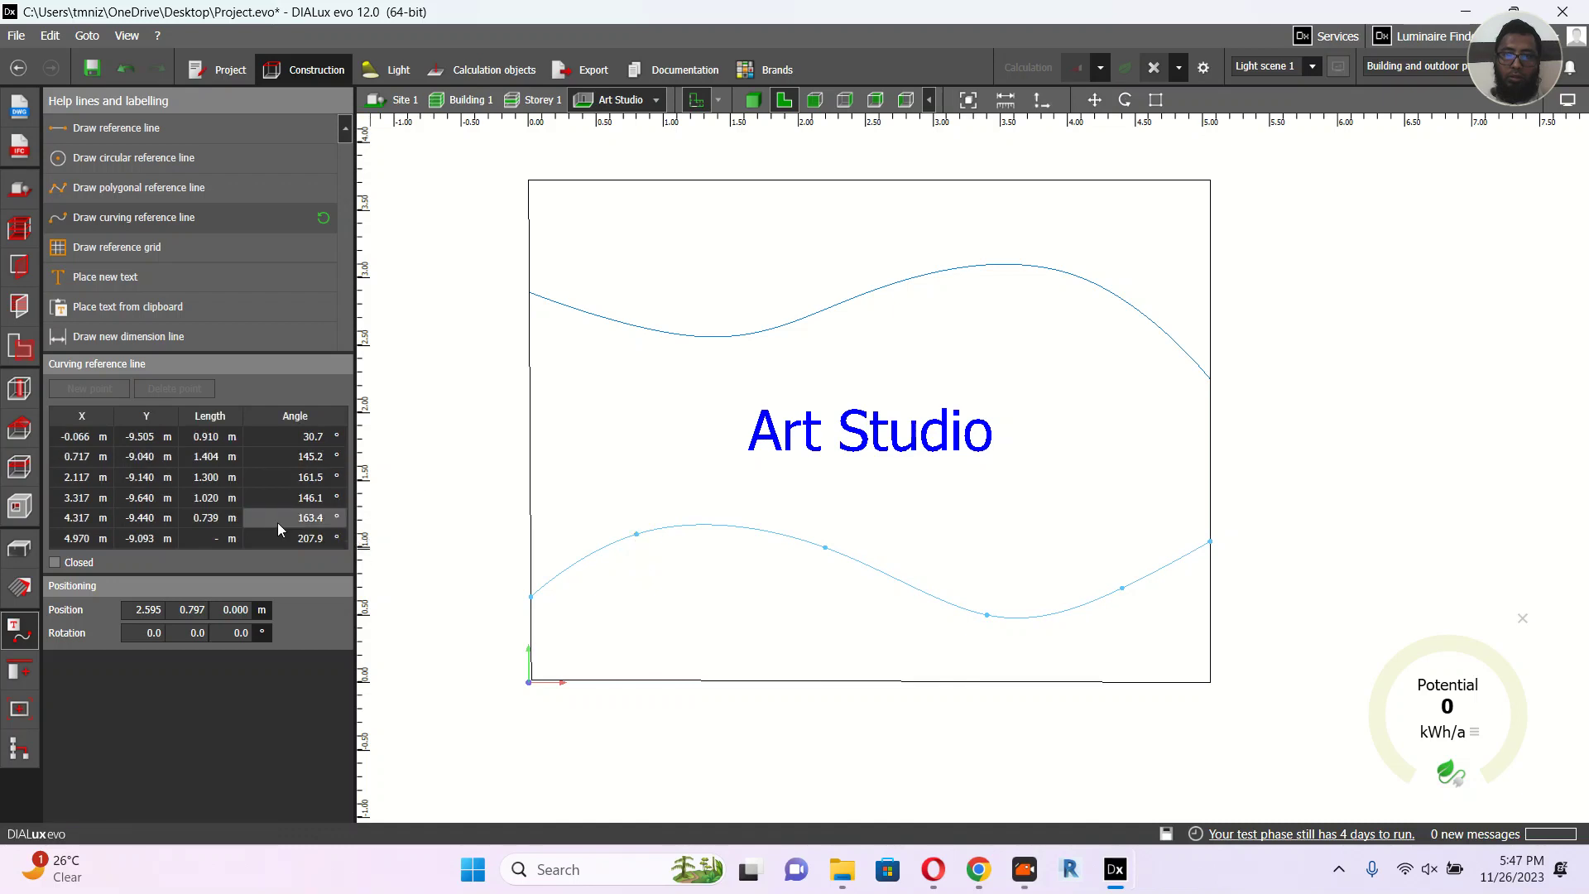
click(577, 433)
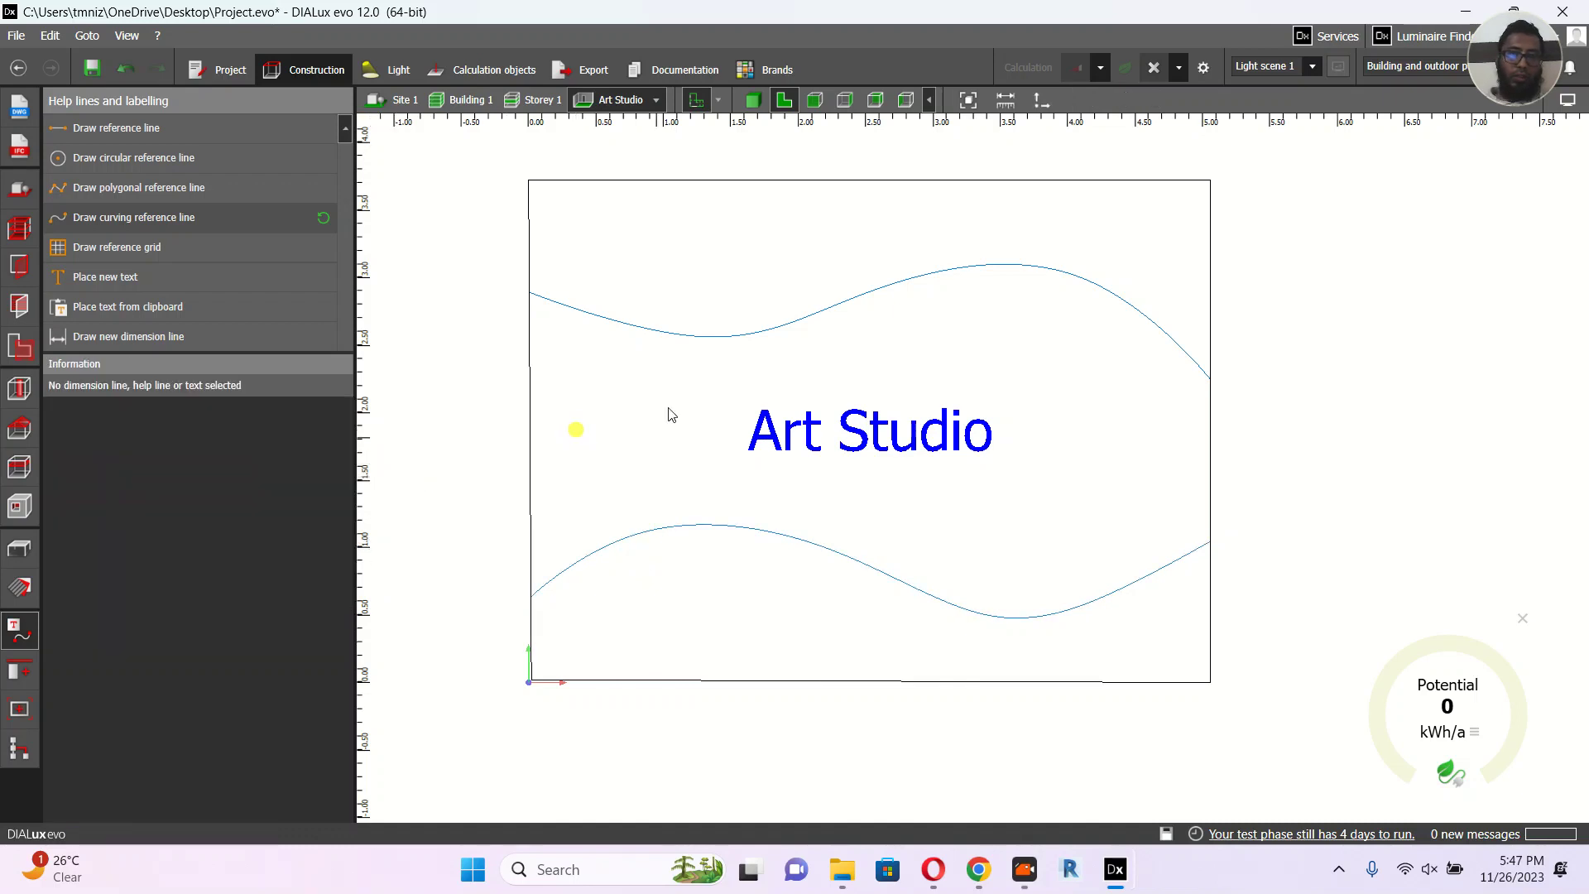
Step: Duplicate the upper curving reference line and move the copy straight down about 0.16 m
click(666, 334)
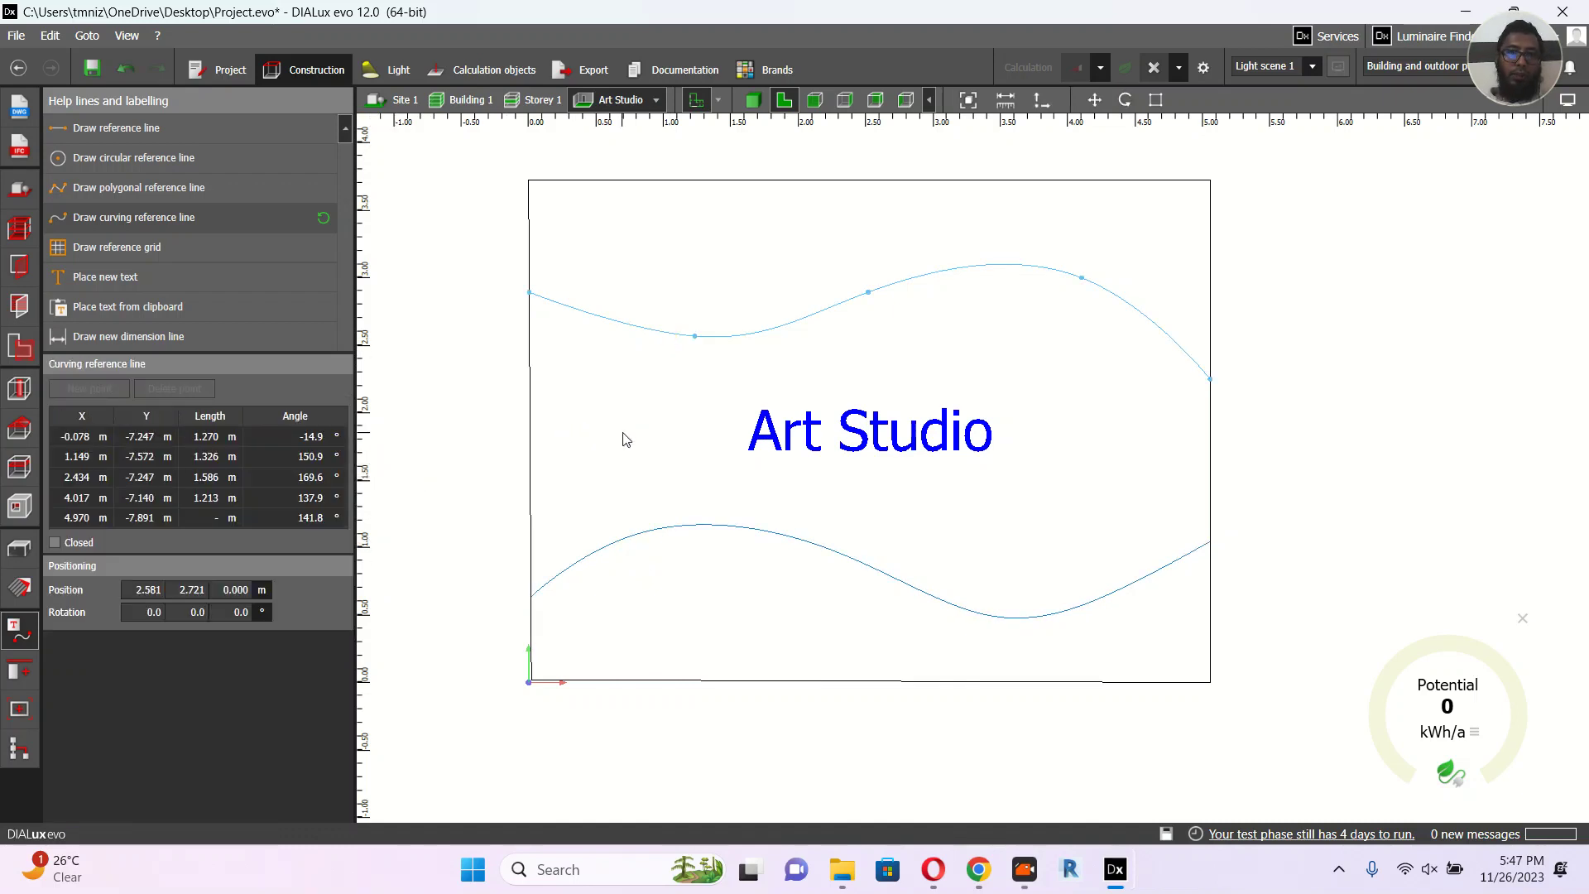
click(50, 36)
click(86, 130)
click(50, 36)
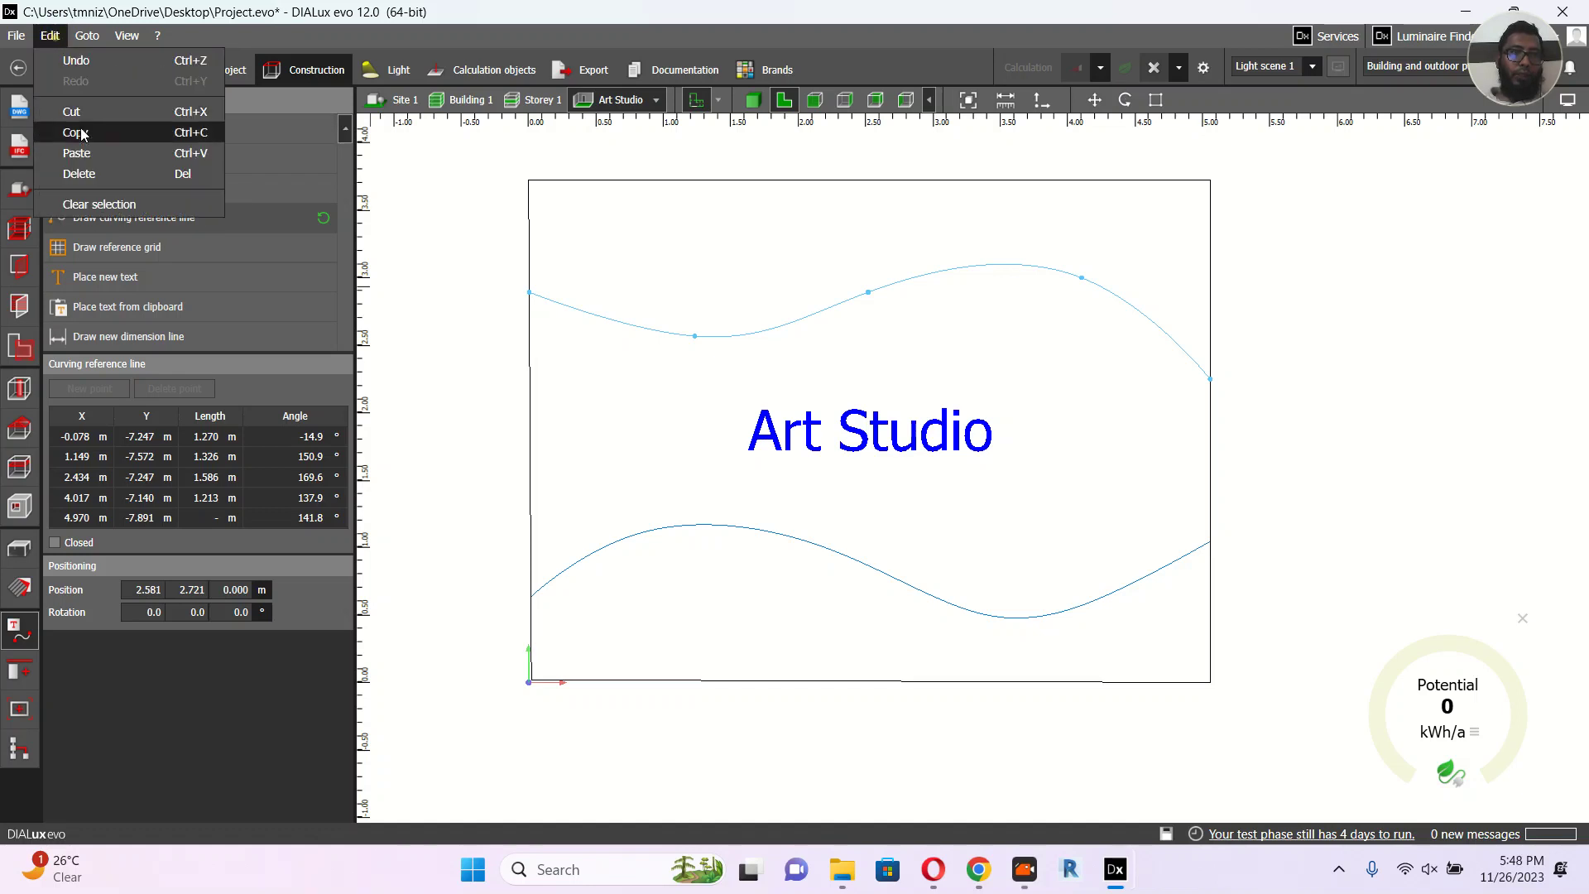
click(82, 153)
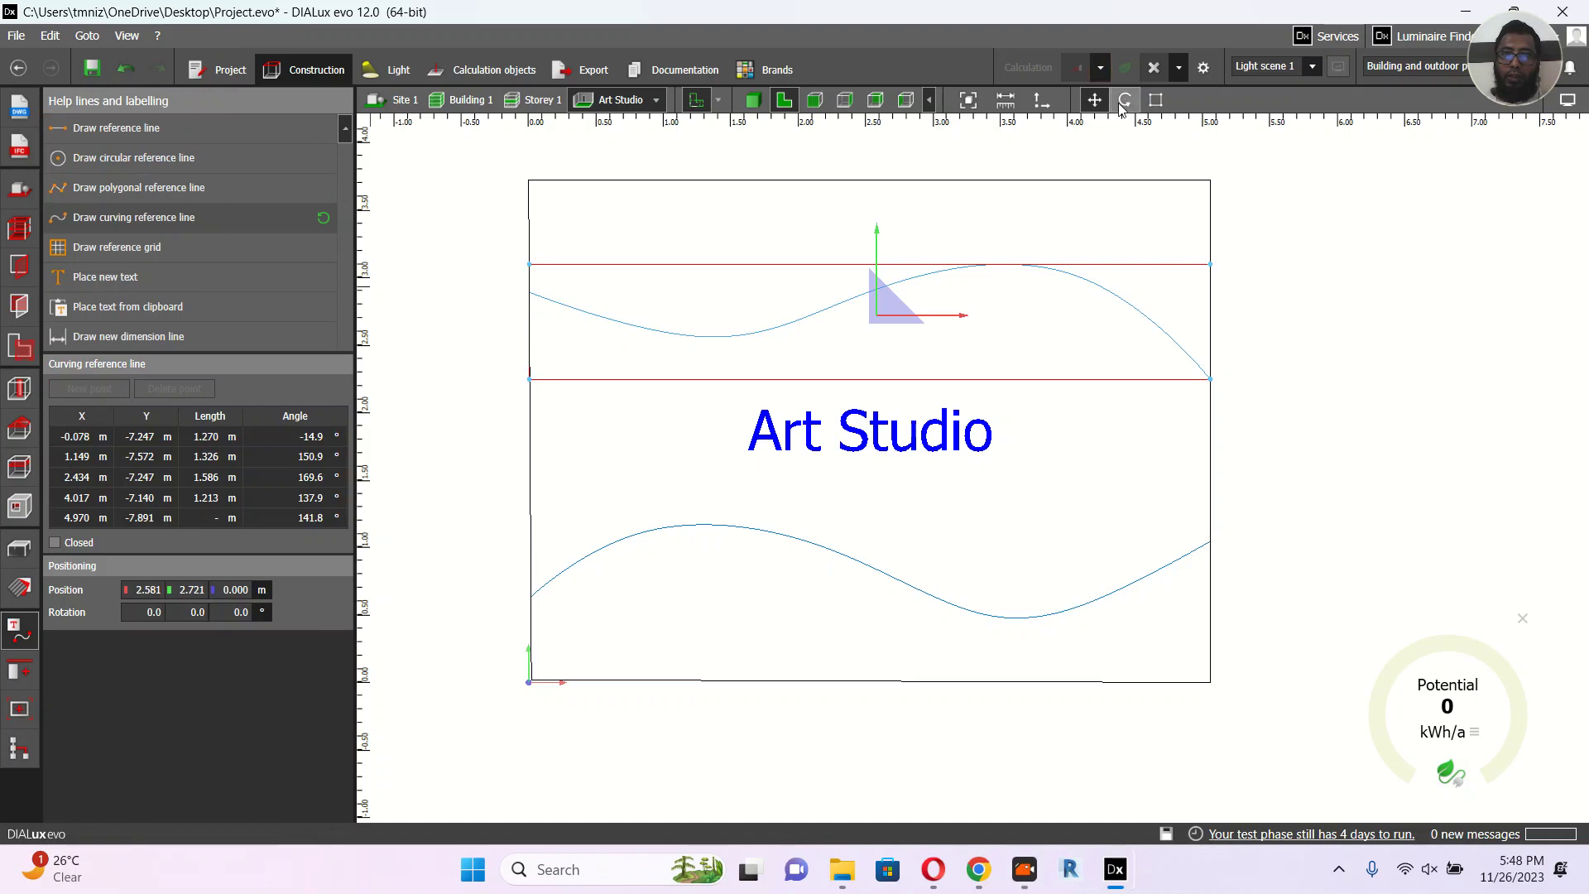
drag(880, 247, 877, 271)
scroll(876, 297, up, 2)
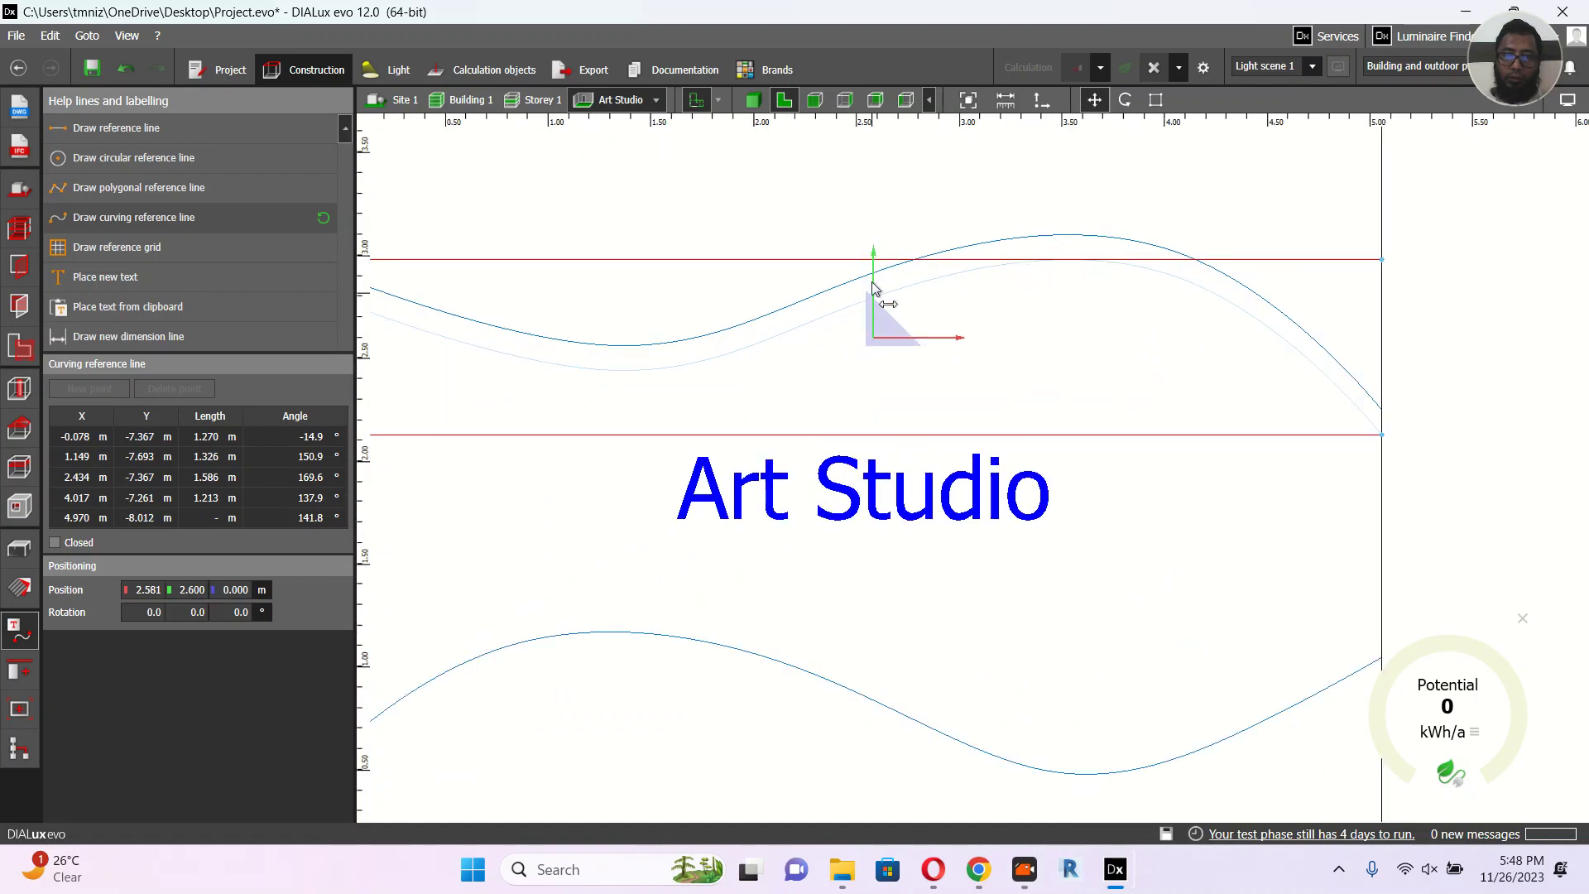
drag(870, 274, 869, 283)
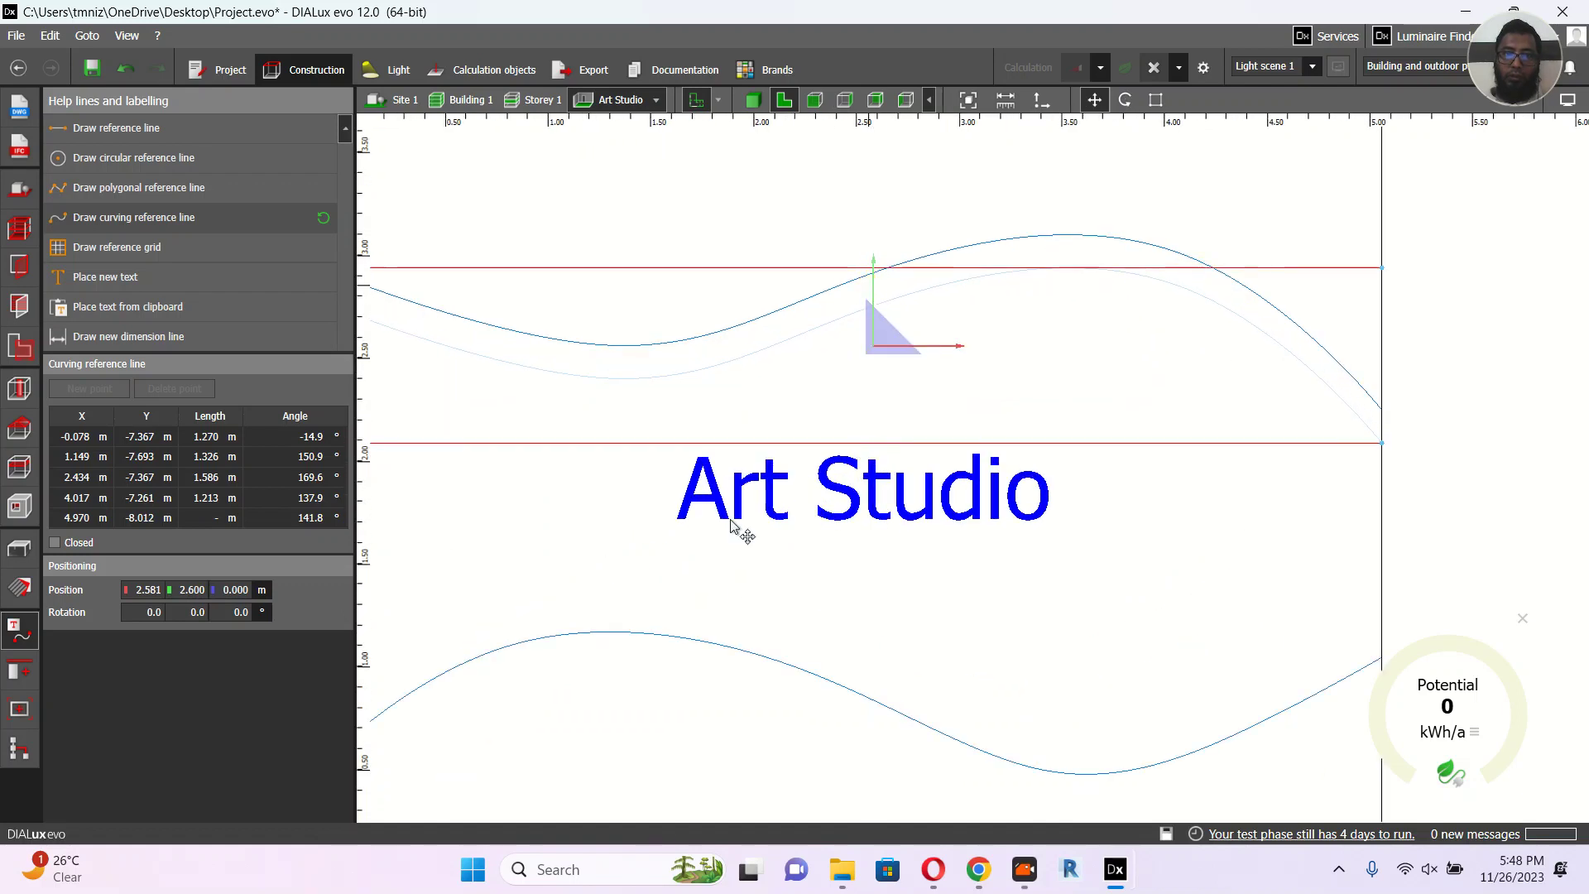
Step: Duplicate the lower curving reference line, move the copy straight up about 0.16 m, and clear the selection
click(710, 644)
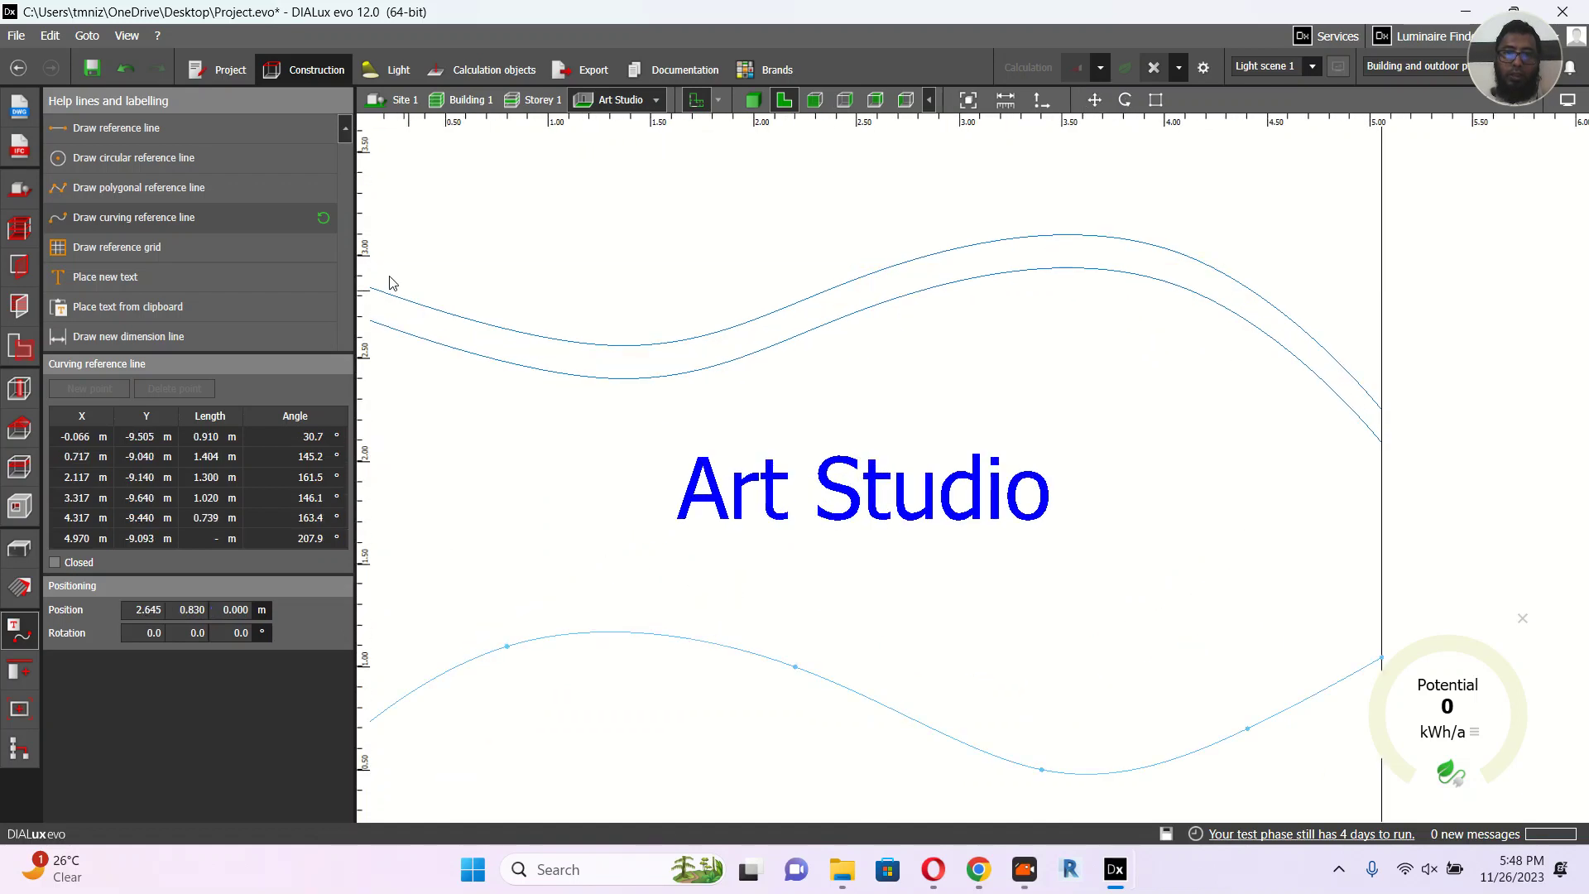
click(49, 35)
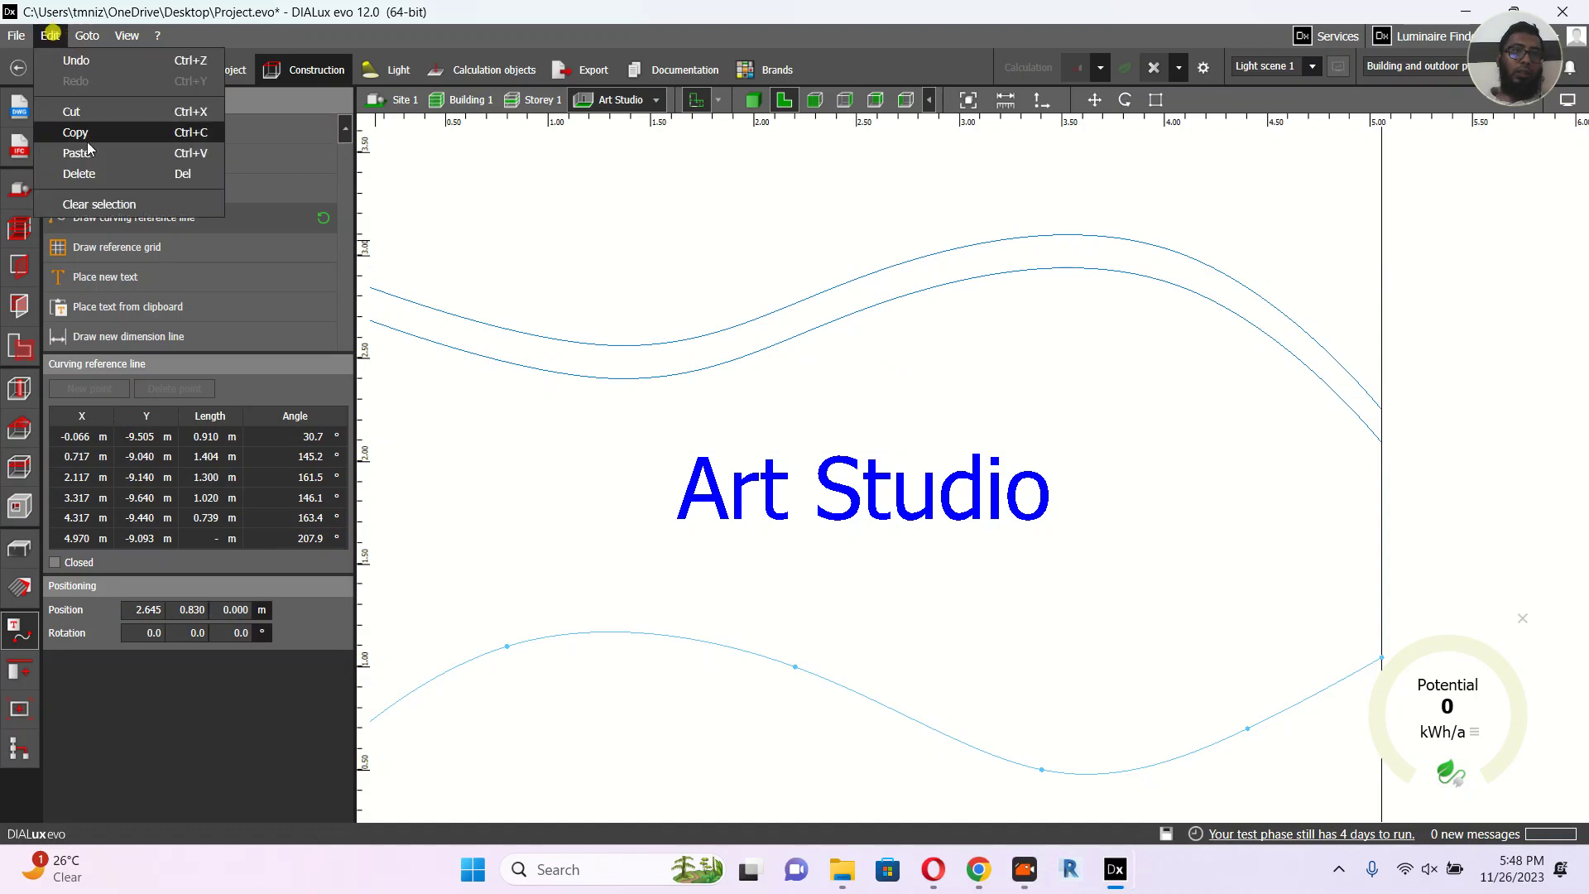
click(88, 135)
click(50, 35)
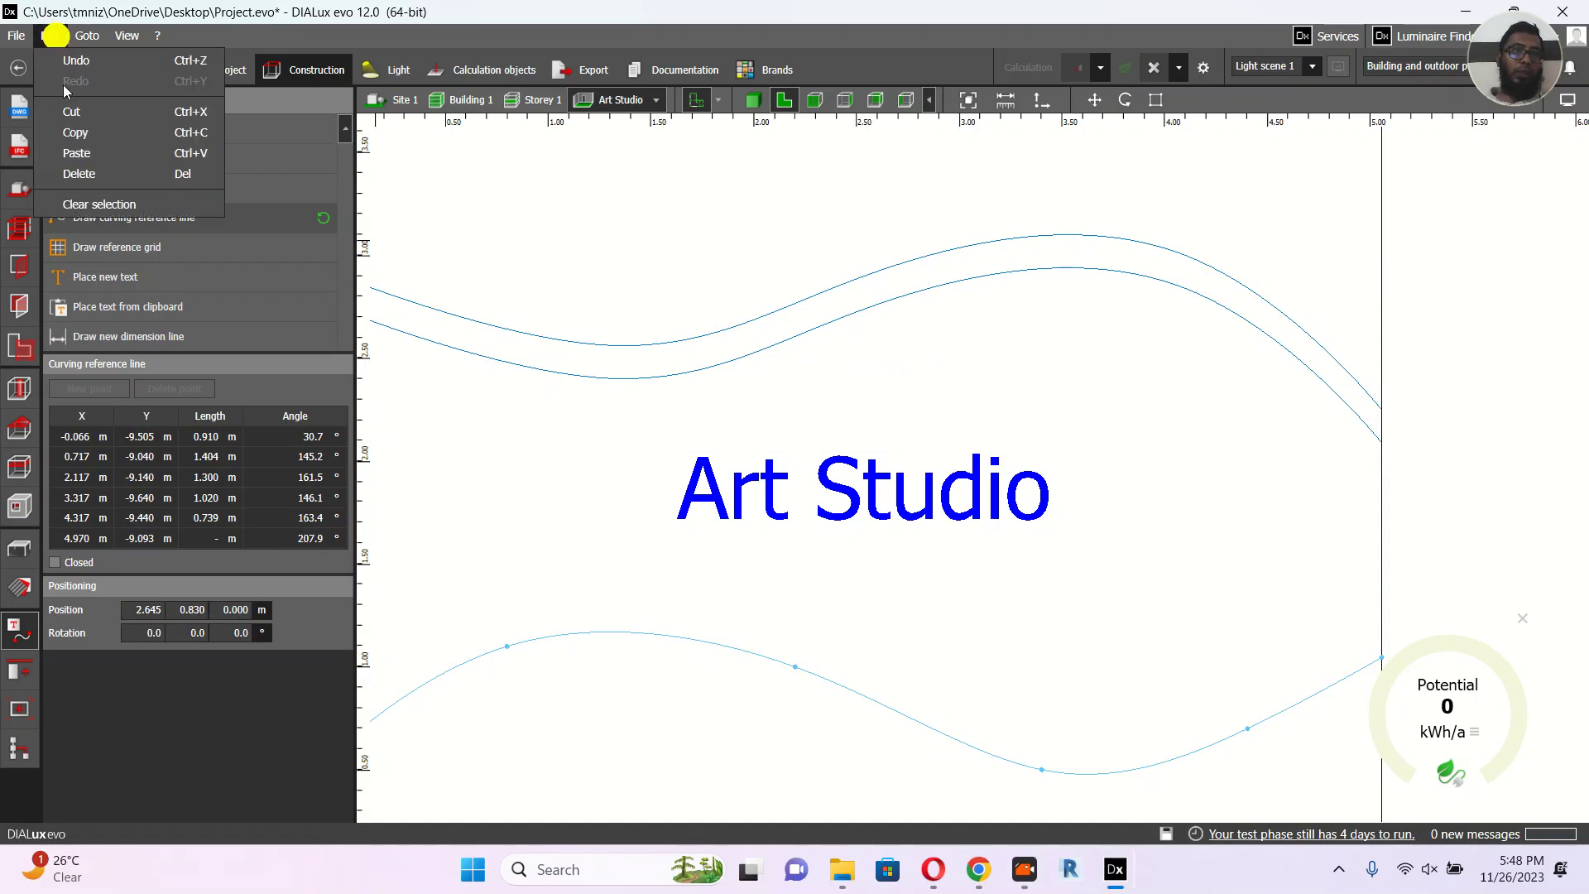
click(77, 154)
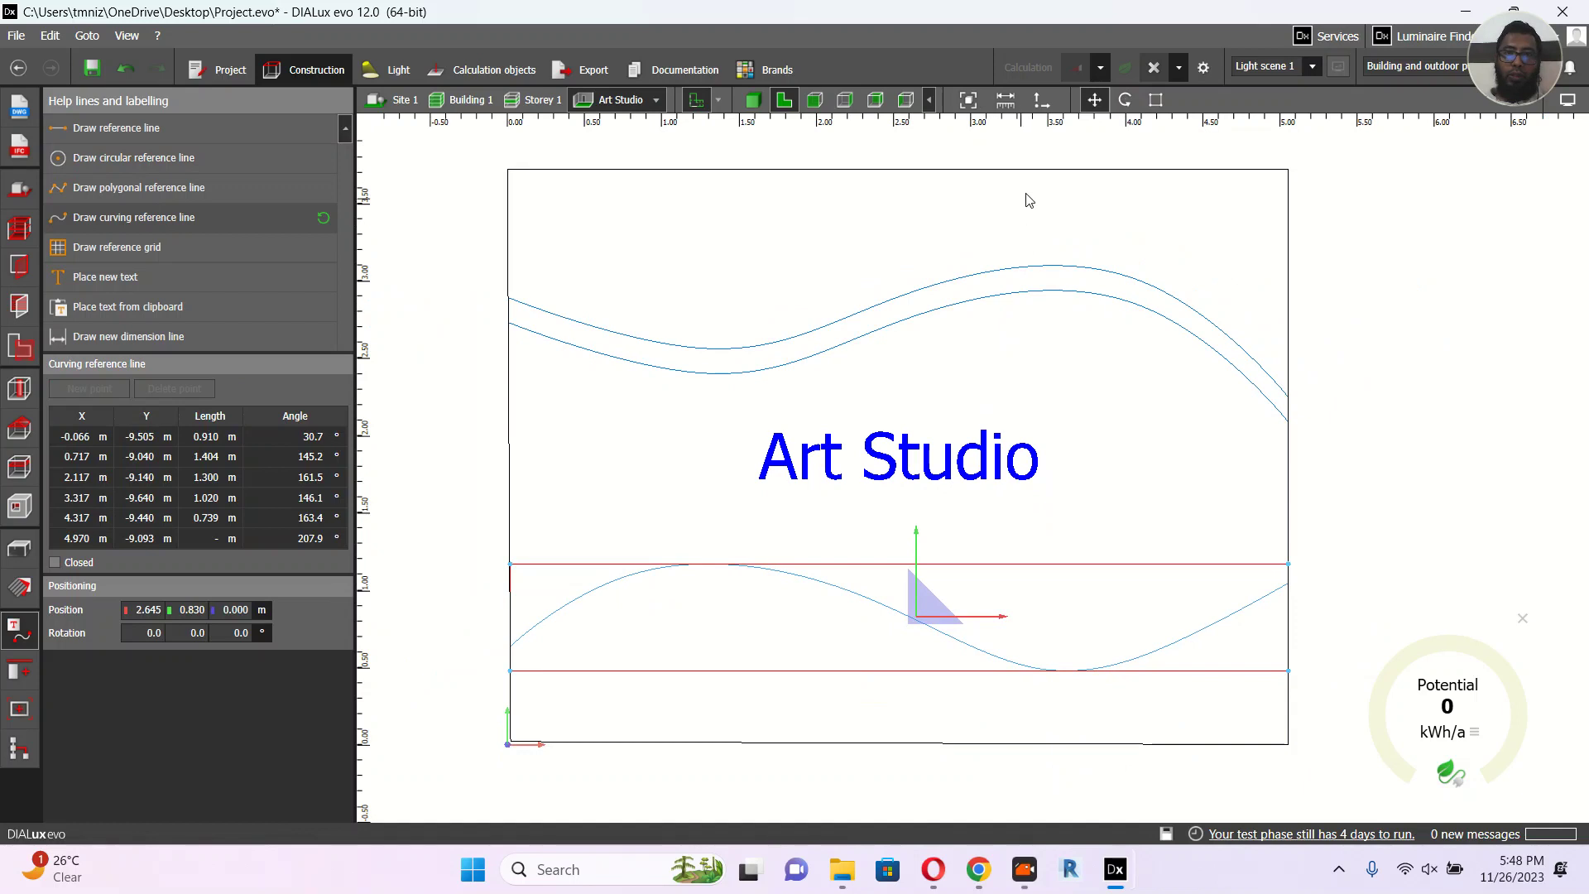
drag(919, 542, 921, 521)
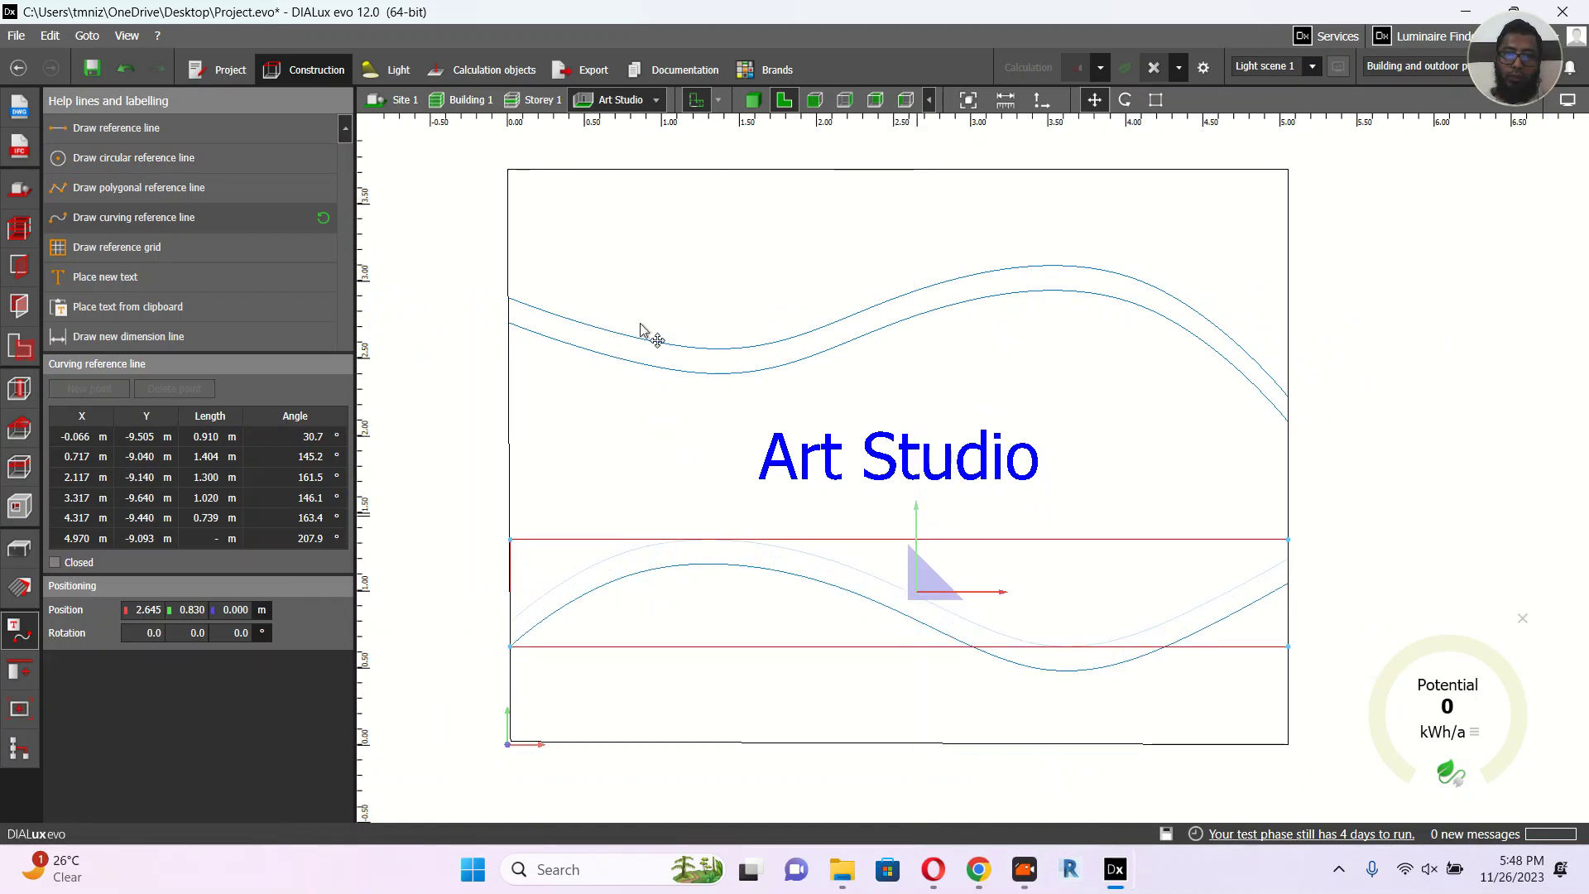
click(1134, 405)
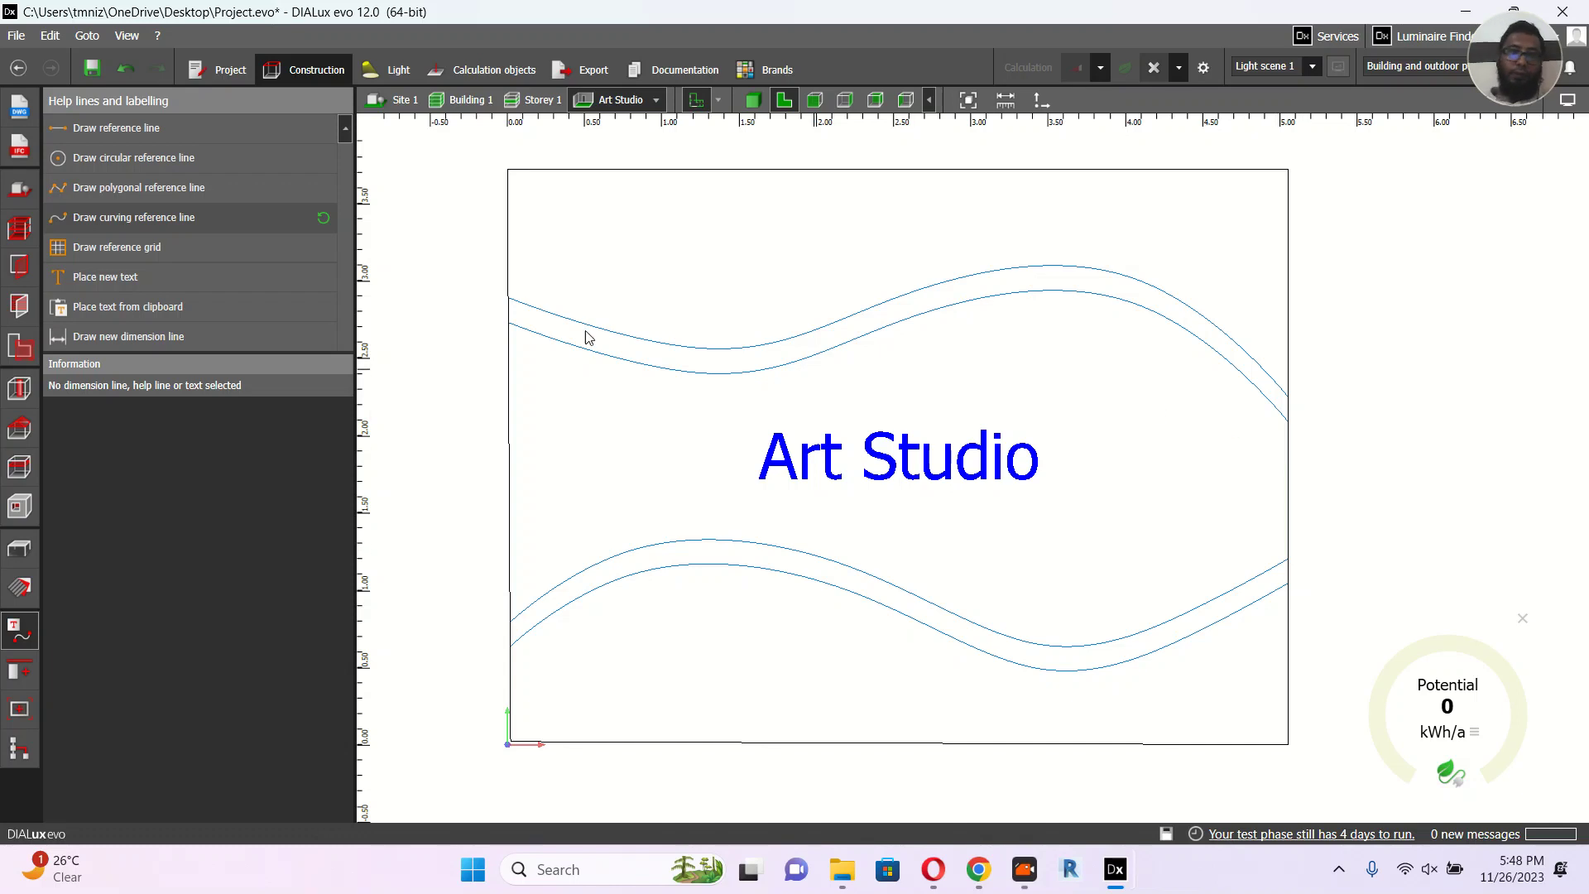
Step: Switch to ceiling construction for Art Studio and start a new ceiling contour
click(20, 470)
click(123, 158)
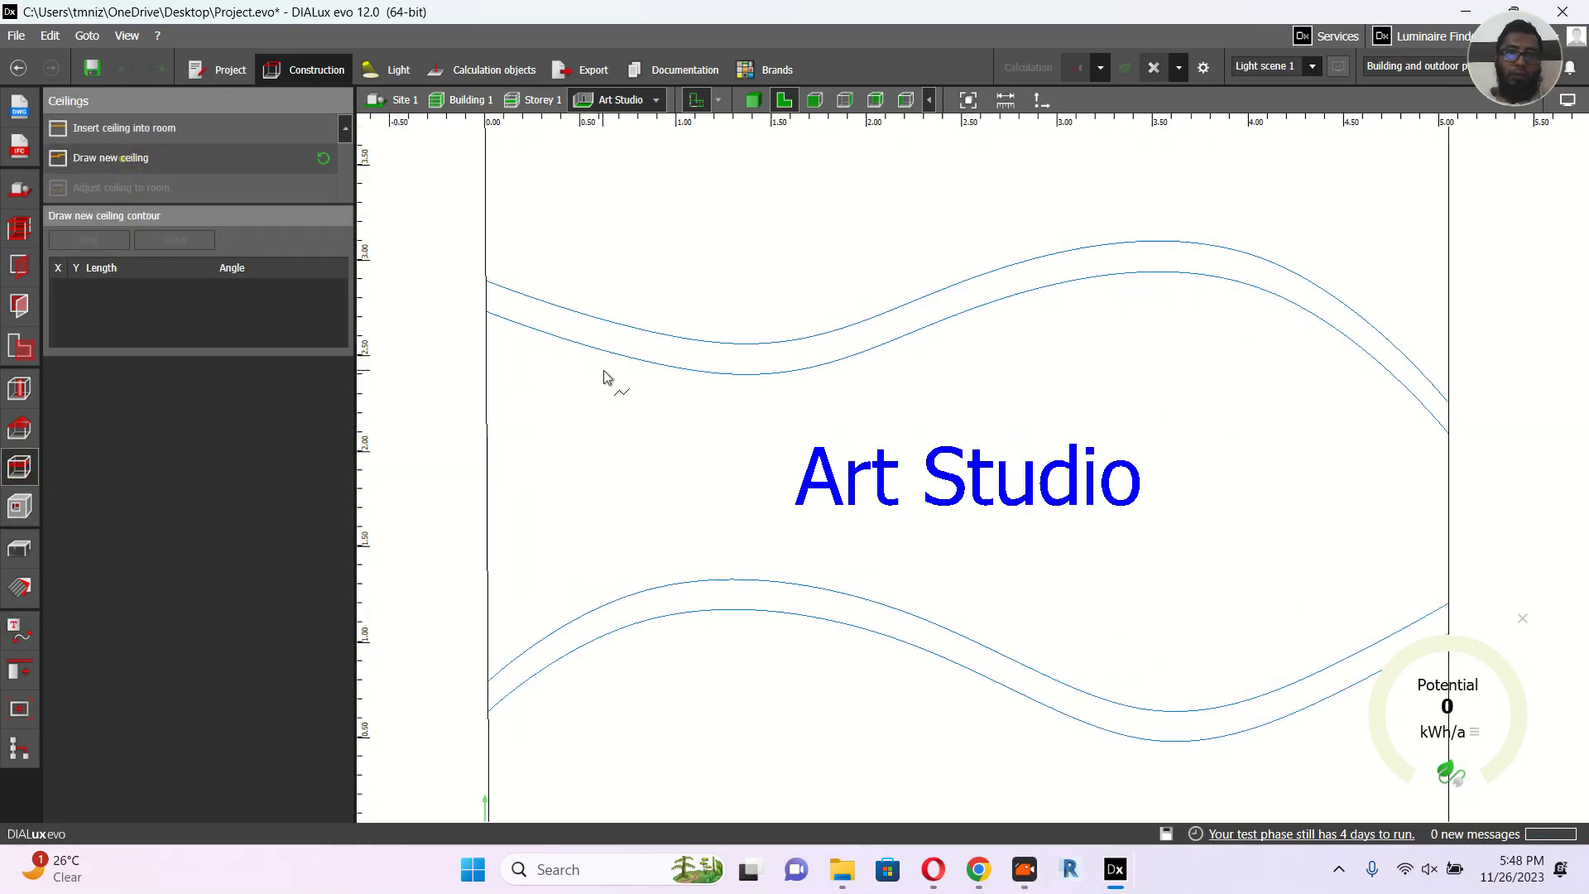
scroll(604, 377, up, 1)
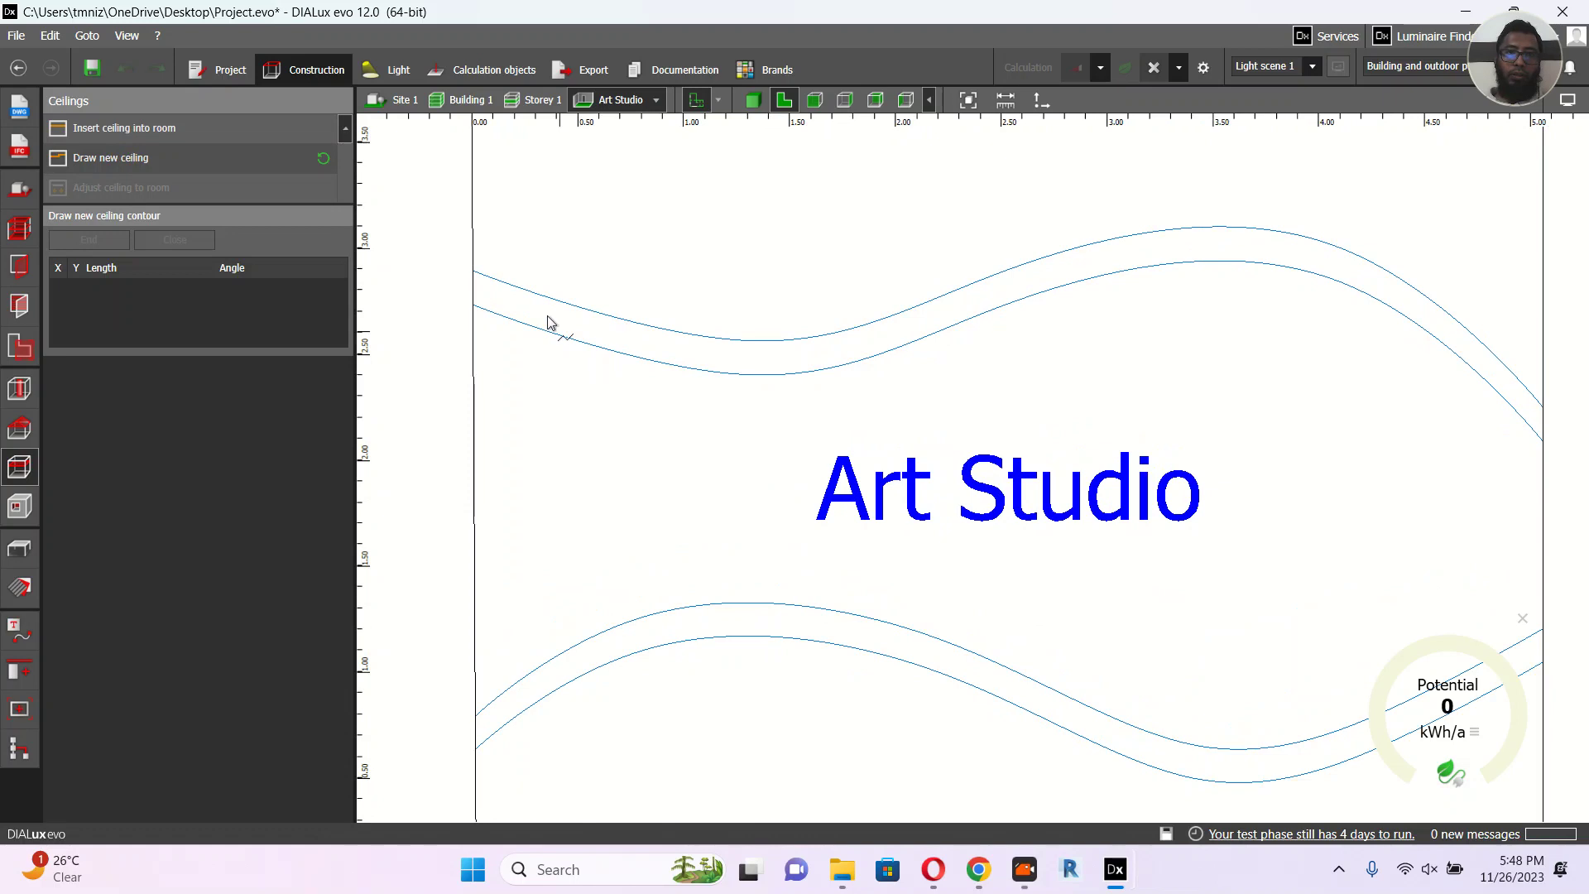
click(476, 272)
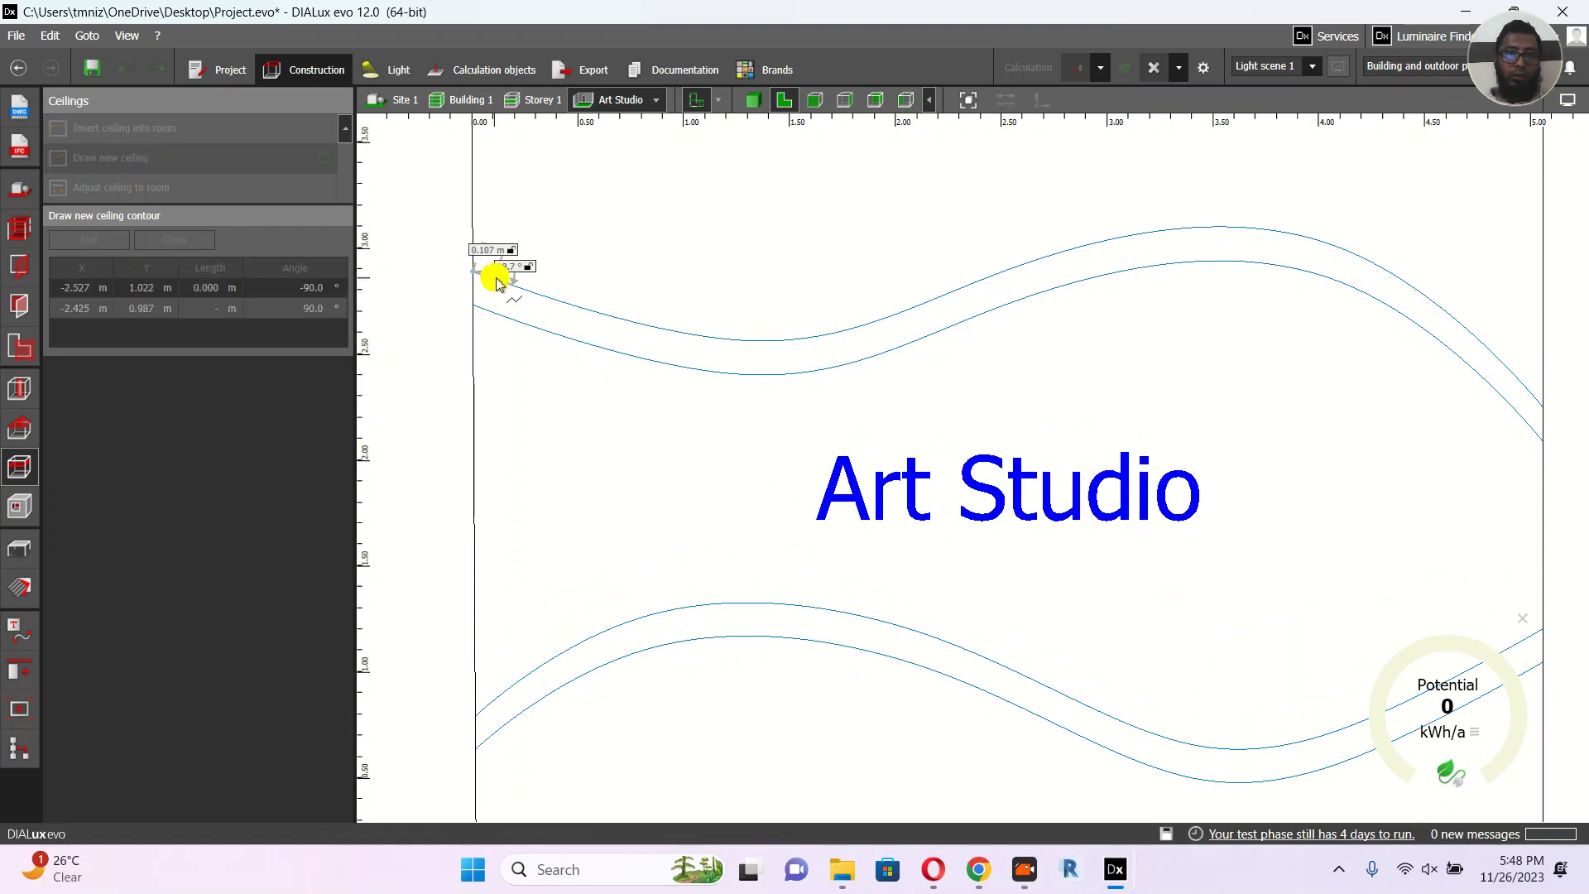
click(498, 280)
click(535, 281)
key(Escape)
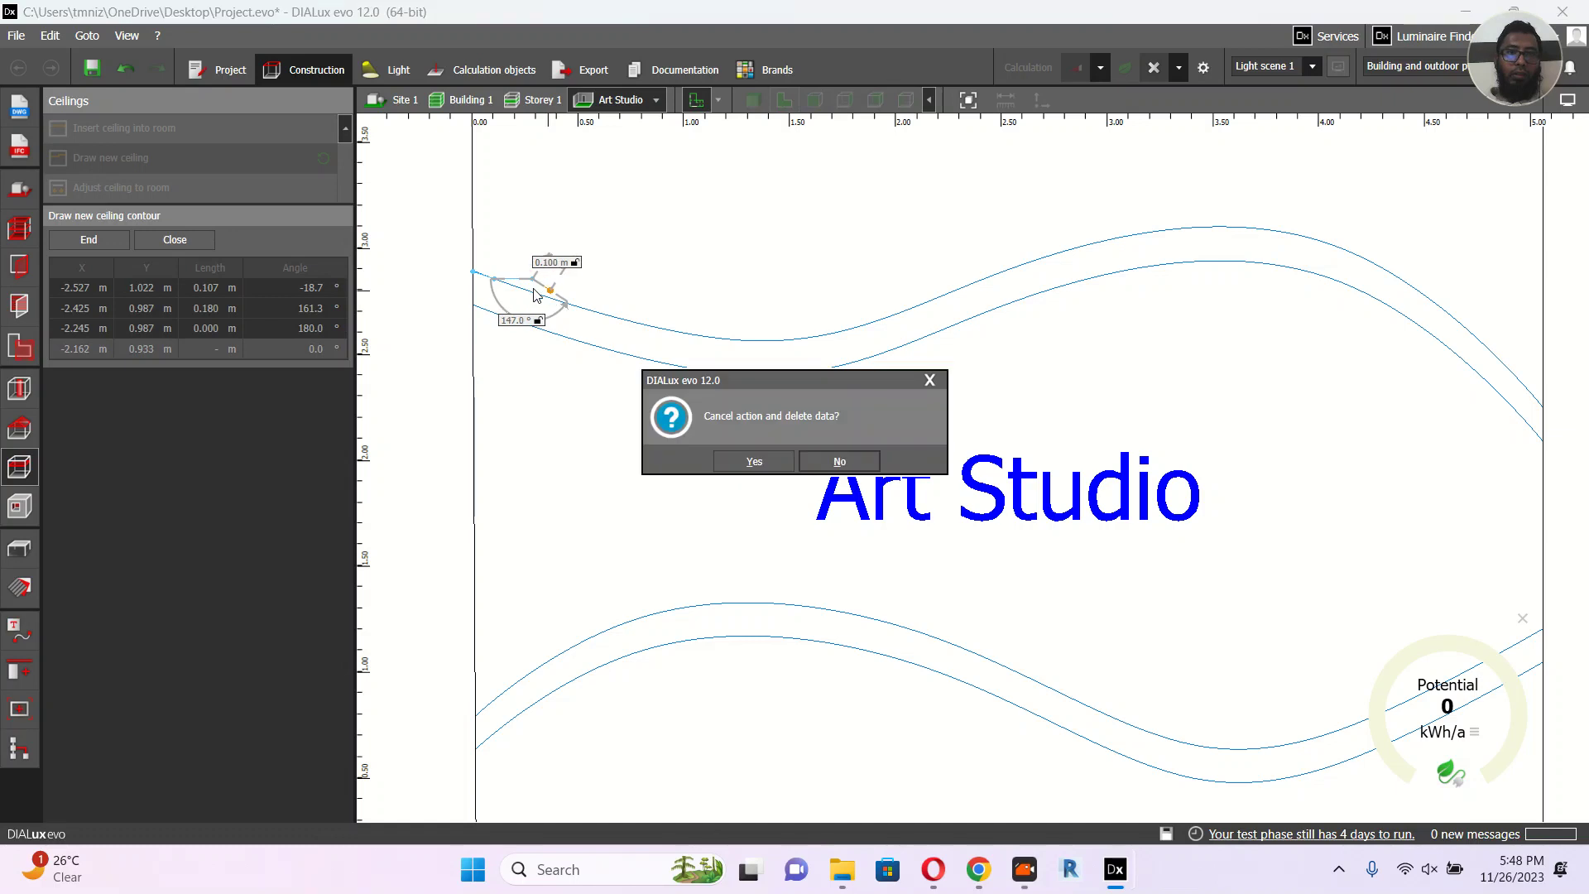
click(757, 462)
Step: Draw a new ceiling contour by tracing the uppermost curving reference line with closely spaced points from the left wall to the right wall
click(124, 158)
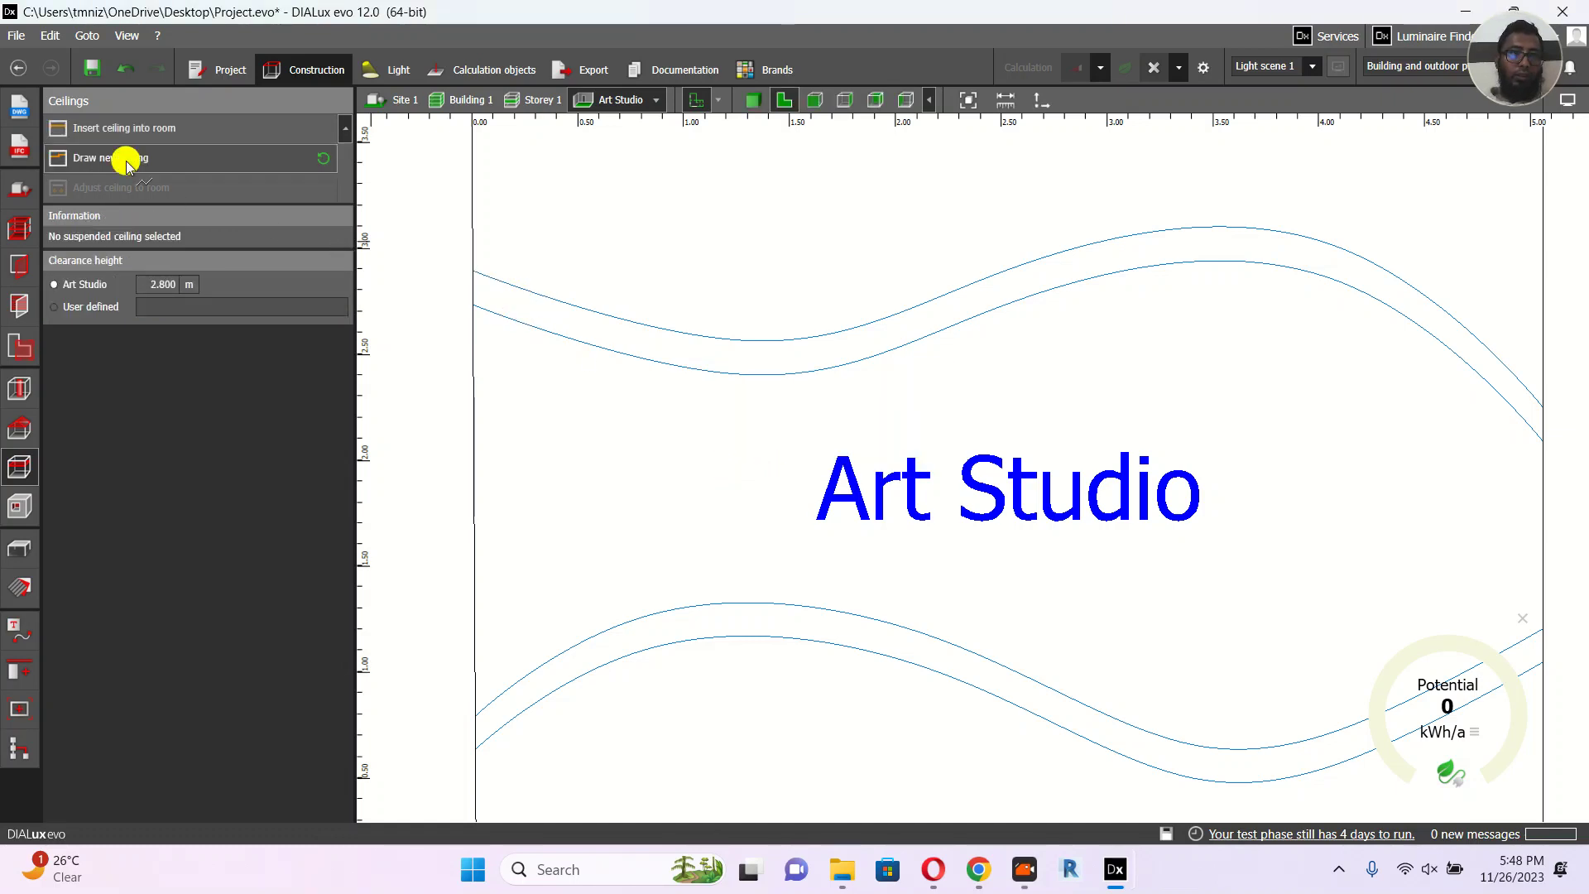
click(475, 274)
click(510, 284)
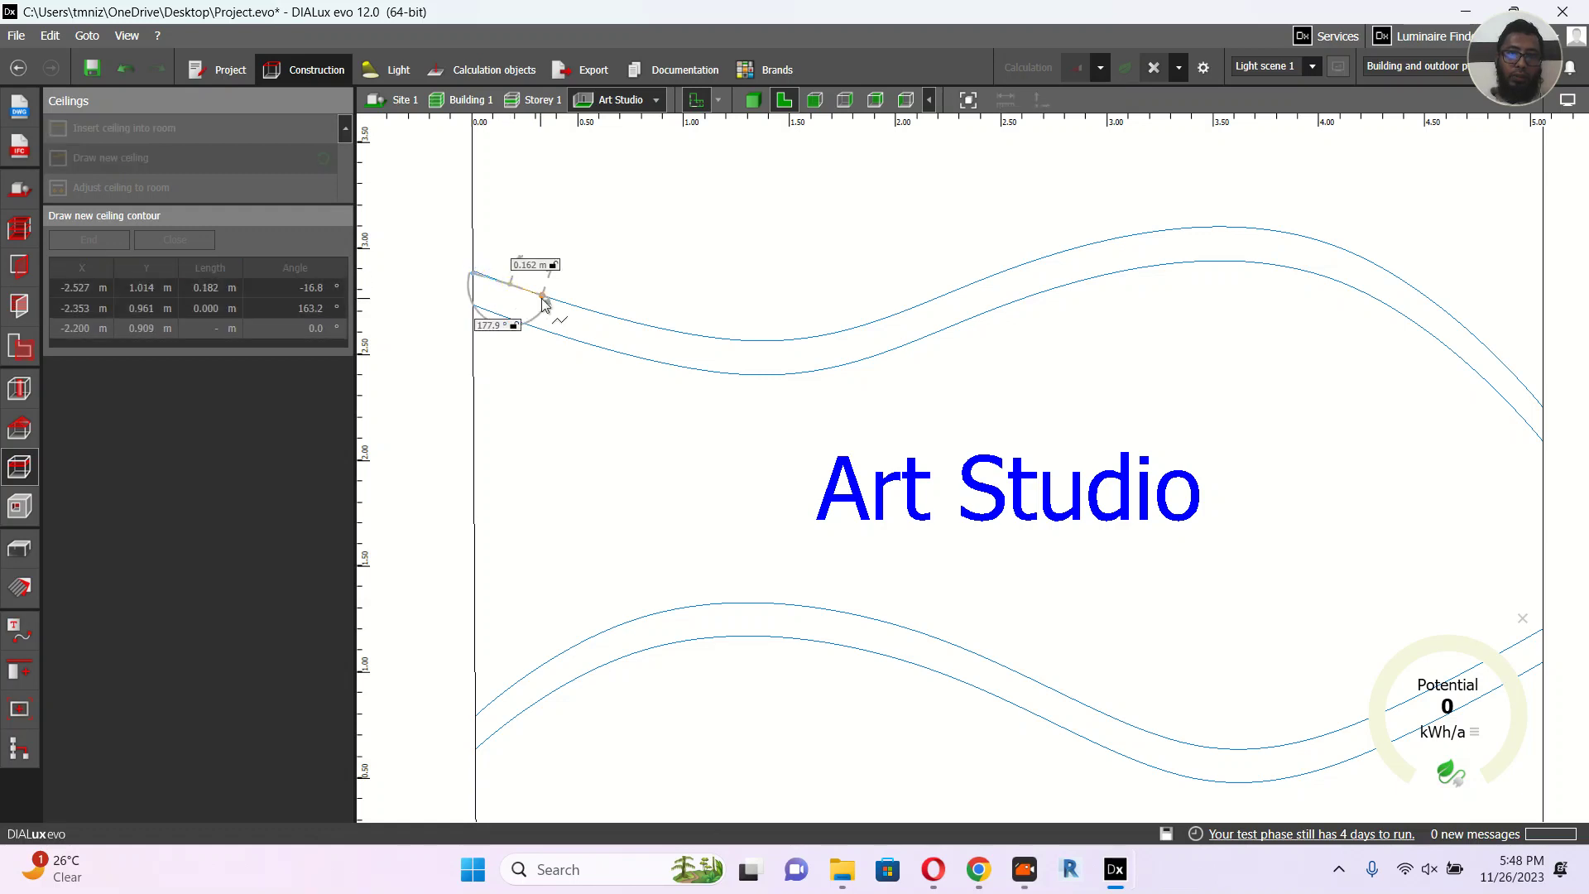
click(542, 297)
click(585, 314)
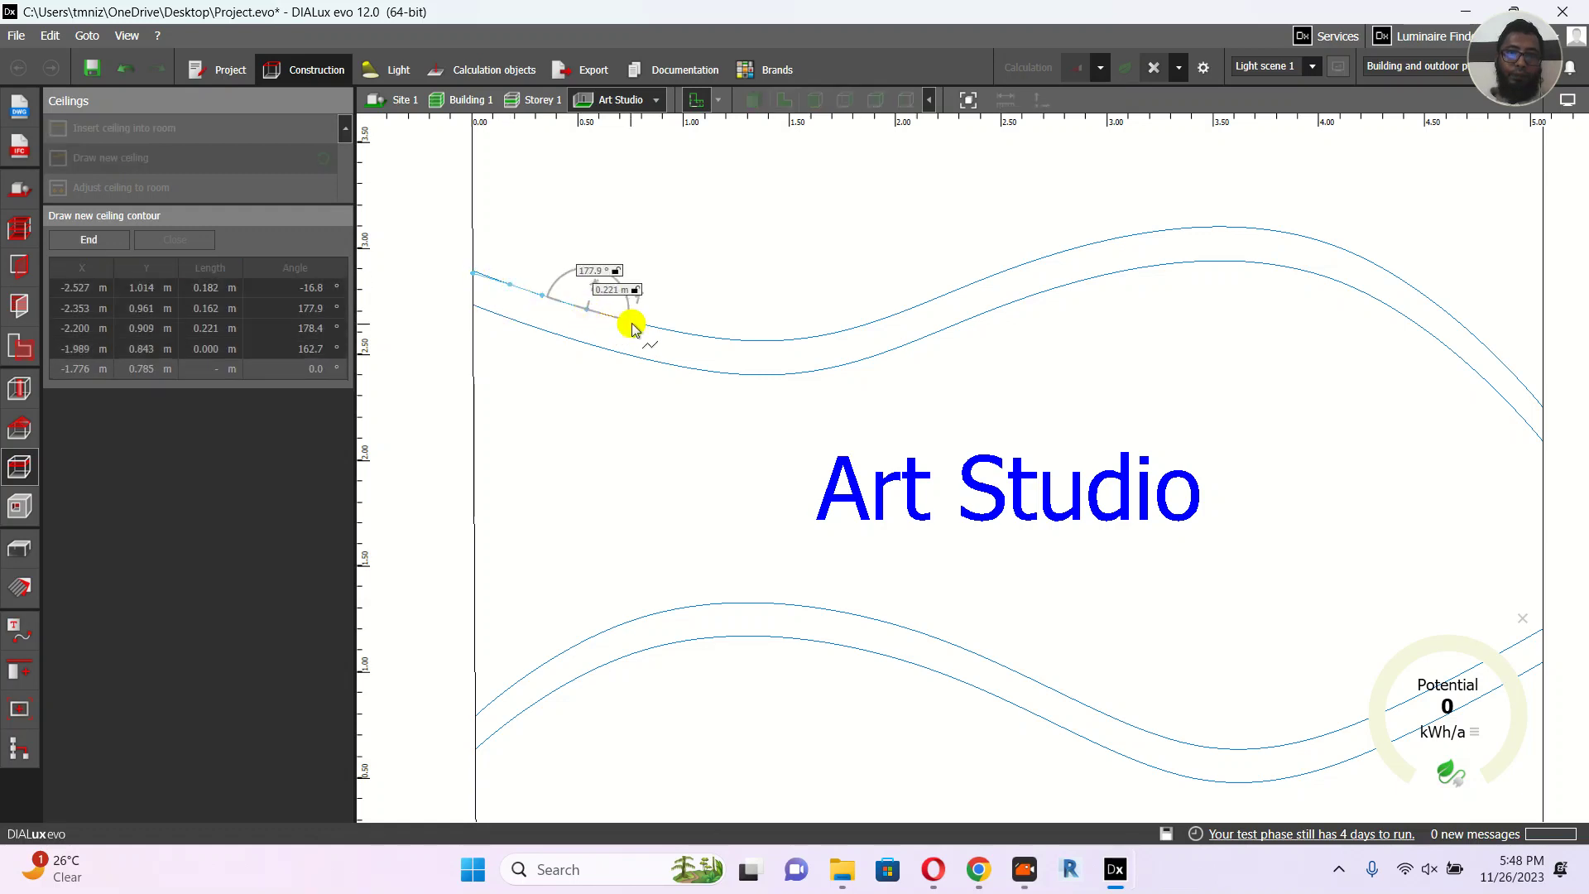
click(632, 324)
click(667, 331)
click(711, 339)
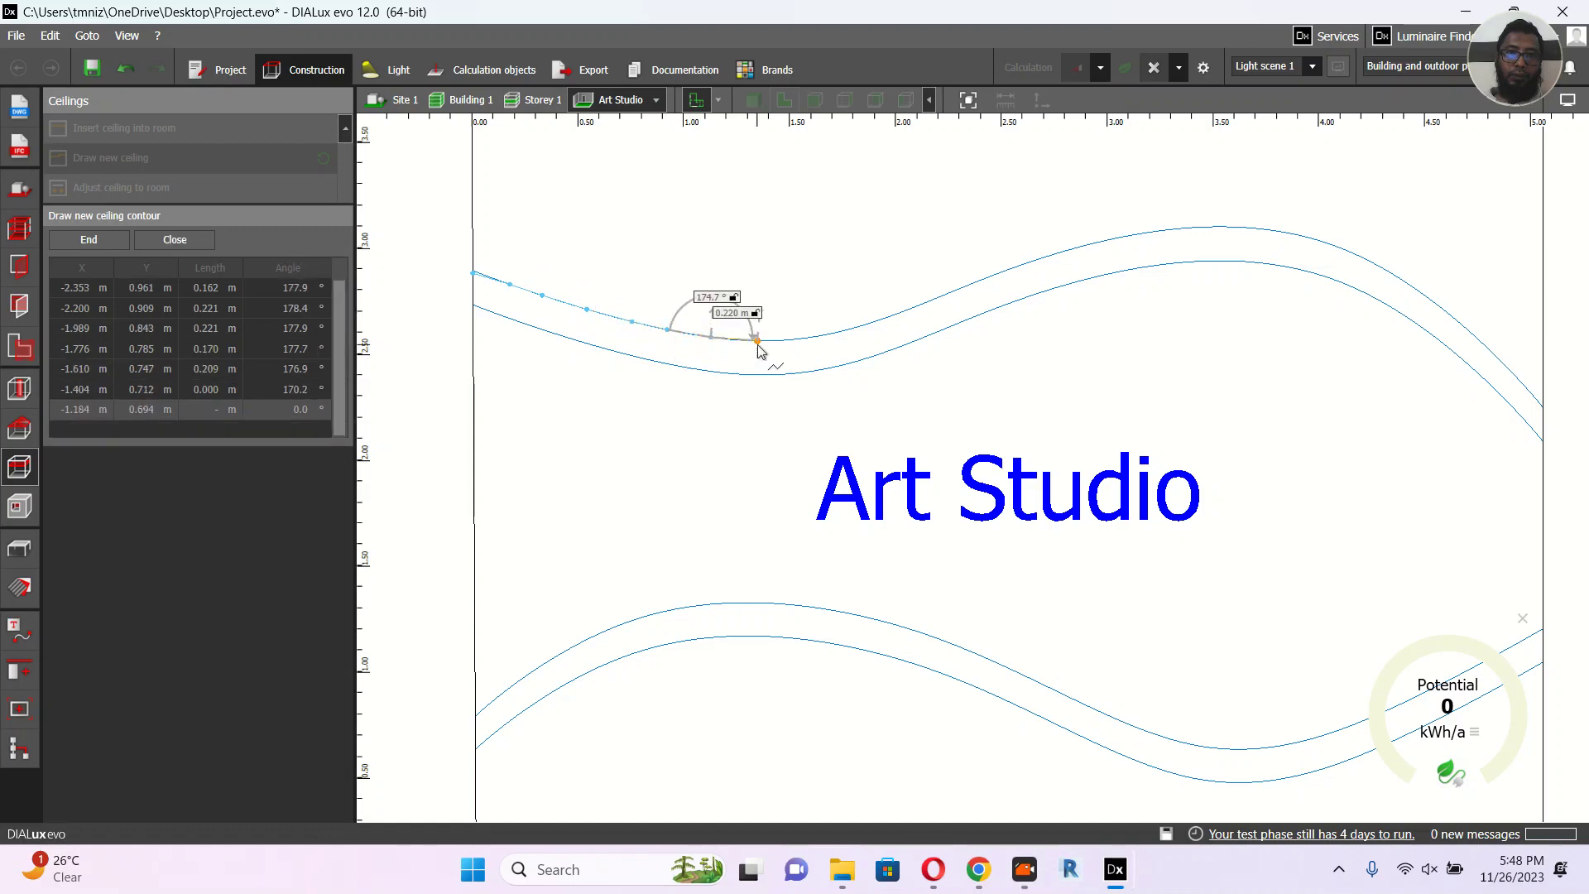
click(756, 341)
click(797, 339)
click(845, 330)
click(904, 311)
click(953, 291)
click(1011, 270)
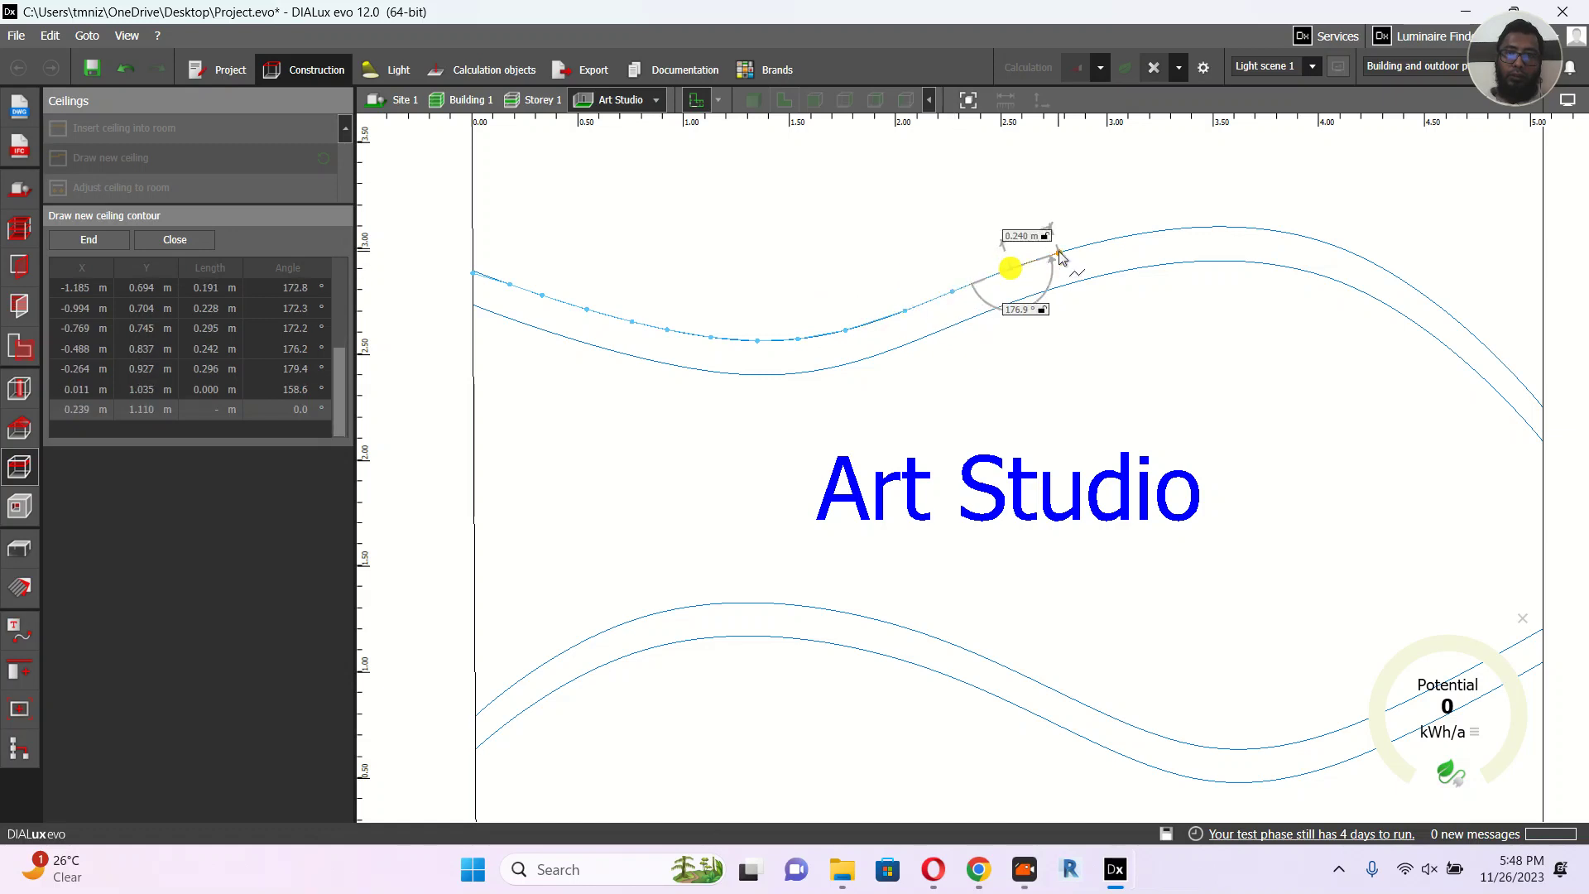
click(1059, 252)
click(1111, 240)
click(1160, 231)
scroll(1159, 232, down, 1)
click(1069, 306)
click(1118, 312)
click(1165, 320)
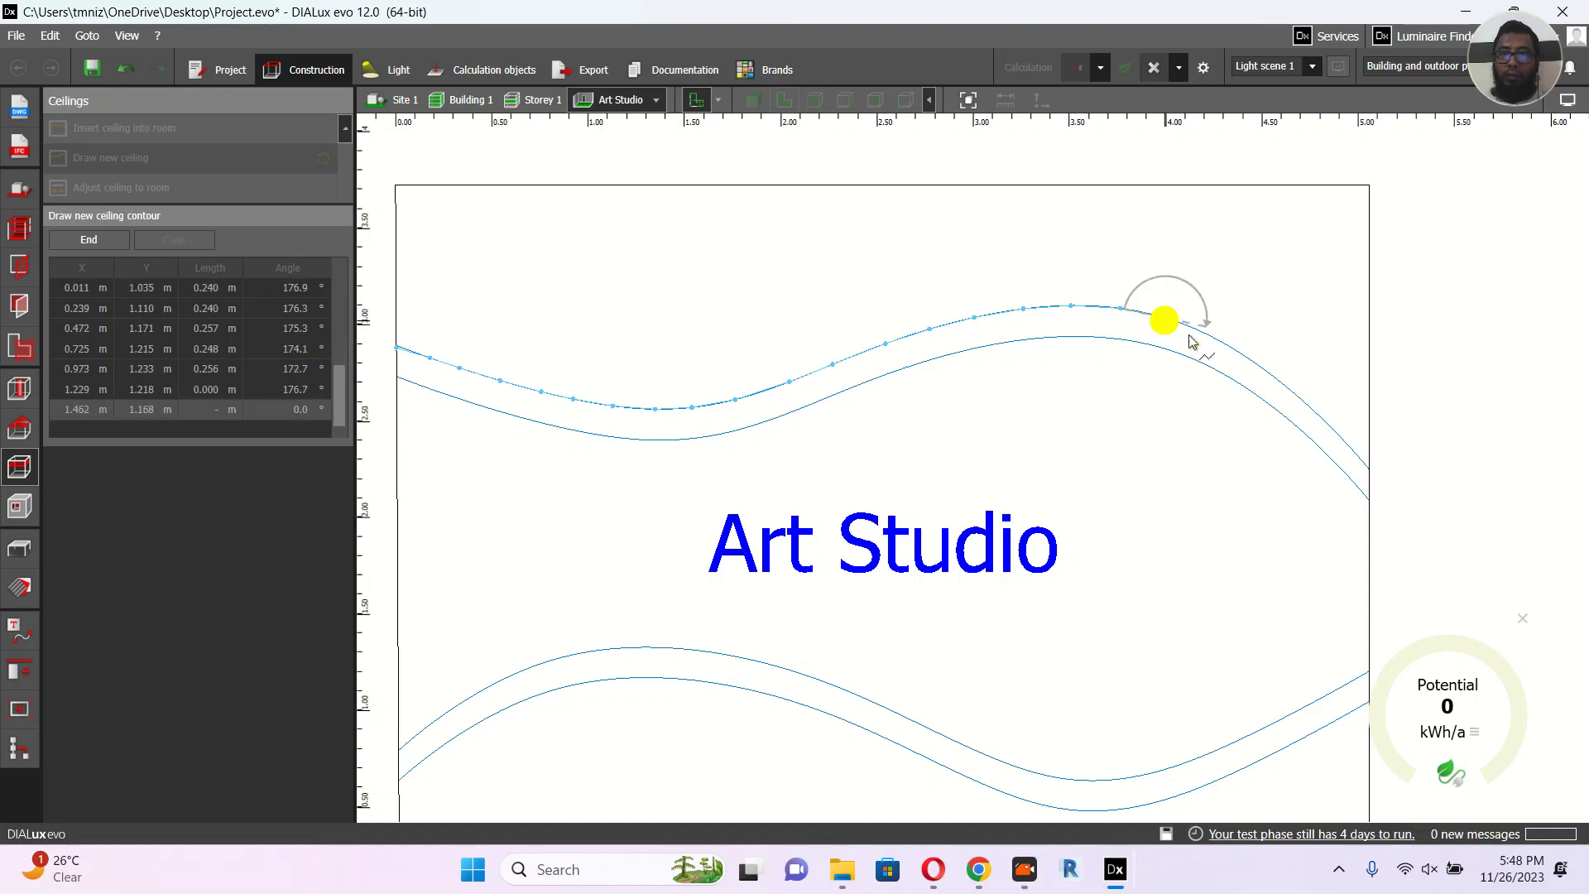
click(1215, 342)
click(1254, 368)
click(1280, 388)
middle_drag(1190, 483, 964, 401)
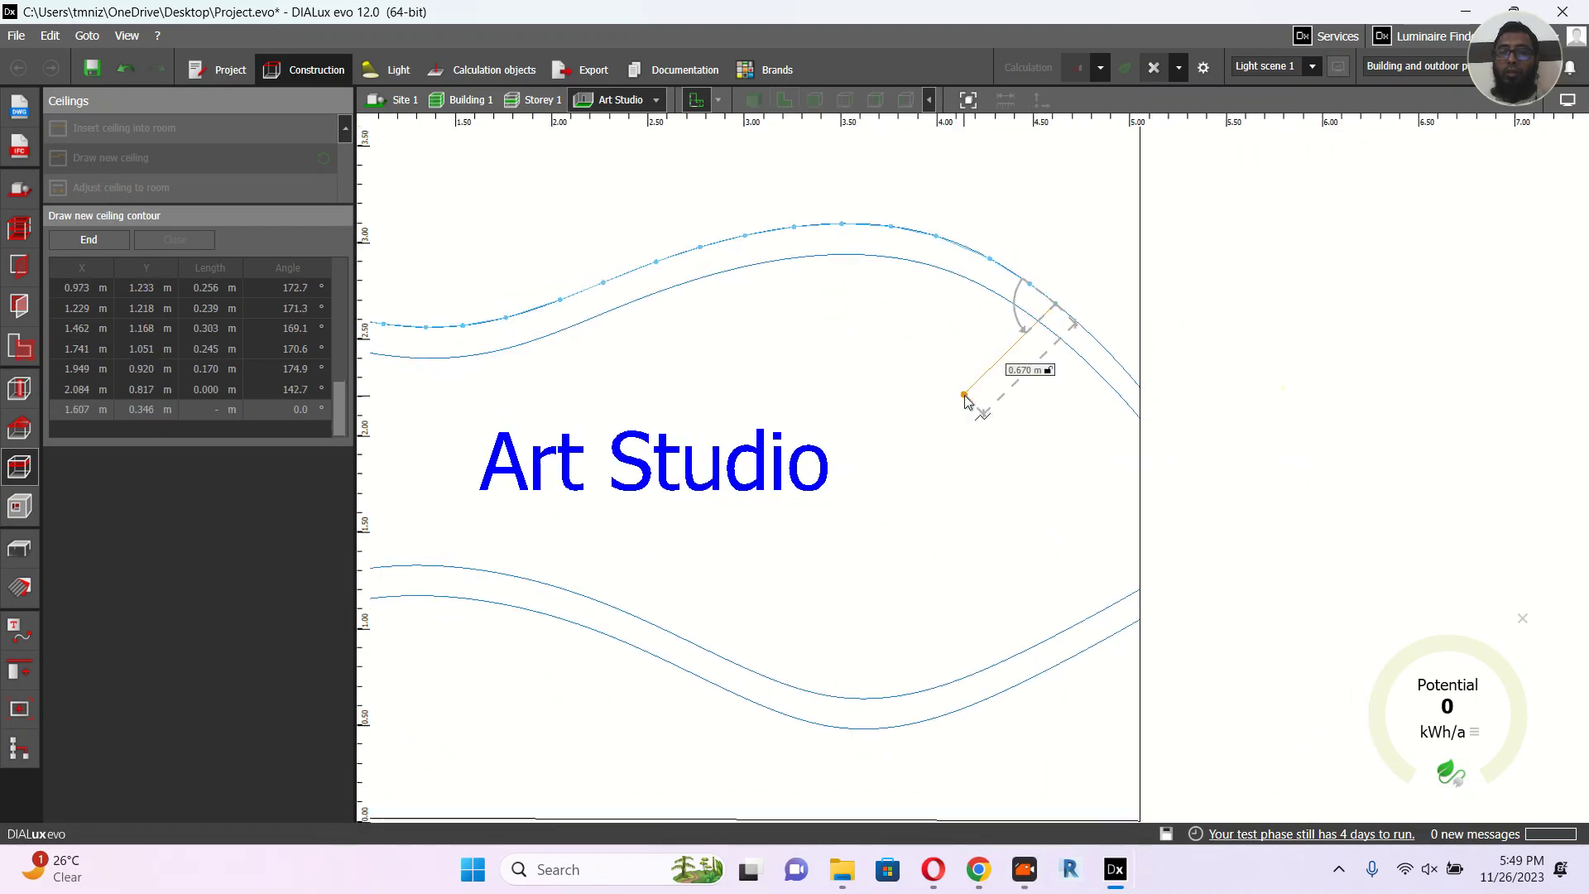
click(1091, 336)
click(1111, 354)
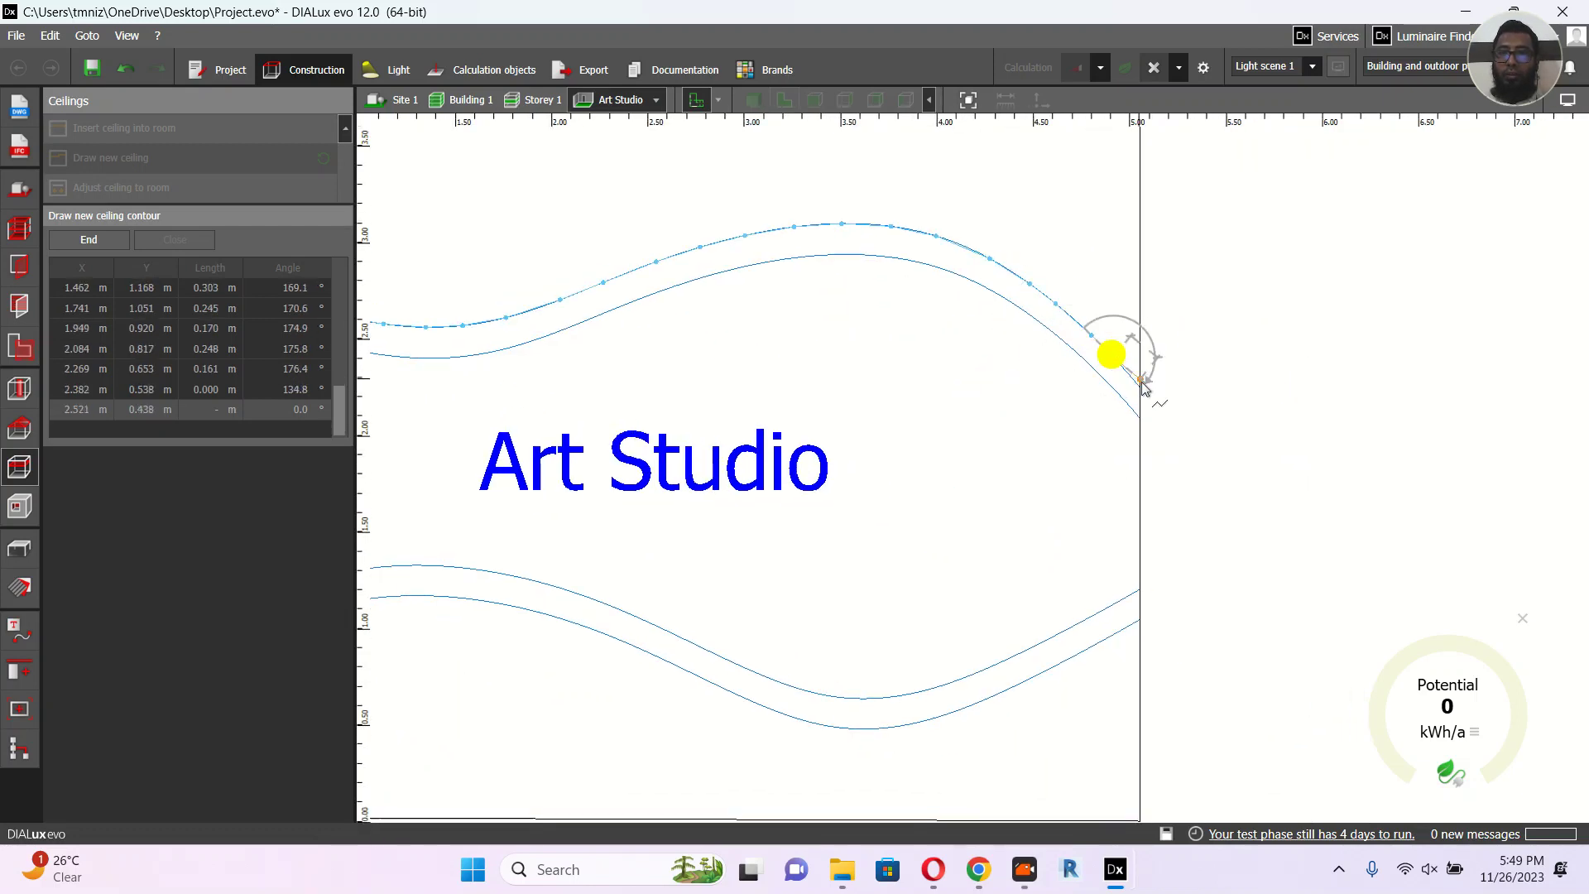
click(1143, 390)
Step: Close the ceiling contour through the room's two upper corners back to its start point, and accept invalidating the results
middle_drag(1155, 267, 1183, 385)
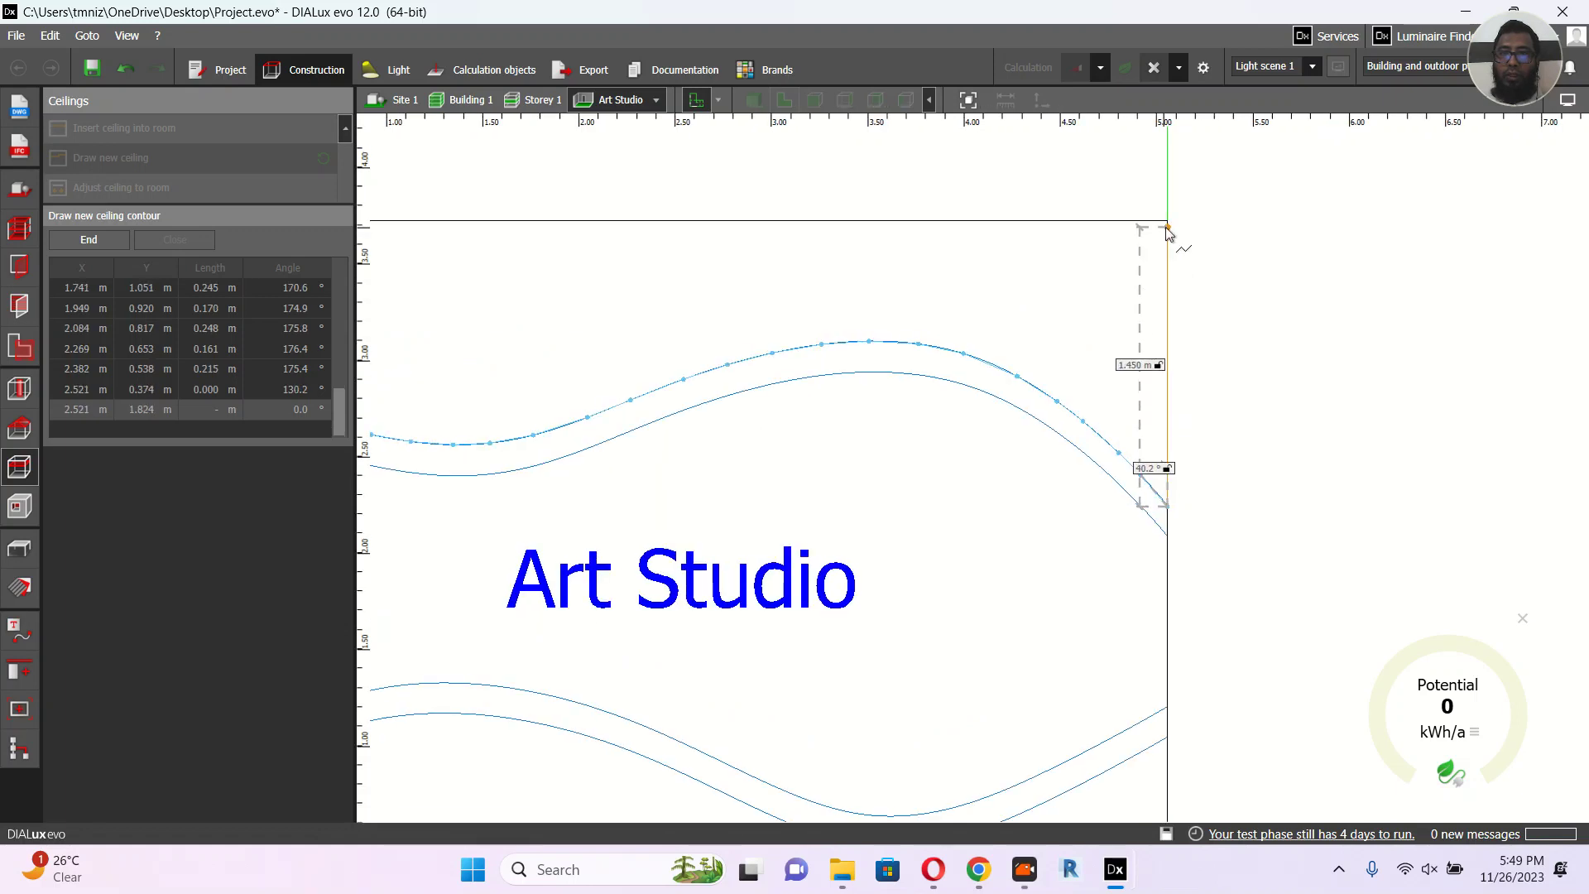
click(1167, 224)
middle_drag(1167, 223, 1447, 284)
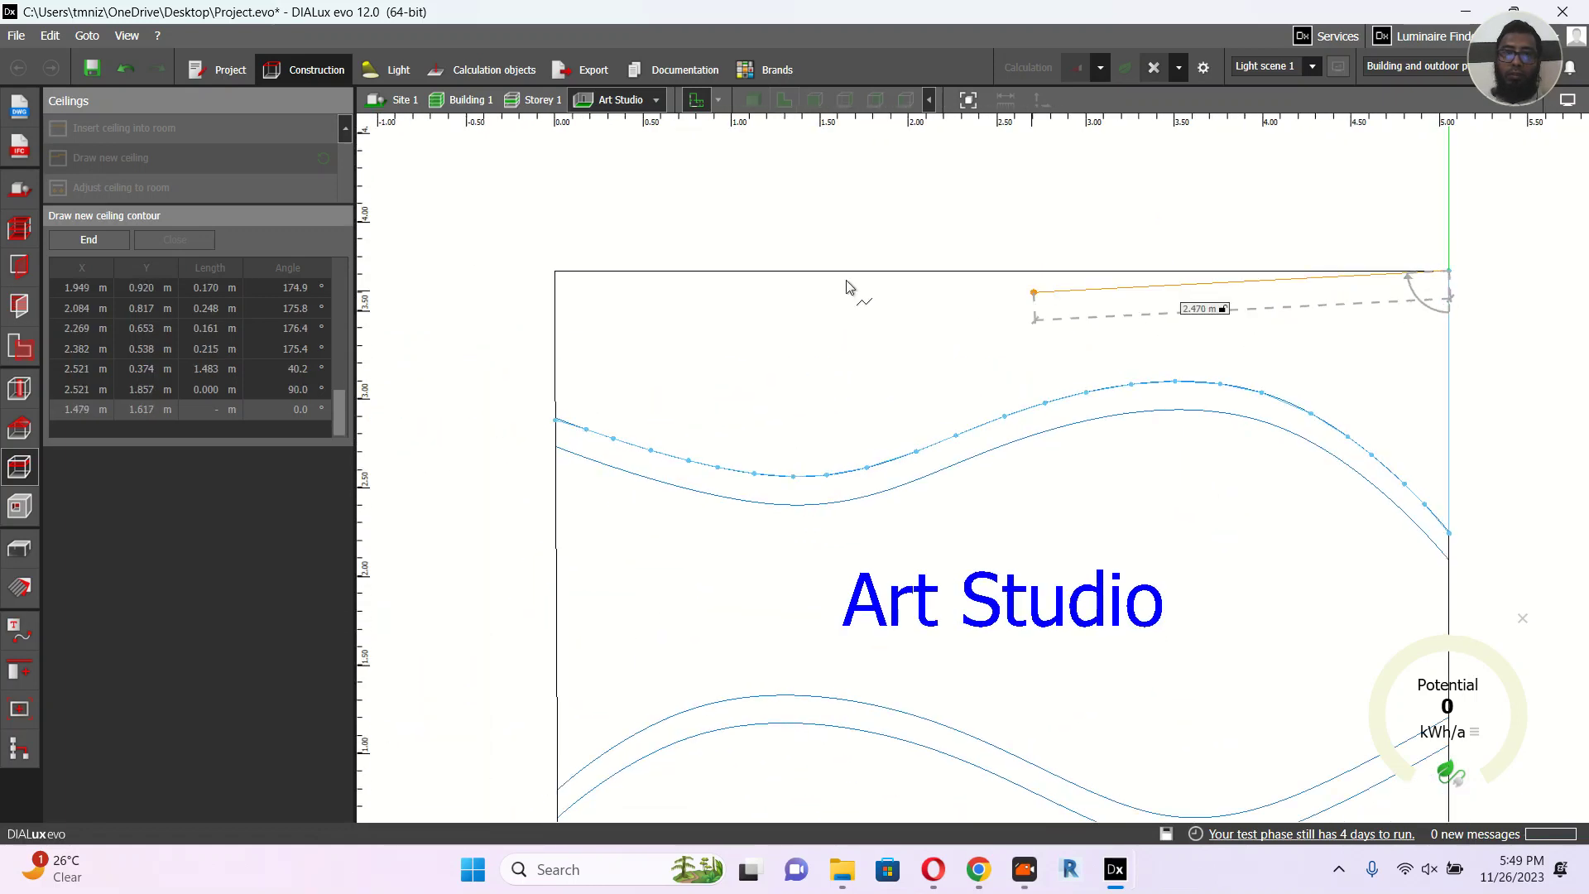
click(553, 272)
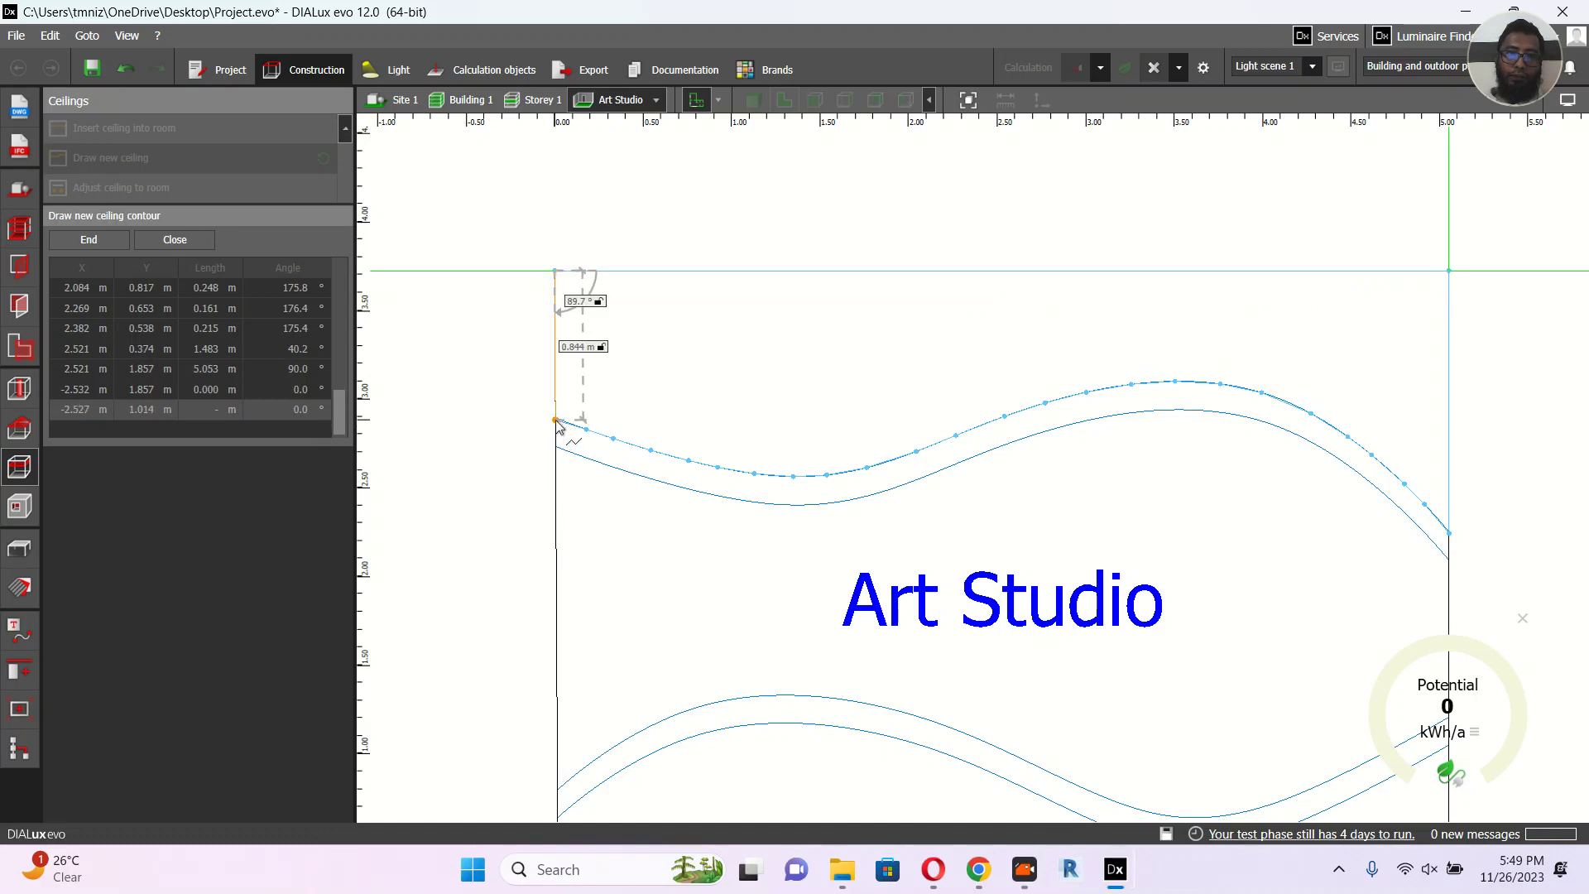
click(555, 419)
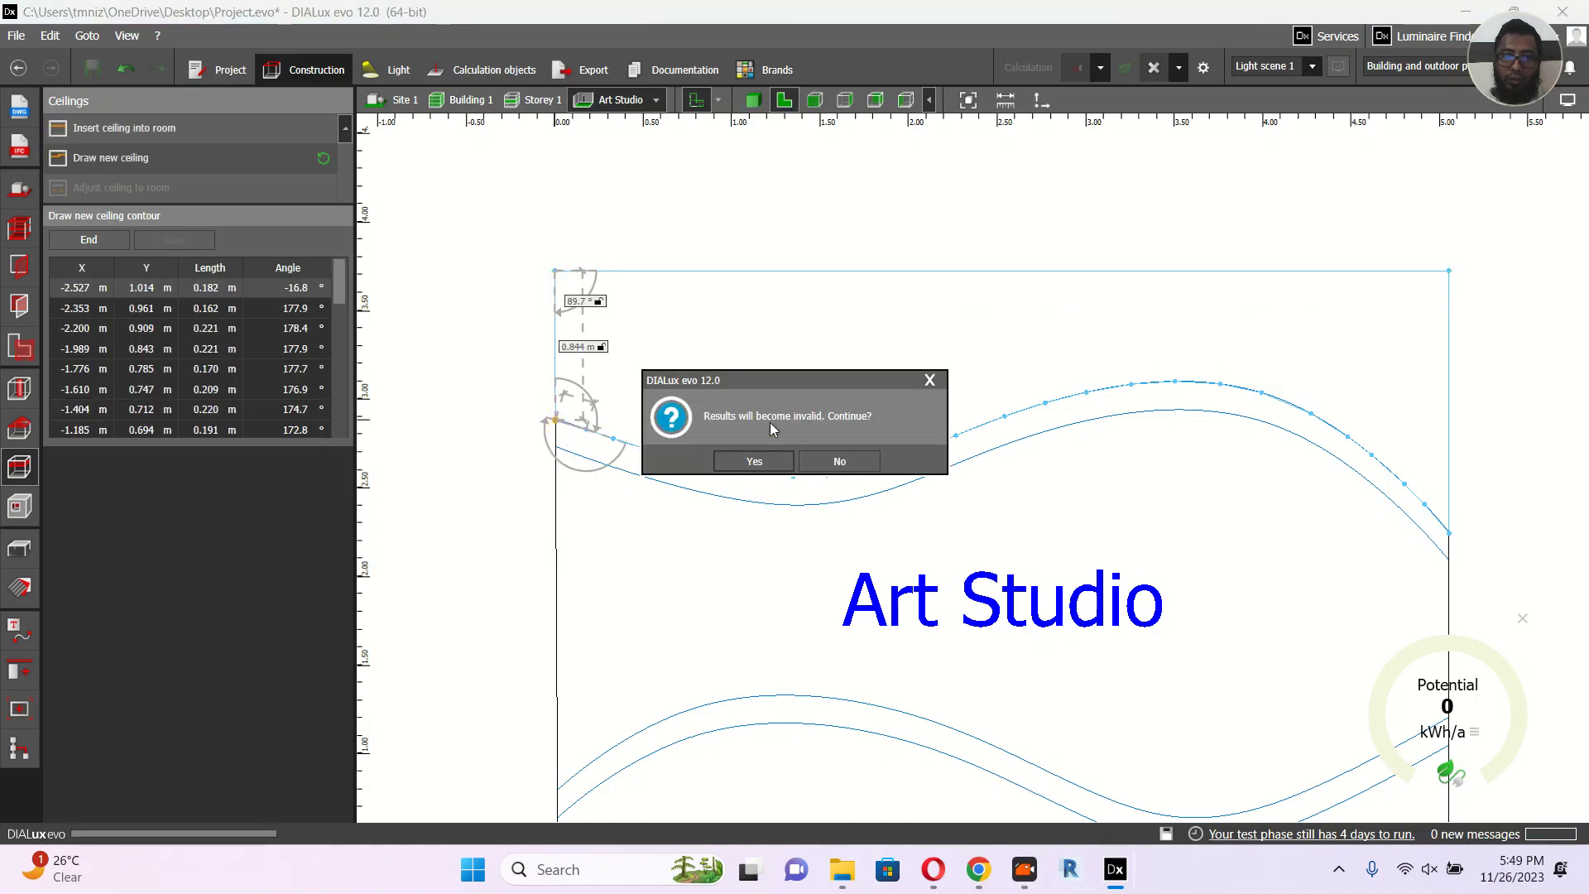
click(766, 463)
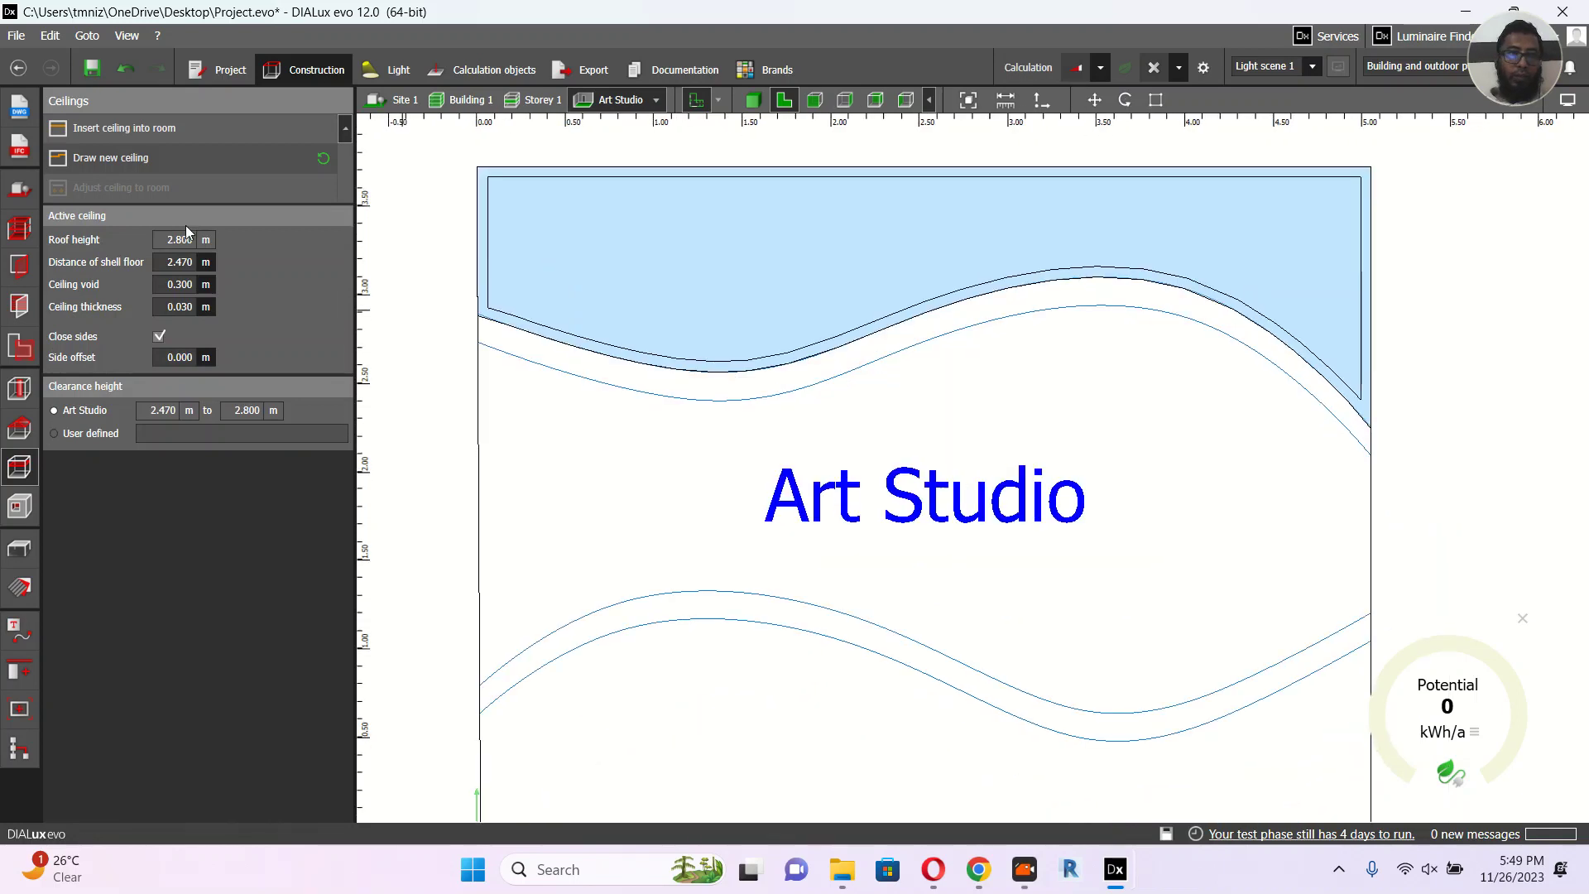
Step: Start a second ceiling contour and trace the second curving reference line from the top, left wall to right wall, with closely spaced points
click(107, 160)
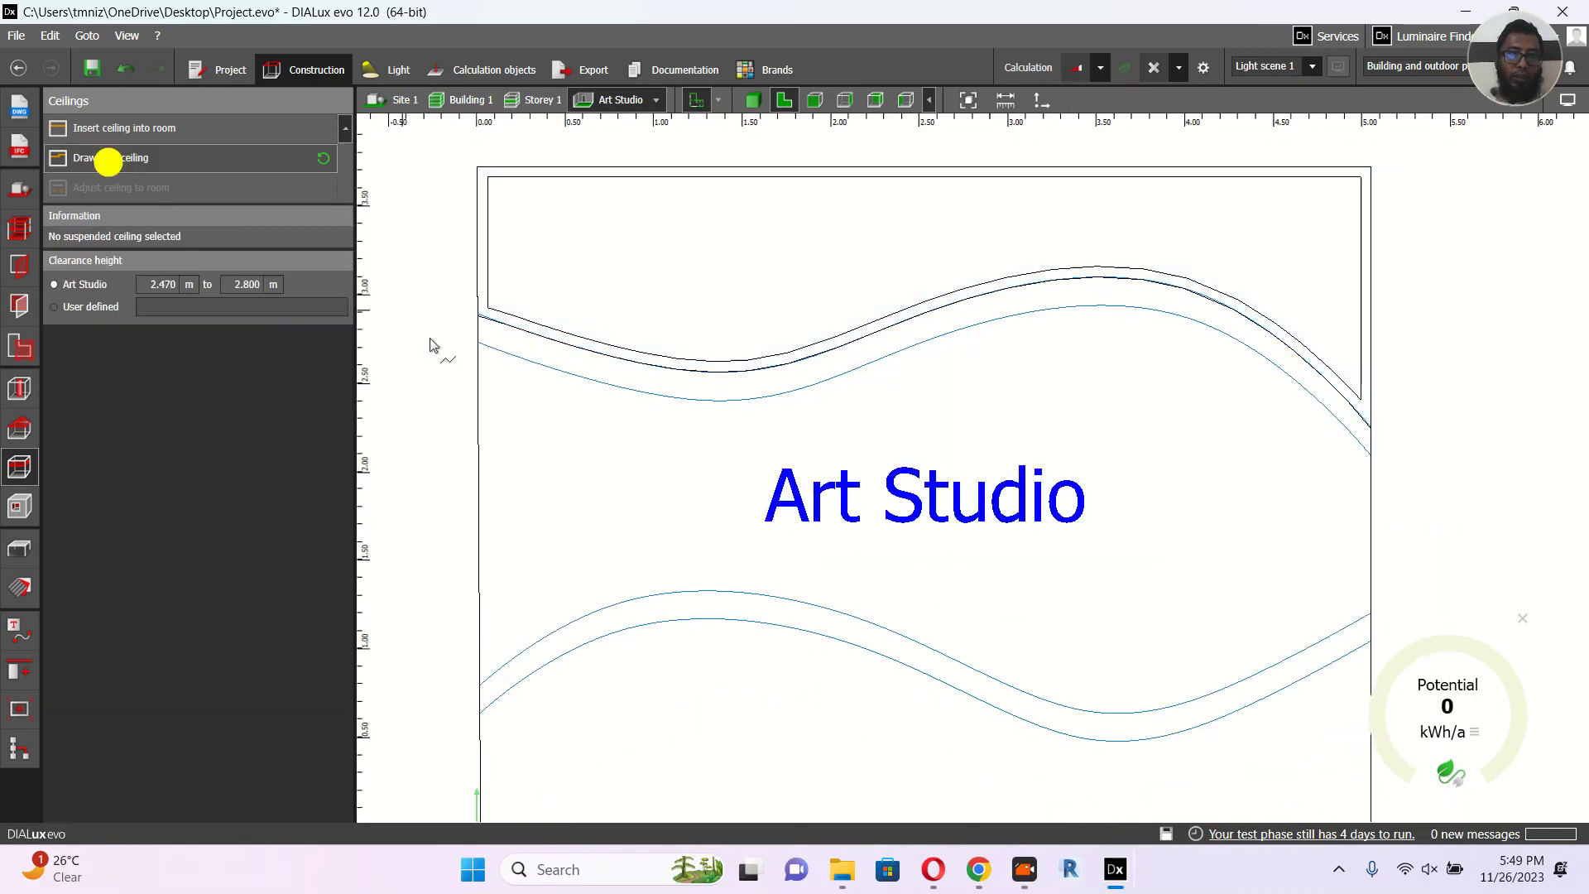
click(479, 345)
click(506, 352)
click(527, 357)
click(576, 376)
click(606, 382)
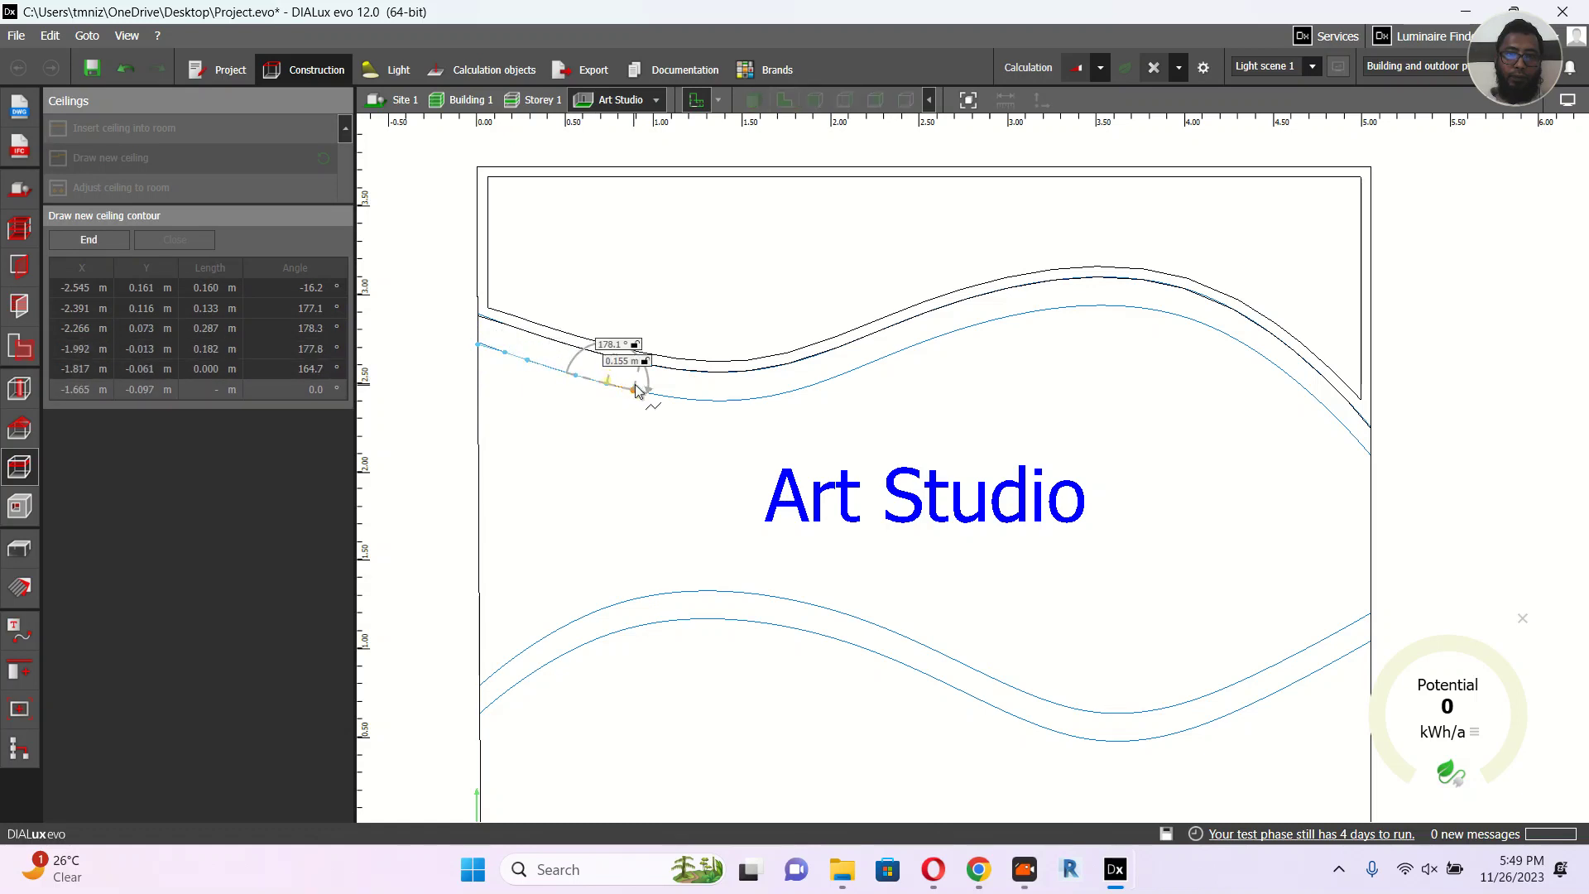
click(634, 389)
click(693, 399)
click(729, 399)
click(759, 397)
click(806, 384)
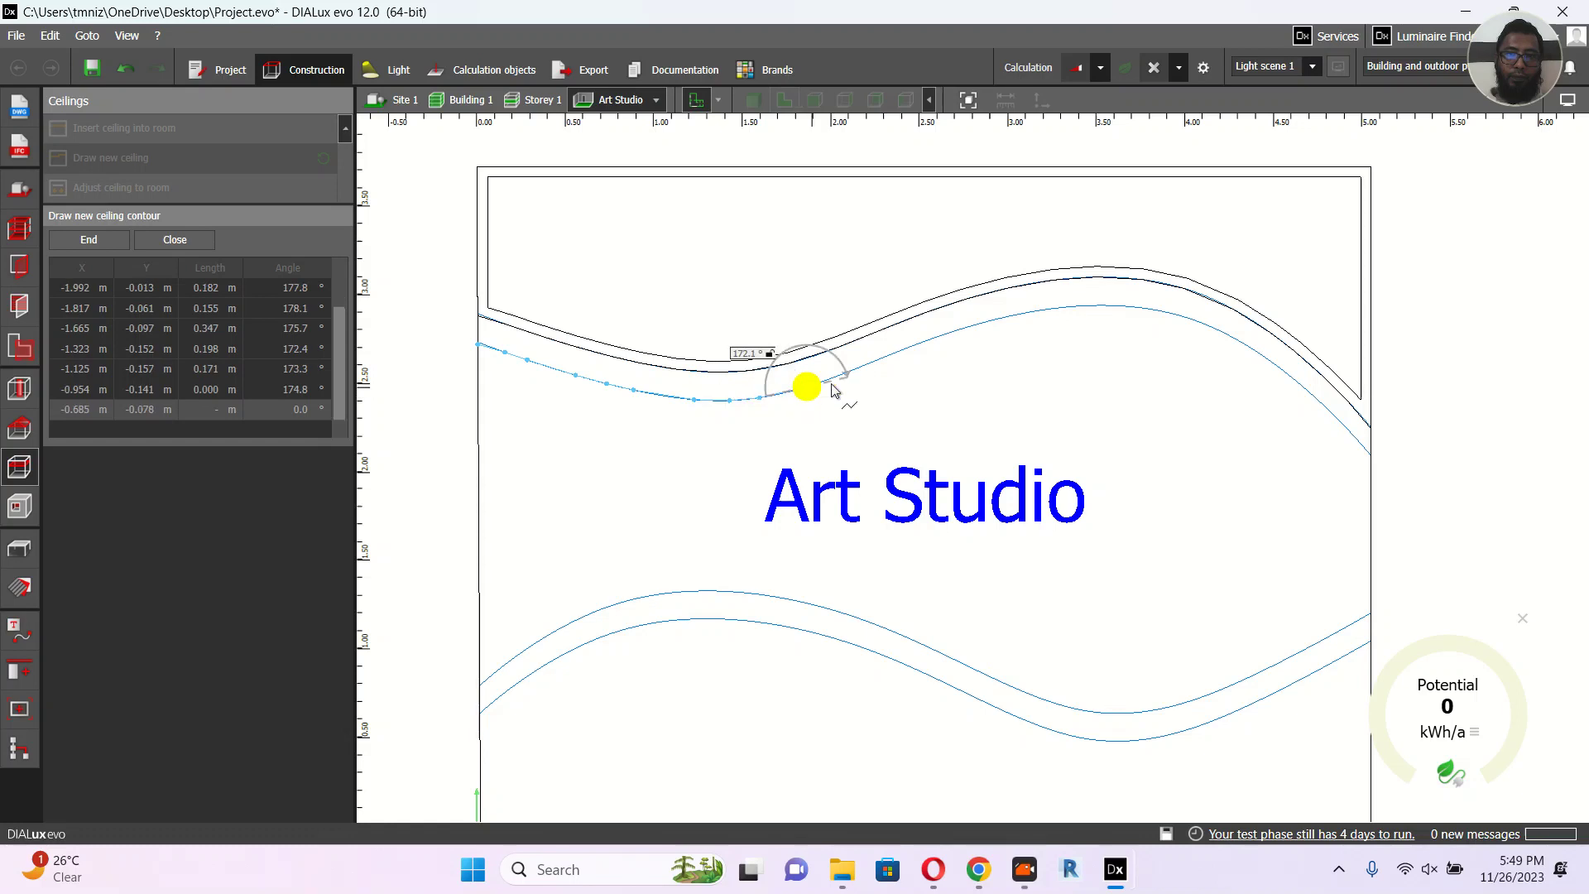
click(847, 372)
click(892, 353)
click(937, 333)
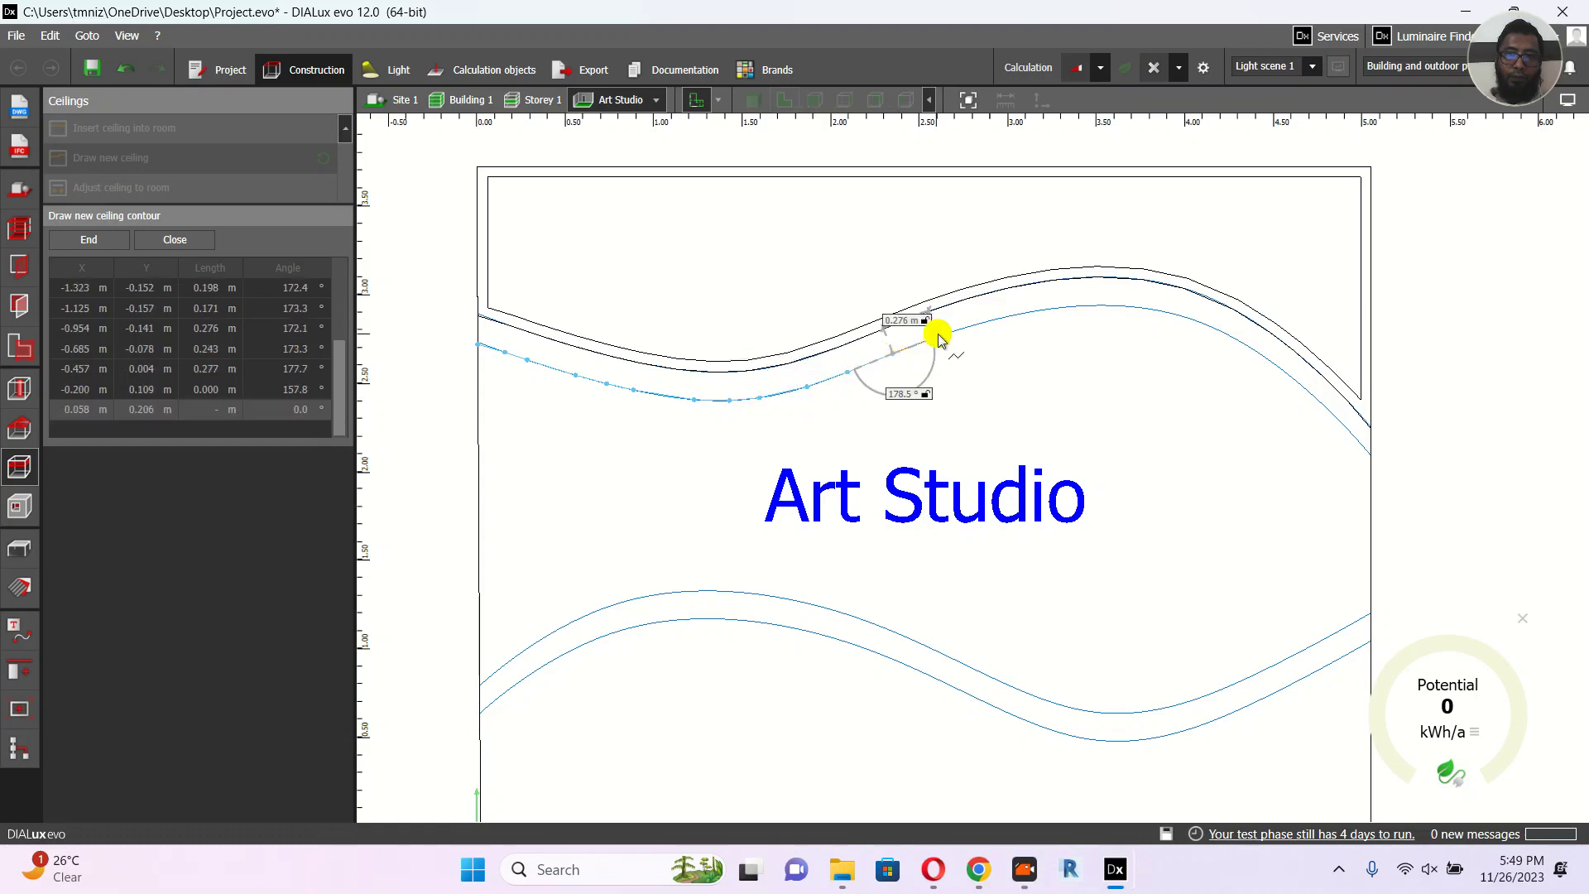
click(987, 321)
click(1025, 313)
middle_drag(991, 344, 780, 347)
click(833, 312)
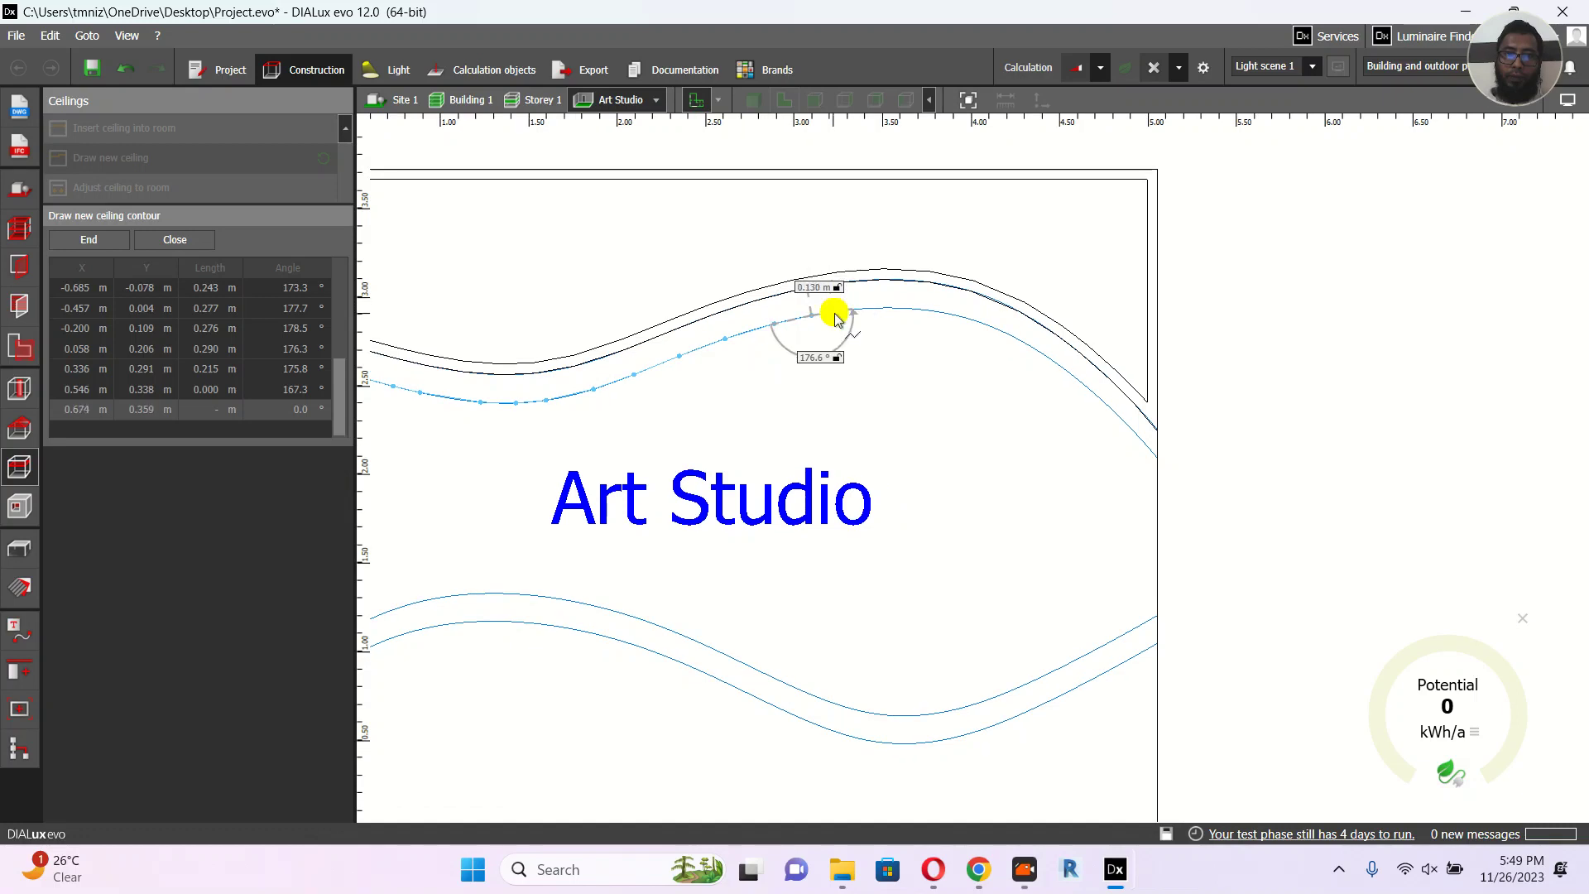
click(882, 308)
click(928, 311)
click(972, 325)
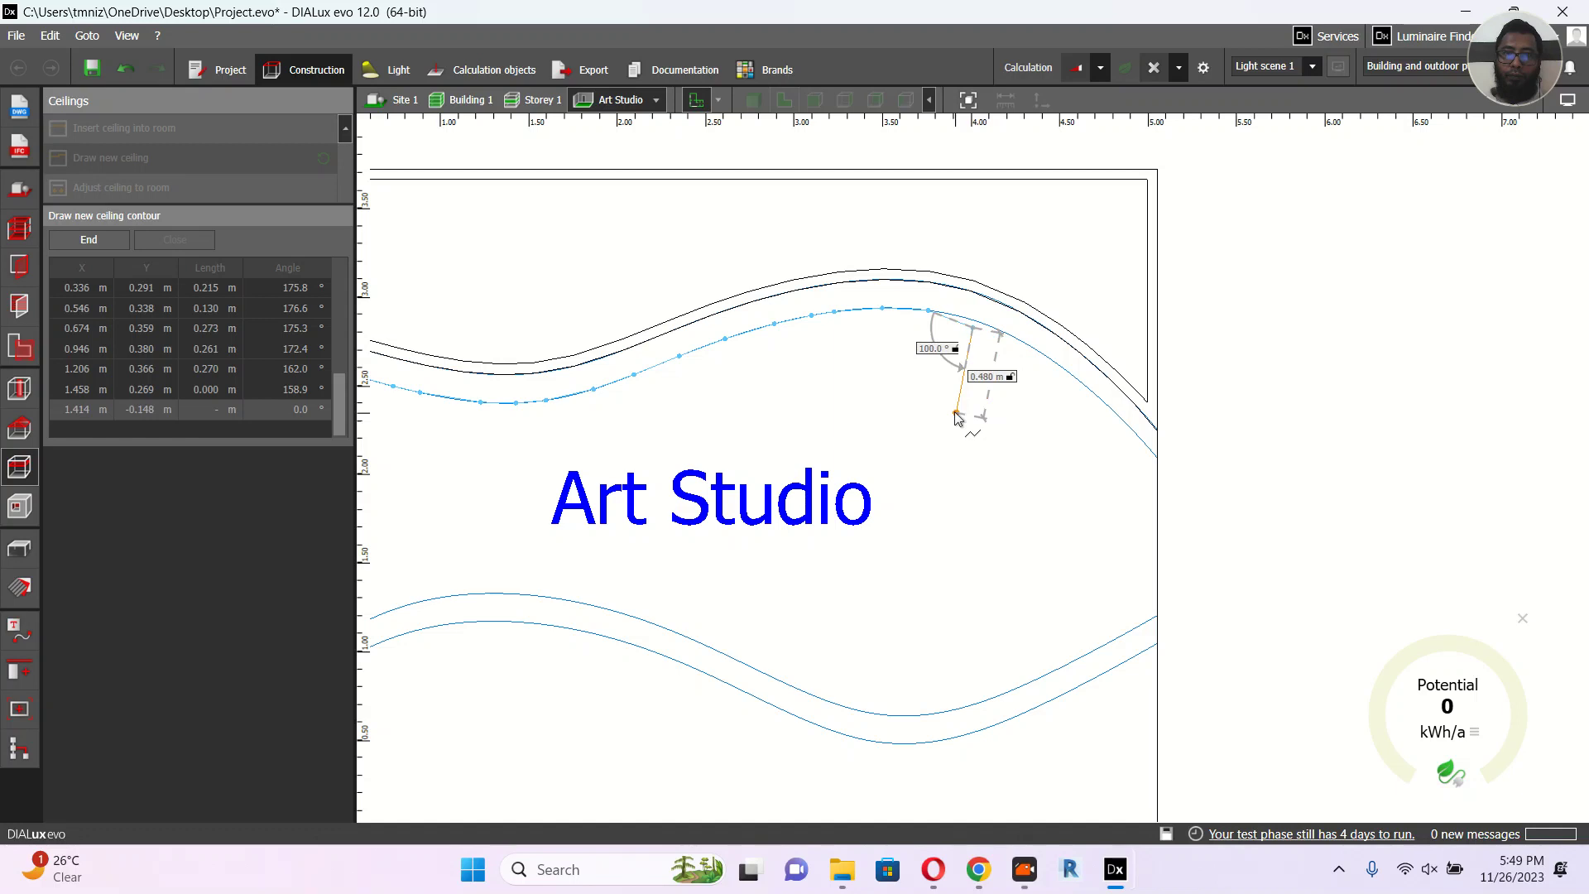
click(1002, 332)
click(1038, 352)
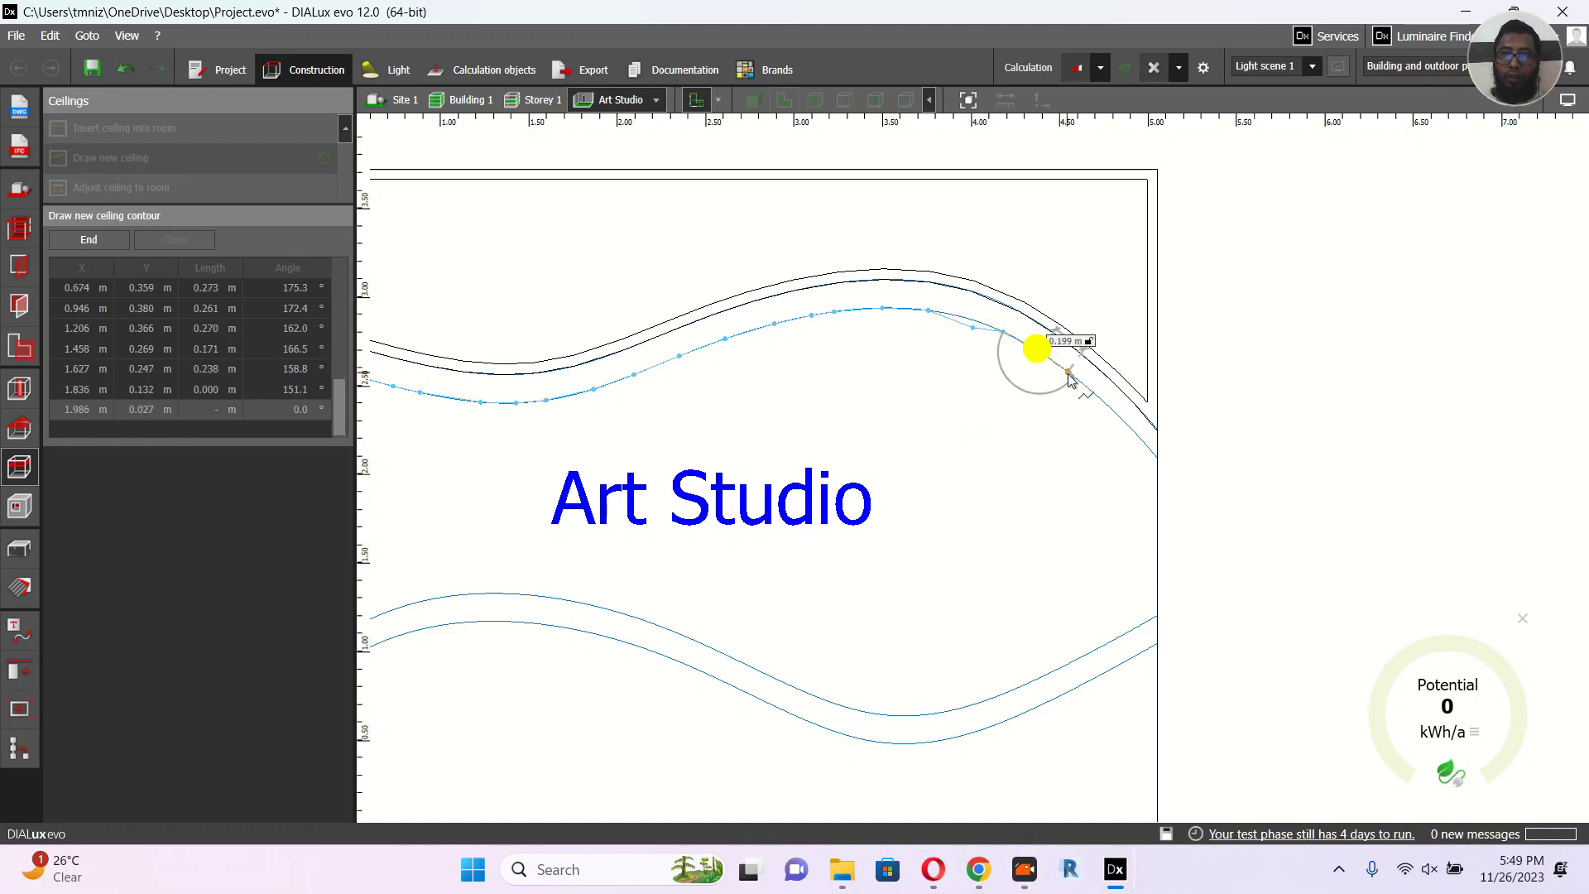
click(1069, 372)
click(1110, 409)
click(1140, 440)
click(1157, 457)
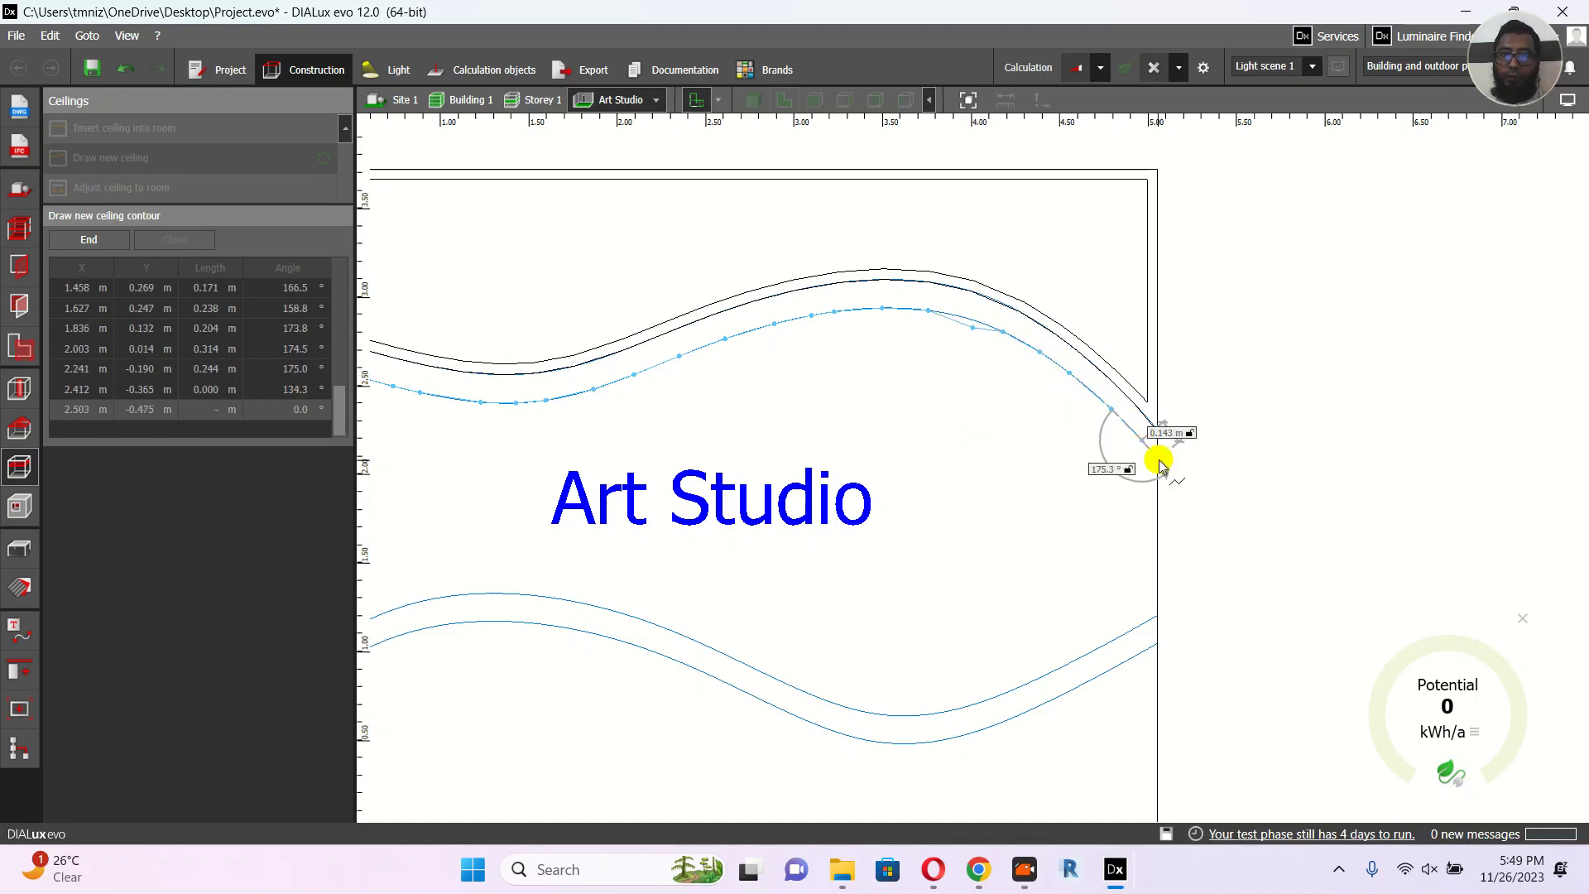
Step: Continue the contour down the right wall and trace the upper line of the lower curving pair back to the left wall
click(1157, 618)
click(1090, 653)
click(1045, 674)
click(980, 699)
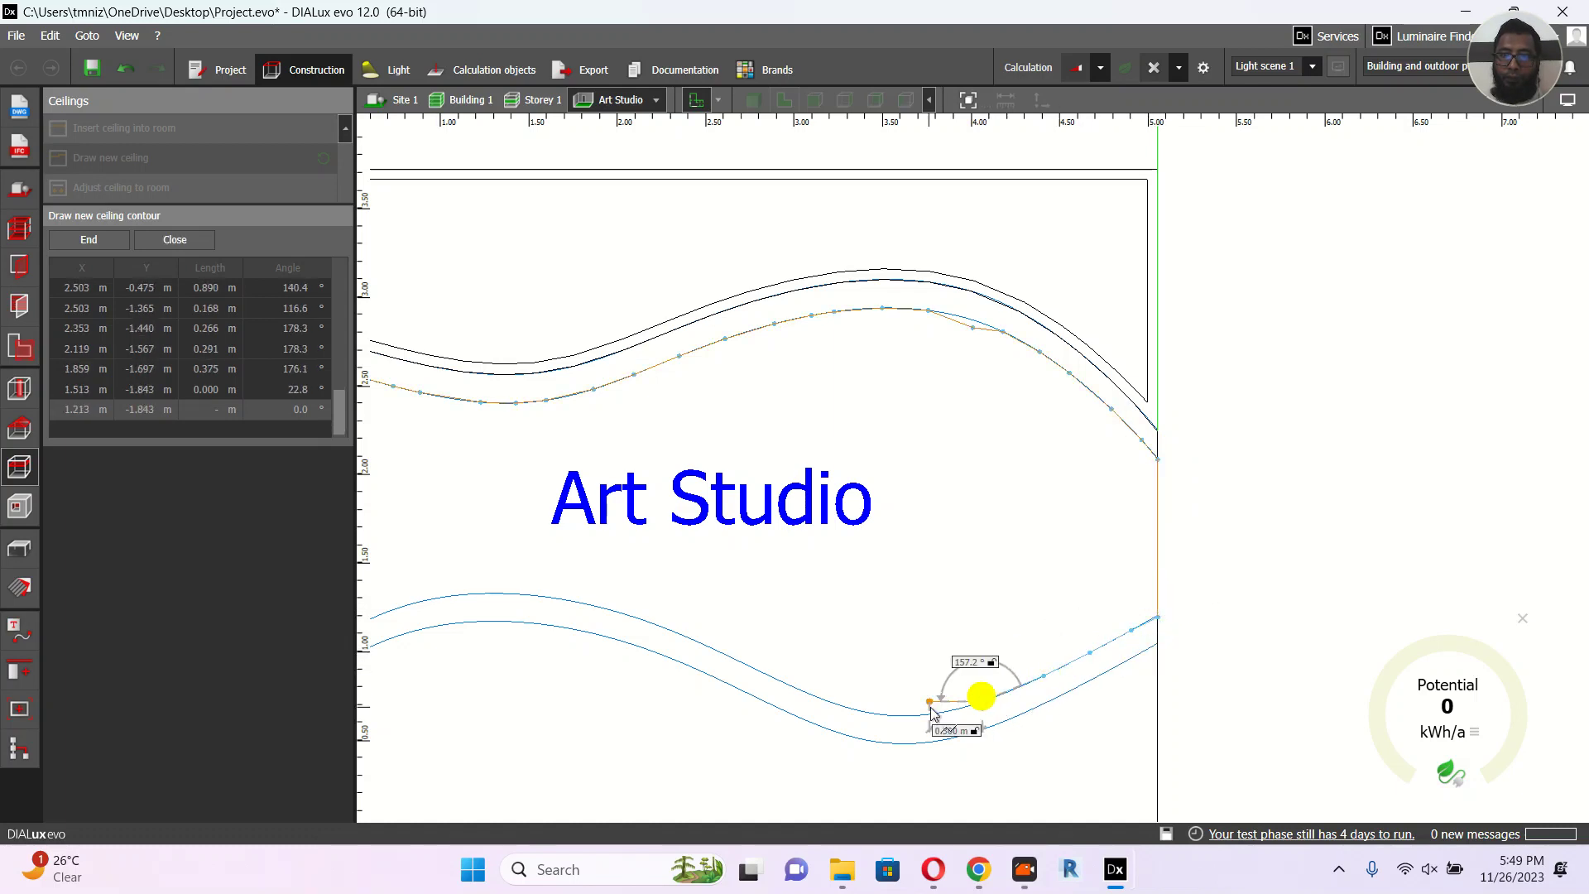
click(915, 714)
click(874, 713)
click(826, 700)
click(778, 680)
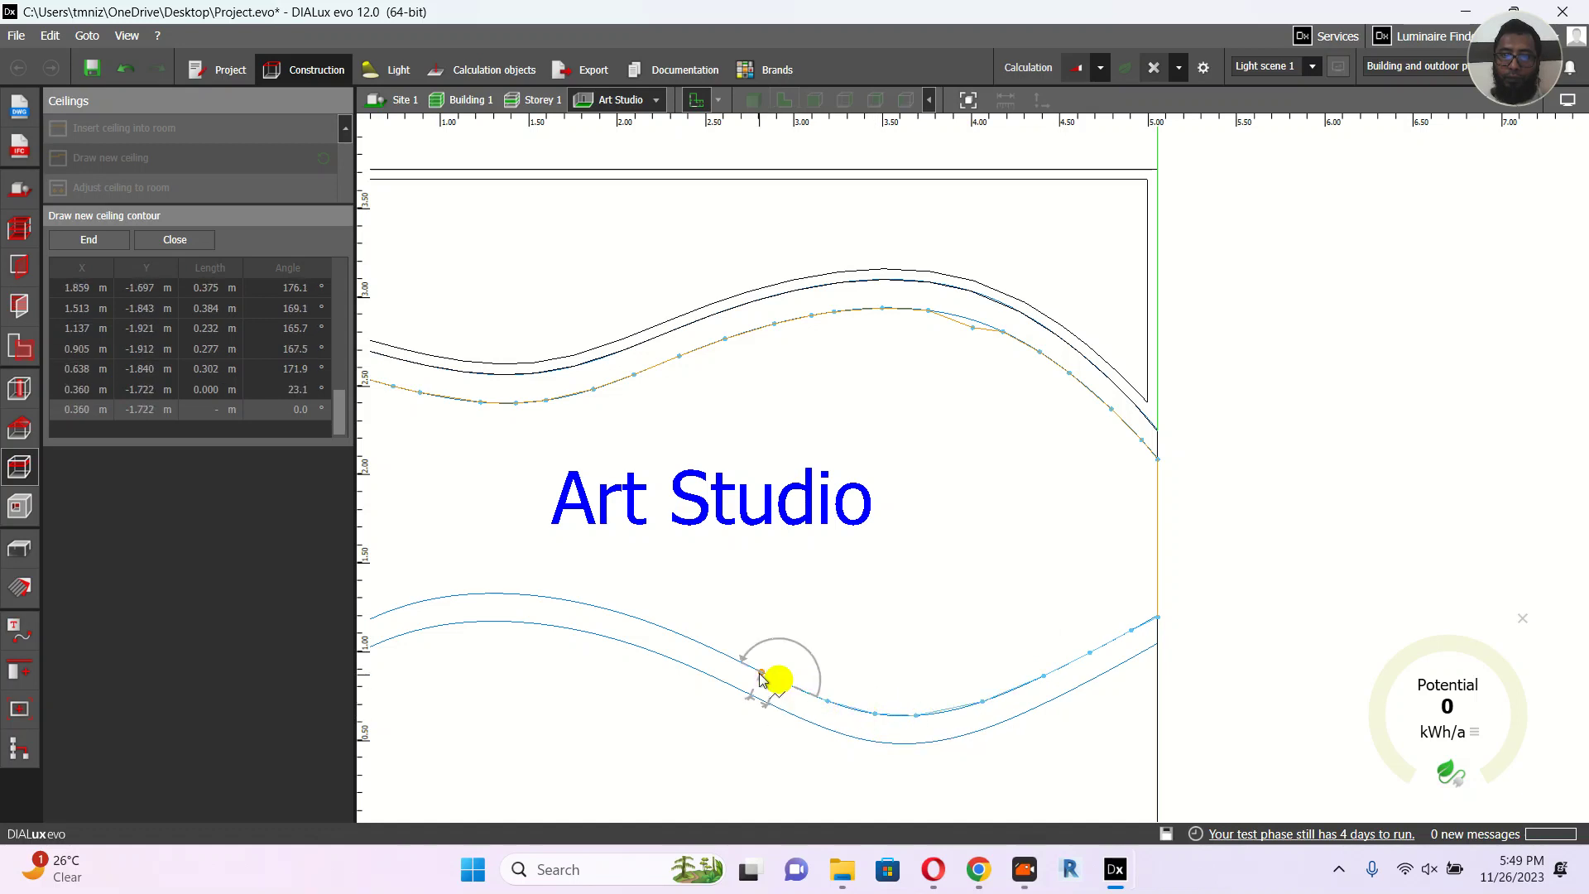
click(732, 653)
click(693, 639)
middle_drag(594, 608, 871, 496)
click(909, 504)
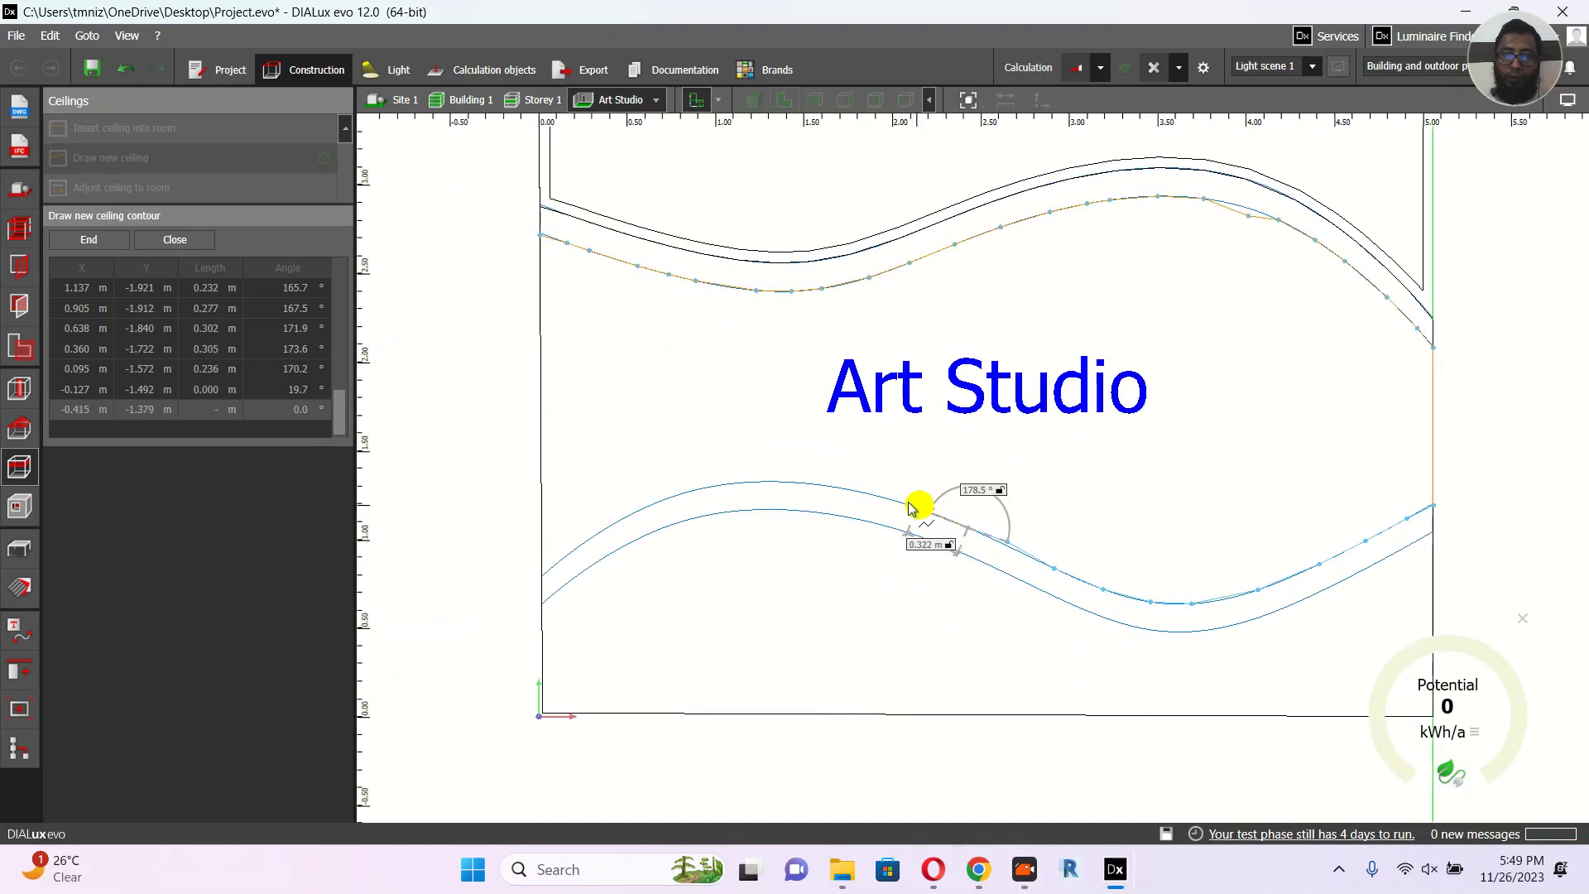
click(849, 484)
click(804, 482)
click(770, 482)
click(733, 485)
click(691, 493)
click(647, 507)
click(604, 529)
click(561, 561)
click(540, 573)
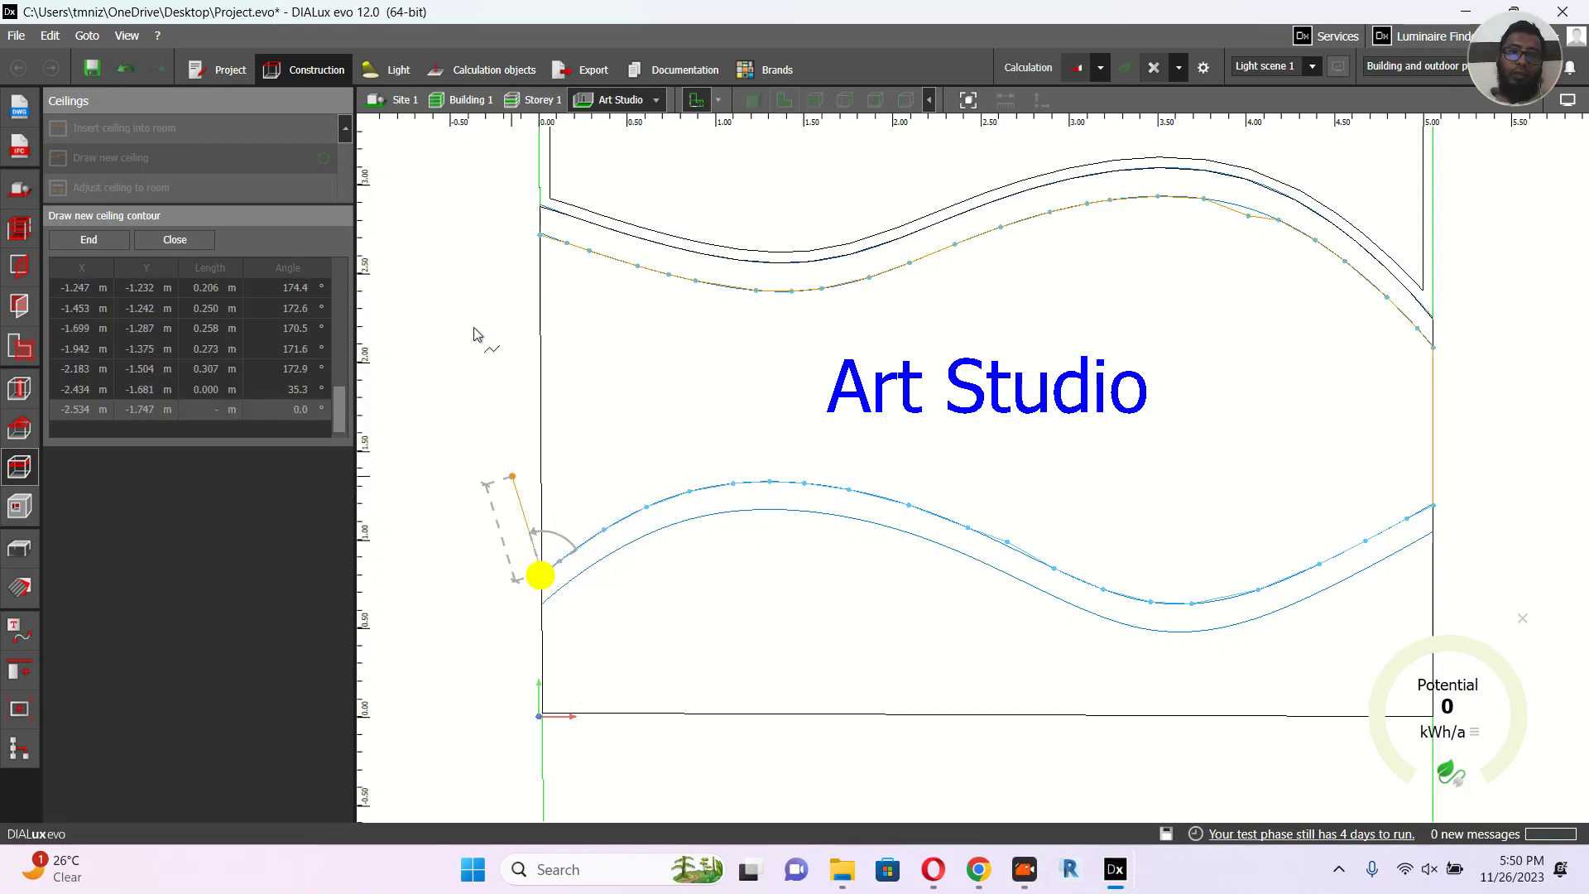
Step: Close the second ceiling contour at its start point on the left wall and move the stray point beside the upper crest onto the reference line
click(540, 235)
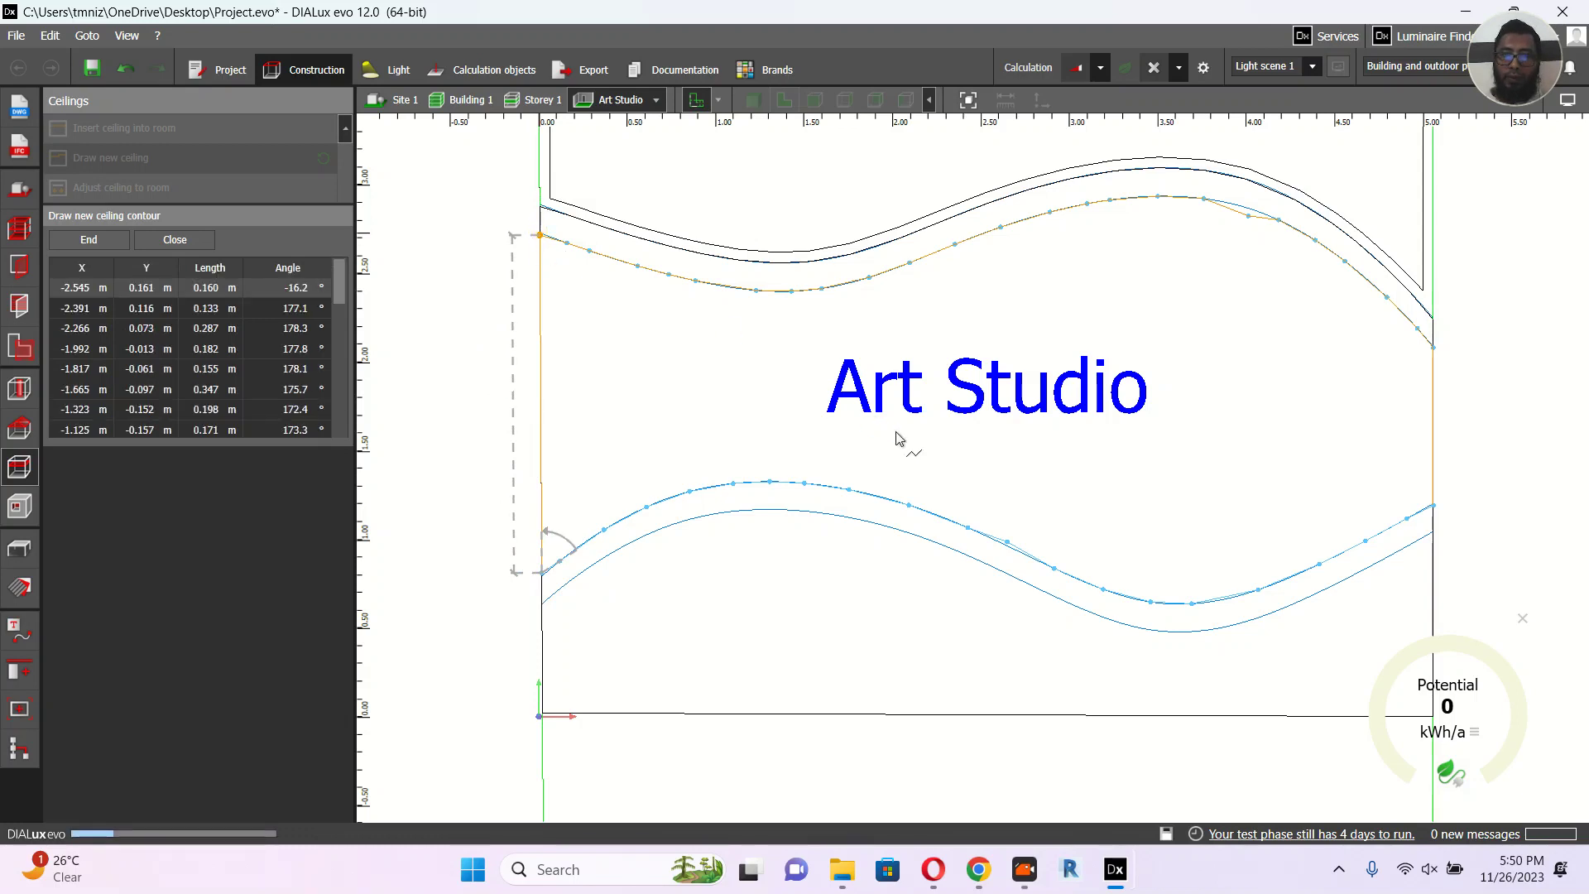
middle_drag(1257, 242, 1046, 377)
click(1046, 377)
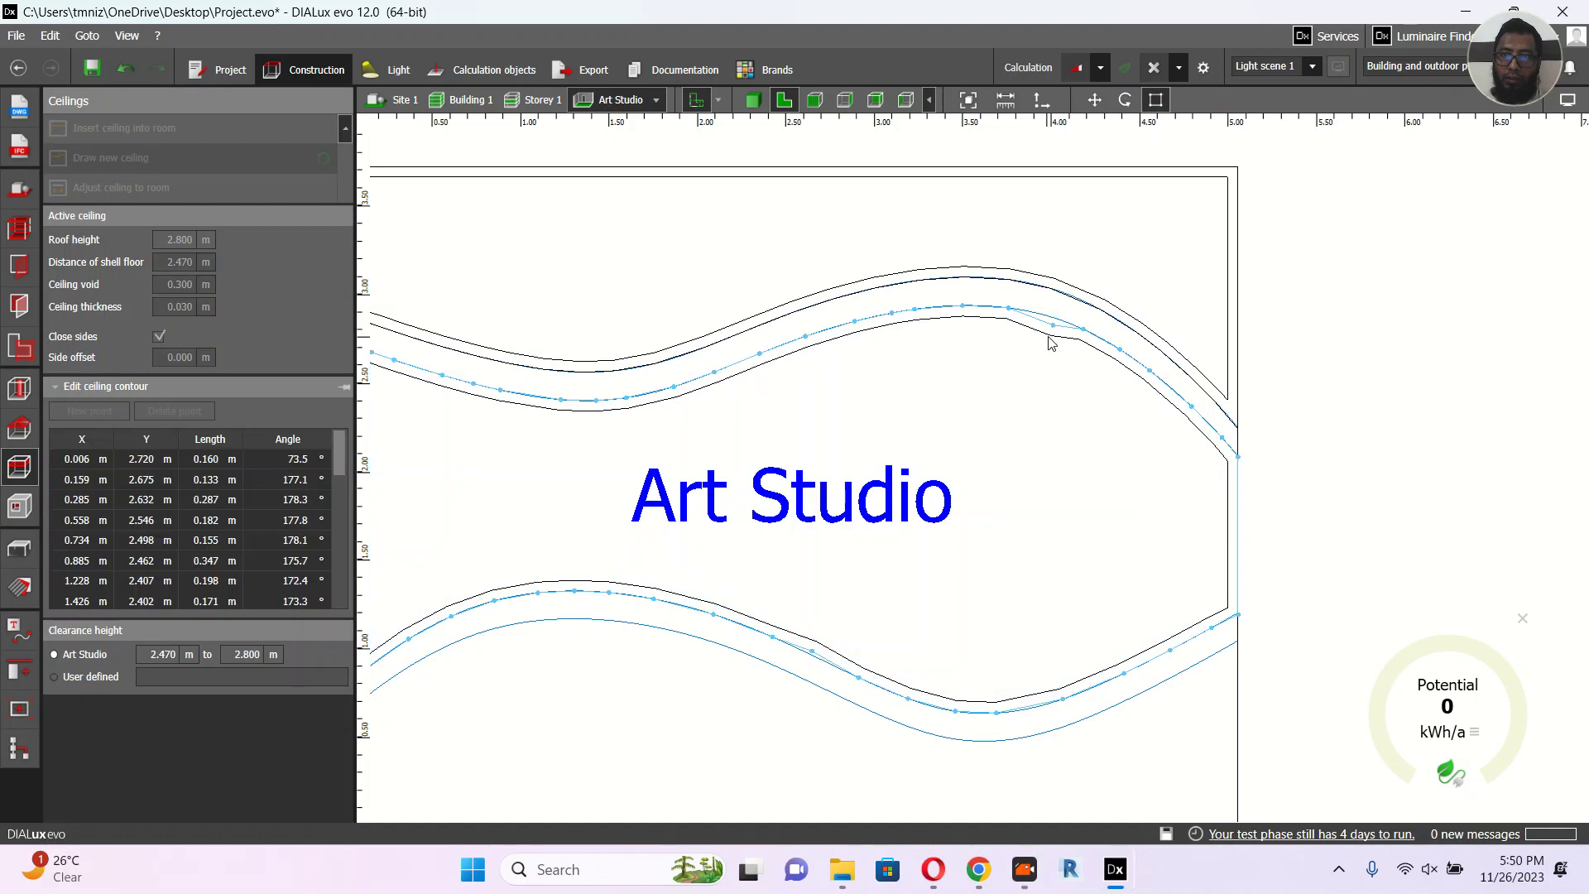
drag(1054, 323, 1053, 317)
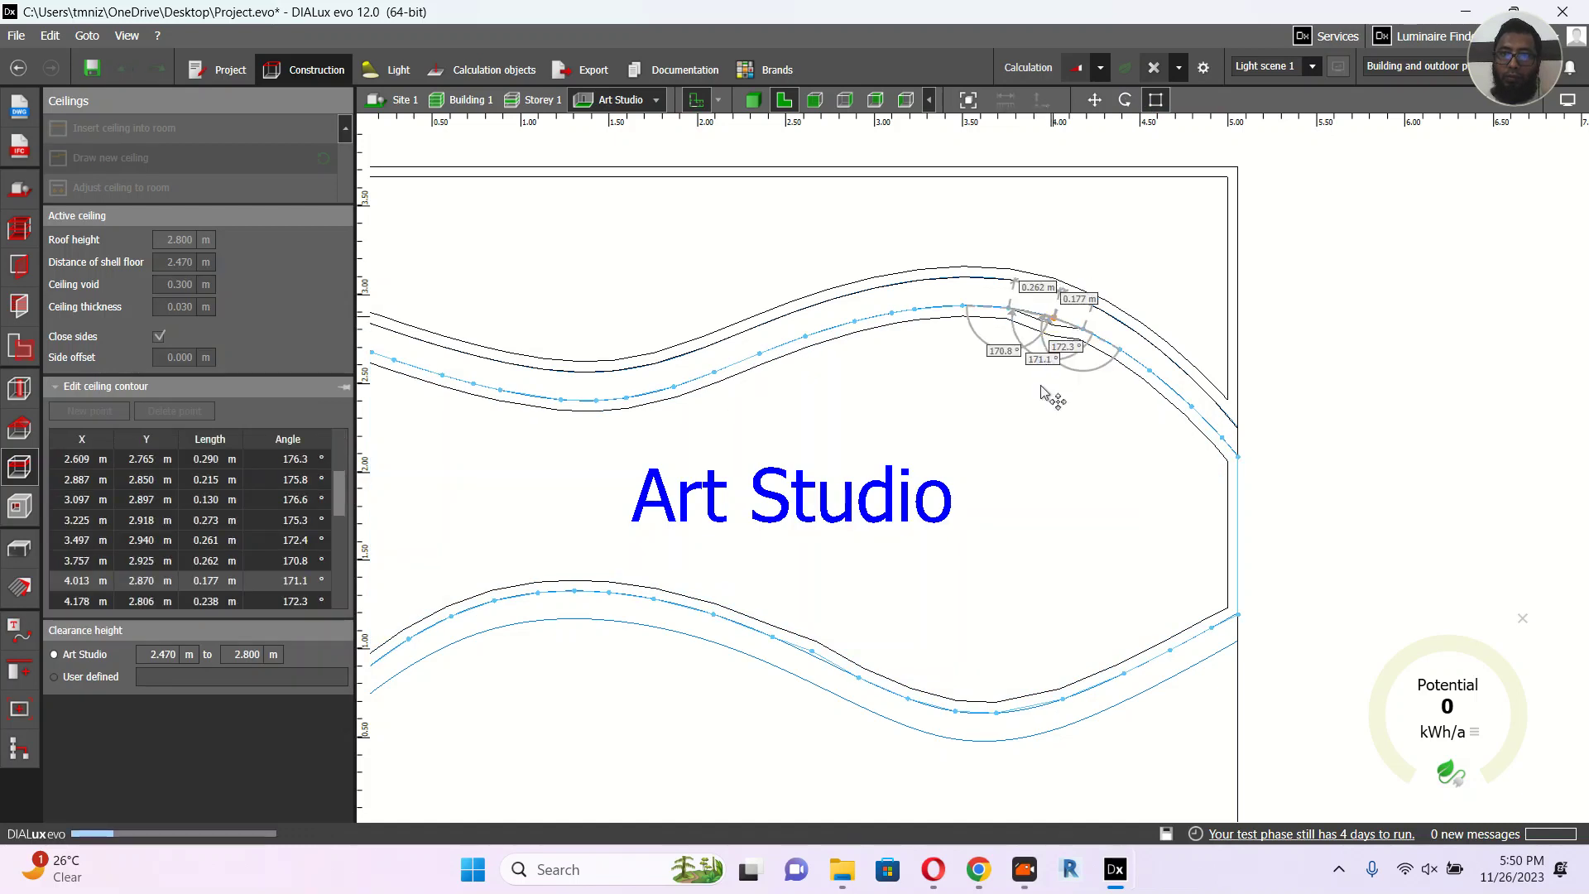
click(1223, 324)
Step: Start a third ceiling contour and trace the lowest curving reference line from the left wall to the right wall with closely spaced points
scroll(1191, 379, down, 2)
middle_drag(1108, 509, 1163, 410)
click(147, 162)
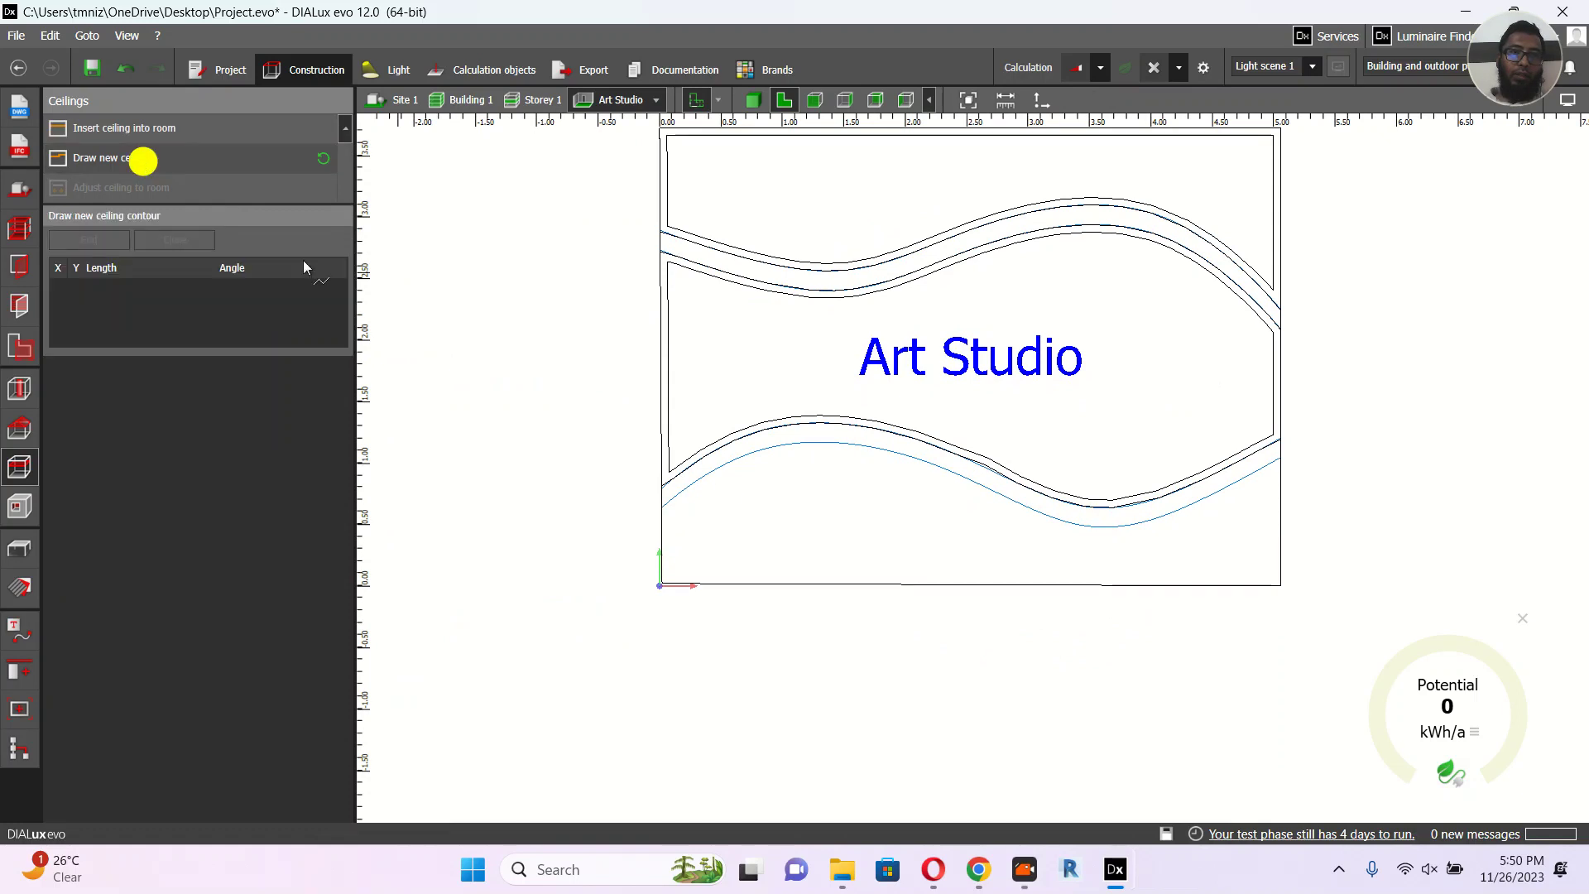
scroll(676, 513, up, 1)
click(665, 505)
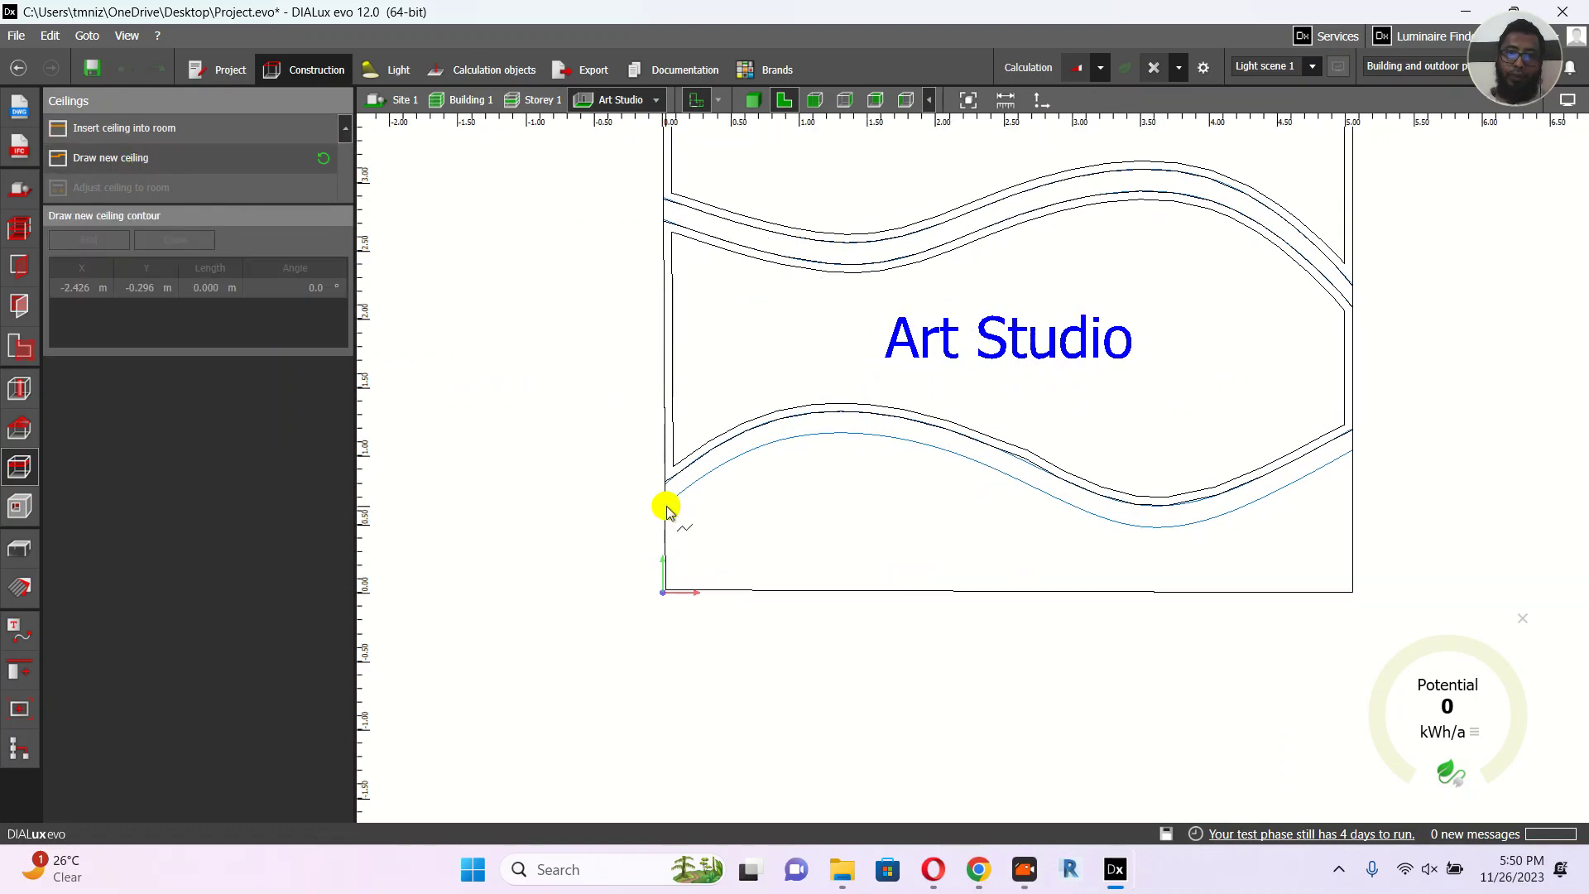
click(685, 487)
click(722, 465)
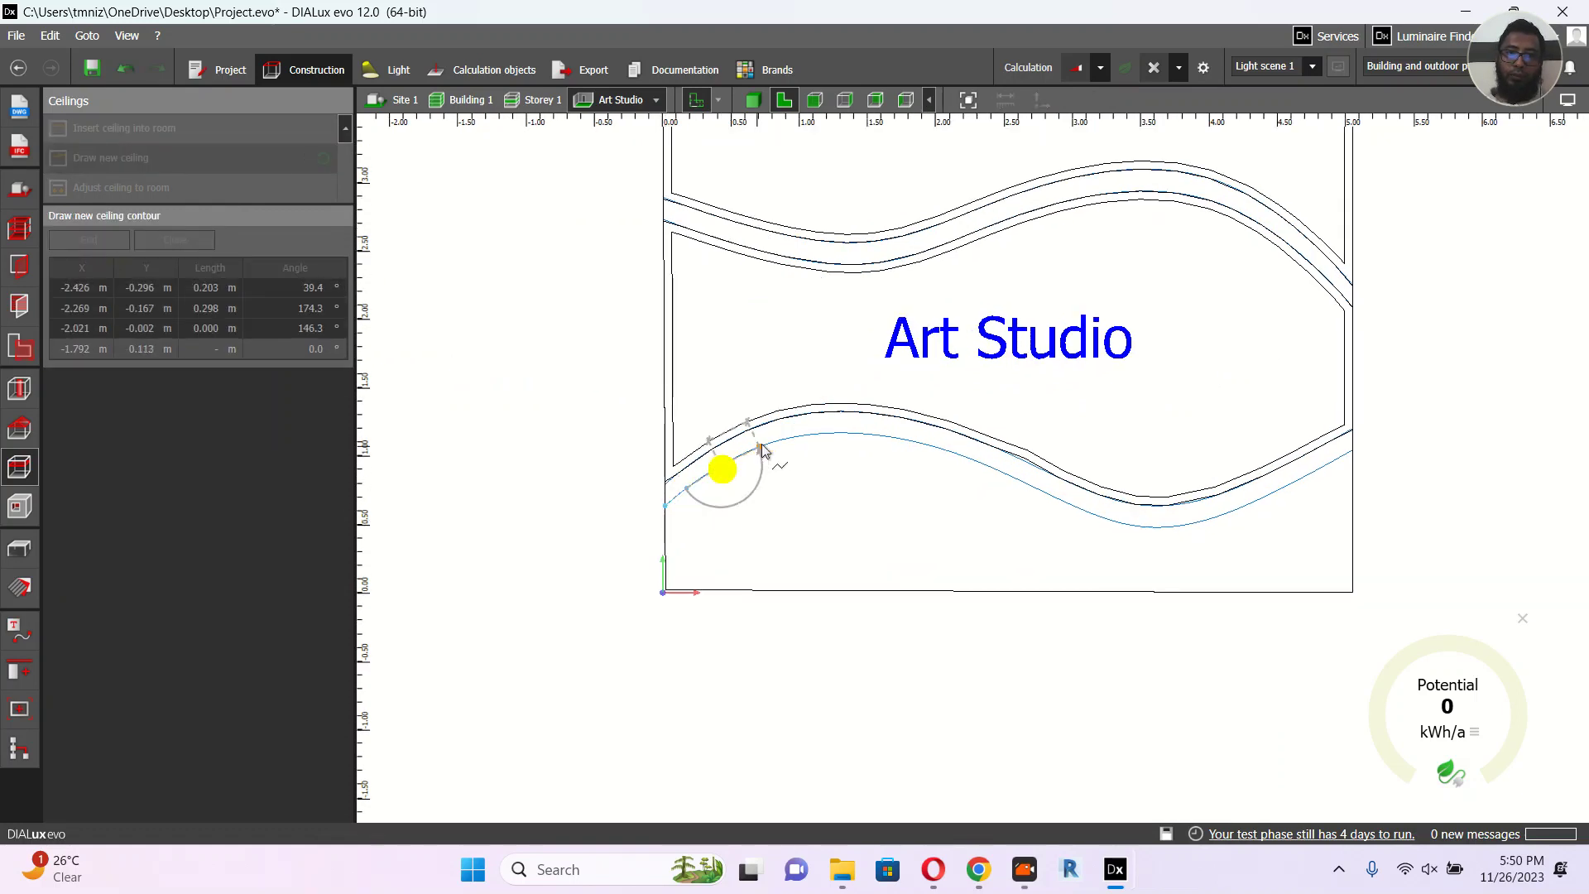
click(763, 445)
click(800, 436)
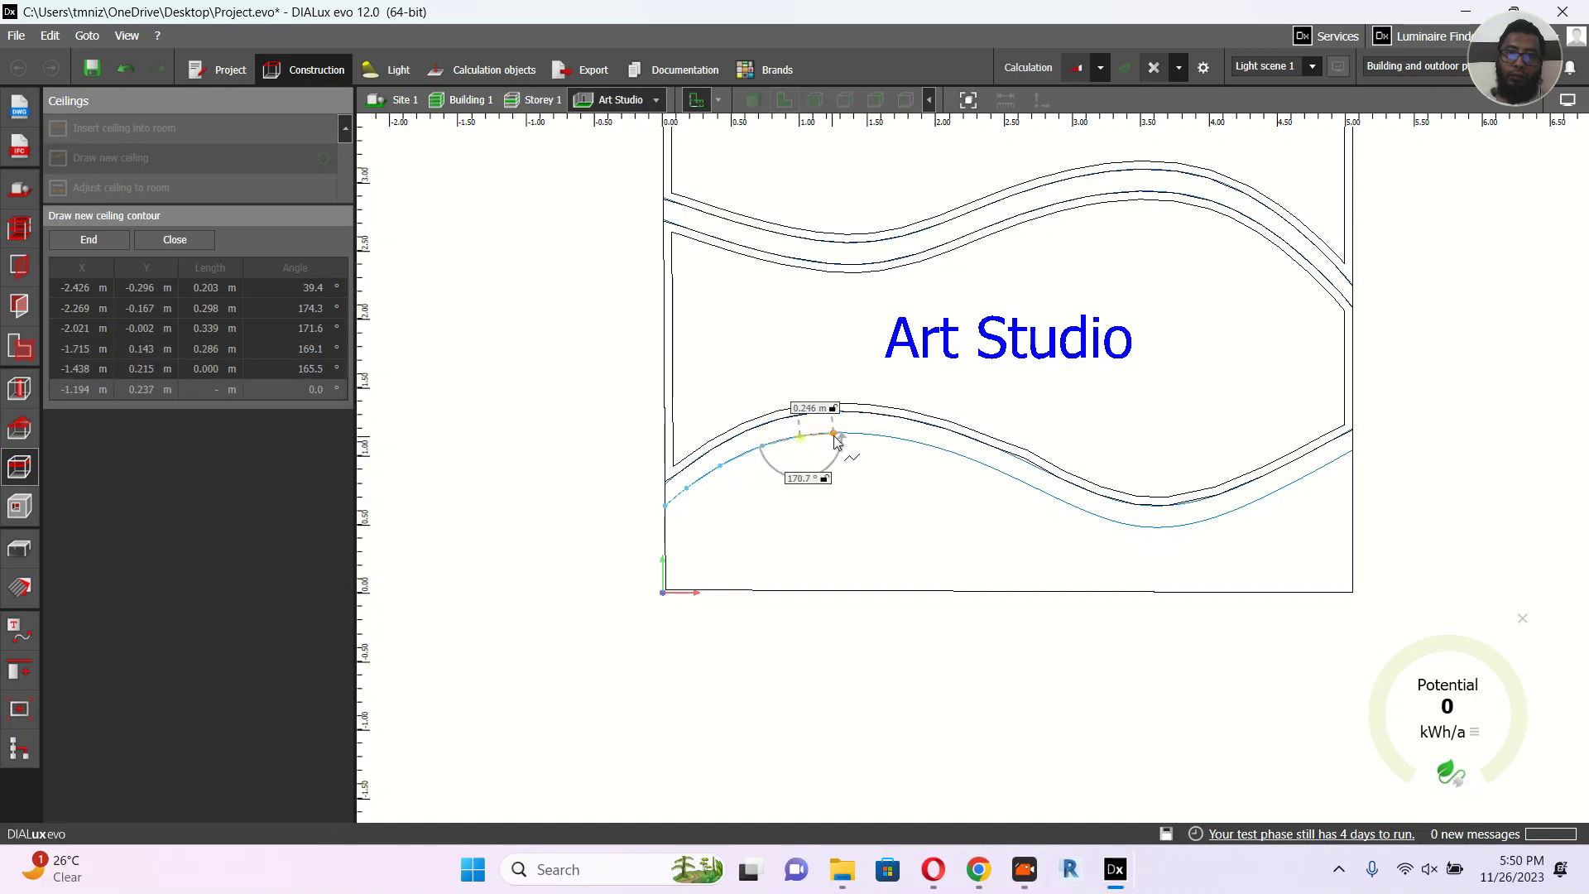
click(833, 434)
click(860, 434)
click(898, 441)
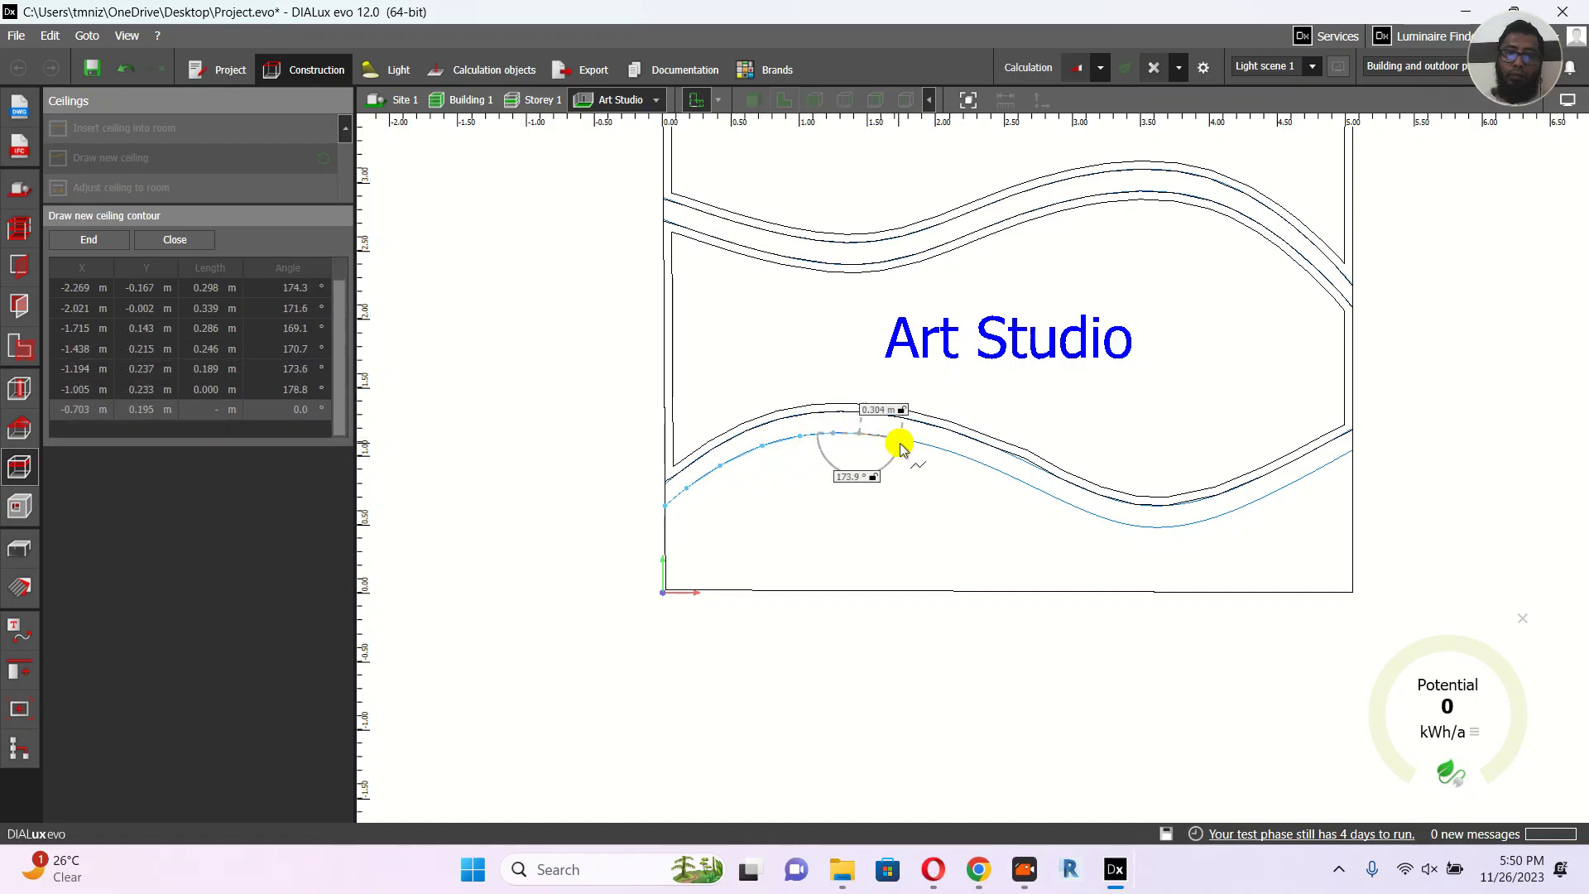
click(925, 445)
scroll(902, 451, up, 3)
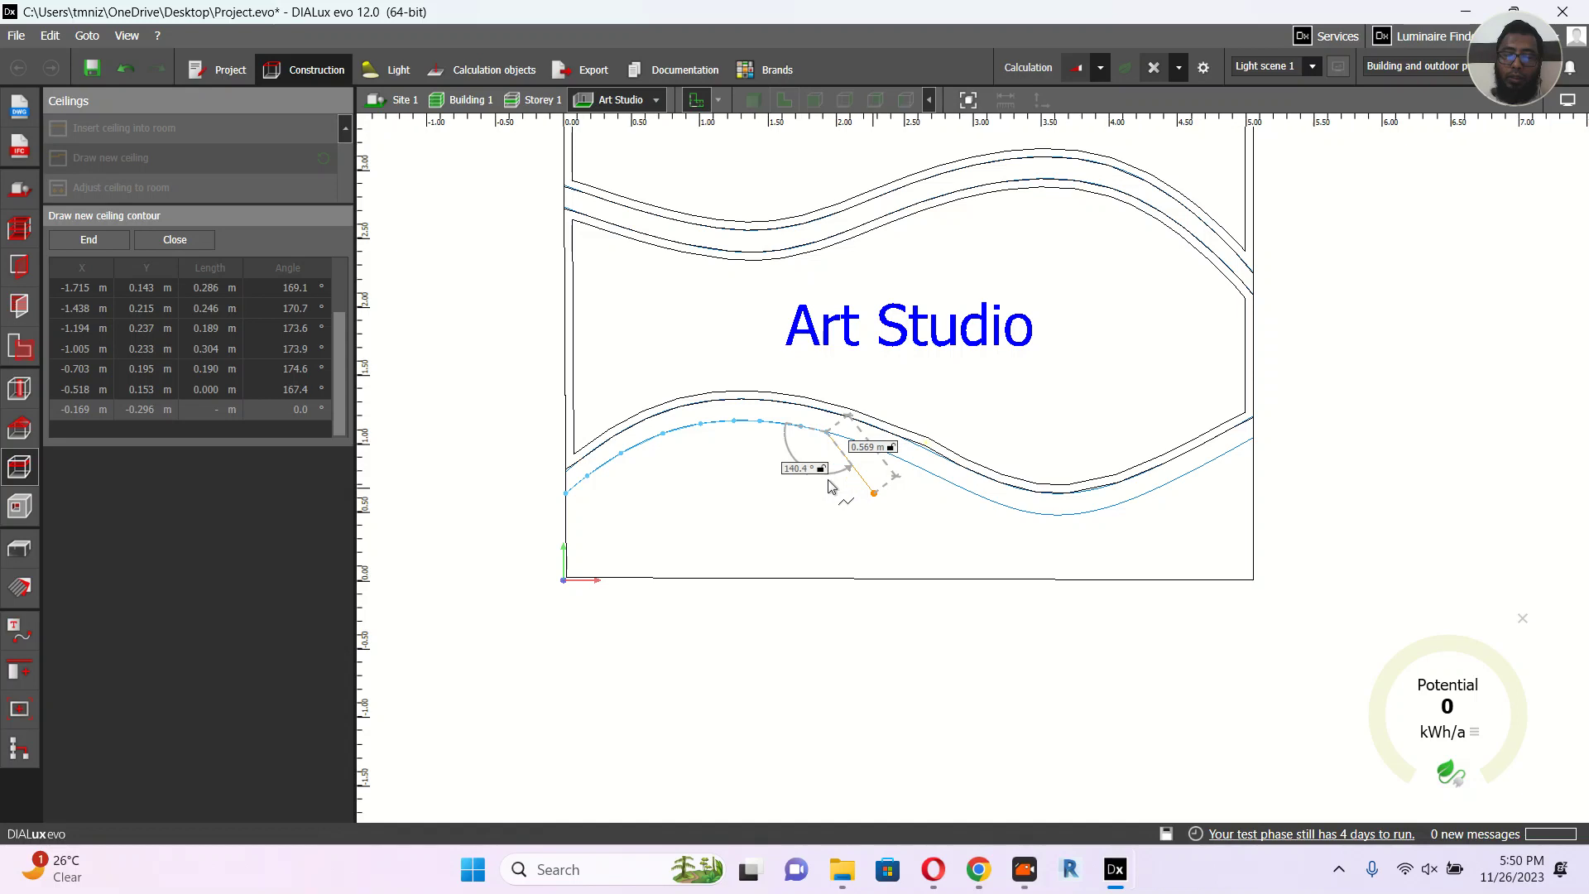
click(789, 418)
click(824, 430)
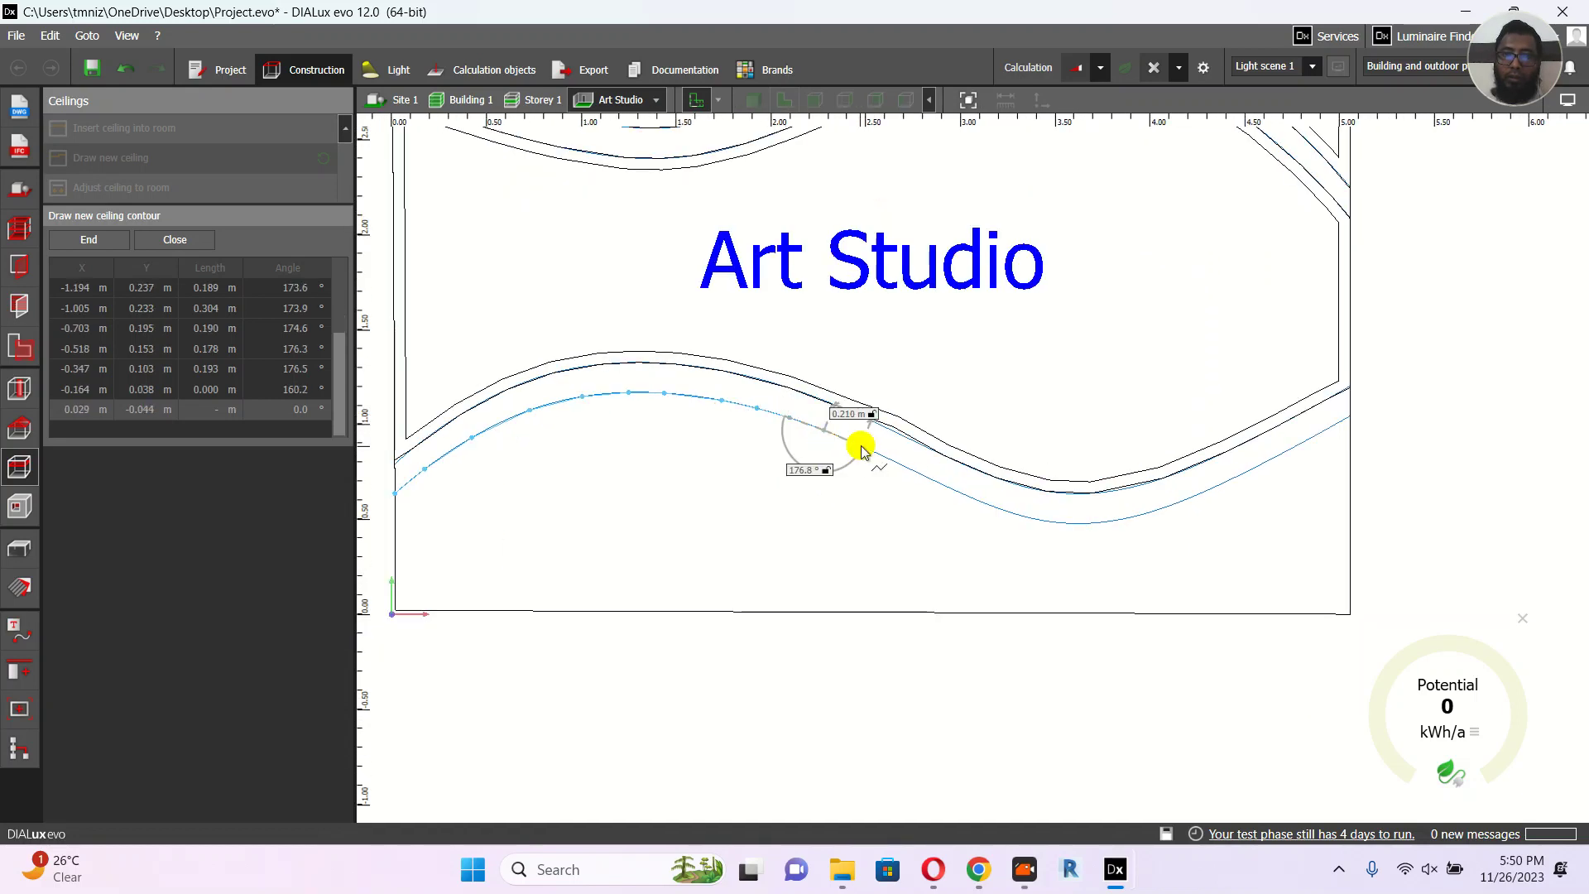
click(861, 447)
click(897, 465)
click(934, 482)
click(952, 490)
click(972, 497)
click(1003, 510)
click(1034, 518)
click(1073, 522)
click(1114, 519)
click(1161, 510)
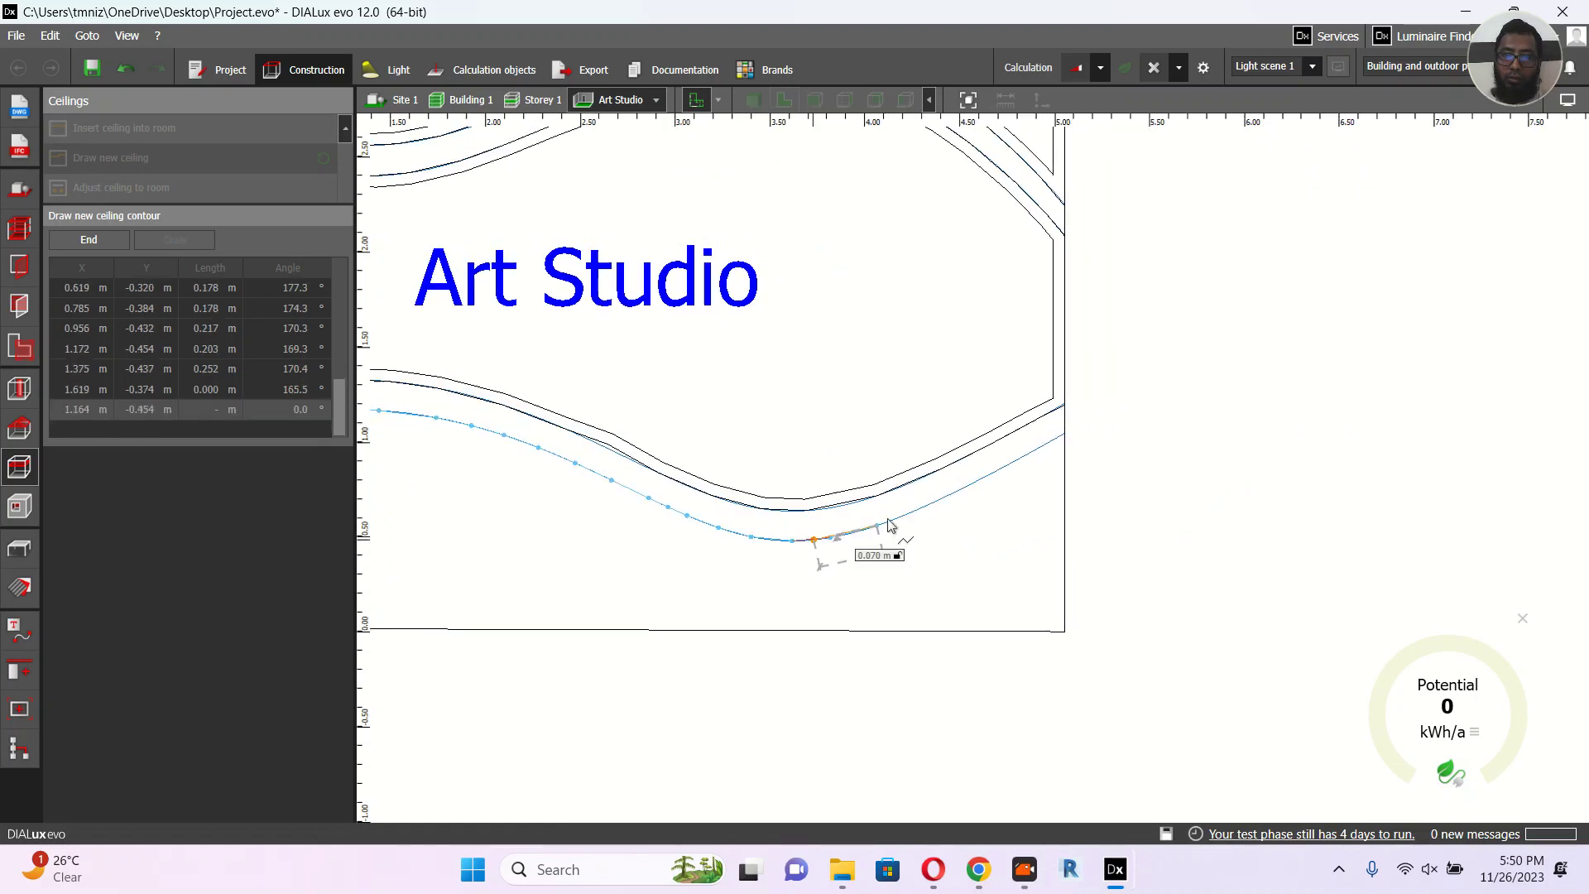
click(914, 511)
click(952, 494)
click(977, 480)
click(1010, 461)
click(1040, 447)
click(1063, 431)
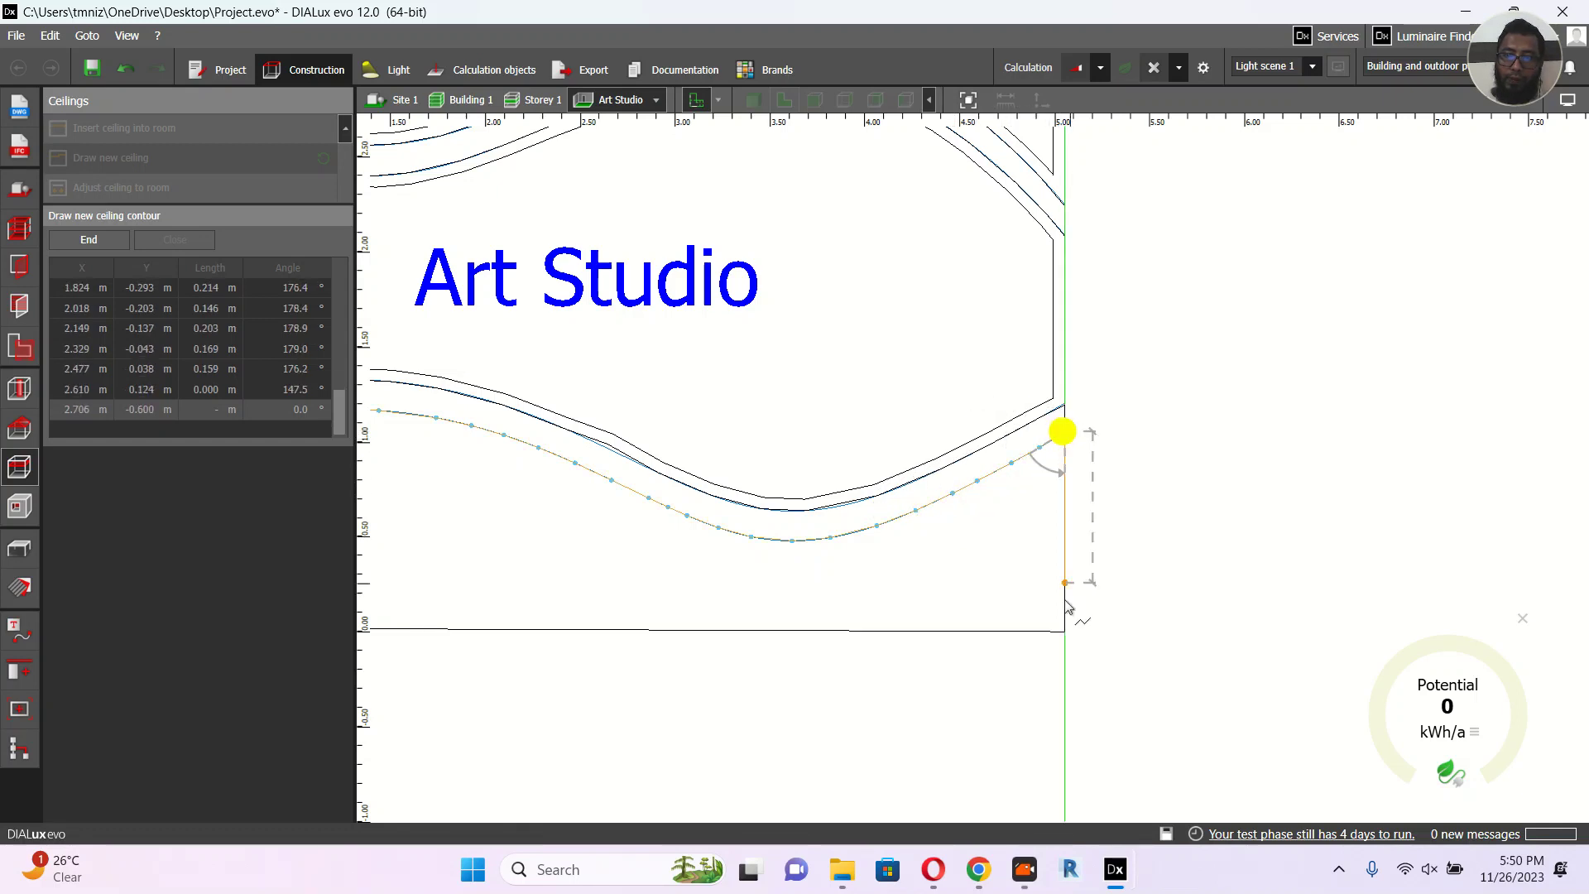
Step: Close the third ceiling contour through the room's two lower corners back to its start point, and deselect the ceiling
click(1064, 631)
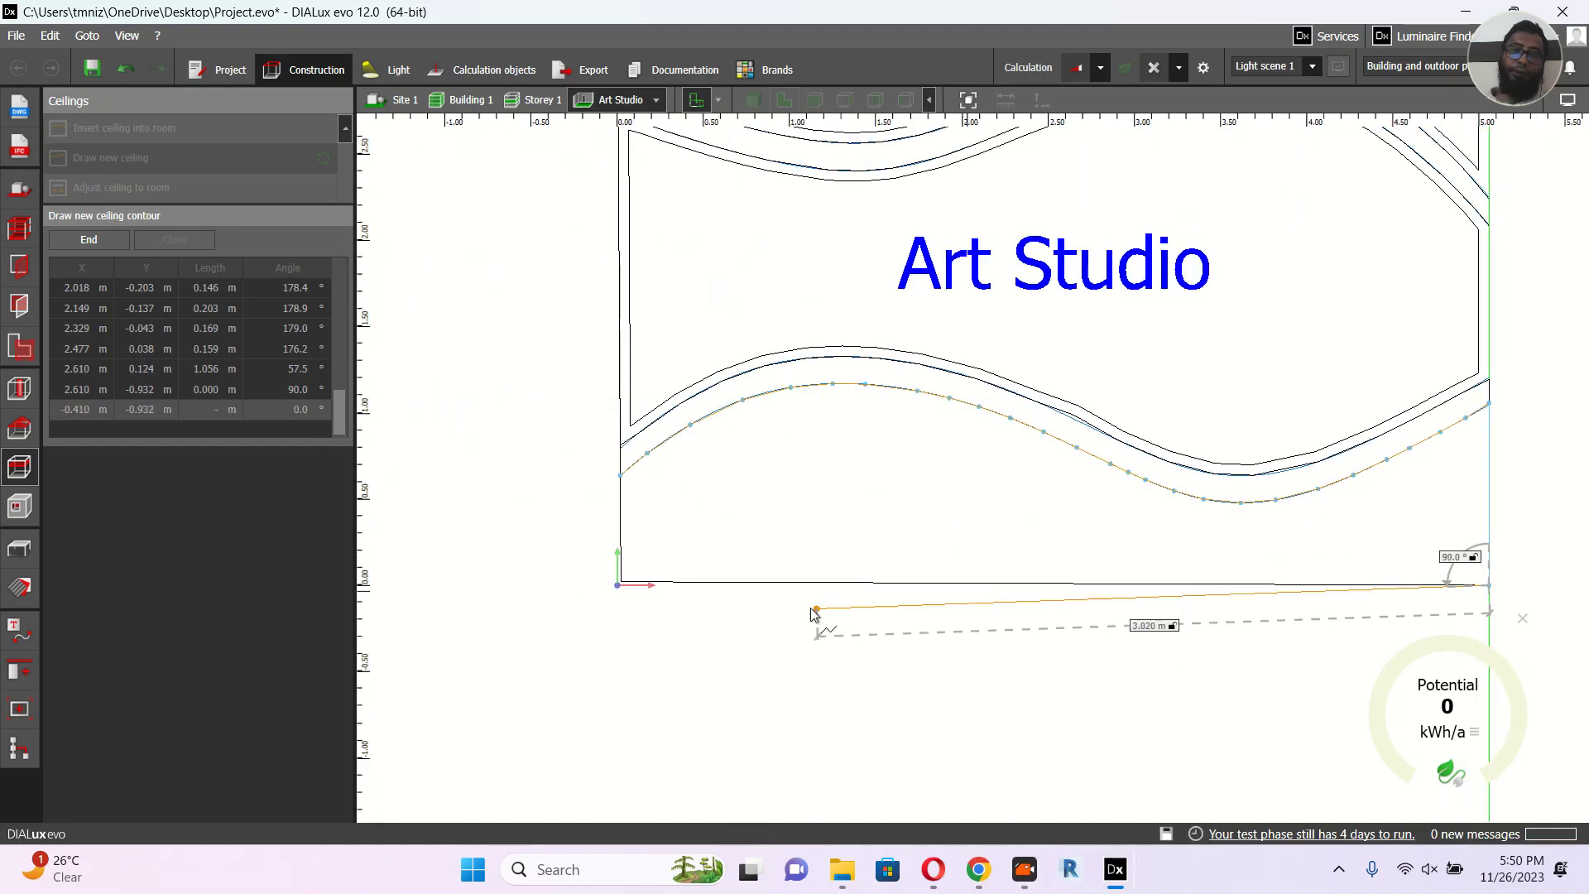
click(624, 578)
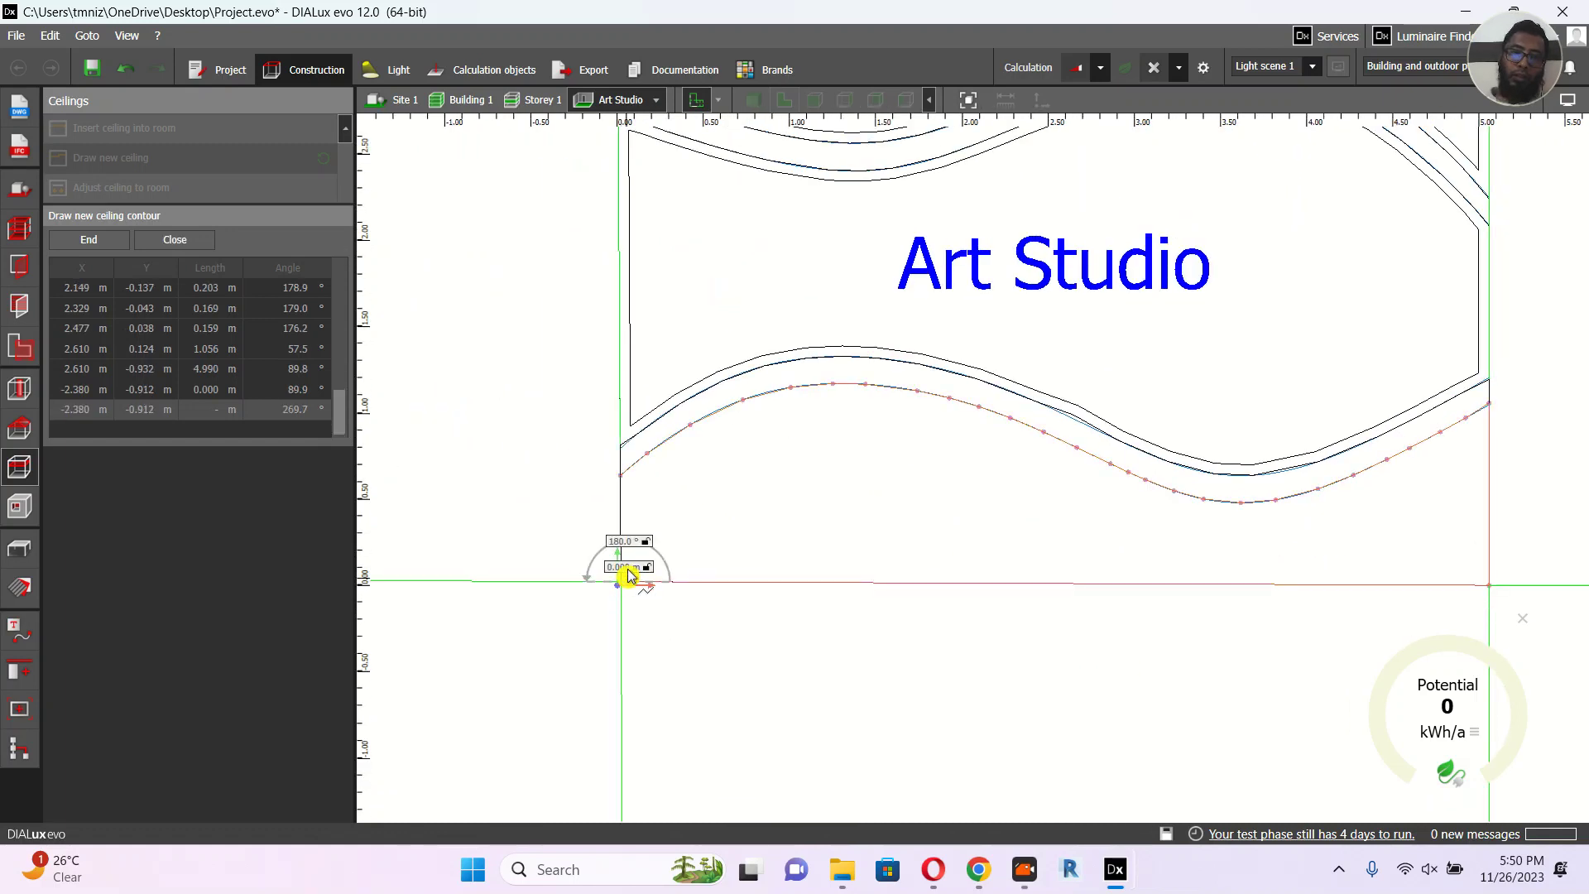
scroll(627, 575, up, 5)
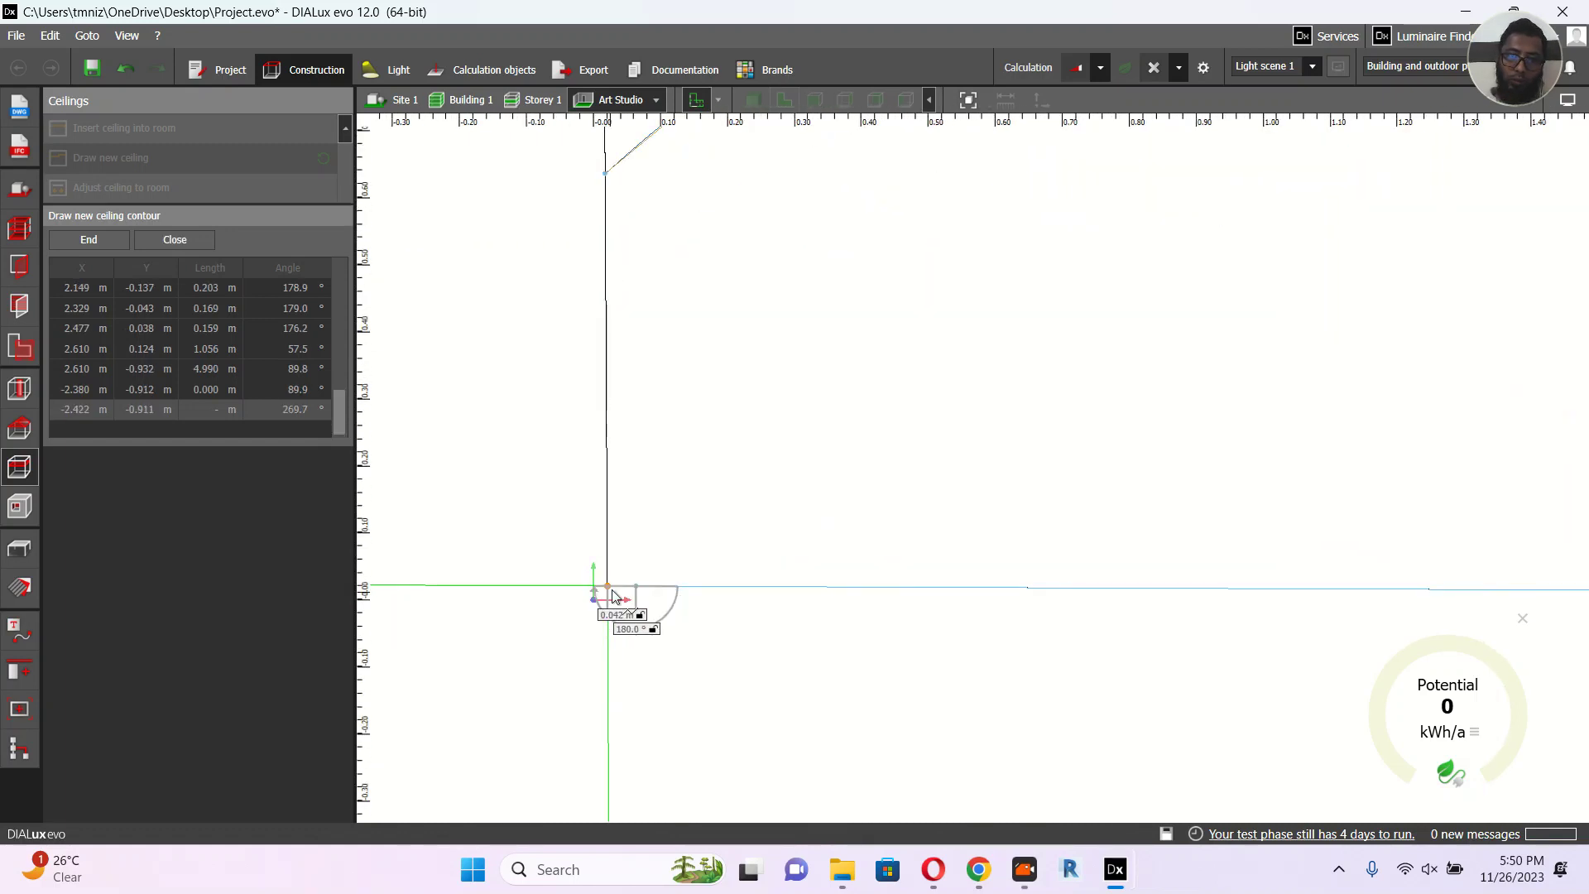
click(611, 590)
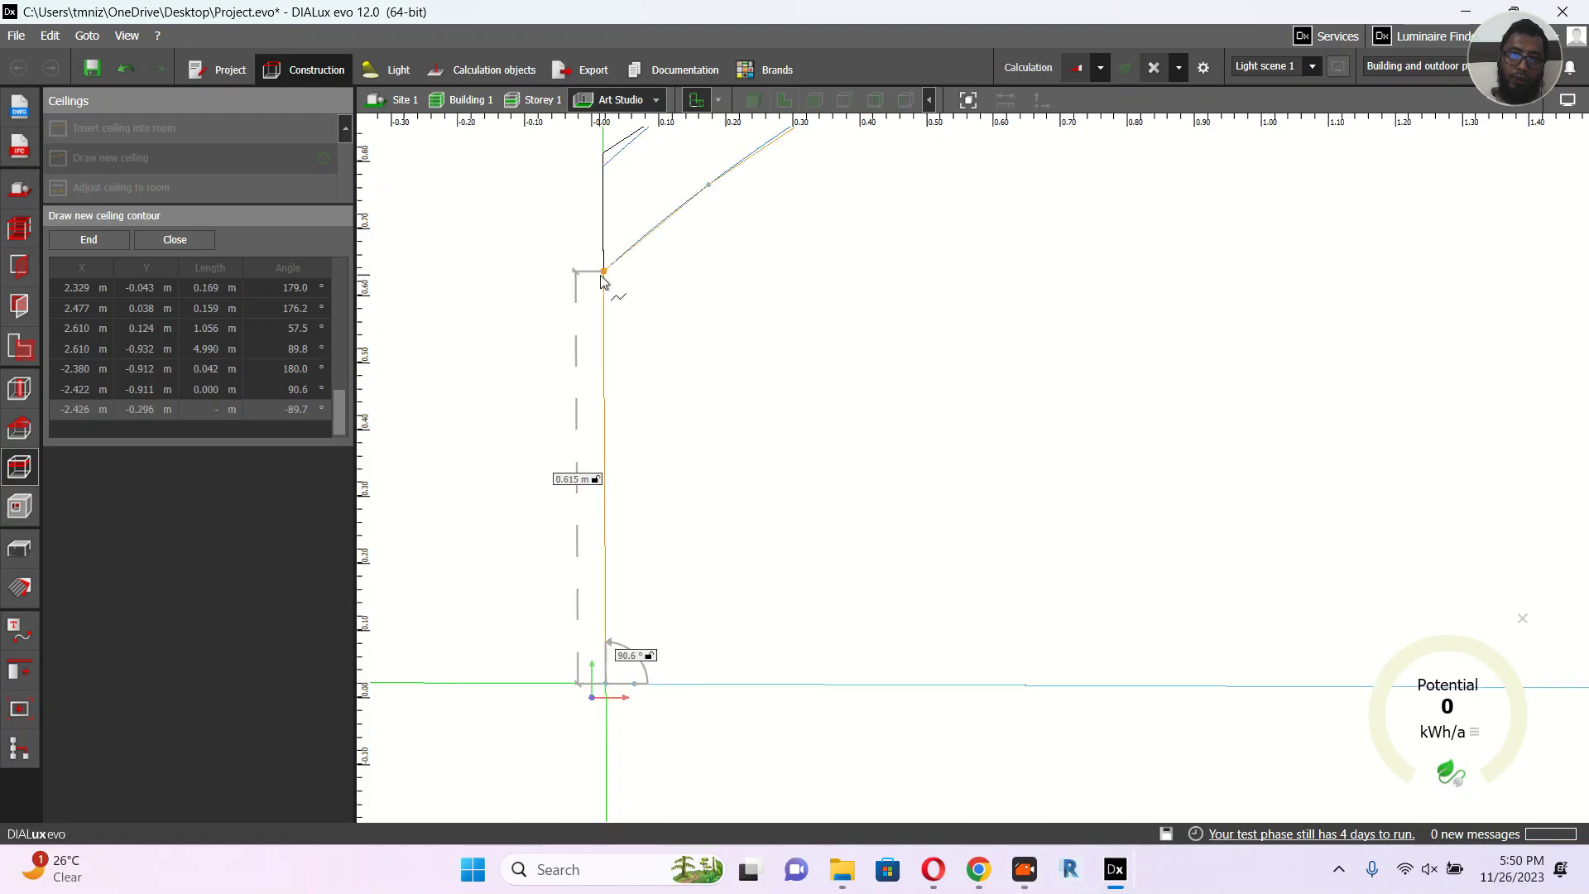
click(601, 278)
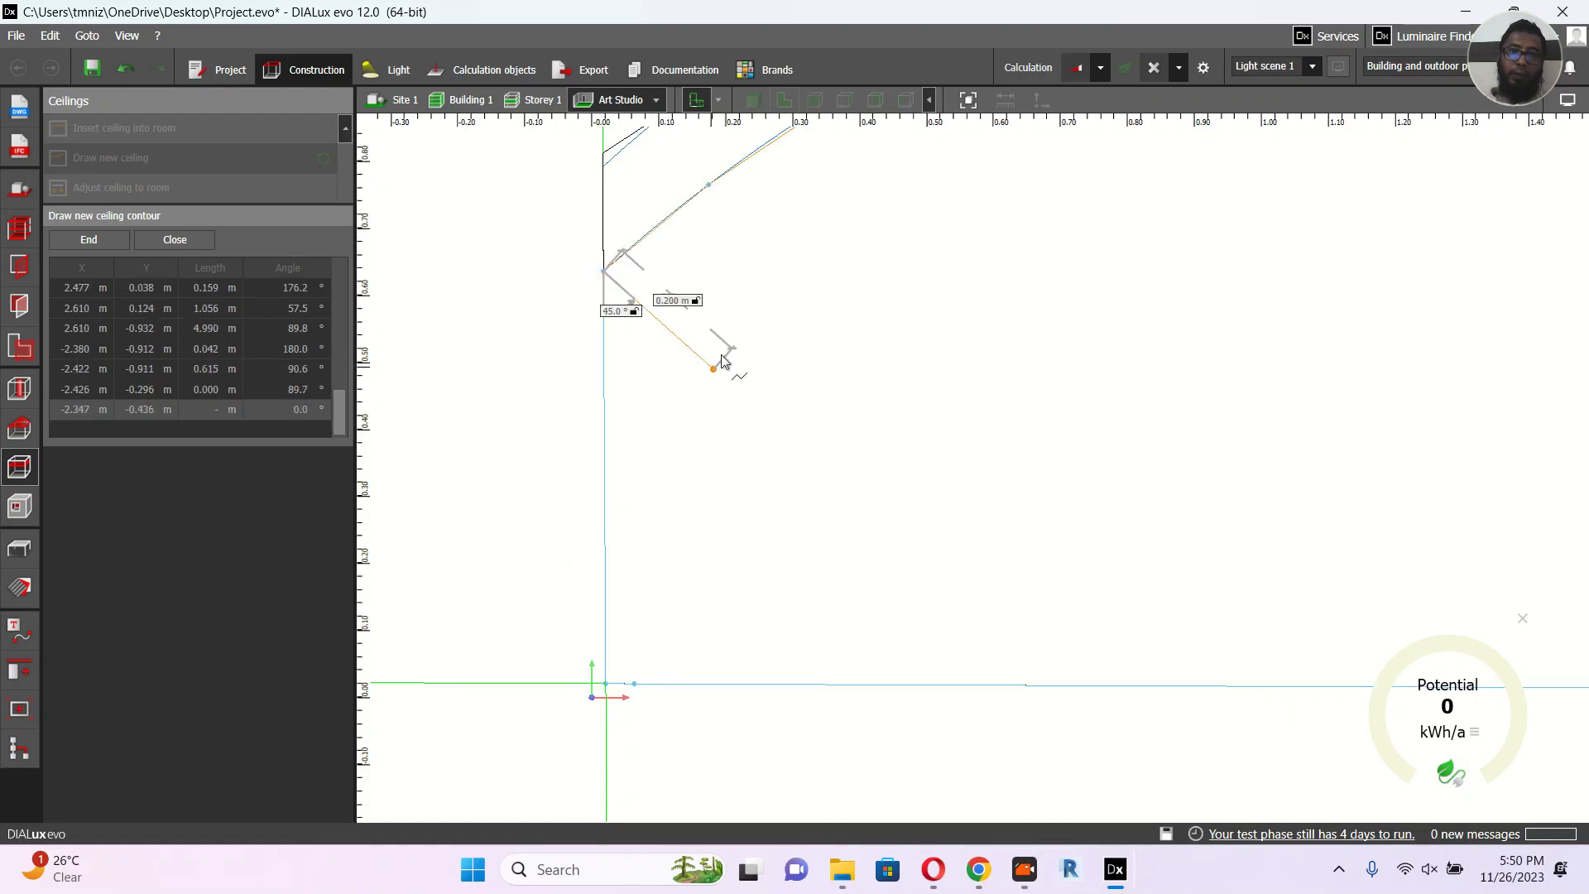
scroll(629, 265, up, 1)
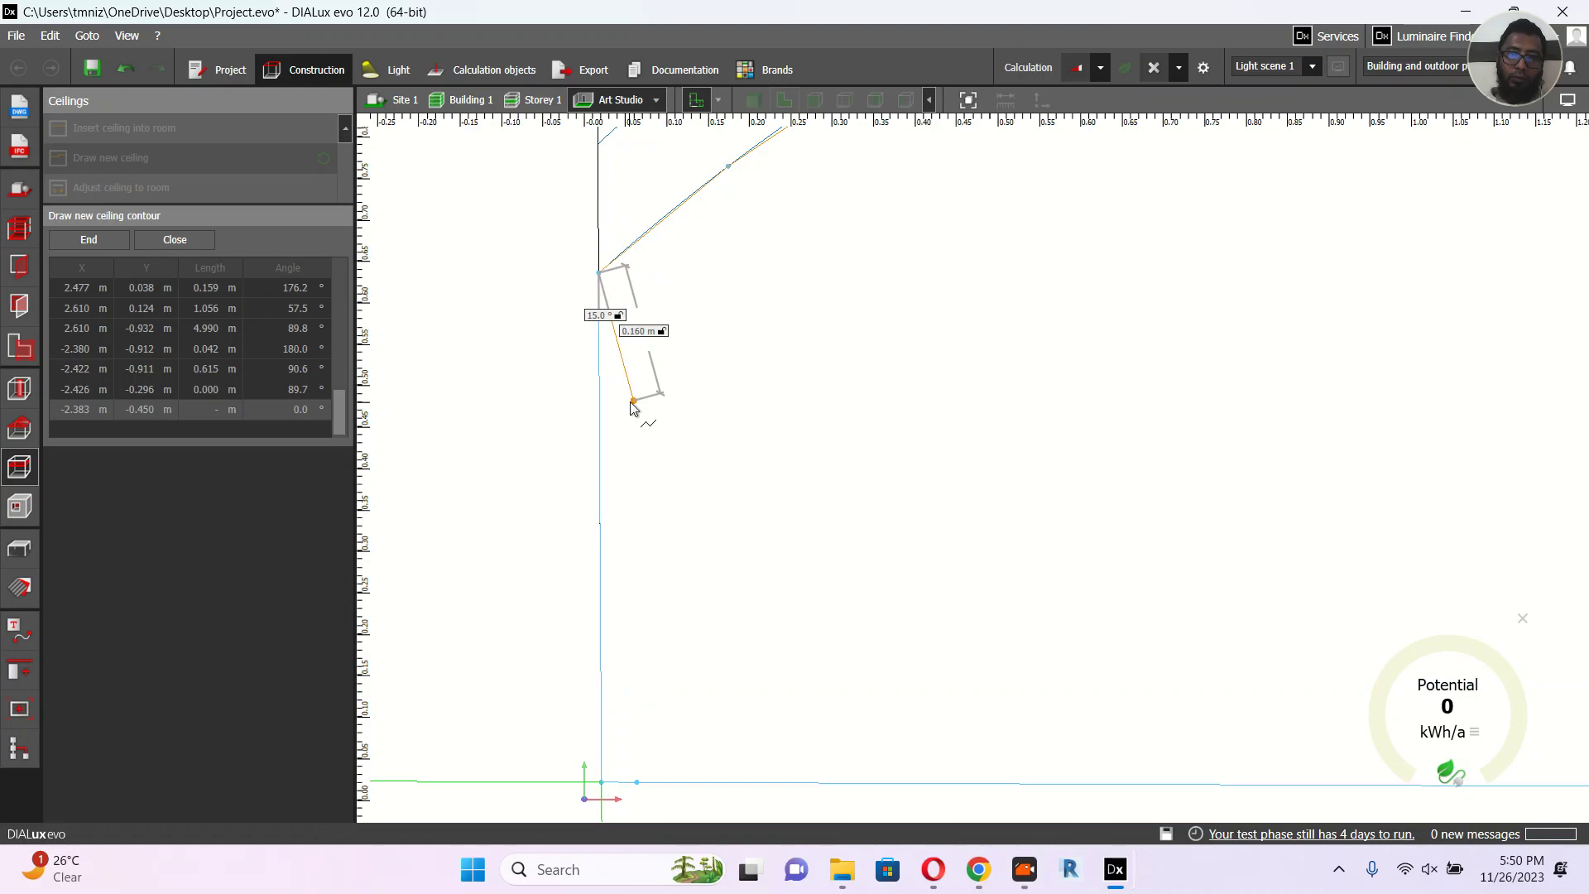
scroll(571, 268, up, 4)
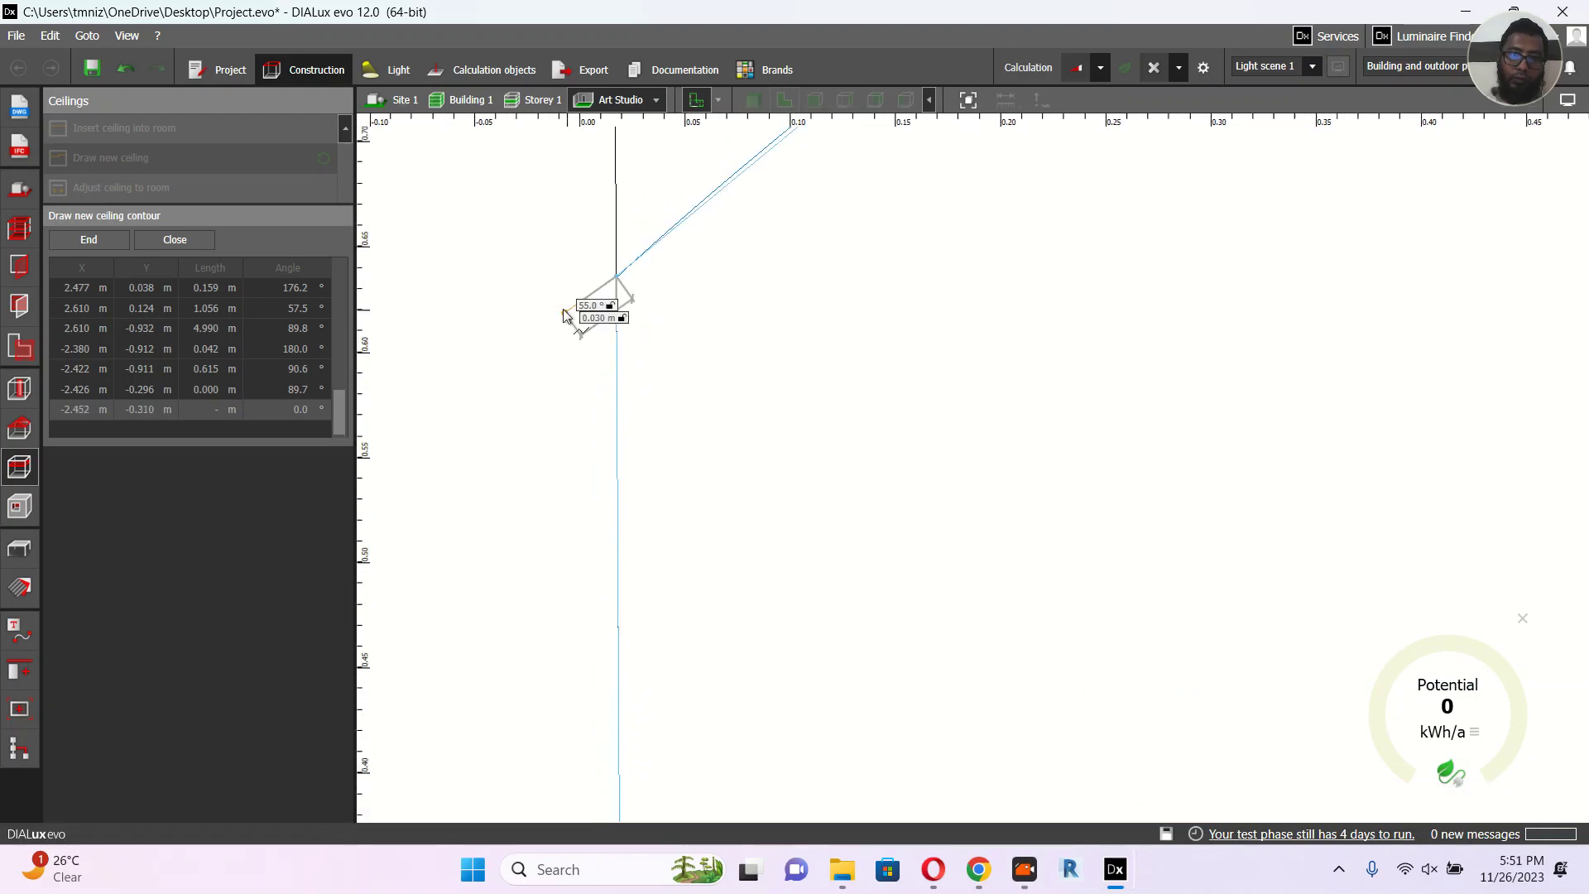
click(621, 277)
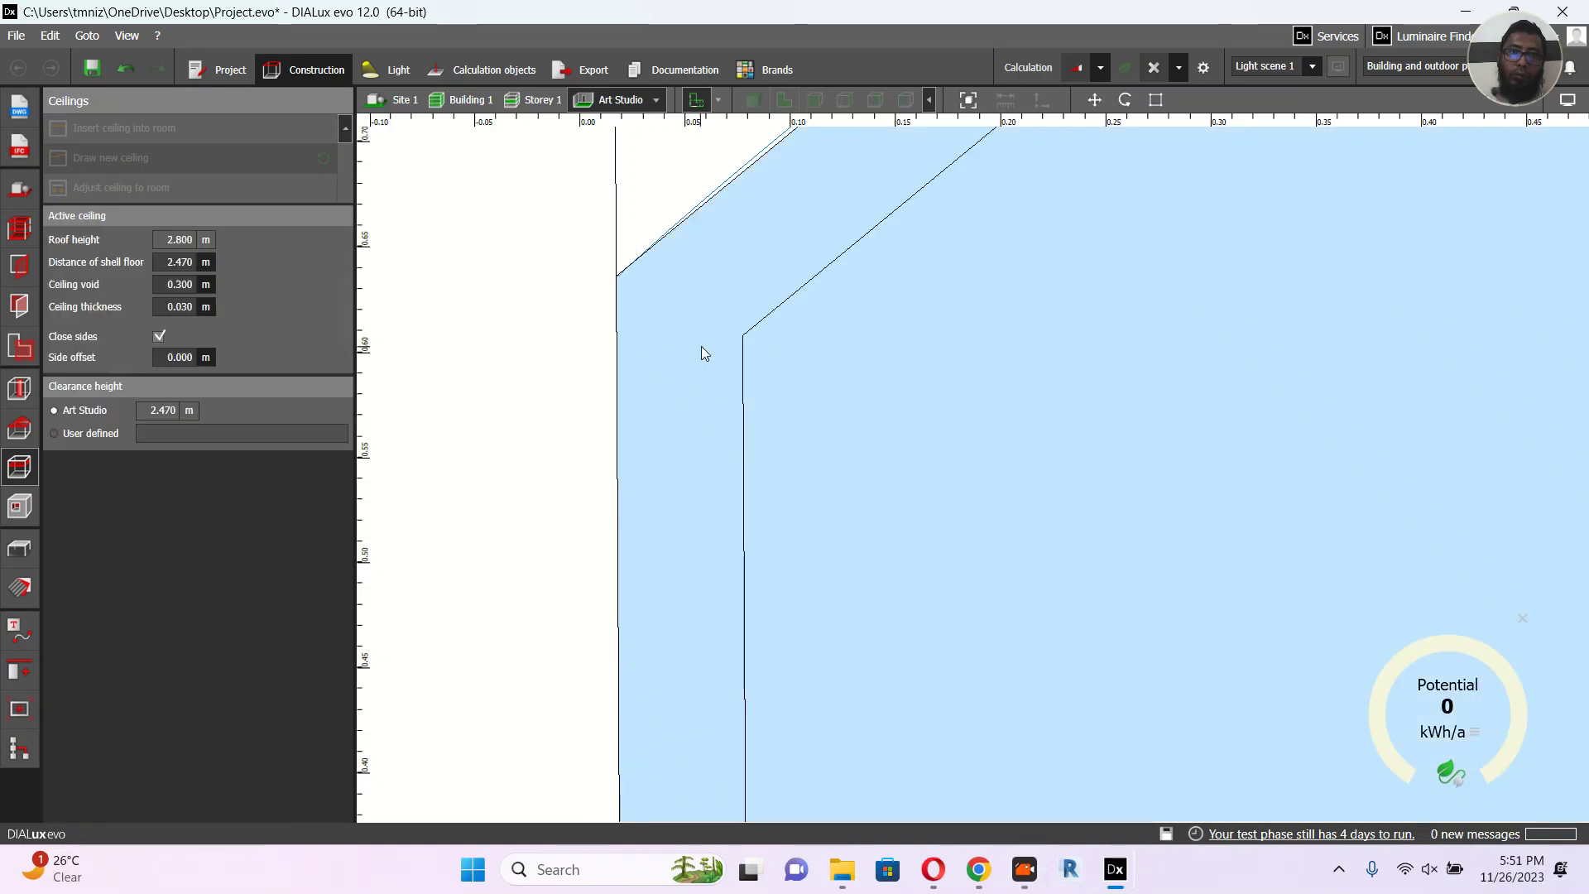
scroll(628, 368, down, 10)
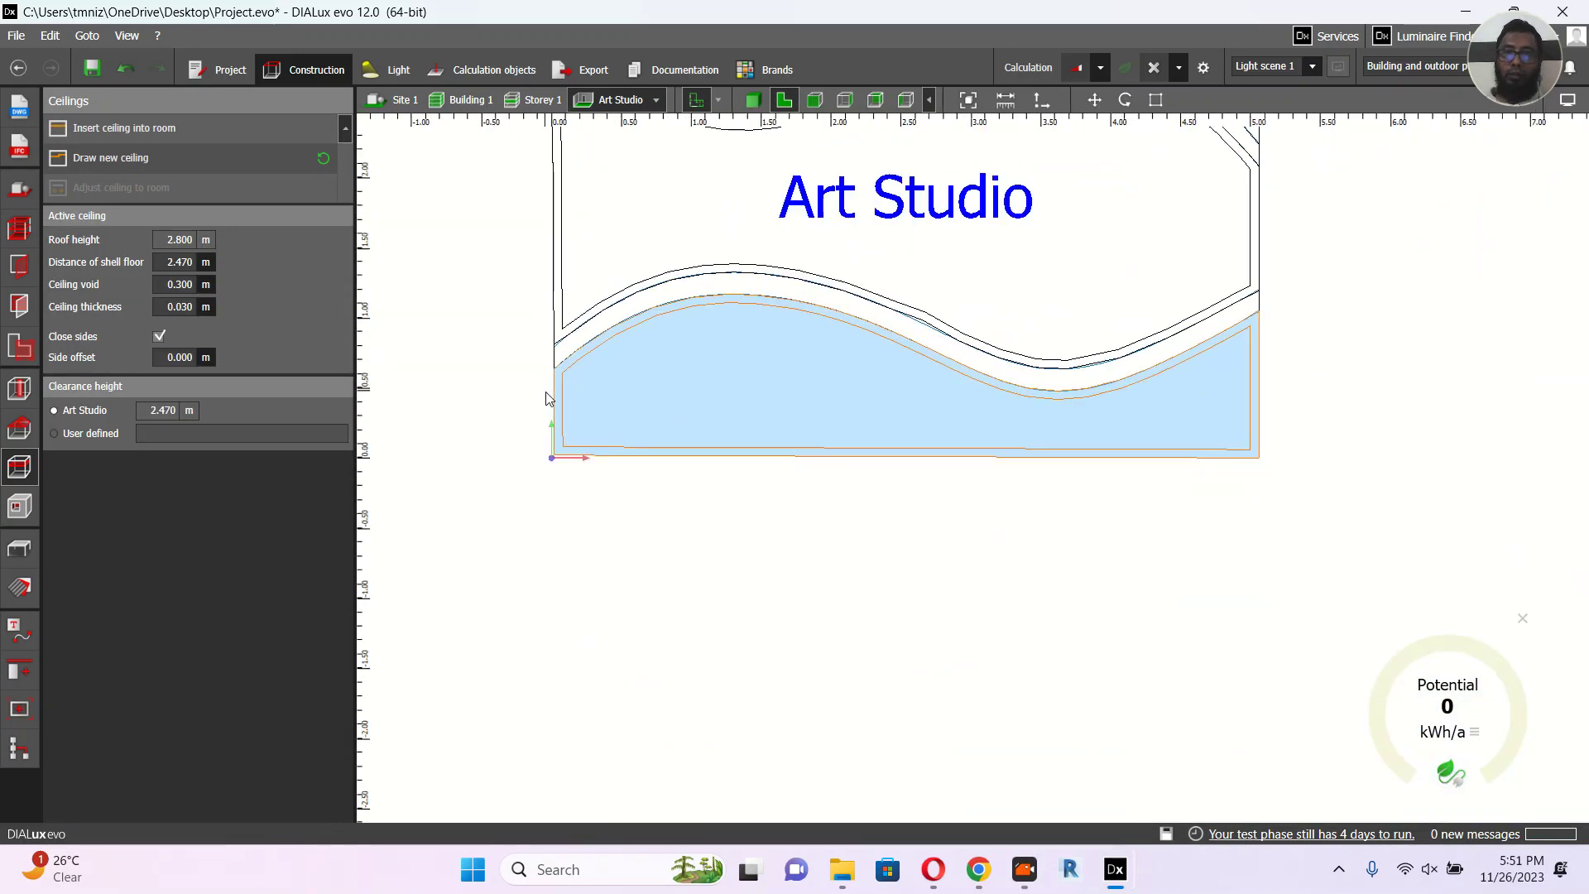
scroll(546, 396, down, 1)
key(Escape)
Step: In the 3D view, look up at the suspended ceilings and set the middle ceiling's side offset to 0.1 m
click(762, 100)
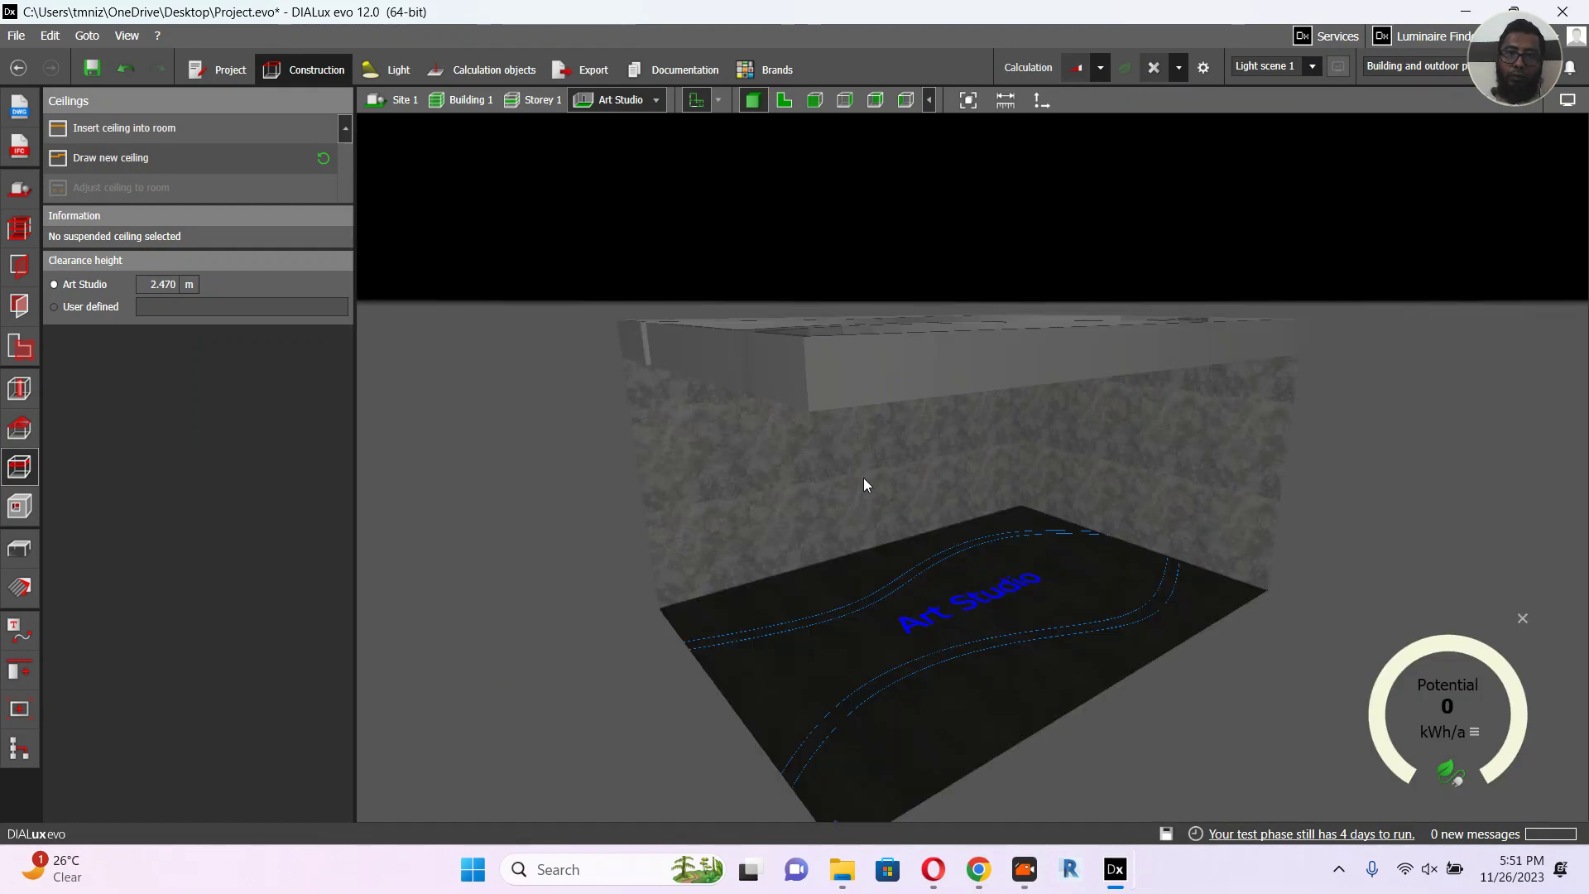
drag(863, 484, 955, 384)
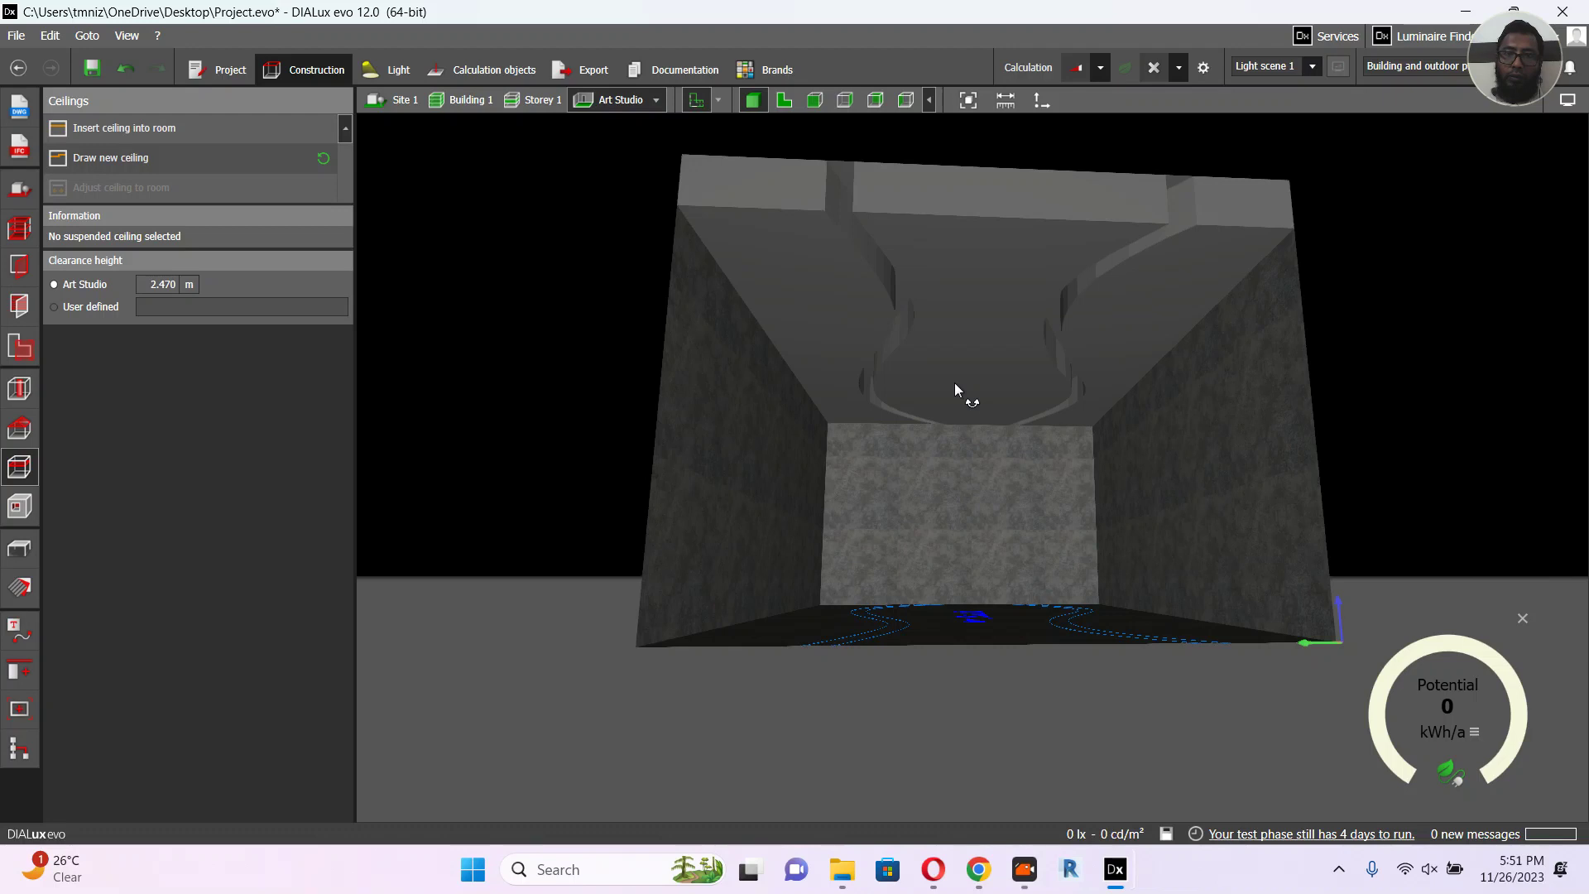
click(902, 212)
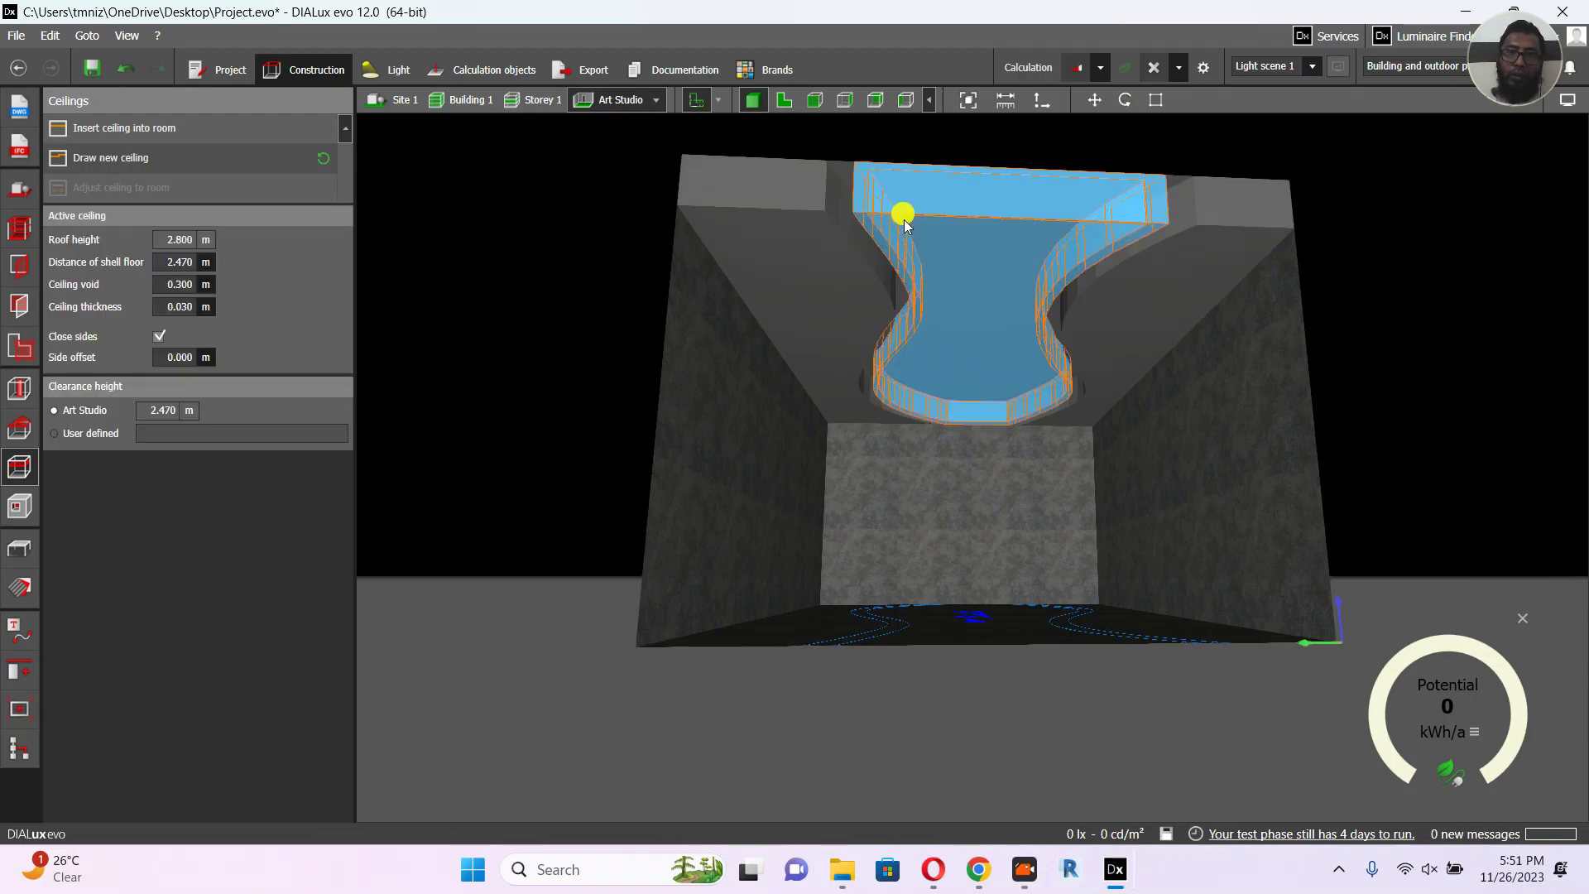
drag(167, 360, 227, 359)
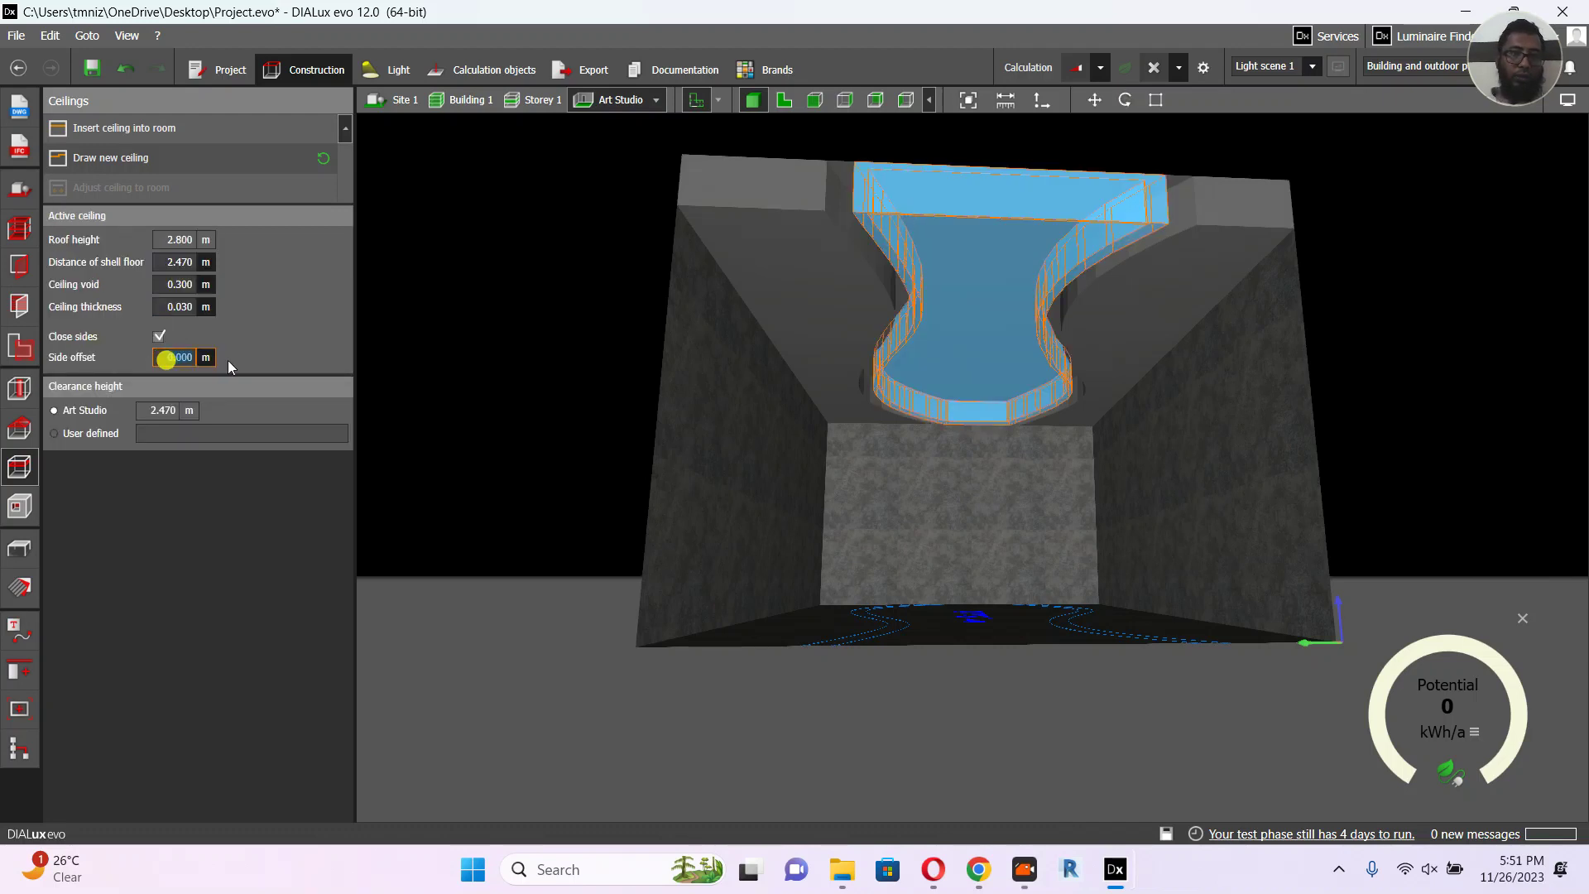
text(.)
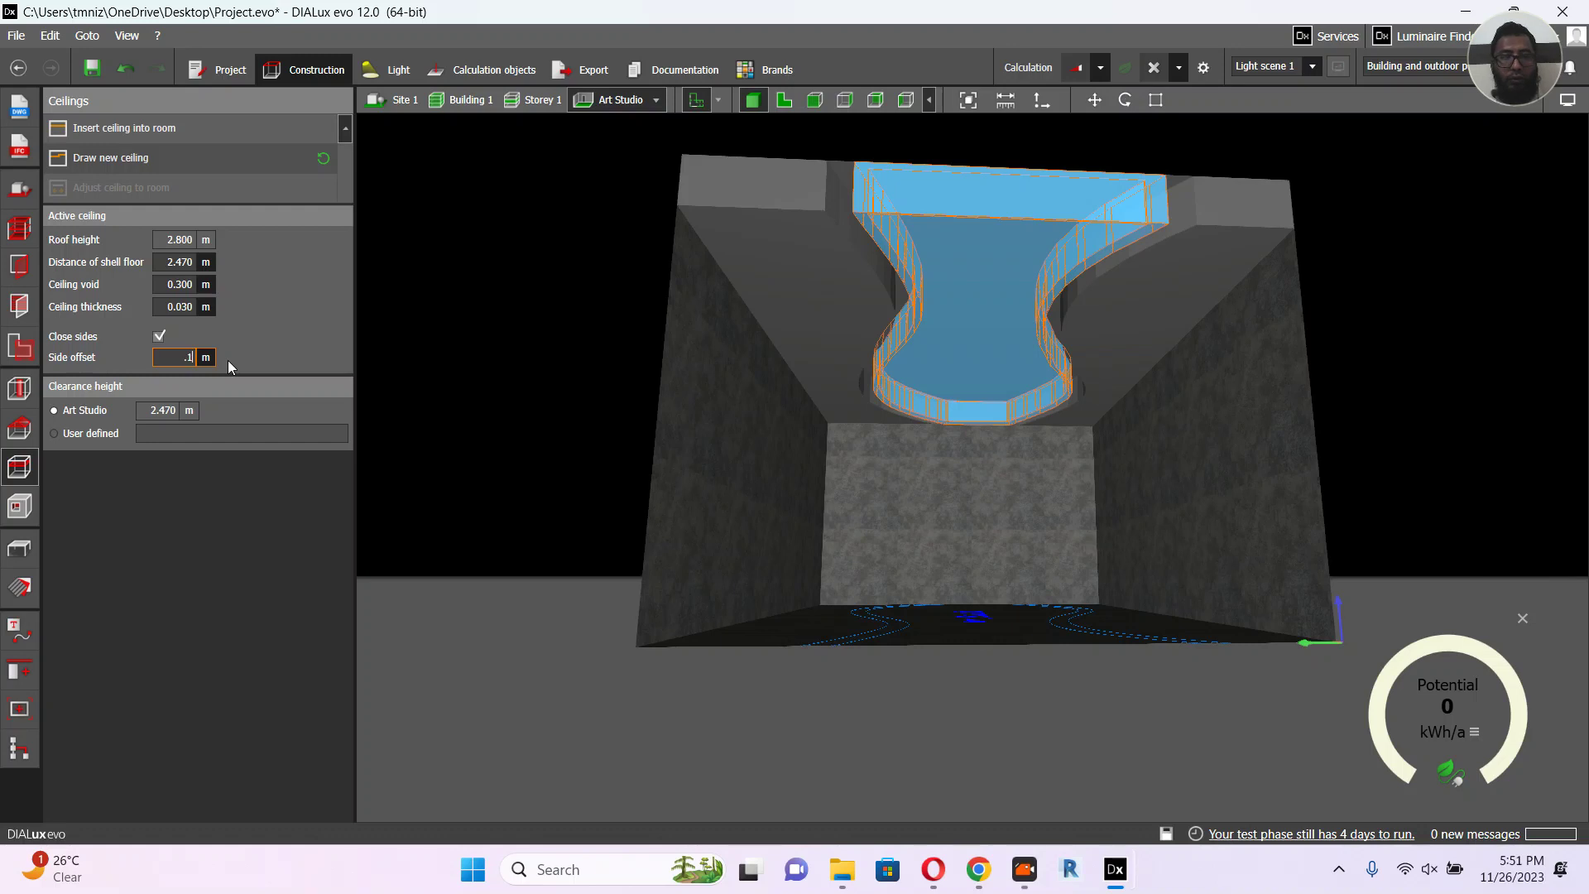
text(1)
key(Return)
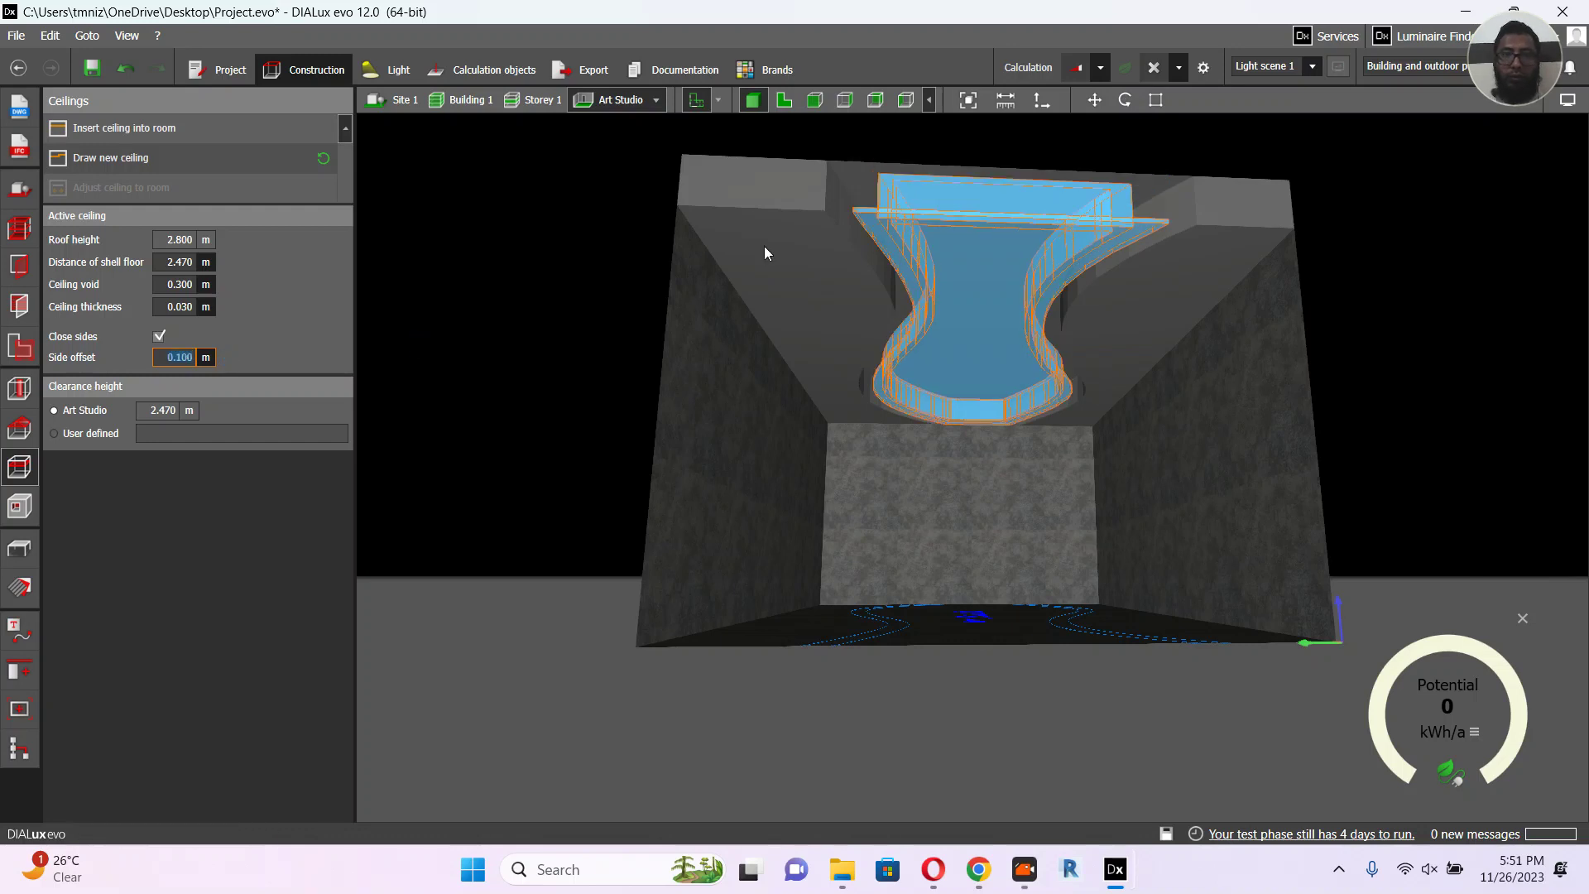
Step: Set the side offset of each of the two outer suspended ceilings to 0.1 m
click(753, 219)
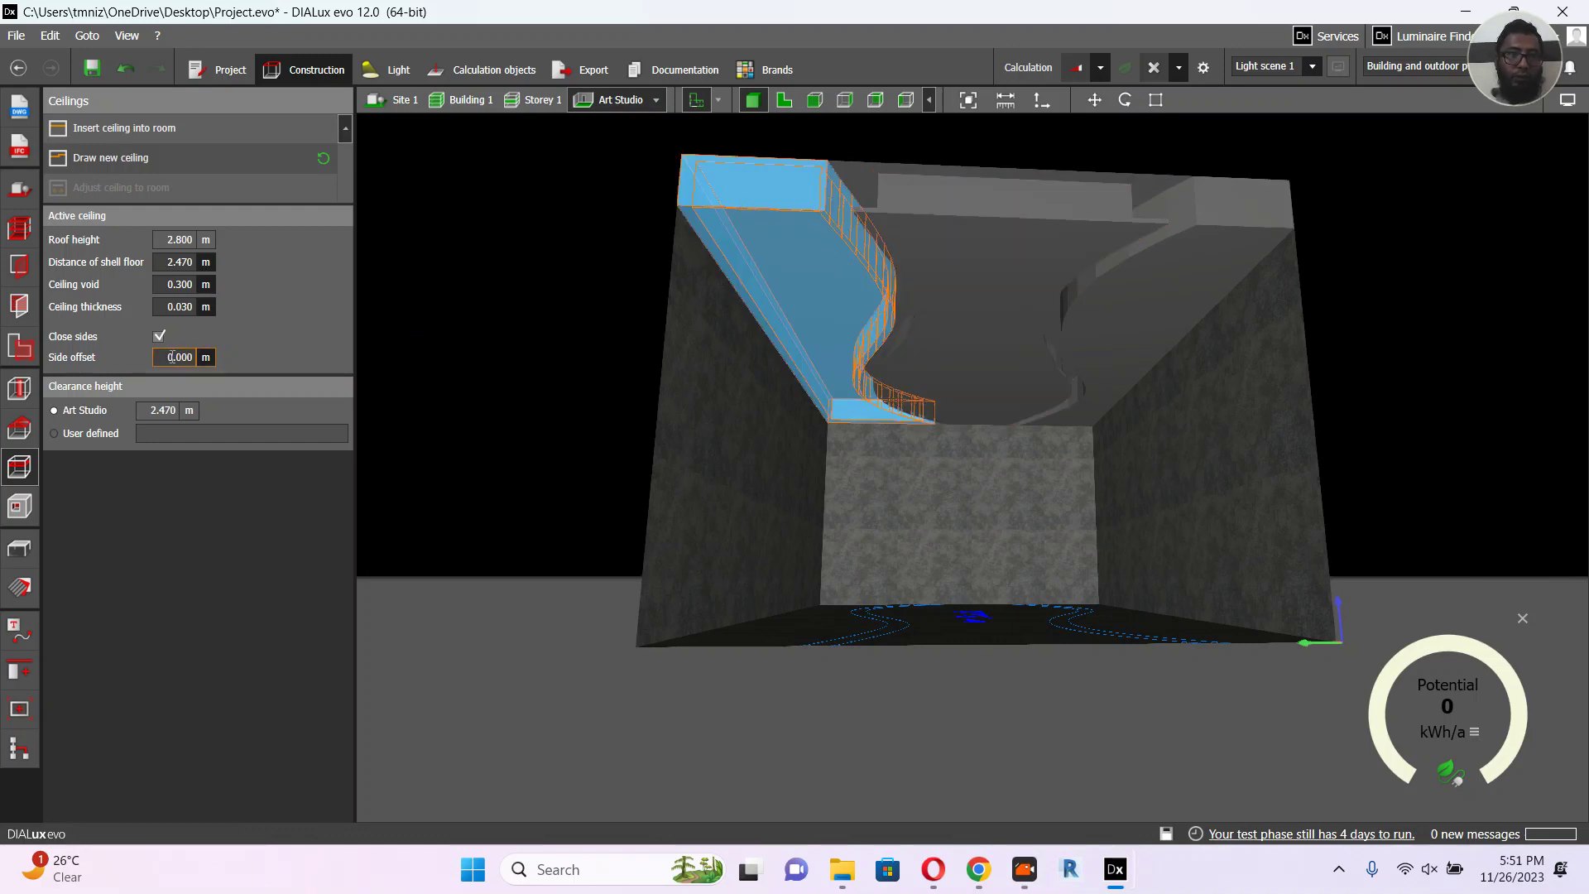
drag(169, 356, 219, 358)
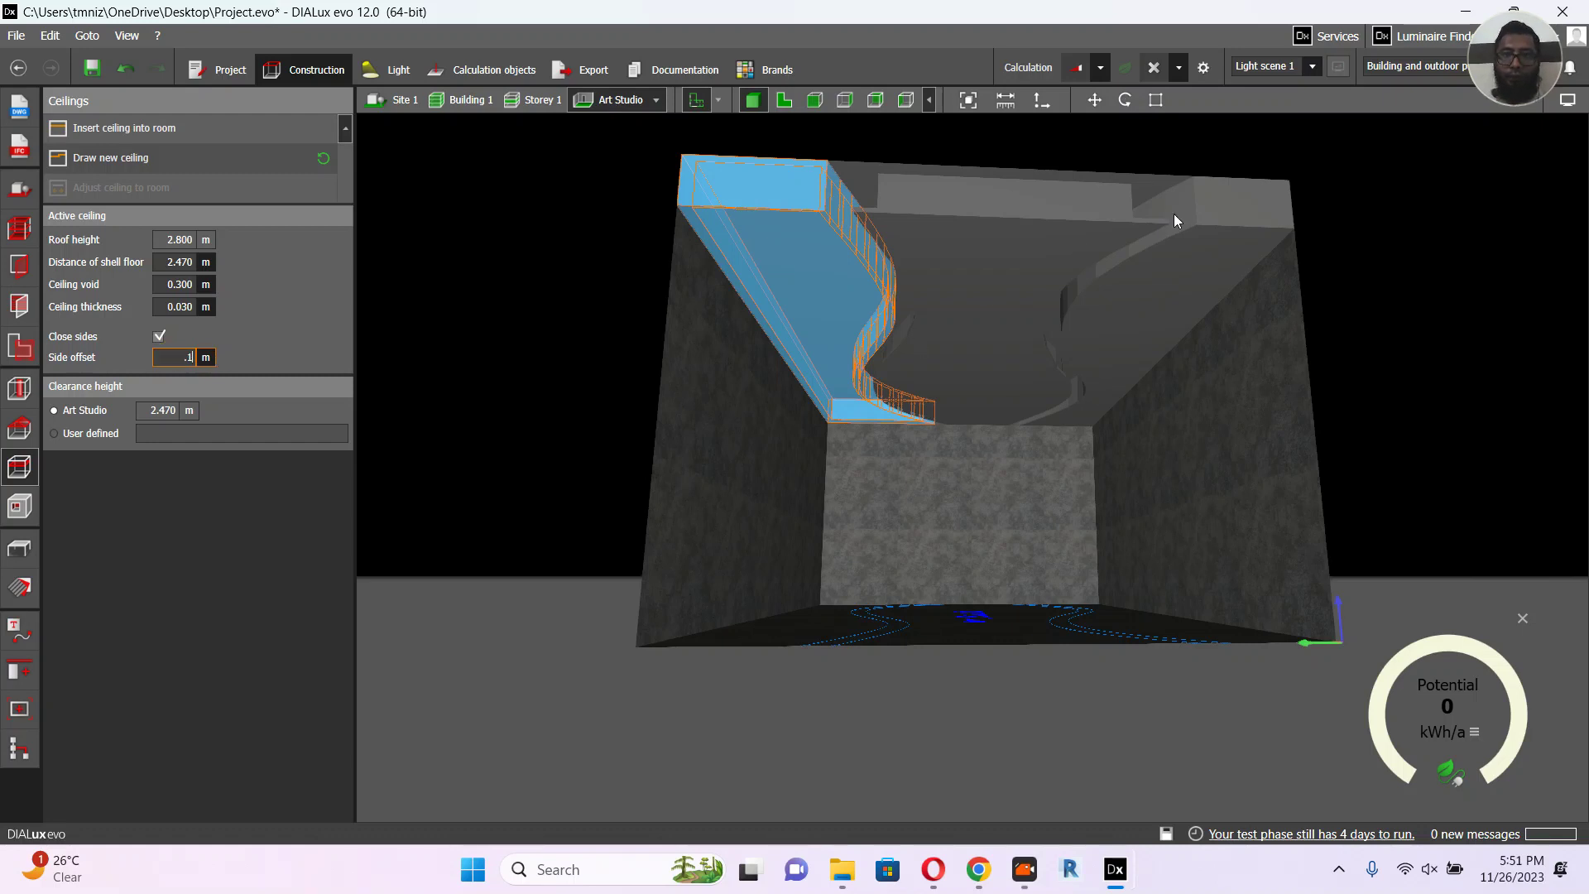
click(1198, 220)
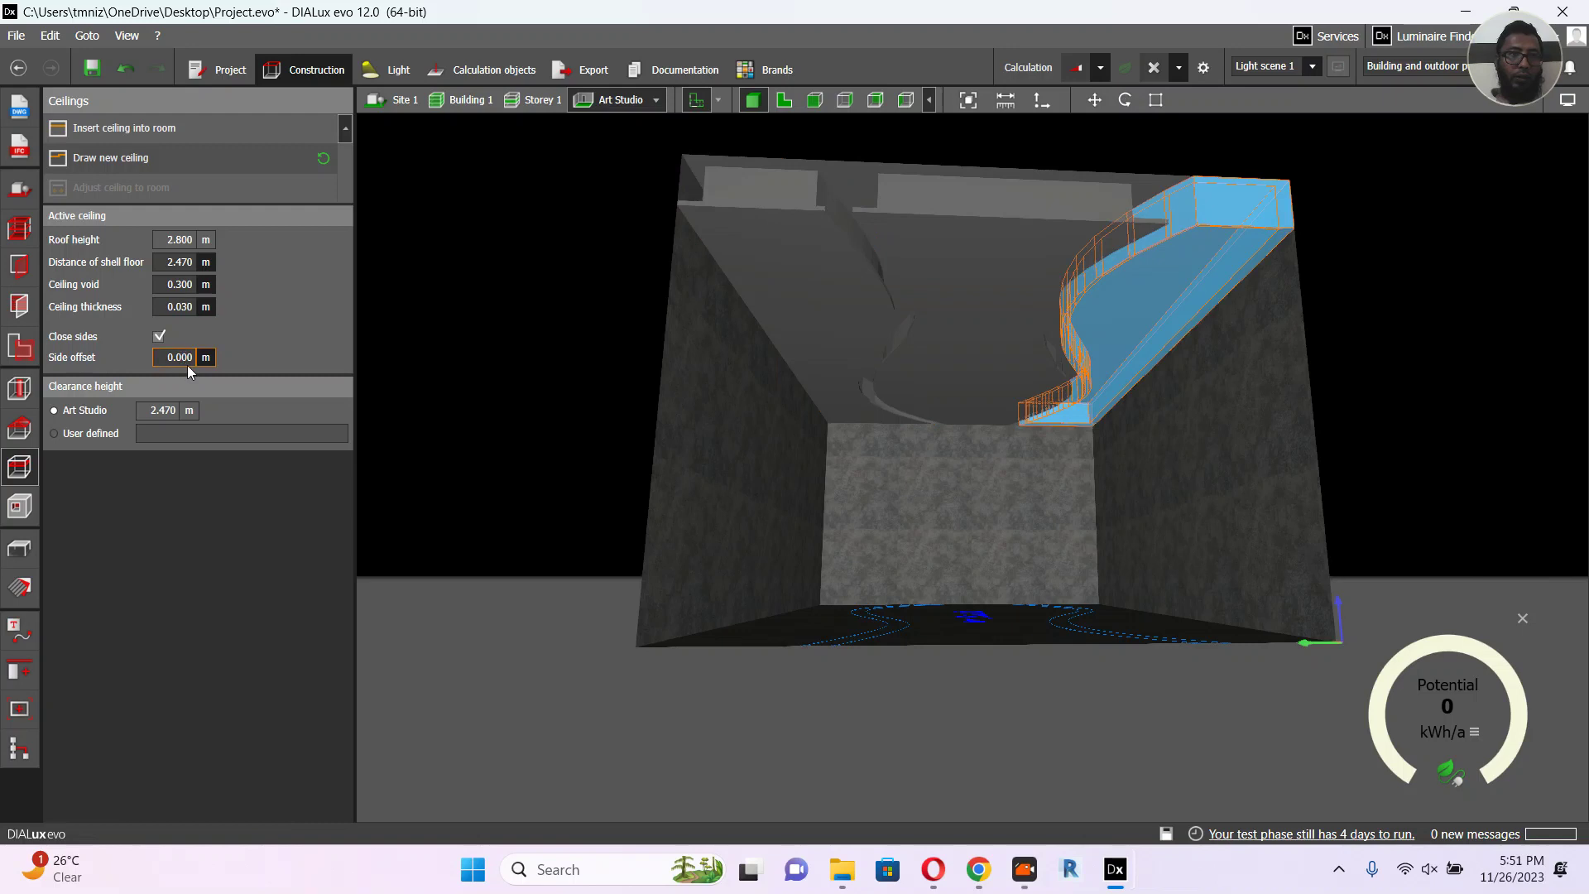
drag(161, 362, 223, 354)
text(.1)
click(553, 447)
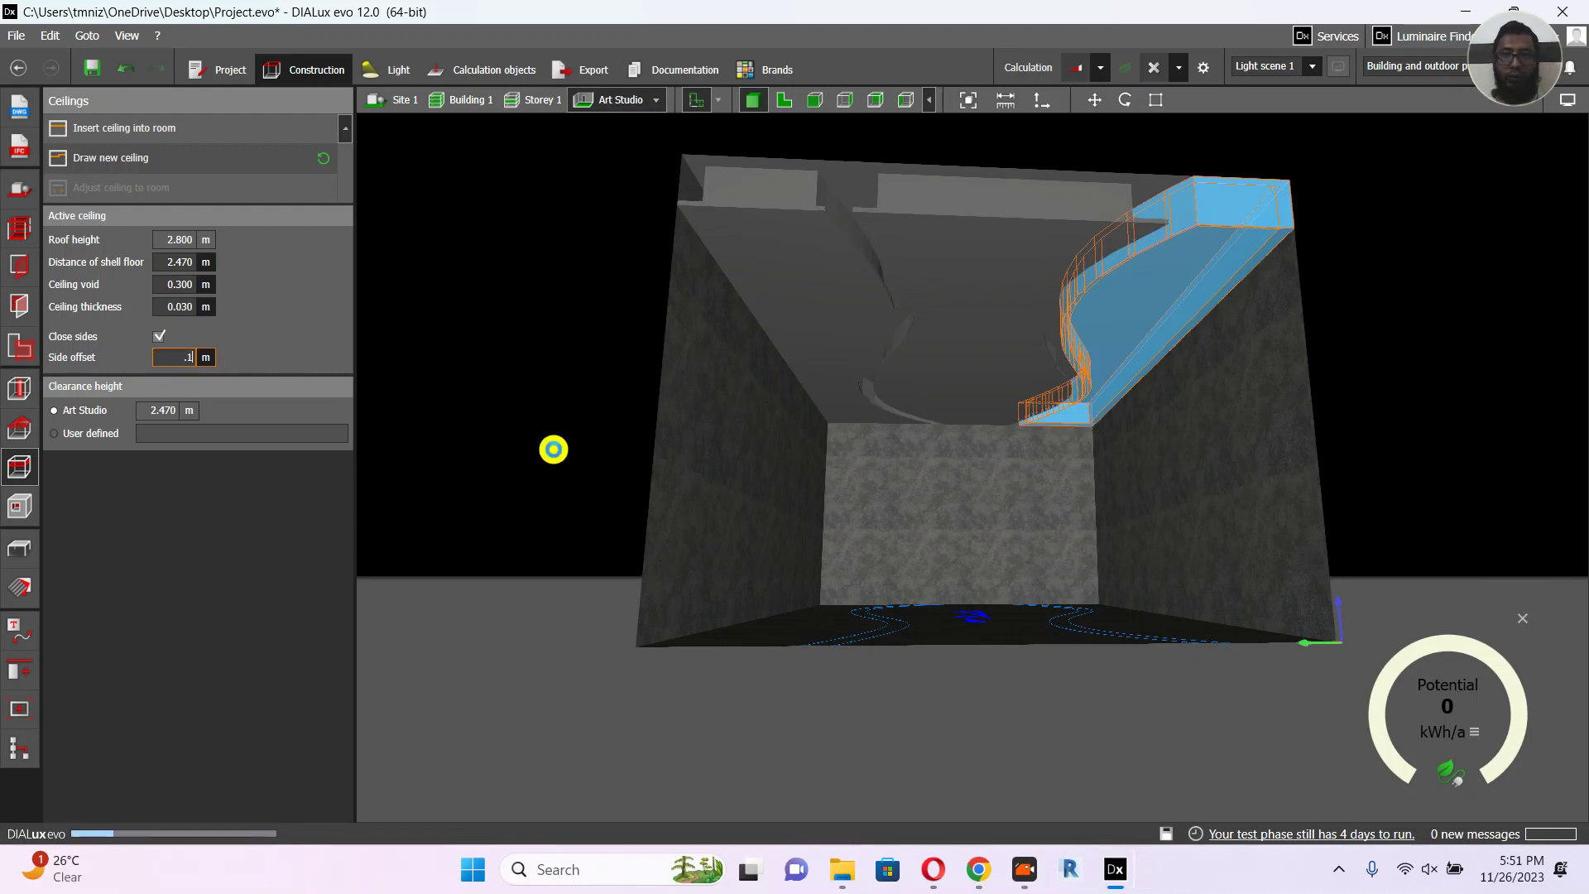
Step: Return to the floor plan view of the room and open the luminaire placement tools for light planning
click(784, 101)
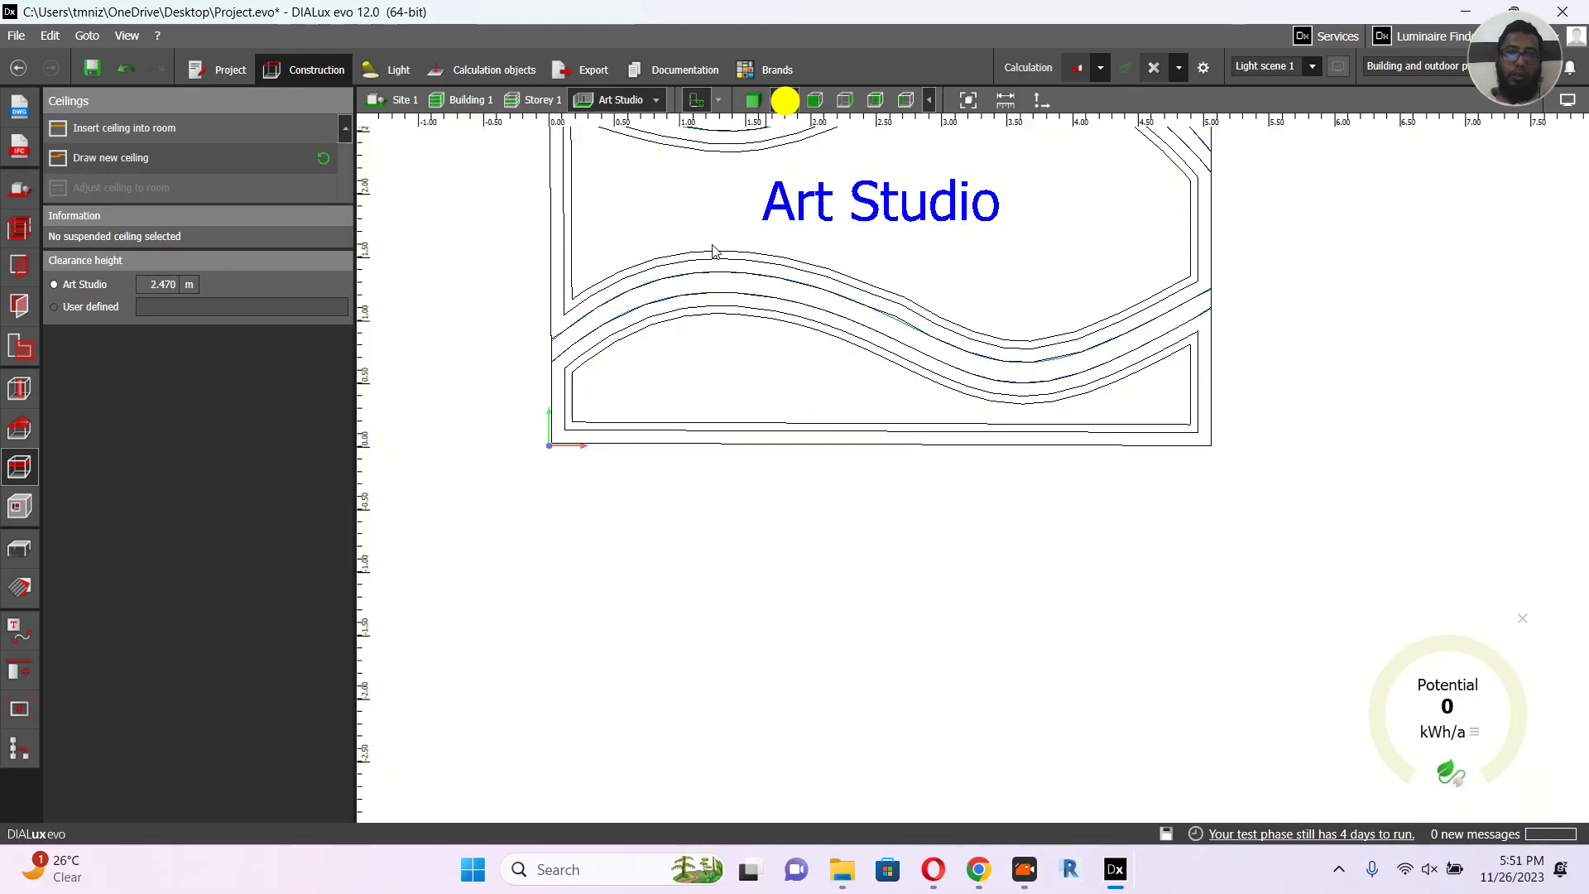
middle_drag(836, 362, 776, 502)
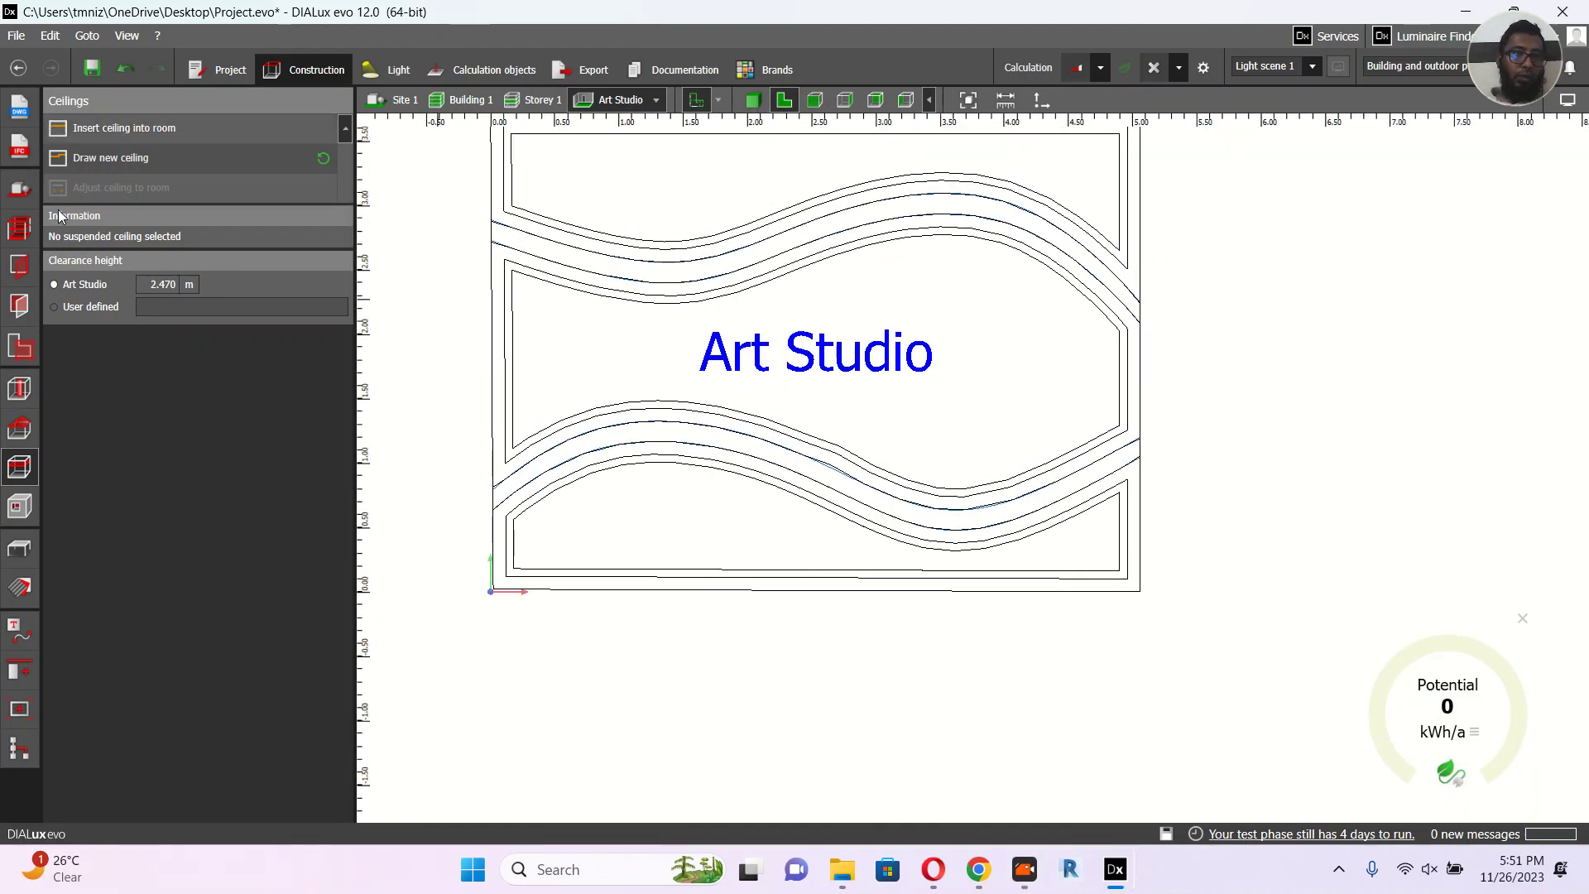
click(396, 72)
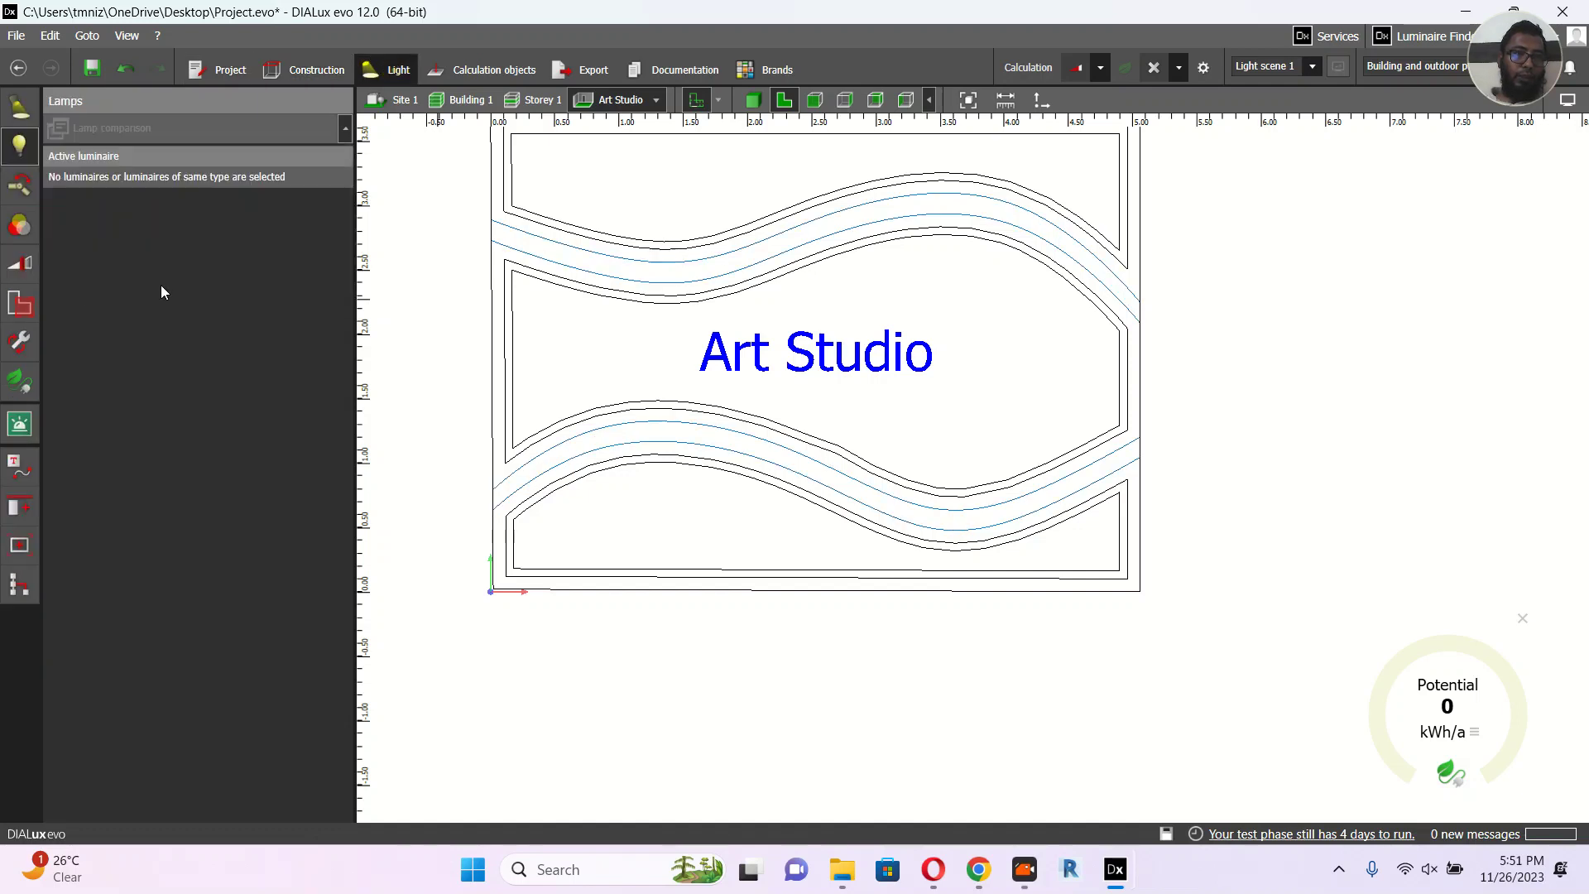
click(18, 110)
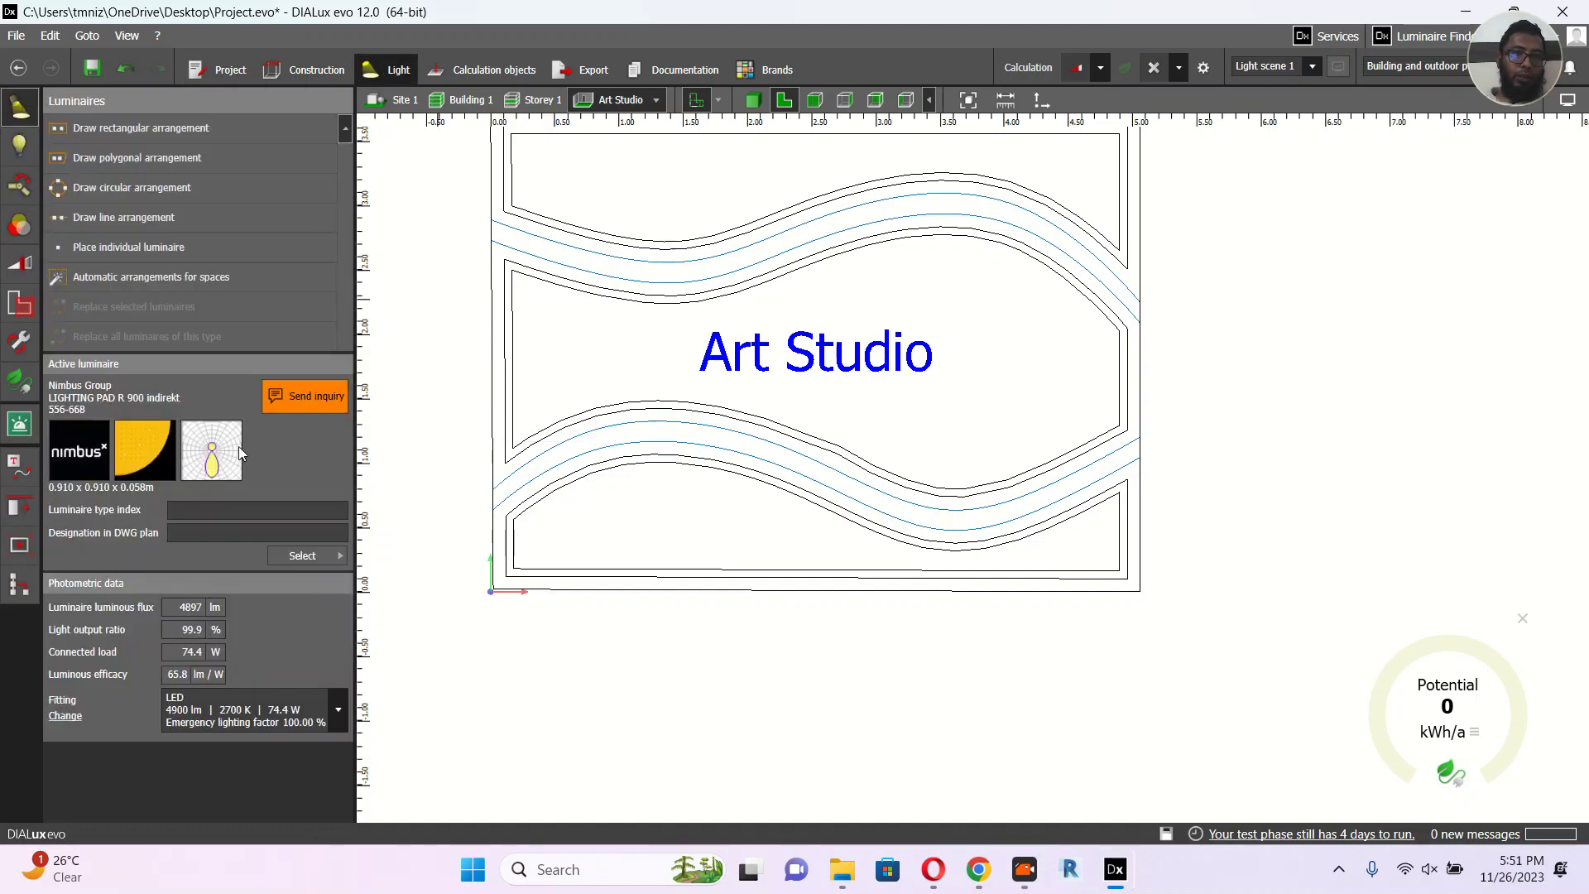
Step: Make the Cooper Lighting CoviO Architectural LED Cove Light active, place one at about X 1.64 m, Y 3.32 m, and decline saving the project
click(316, 557)
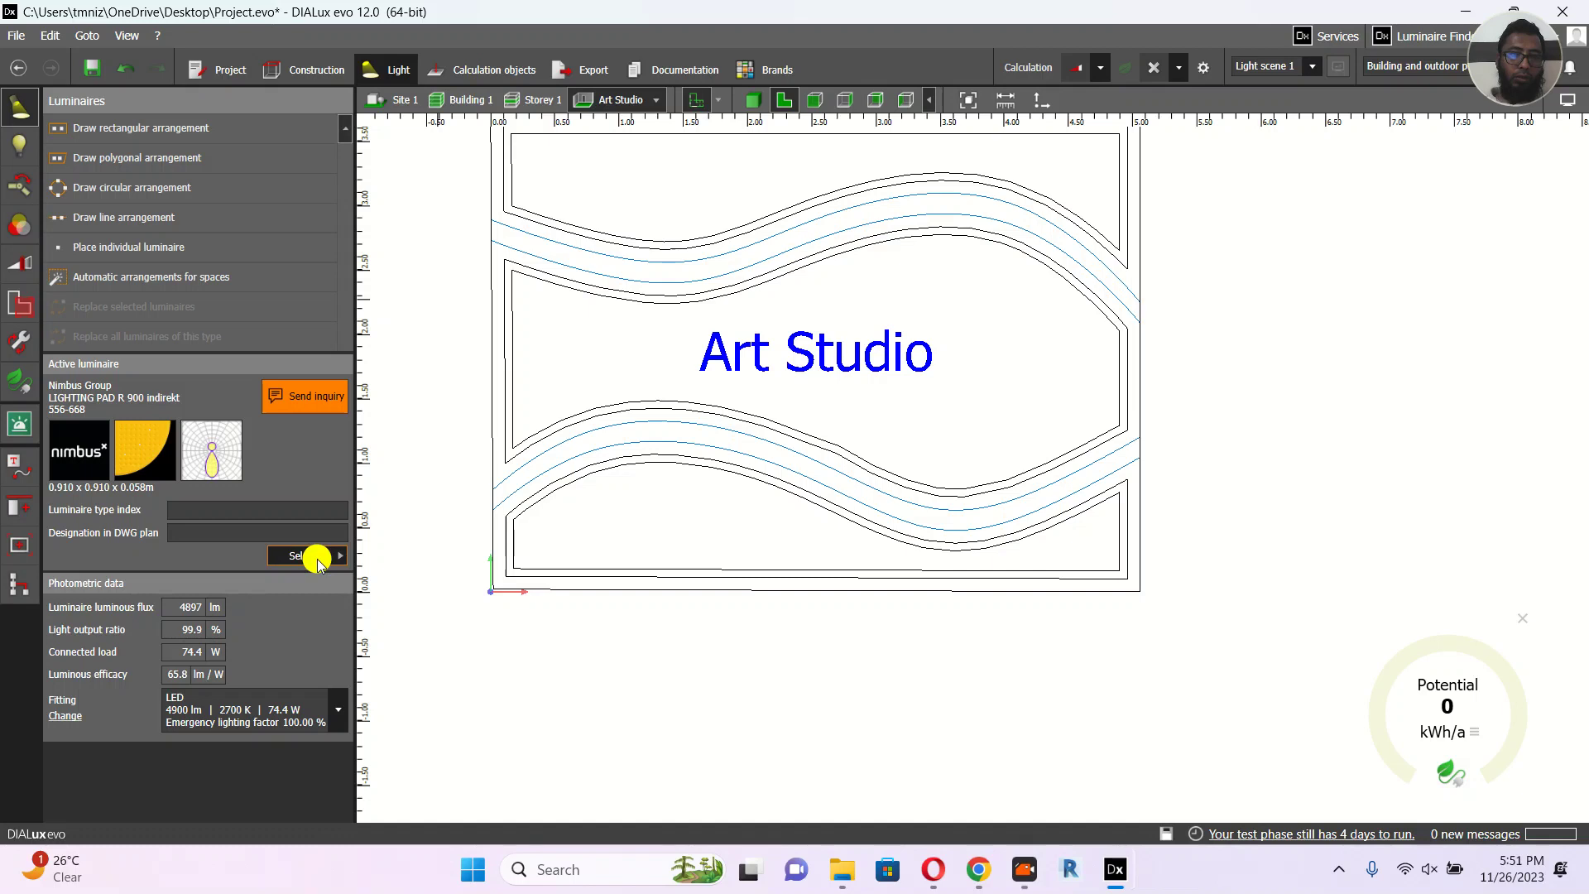
click(483, 391)
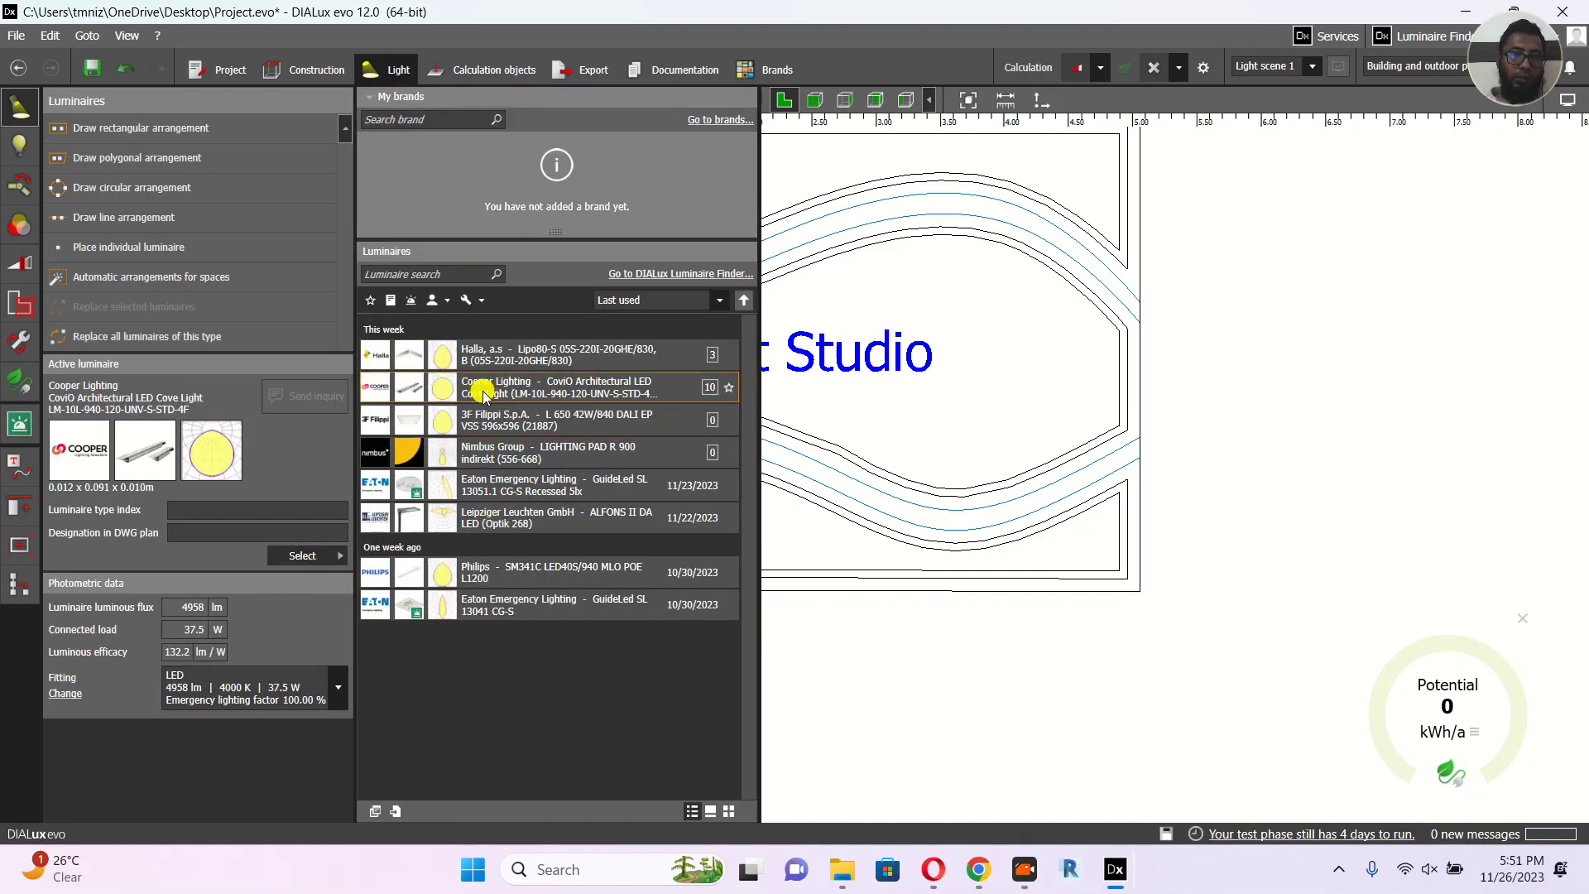
click(310, 451)
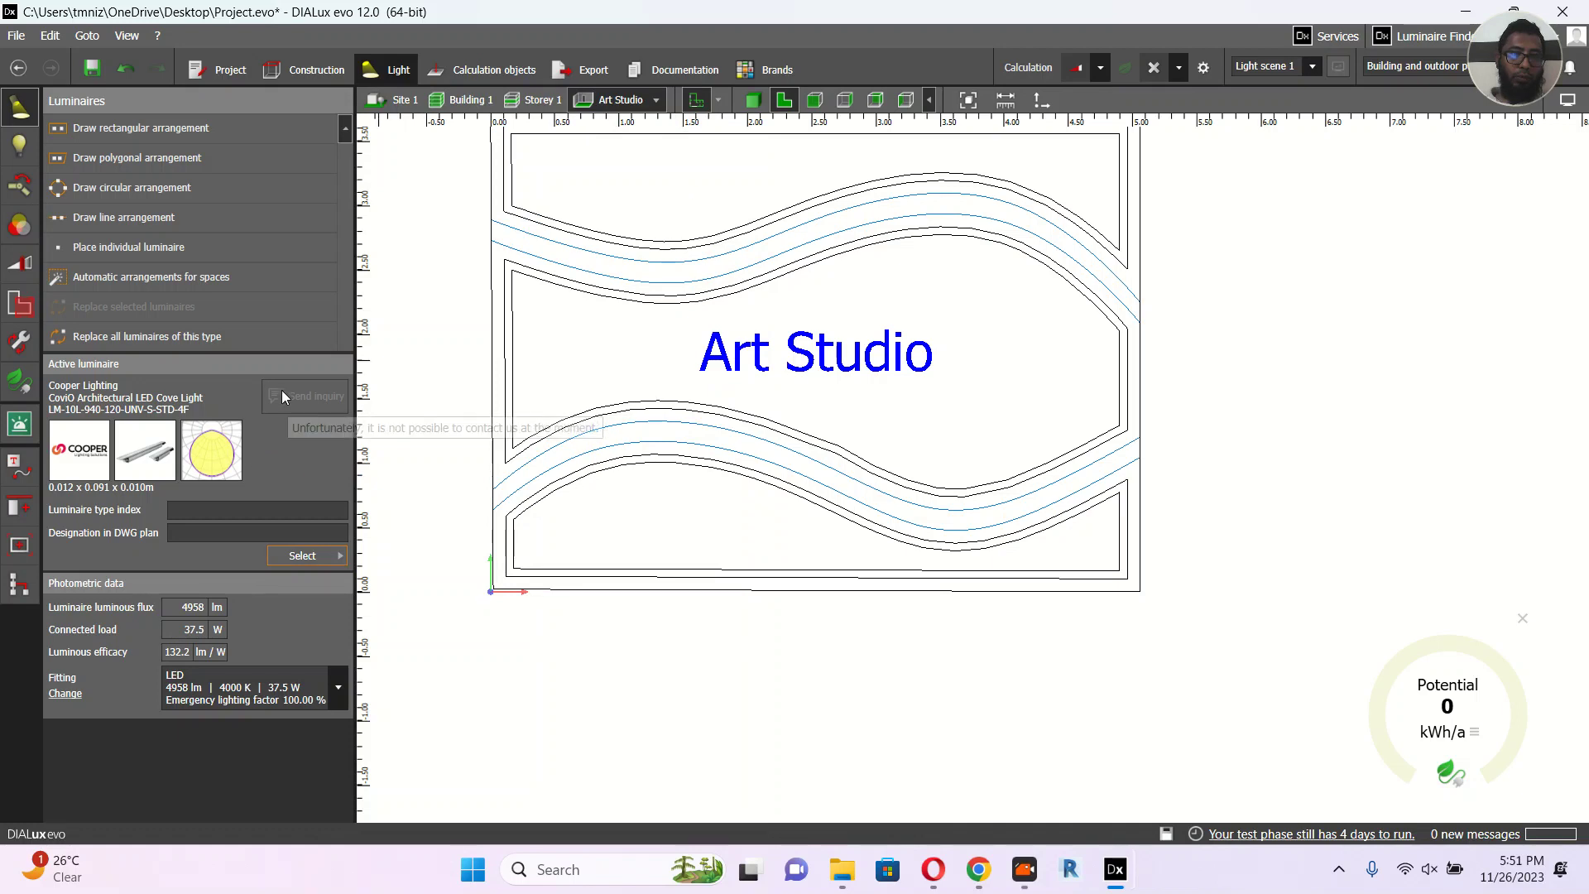
drag(157, 456, 702, 168)
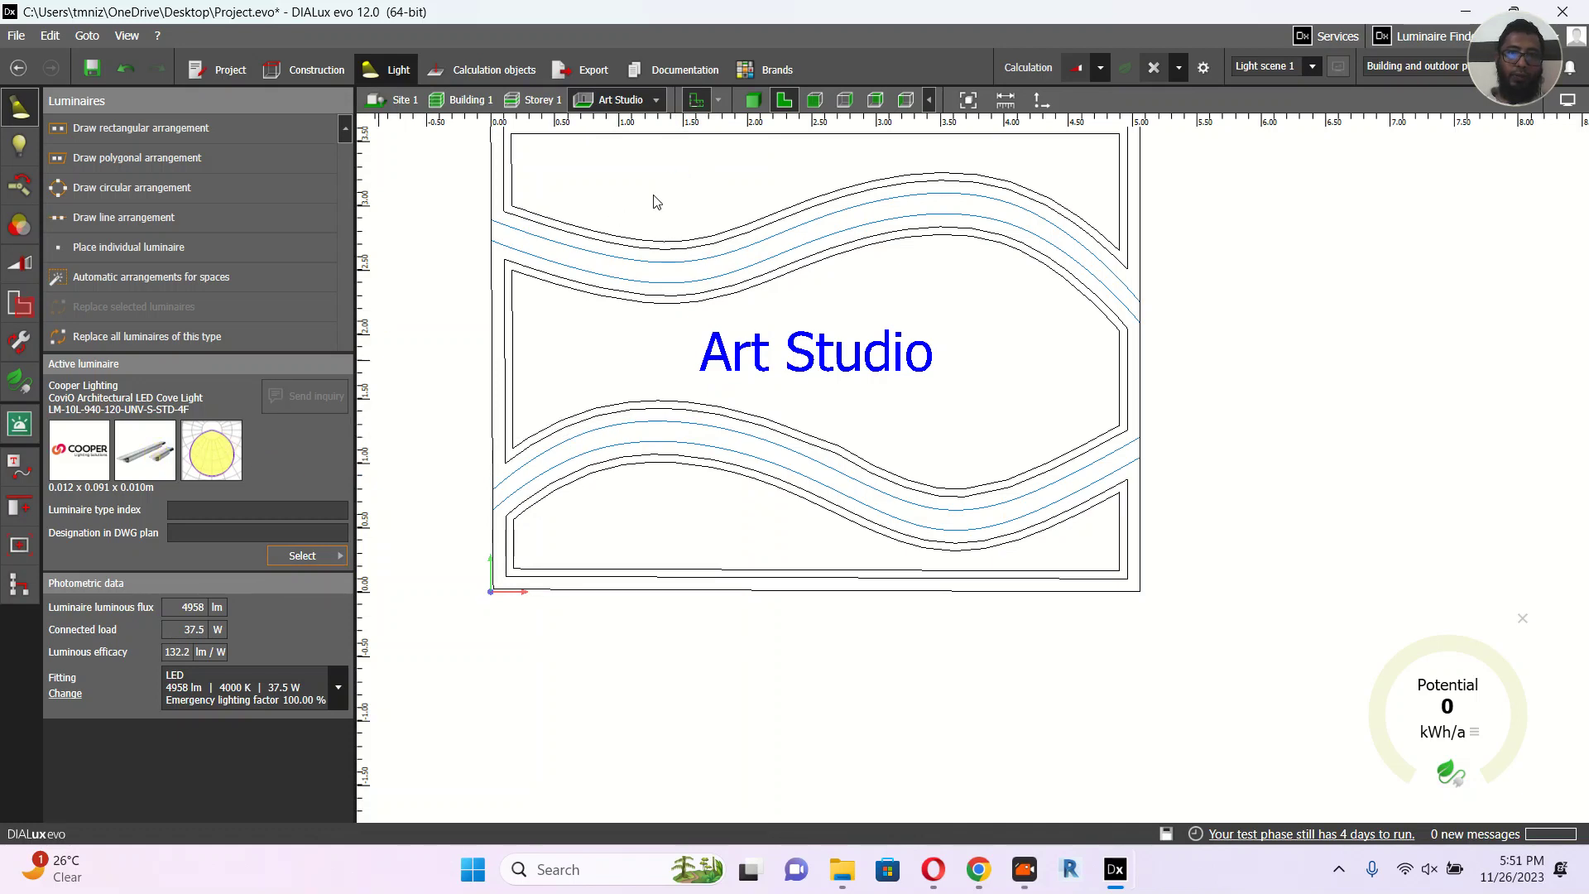
middle_drag(652, 201, 619, 293)
click(621, 291)
click(671, 261)
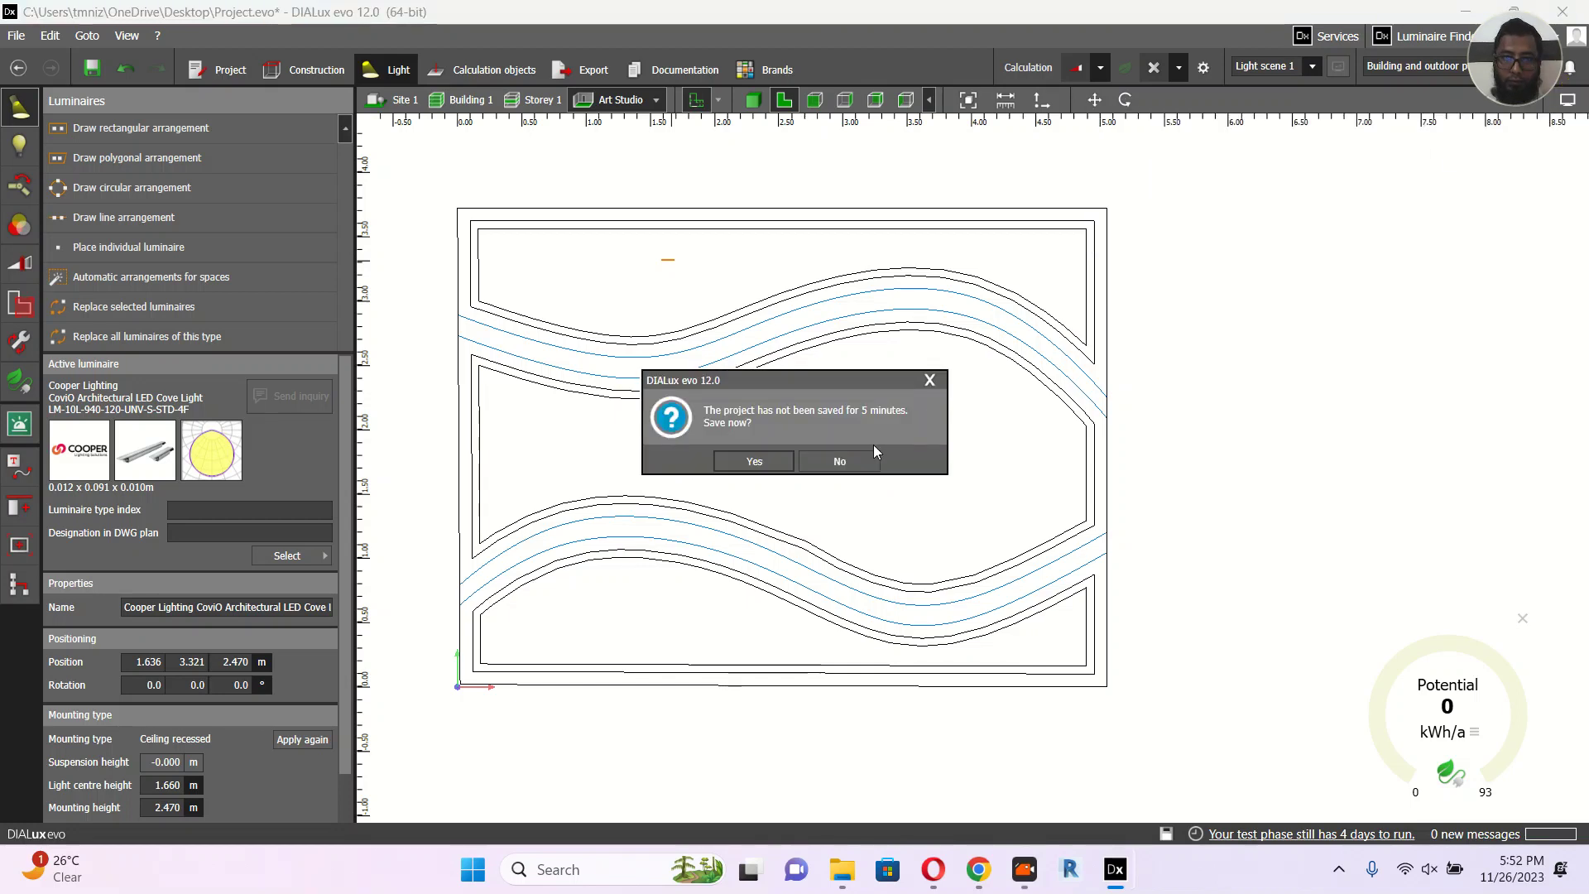
click(839, 460)
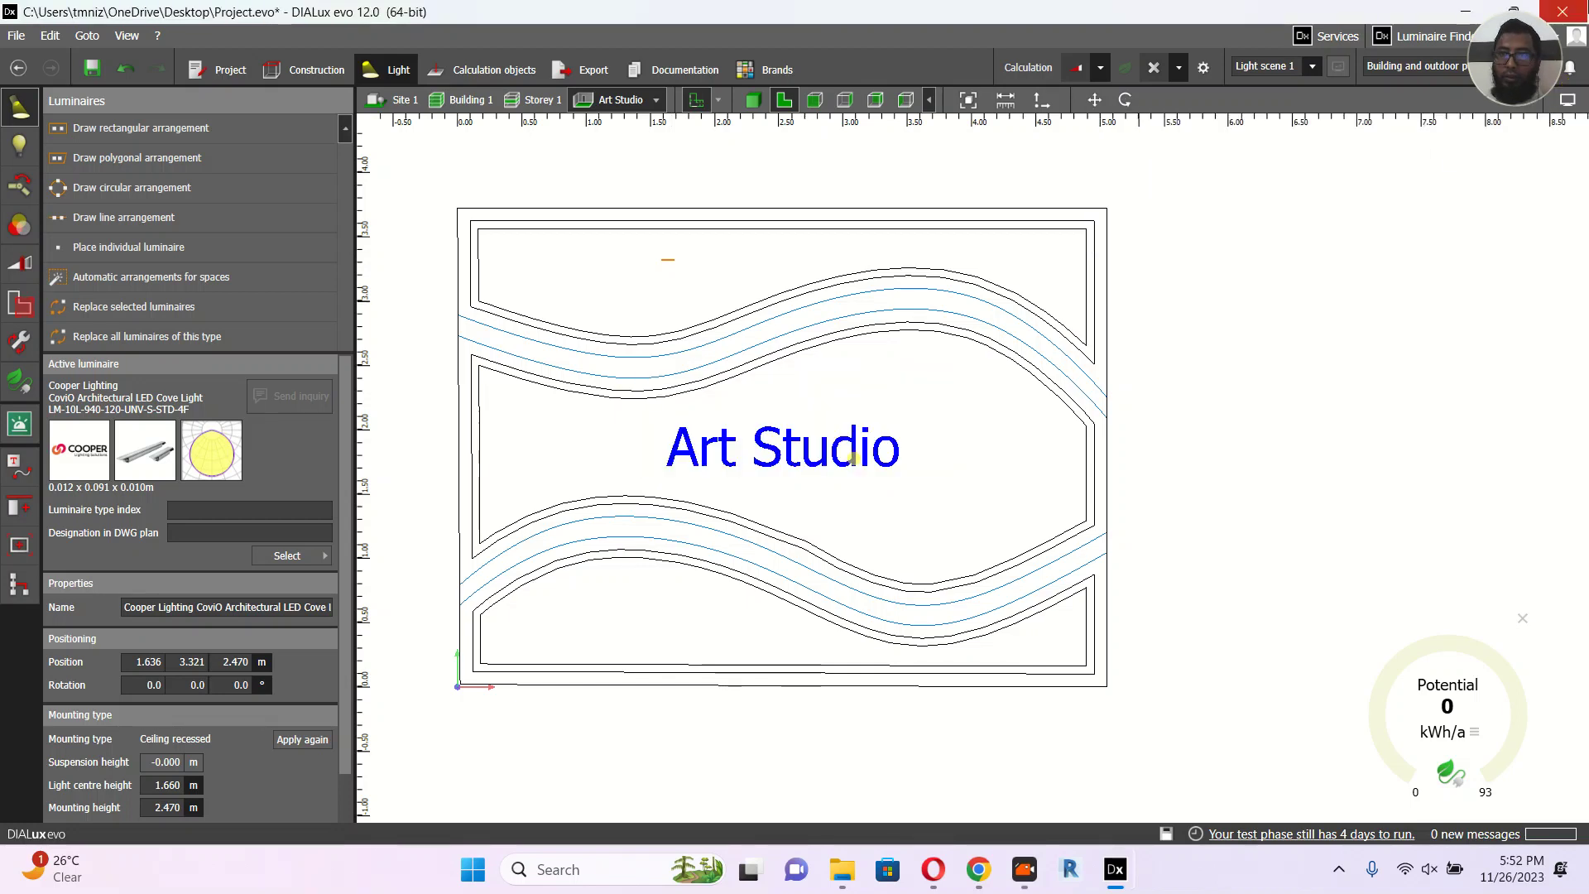
Step: Turn on the display of light distribution bodies for the luminaires and close the display options
click(1567, 99)
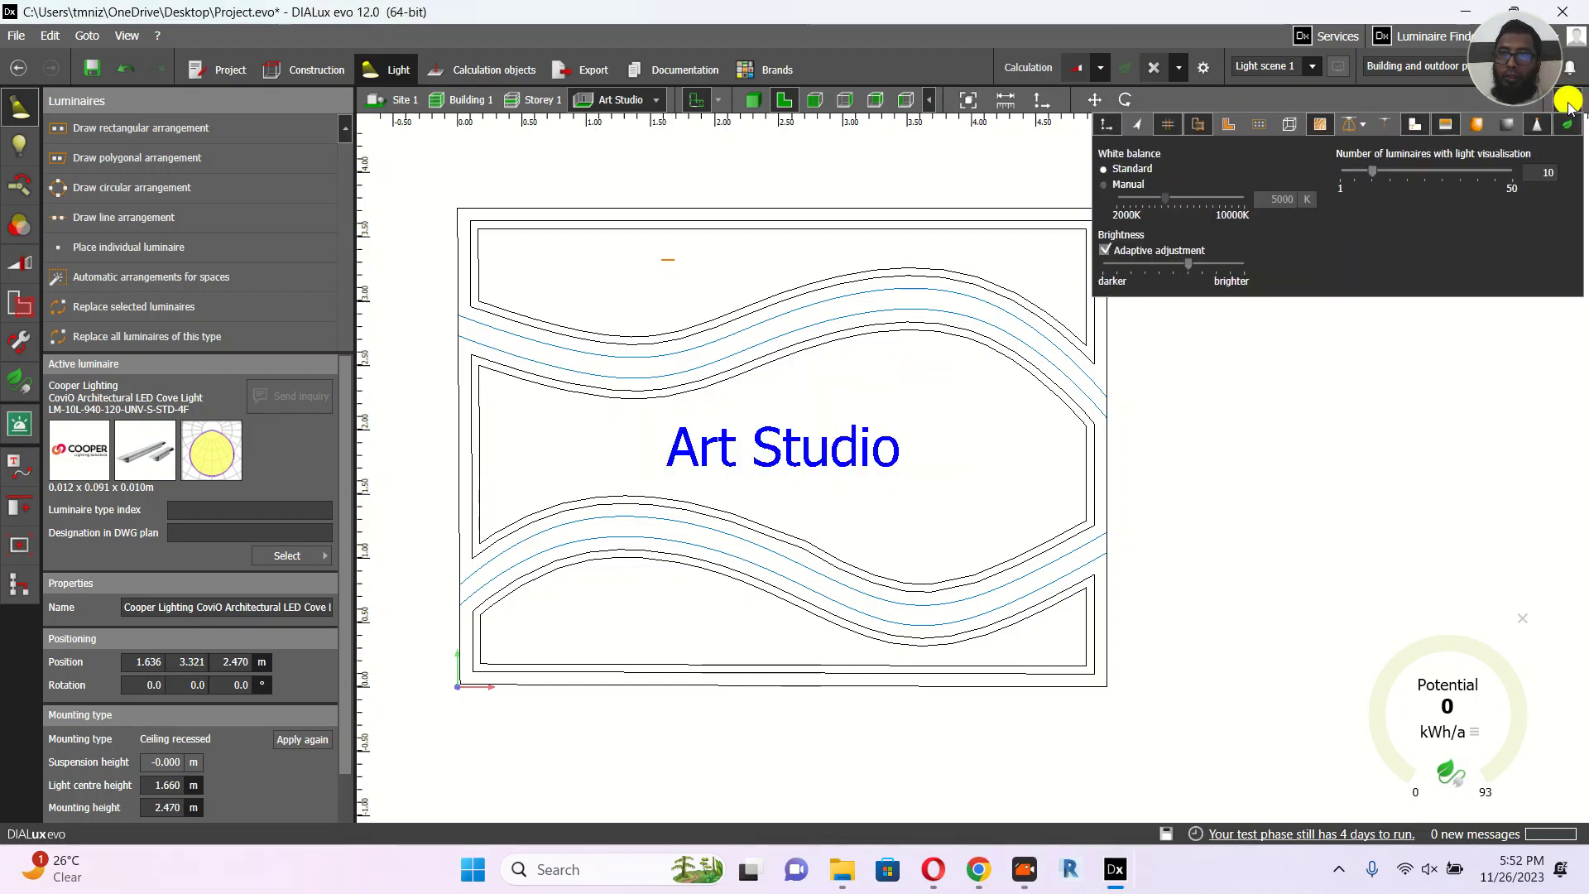
click(1349, 128)
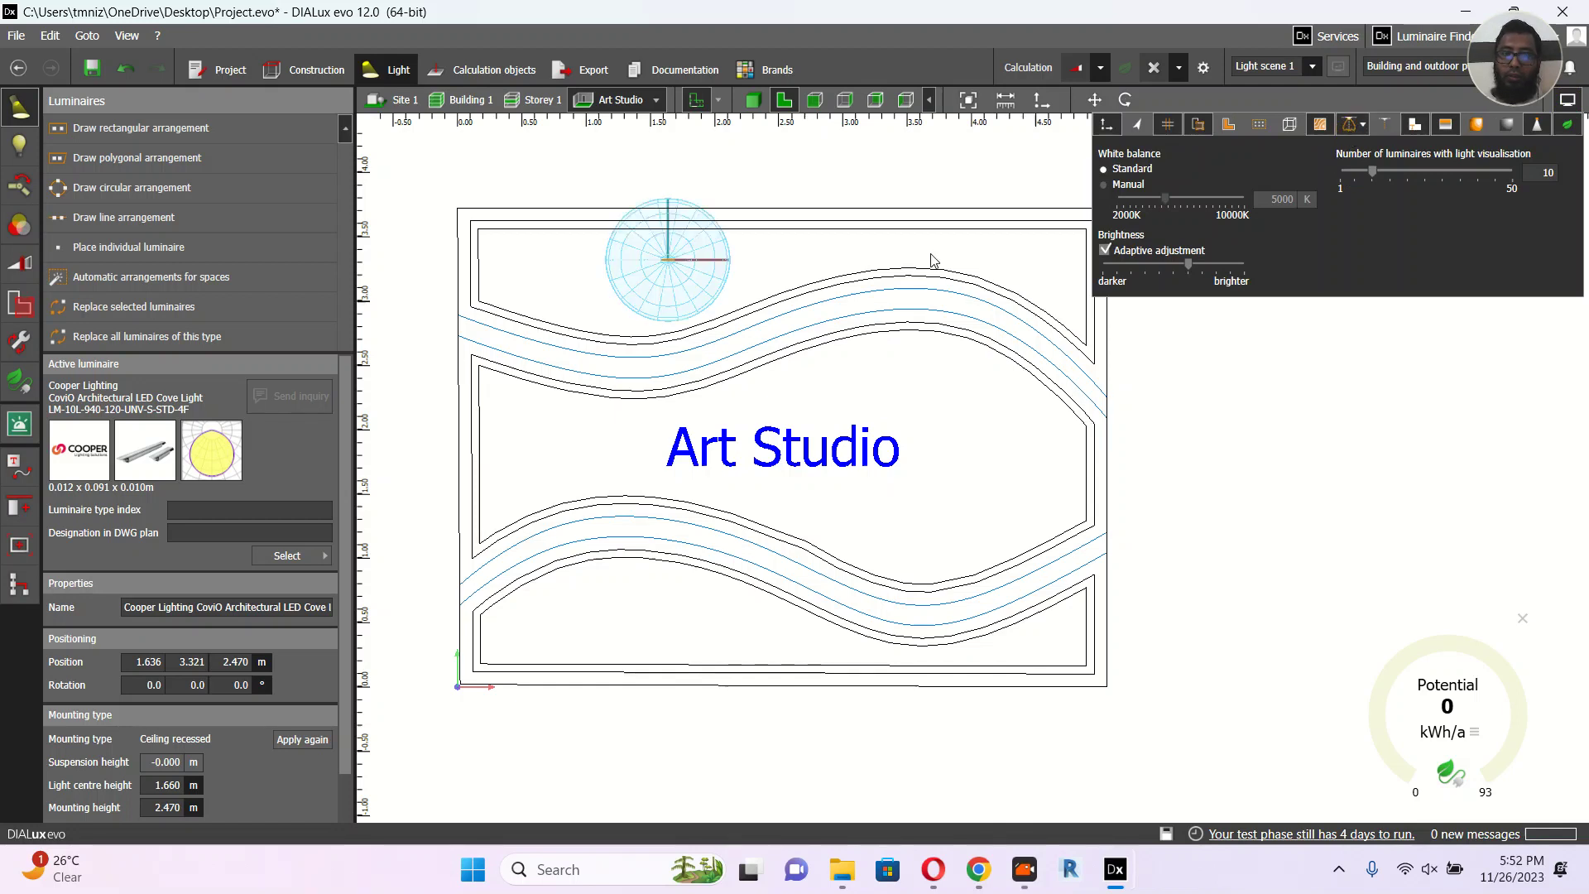
click(827, 221)
Step: In the 3D view, delete the calculation results and look up at the suspended ceilings with the placed luminaire
click(753, 100)
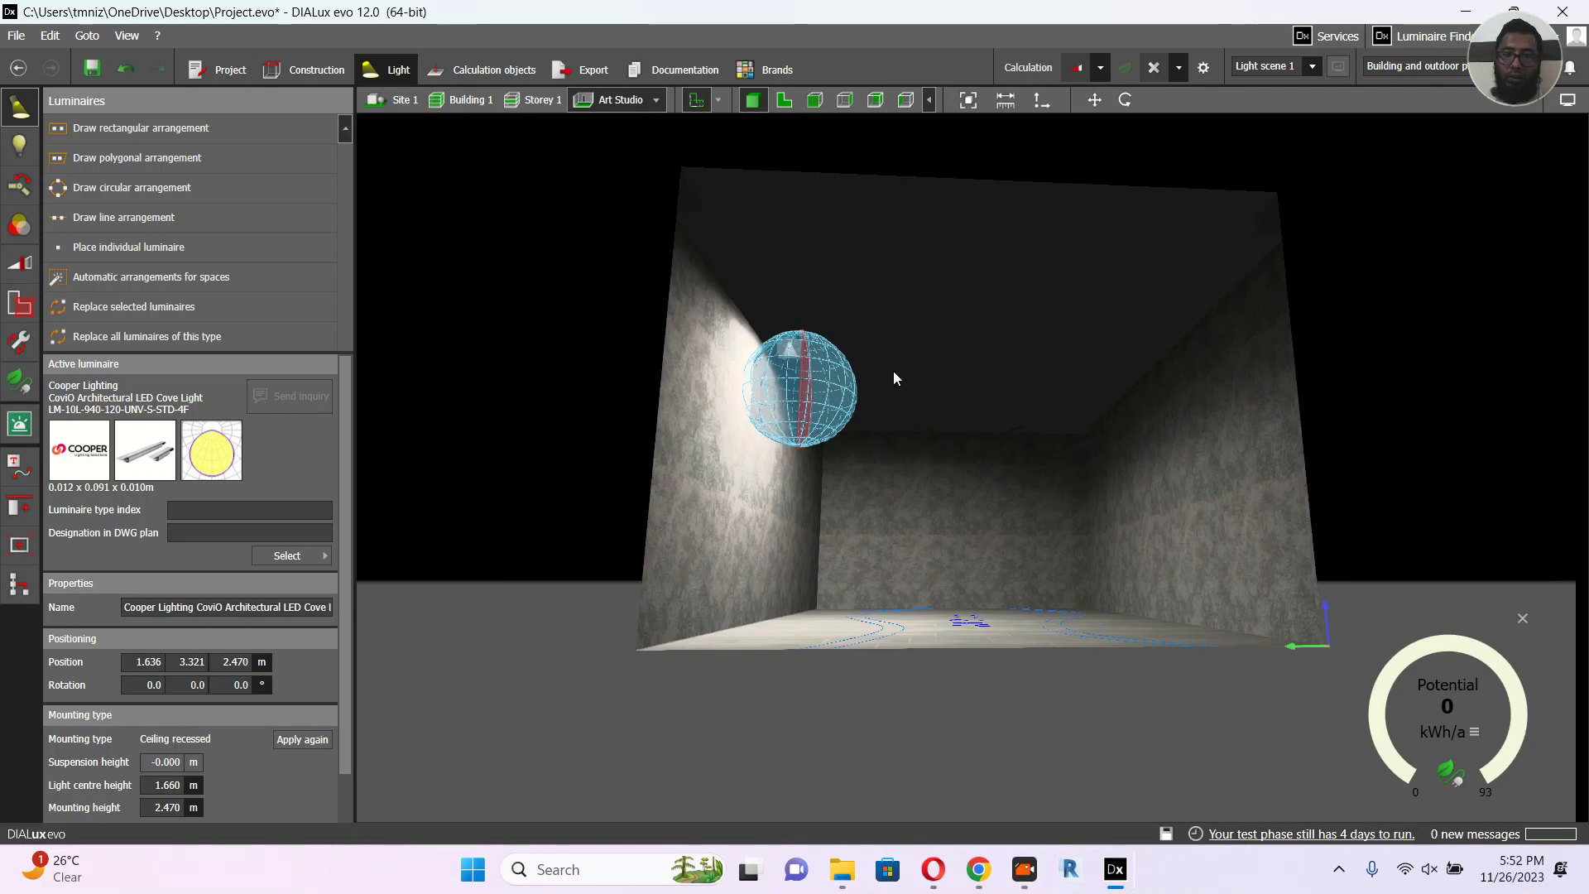
scroll(981, 230, up, 1)
drag(980, 231, 997, 295)
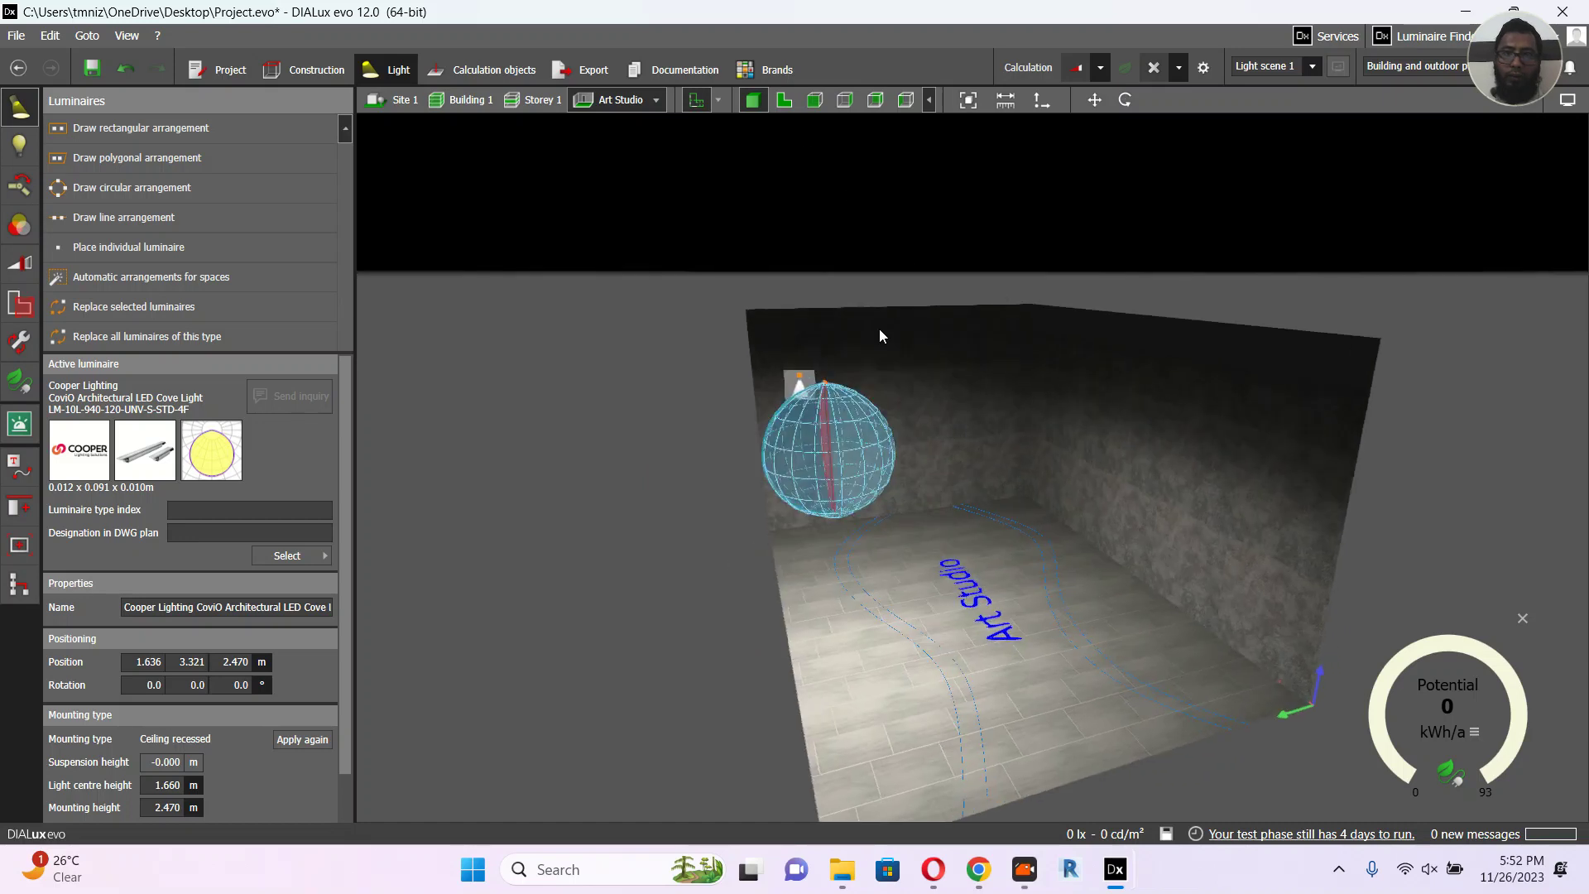
click(783, 100)
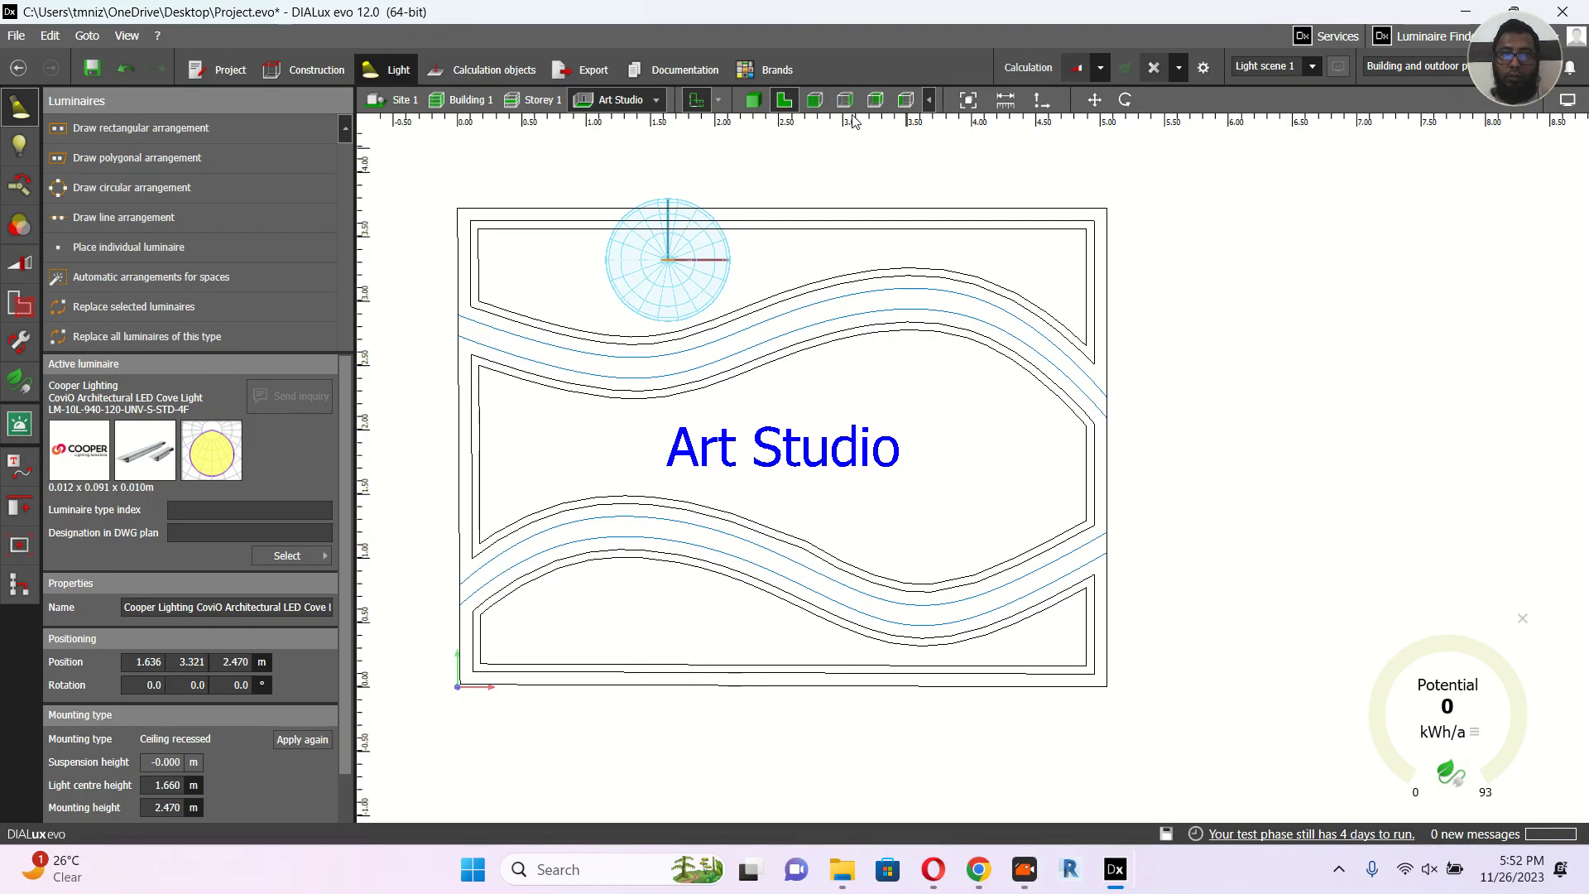
click(747, 97)
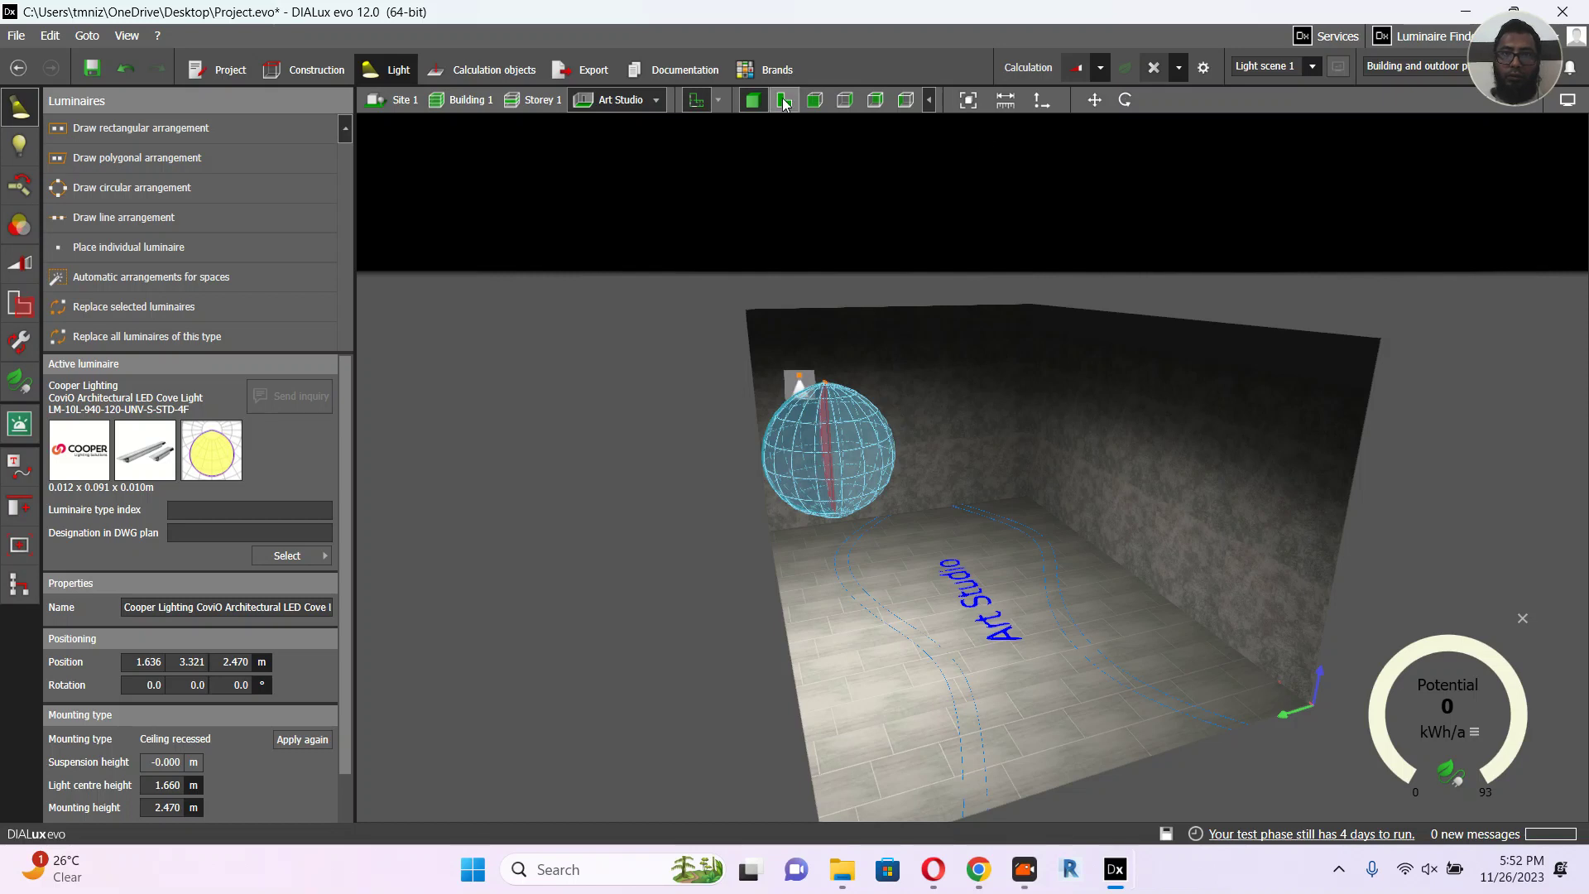
click(1147, 73)
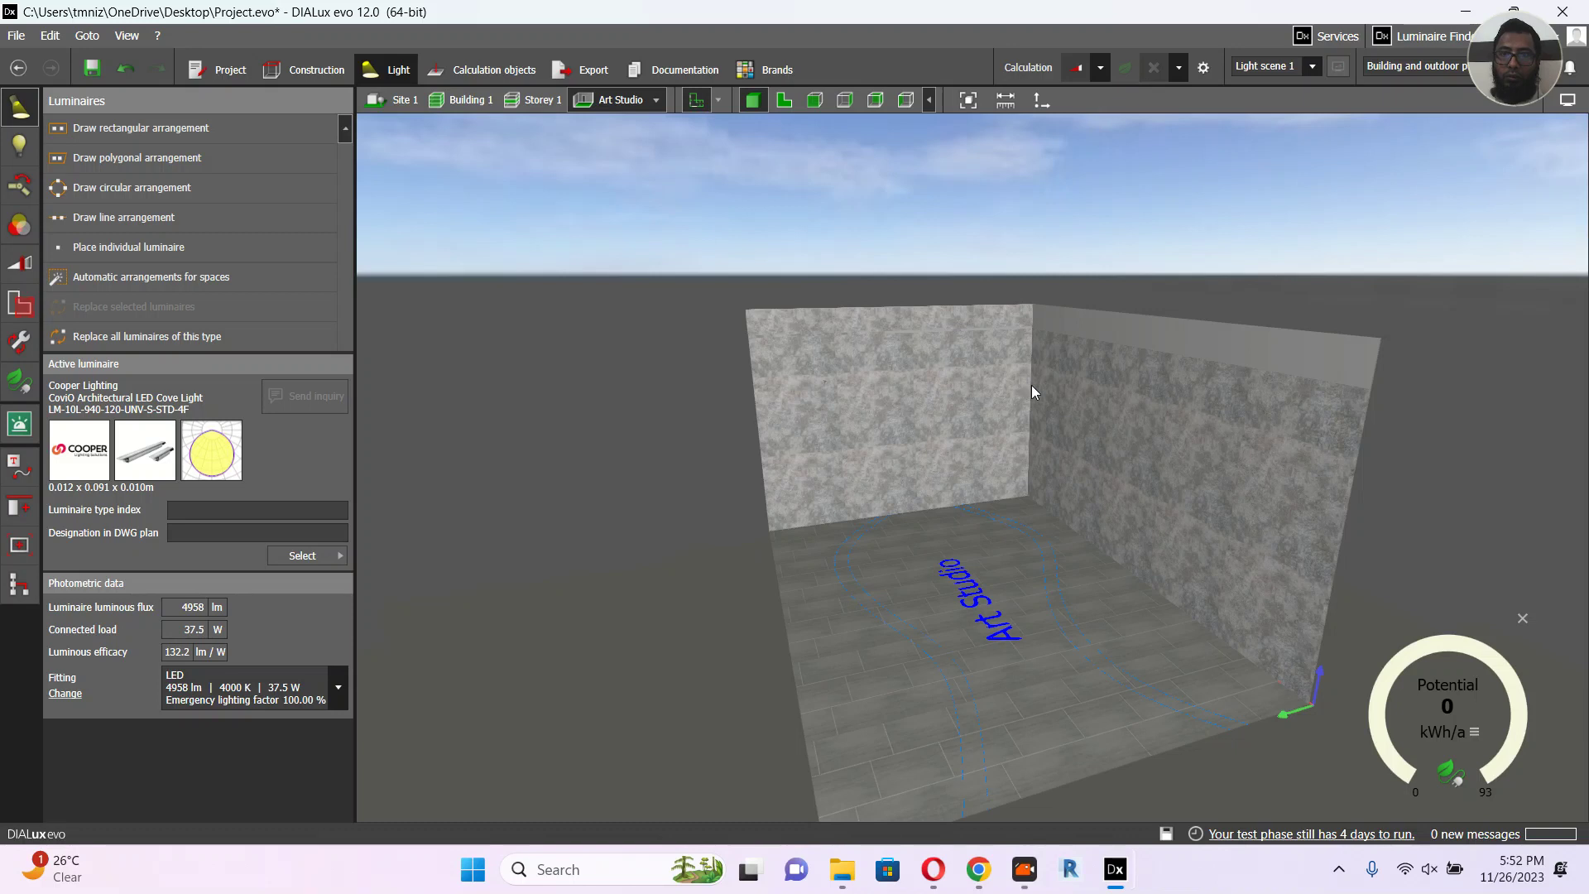
drag(1031, 385, 941, 369)
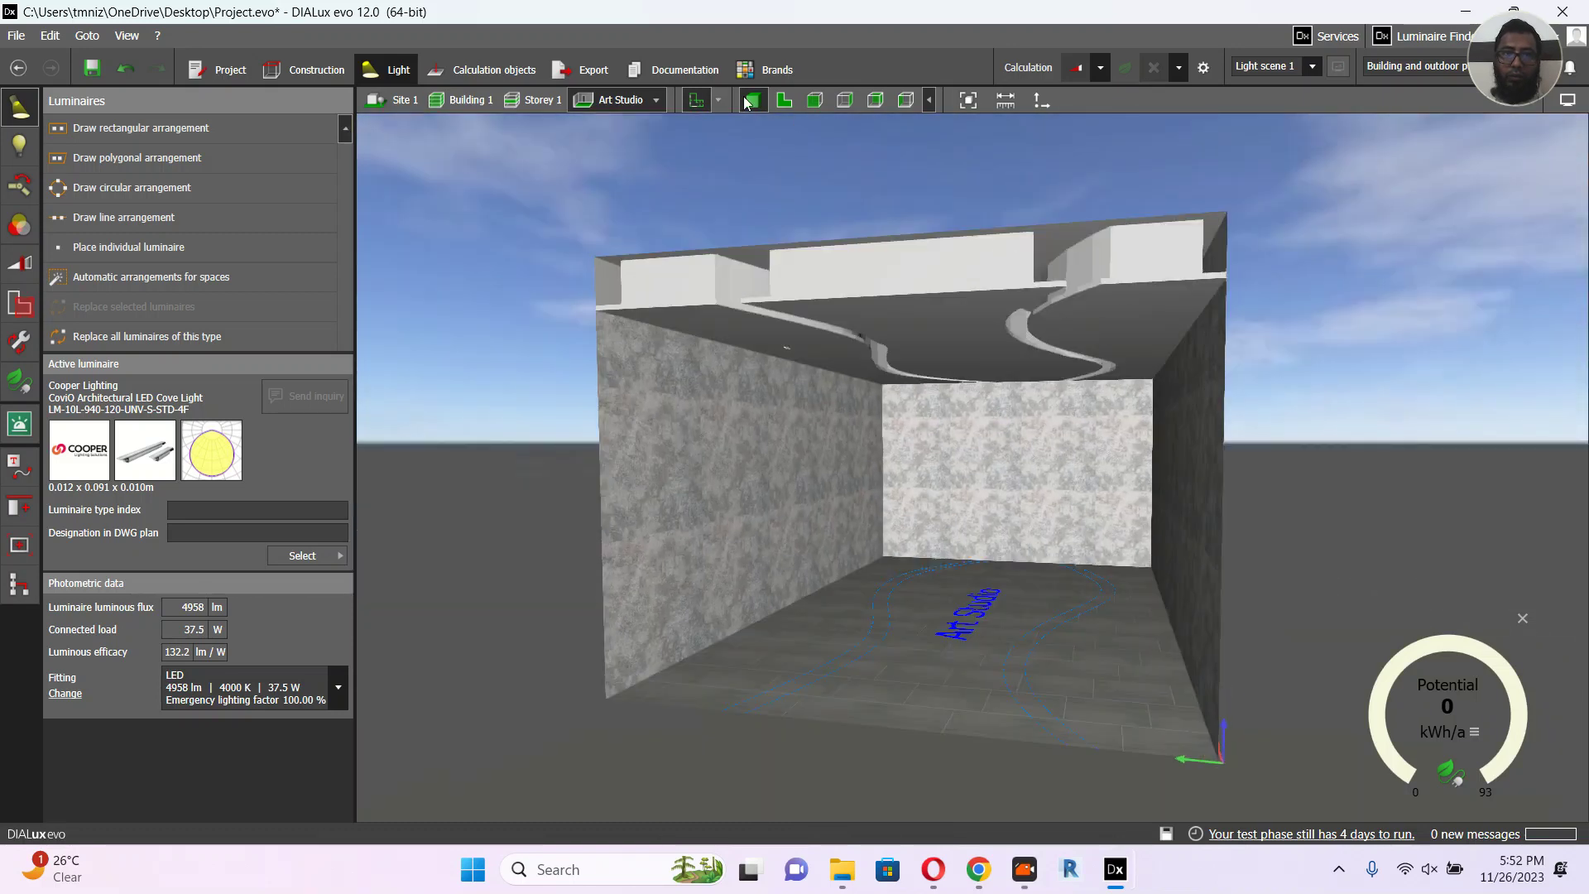
Step: Select the cove luminaire in the floor plan and, in the front view, move it up to a mounting height of 2.530 m
click(783, 100)
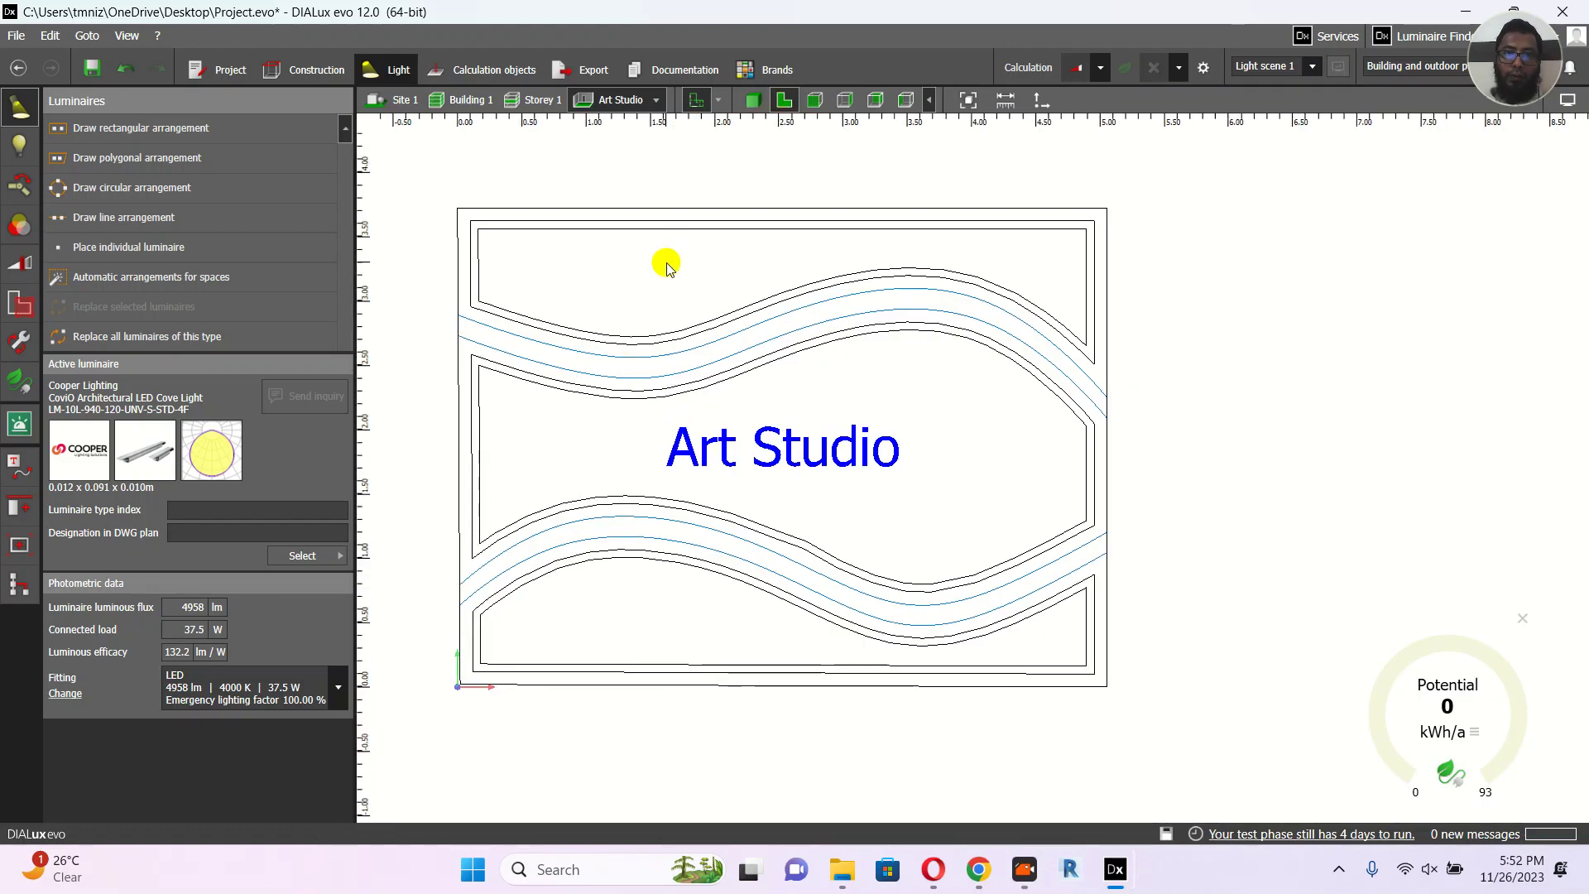
click(669, 263)
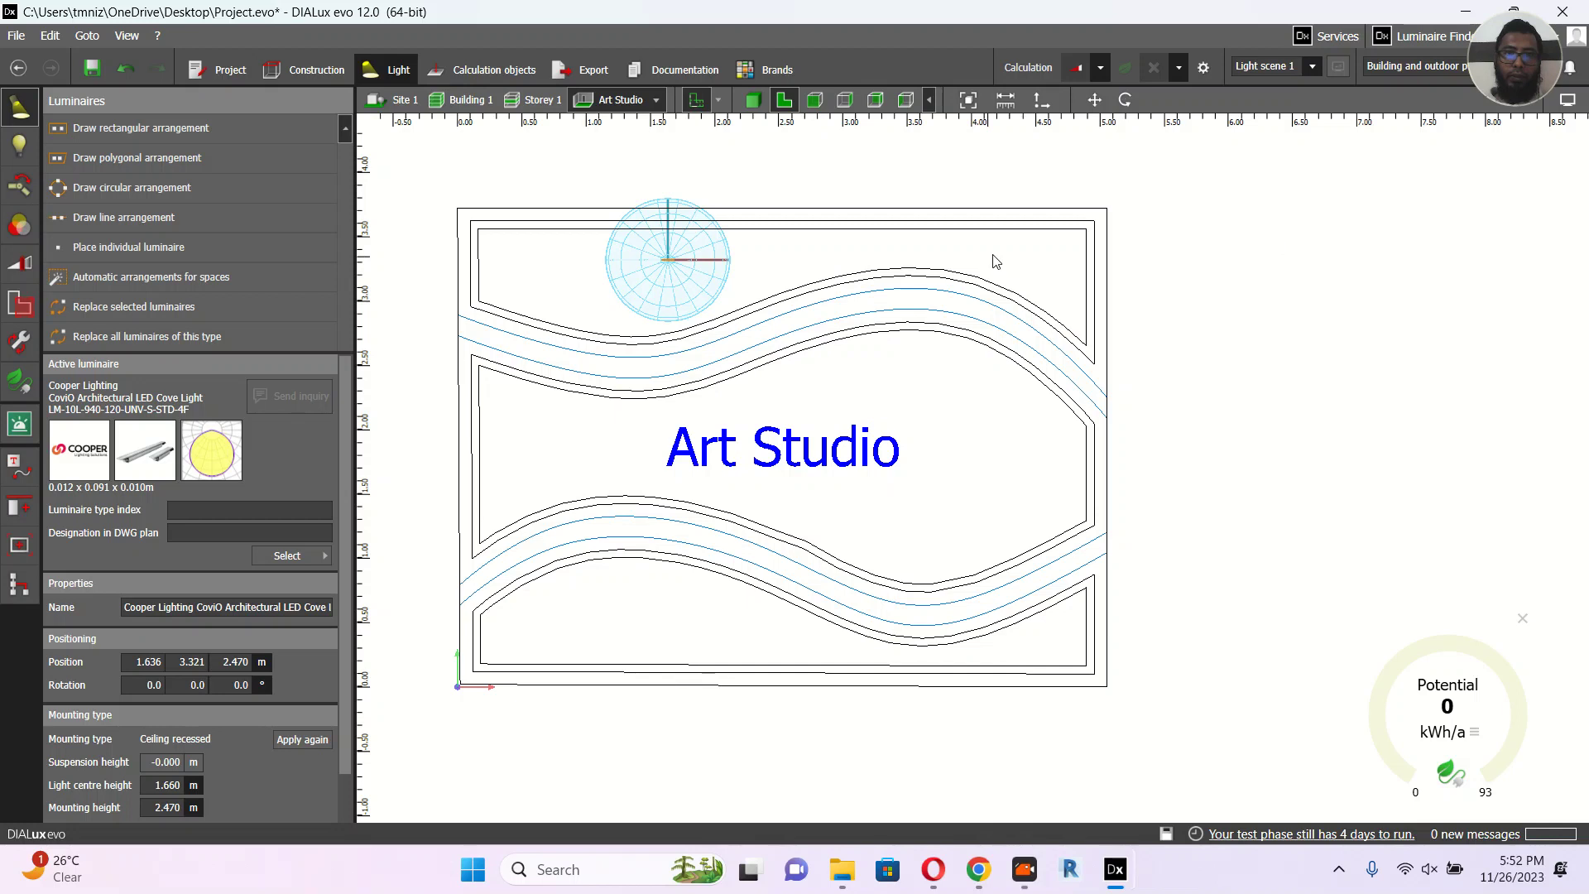
click(814, 100)
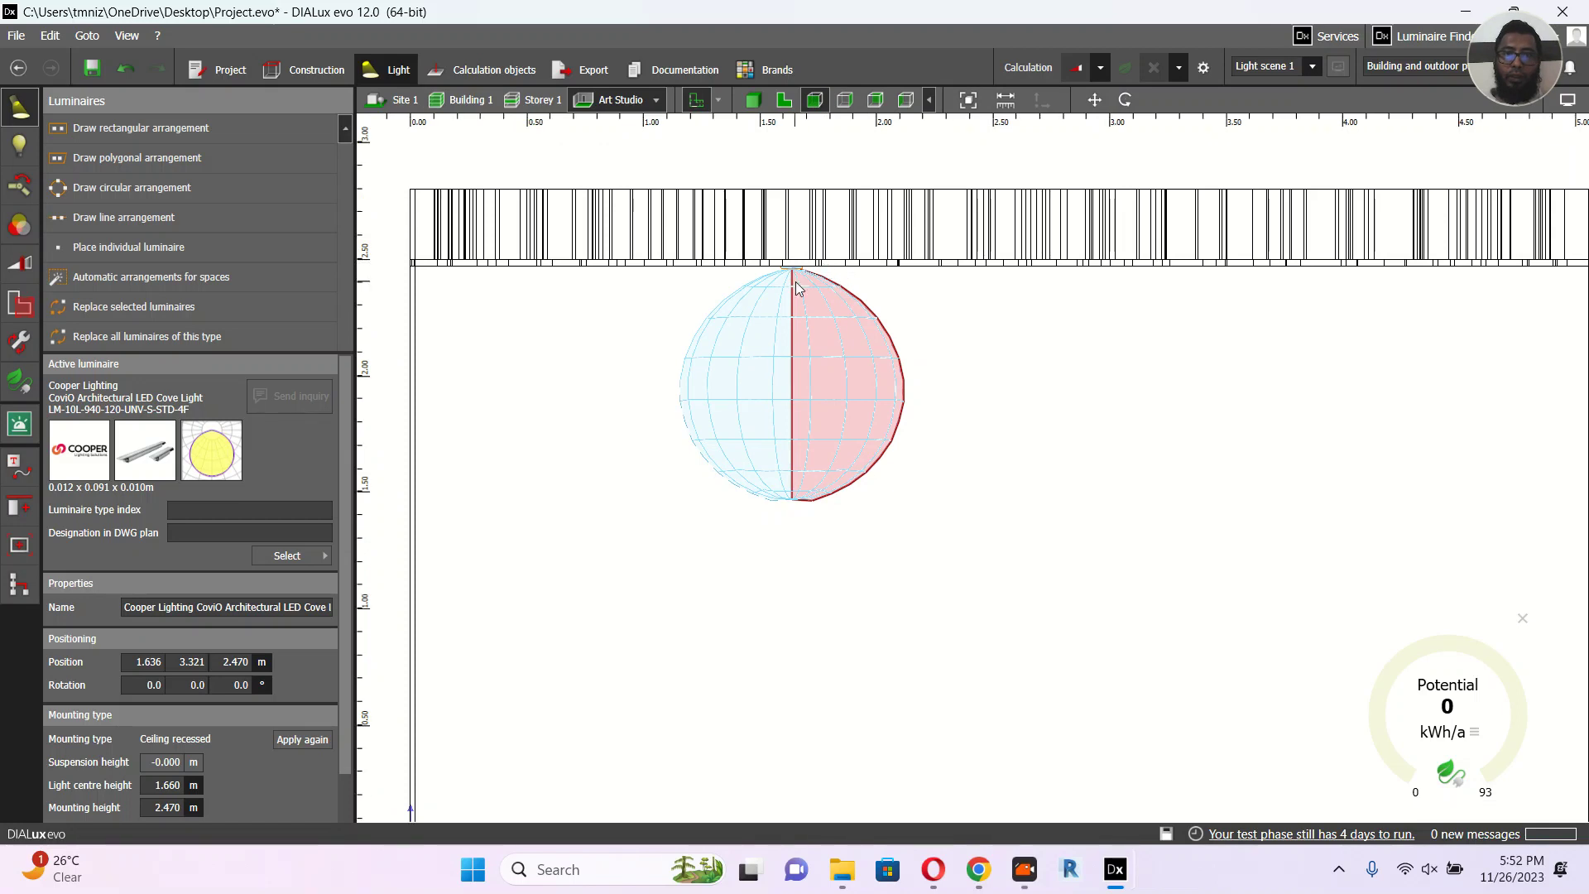
scroll(795, 281, up, 2)
click(1090, 100)
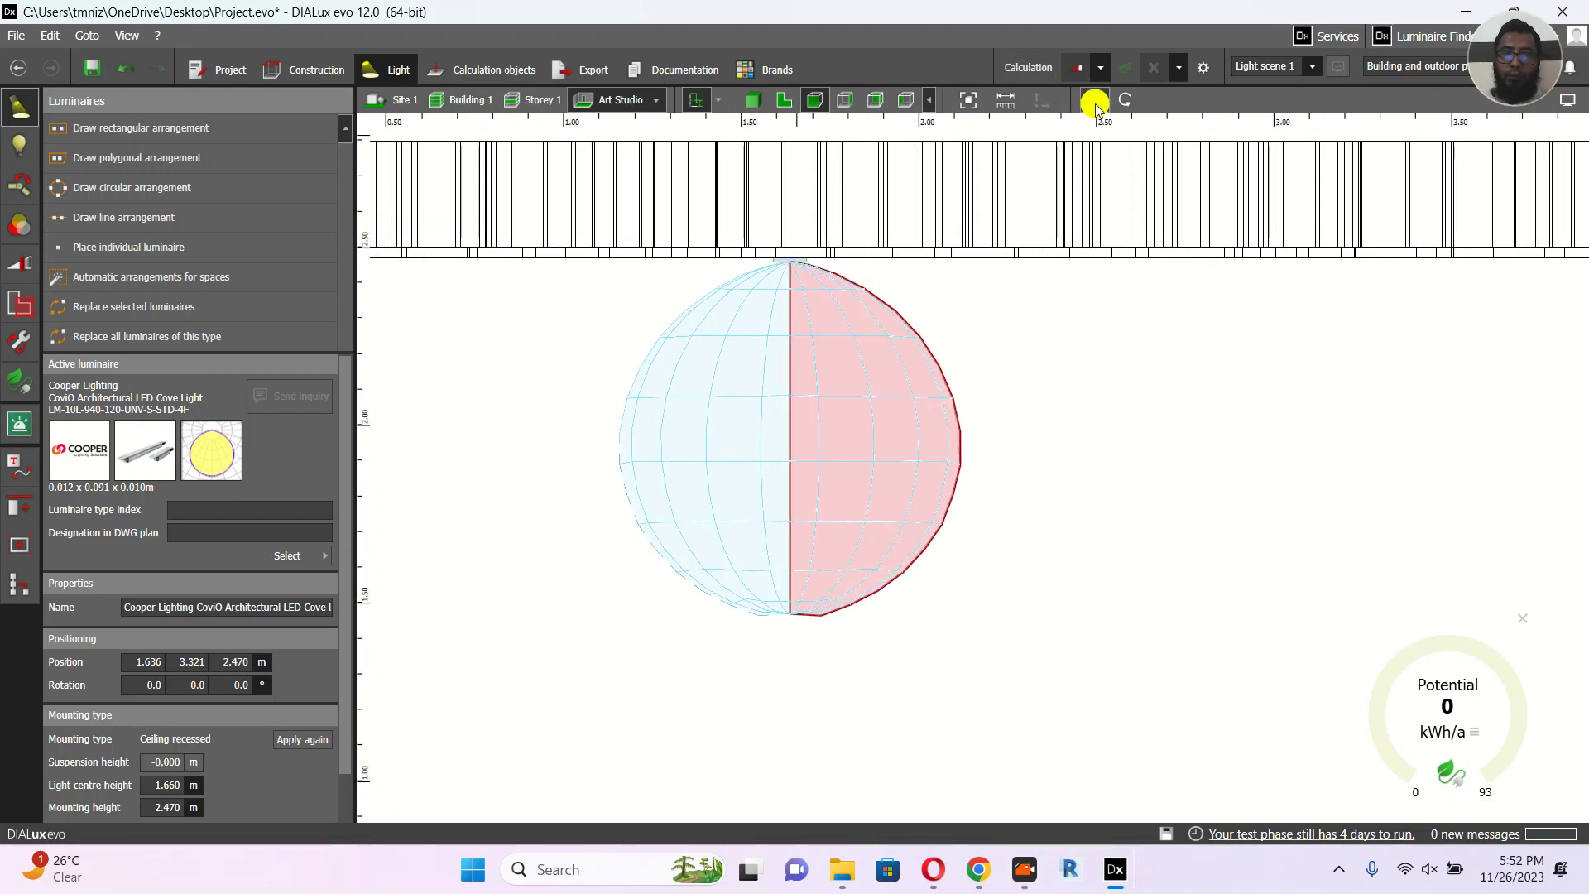
click(792, 191)
drag(792, 192, 794, 172)
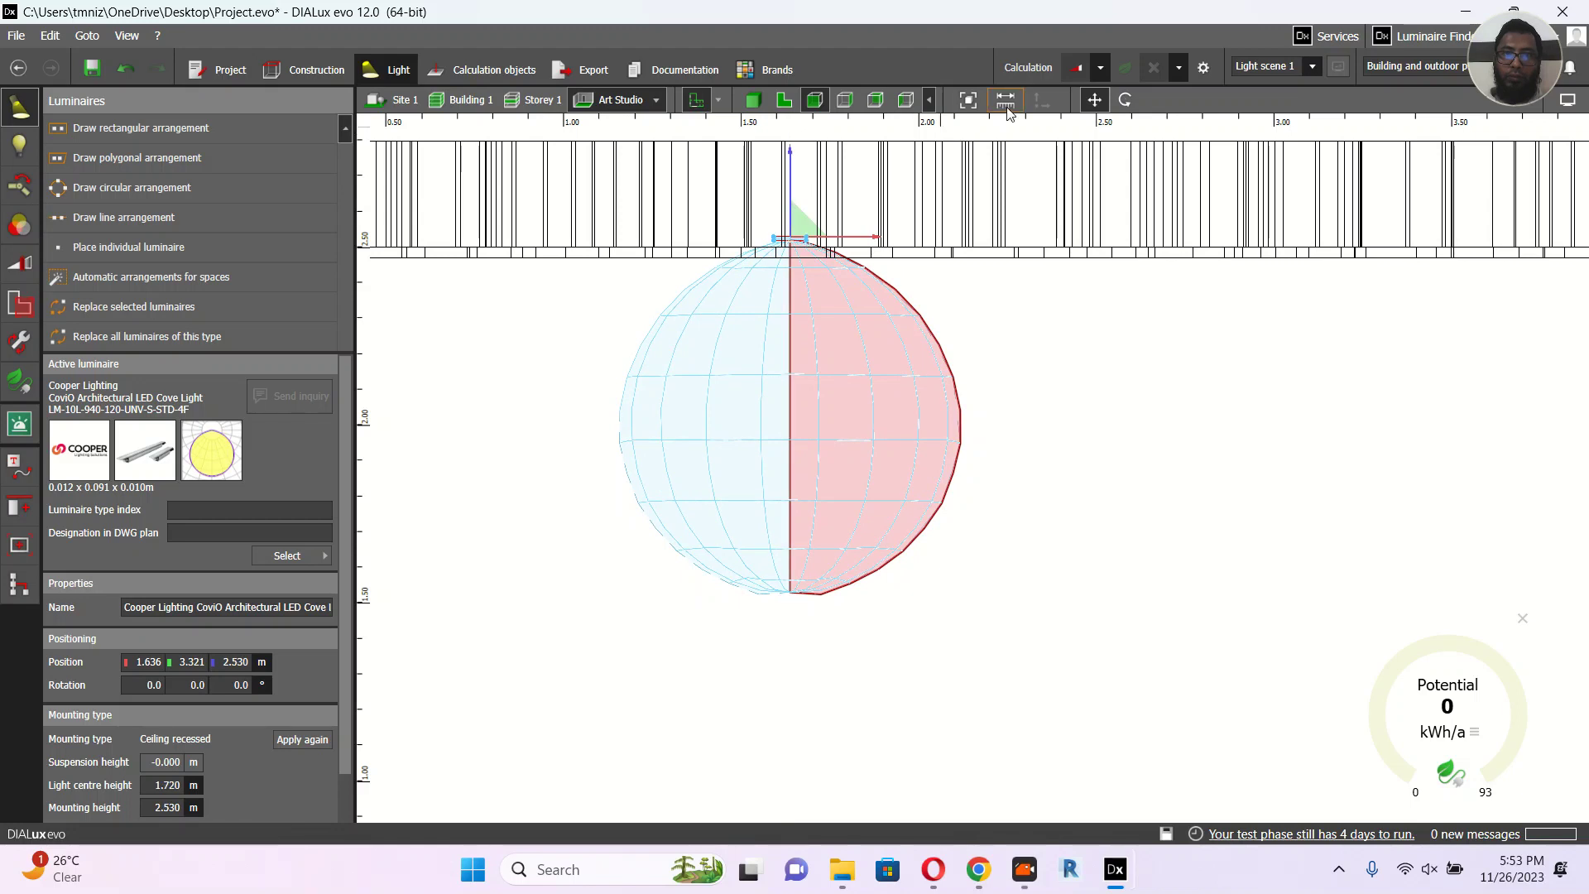
Step: In the side view, rotate the luminaire by -90° about its X axis so it emits sideways
click(844, 102)
scroll(1341, 300, up, 6)
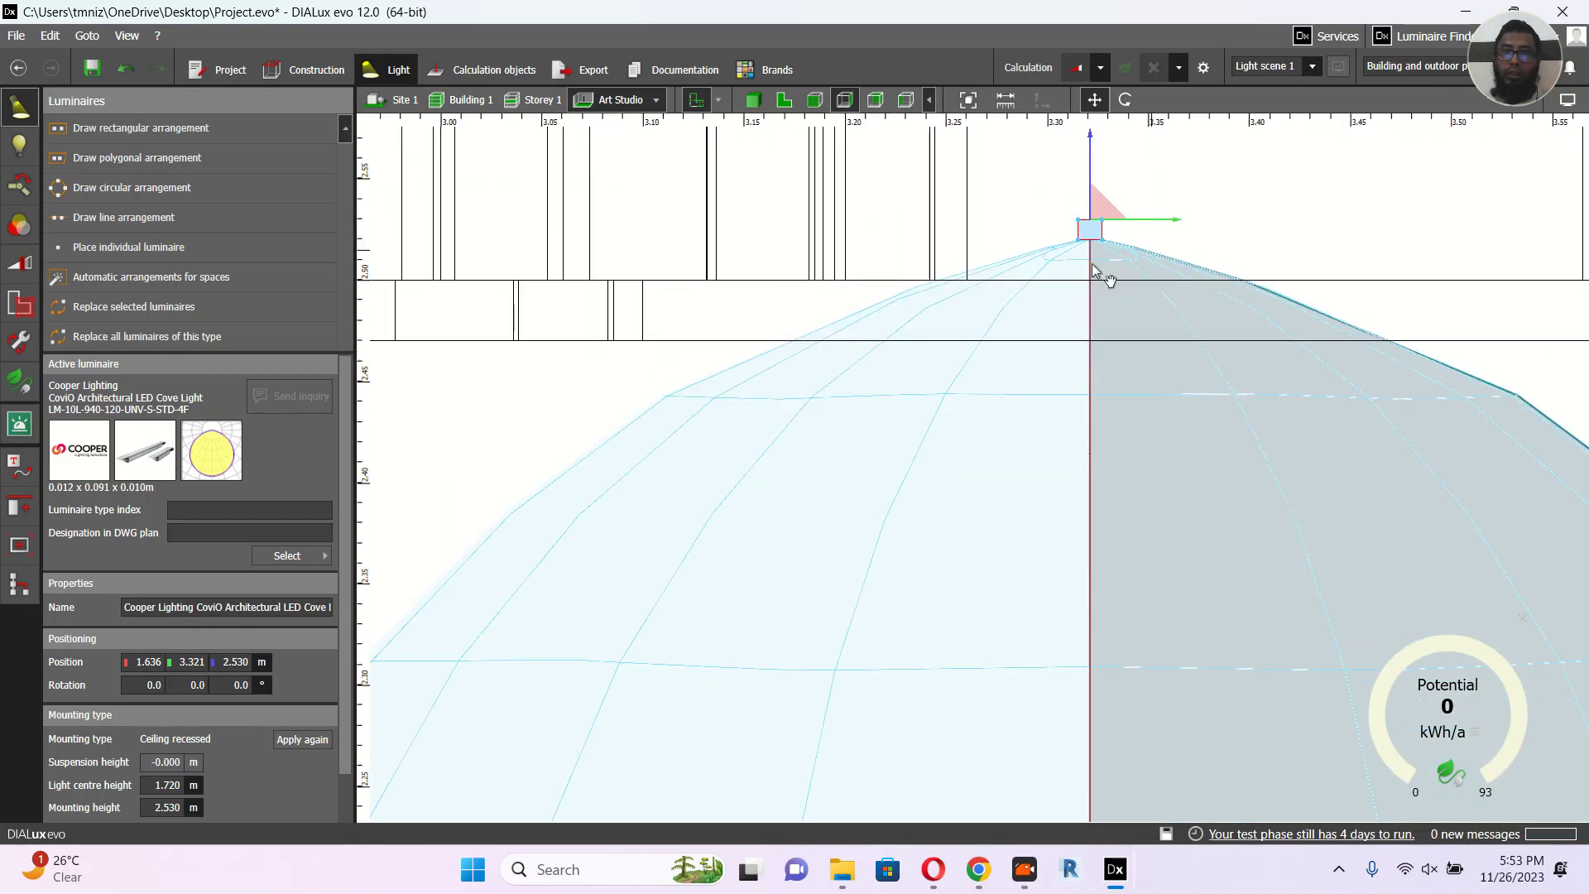
scroll(1092, 265, down, 8)
scroll(983, 301, down, 3)
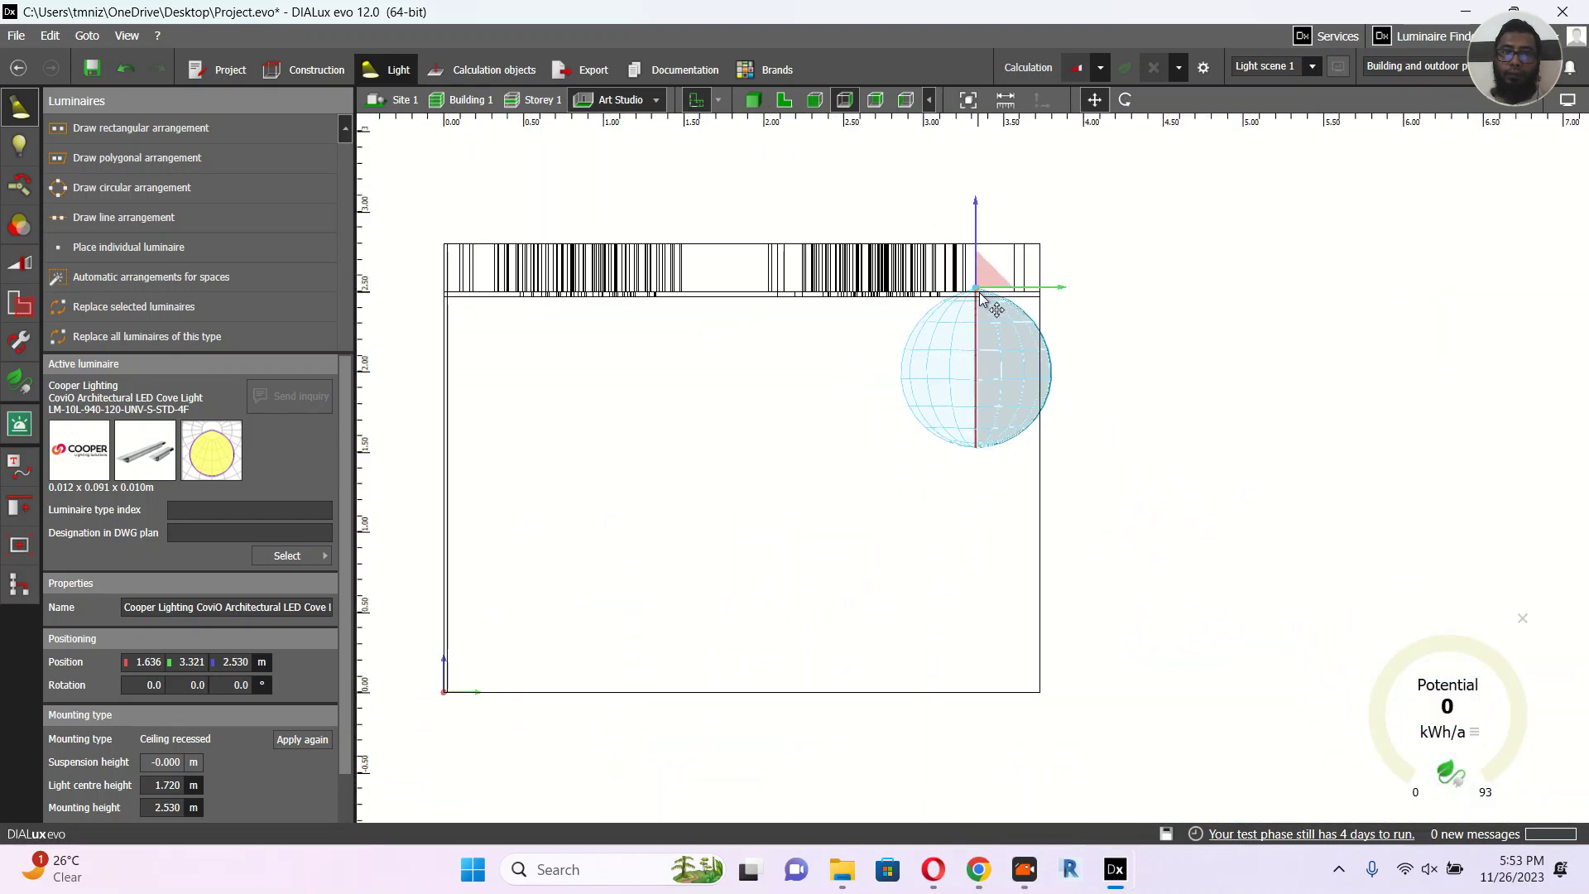
click(1132, 100)
drag(1068, 286, 975, 376)
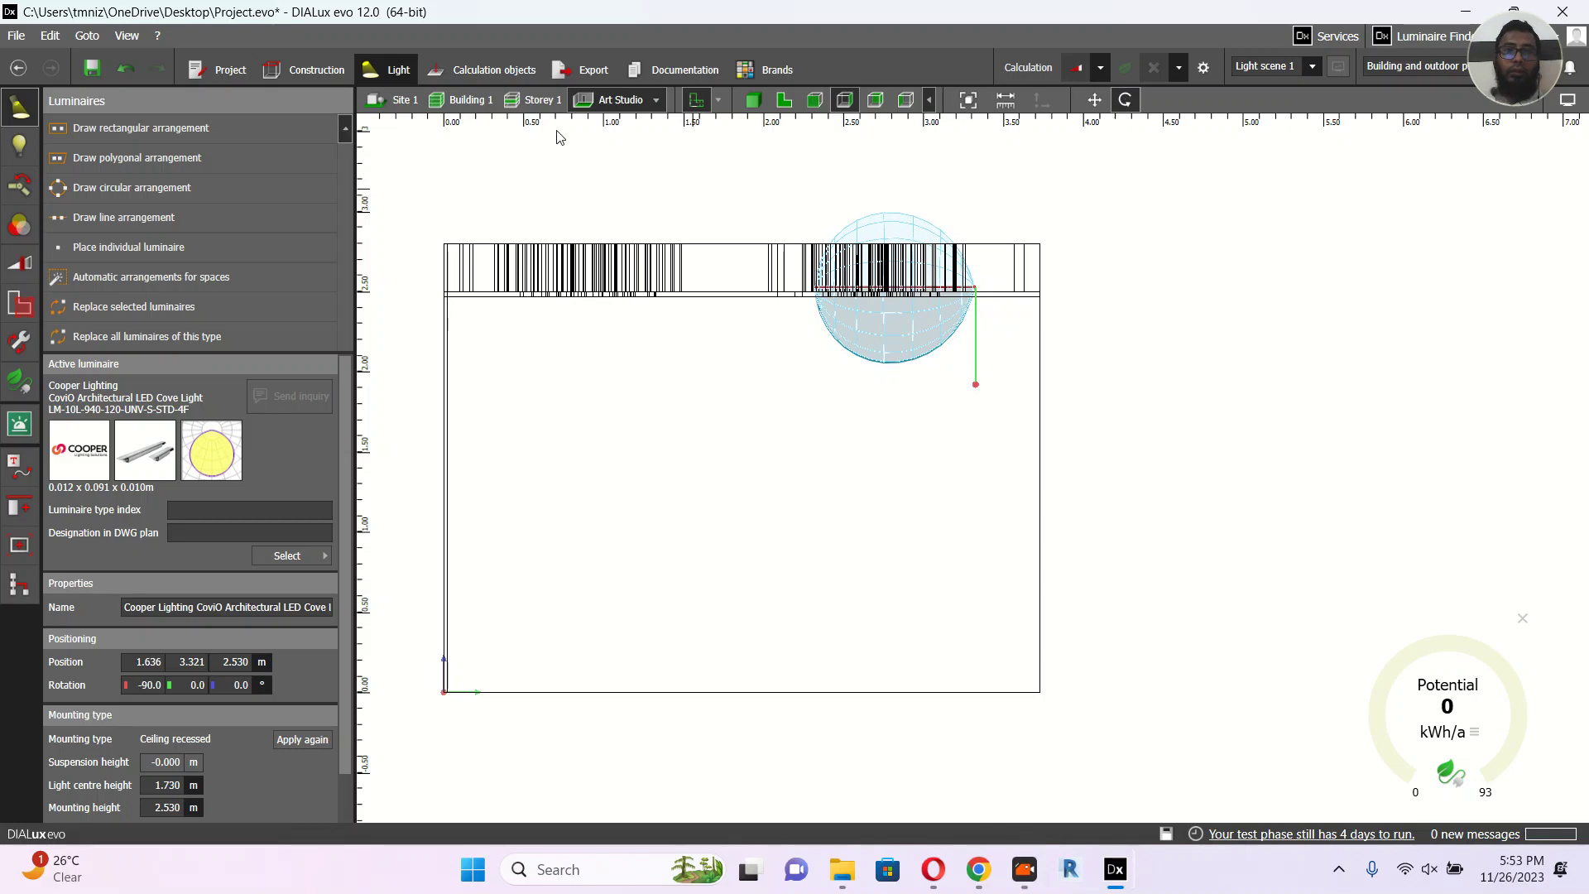
Step: In the floor plan, move the luminaire to the room's upper wall at about X 2.20 m, Y 3.64 m
click(782, 102)
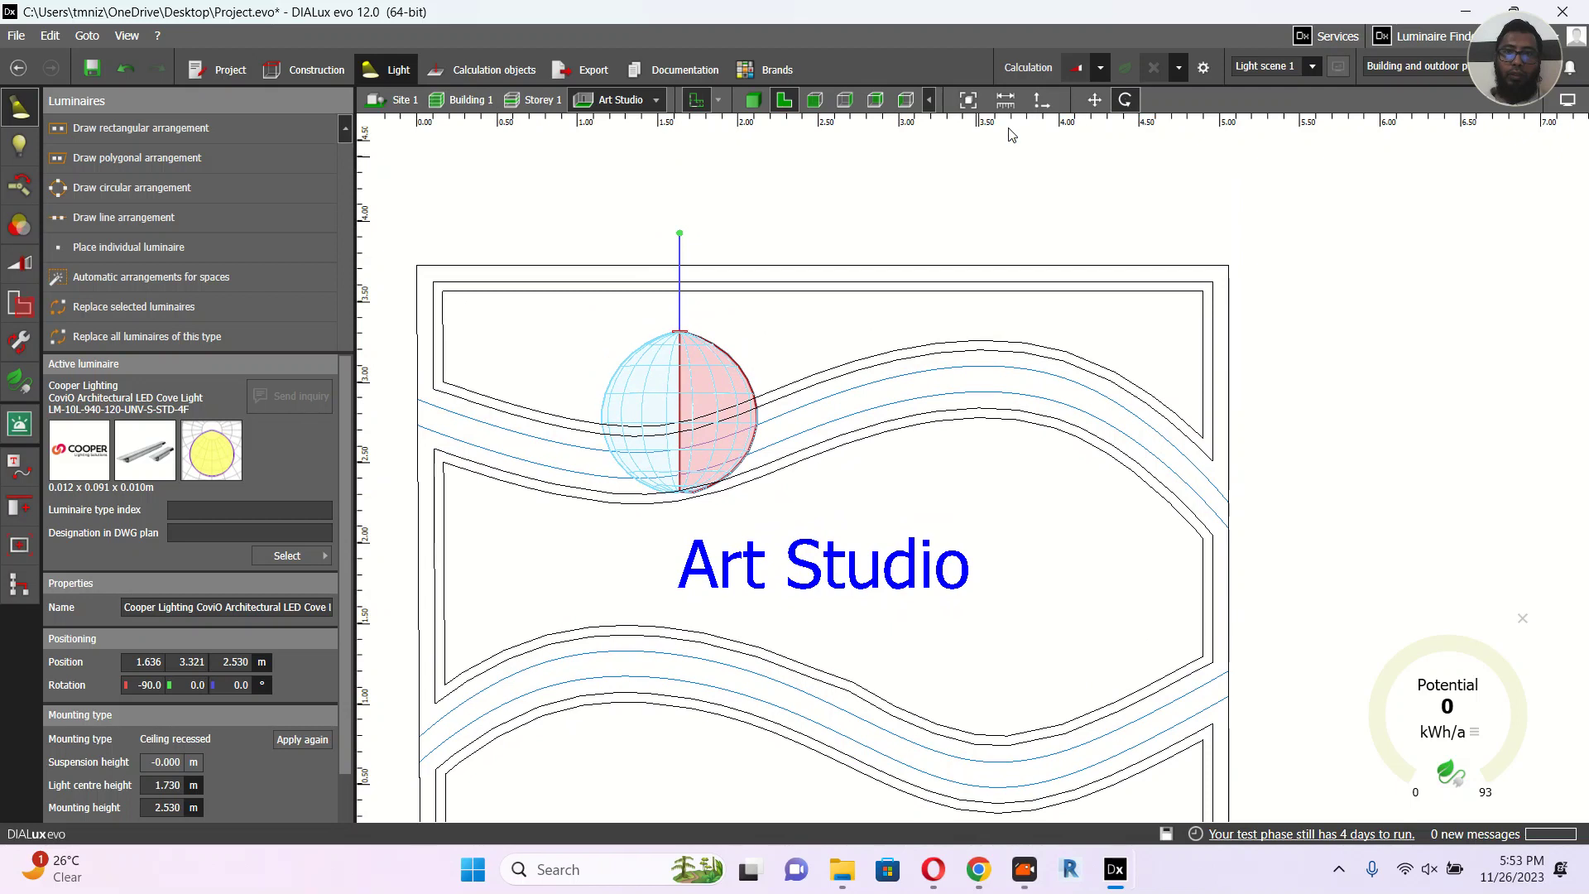
click(1094, 100)
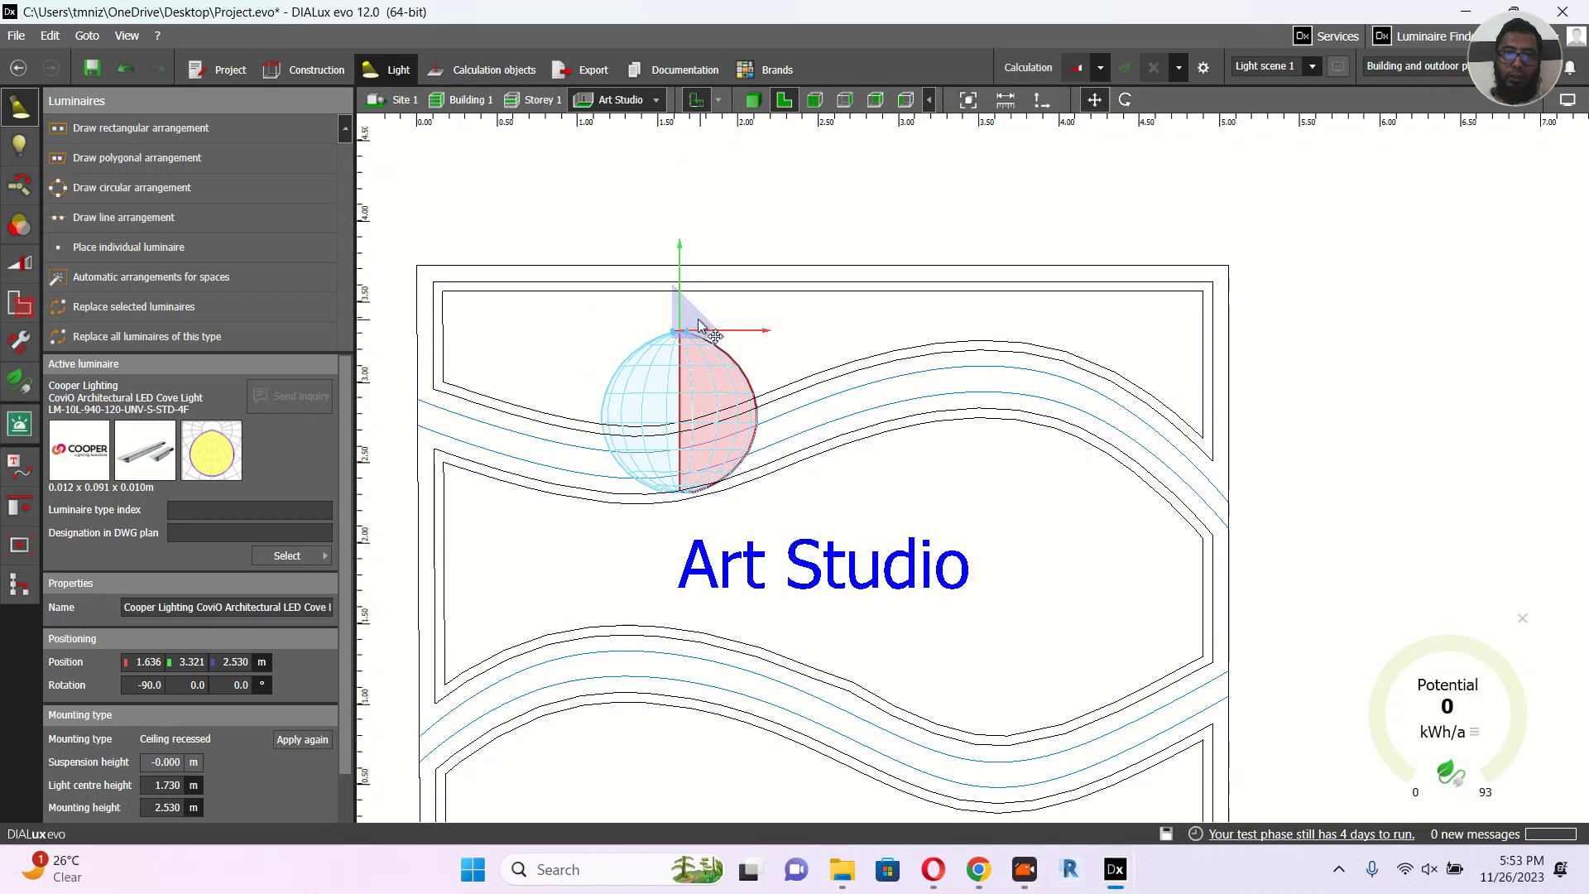
drag(700, 326, 789, 274)
right_drag(550, 319, 665, 268)
middle_drag(672, 309, 633, 306)
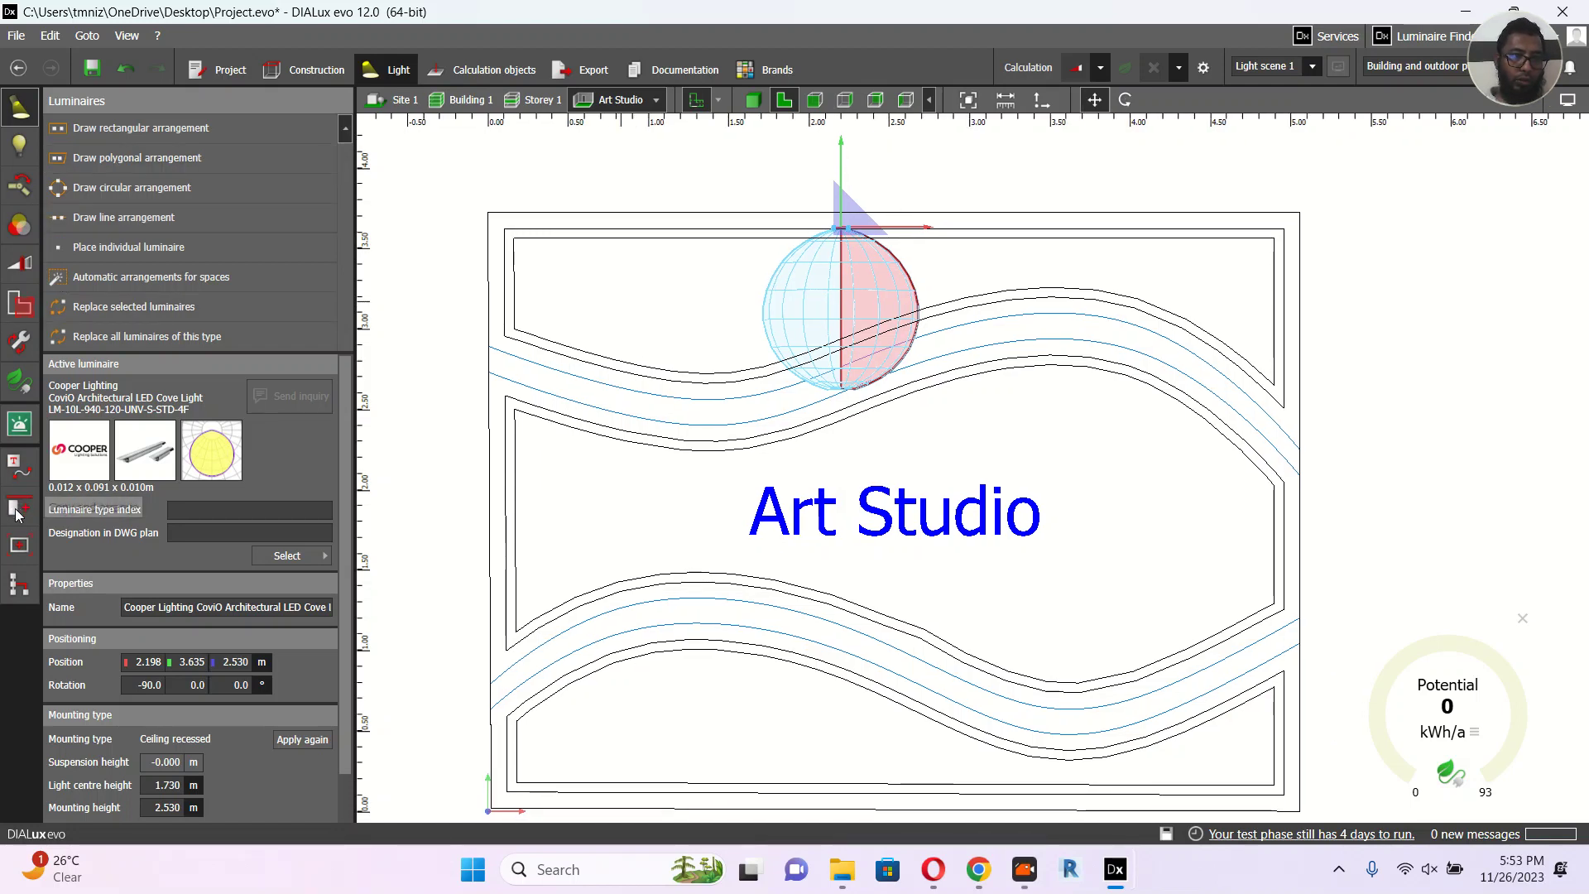
Step: Start copying the luminaire along an existing reference line, with the uppermost wavy reference line as the path
click(17, 509)
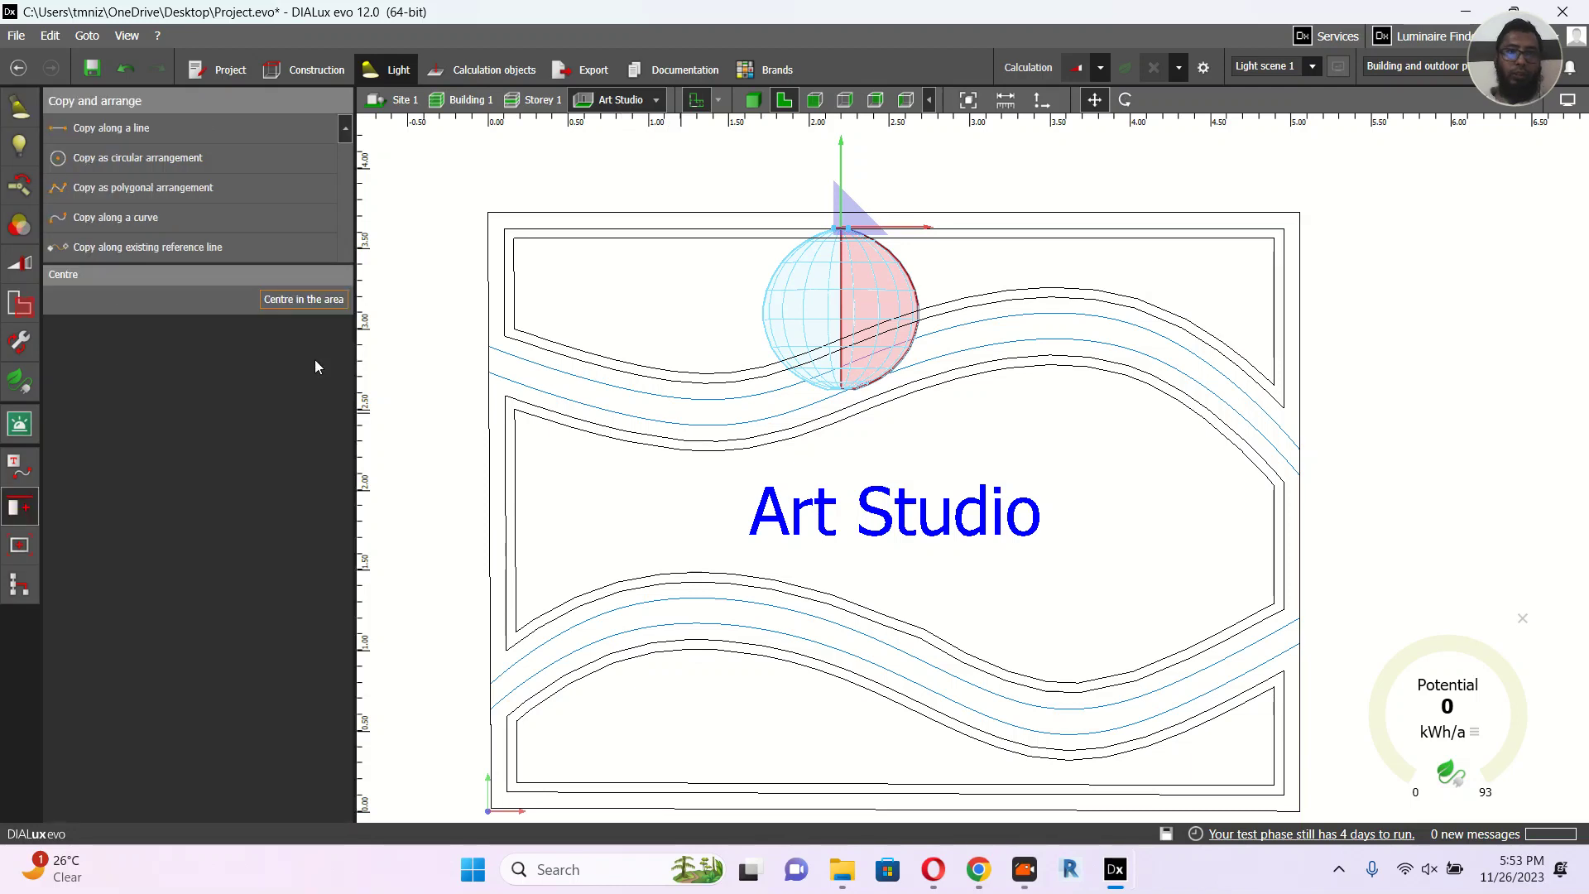
click(124, 250)
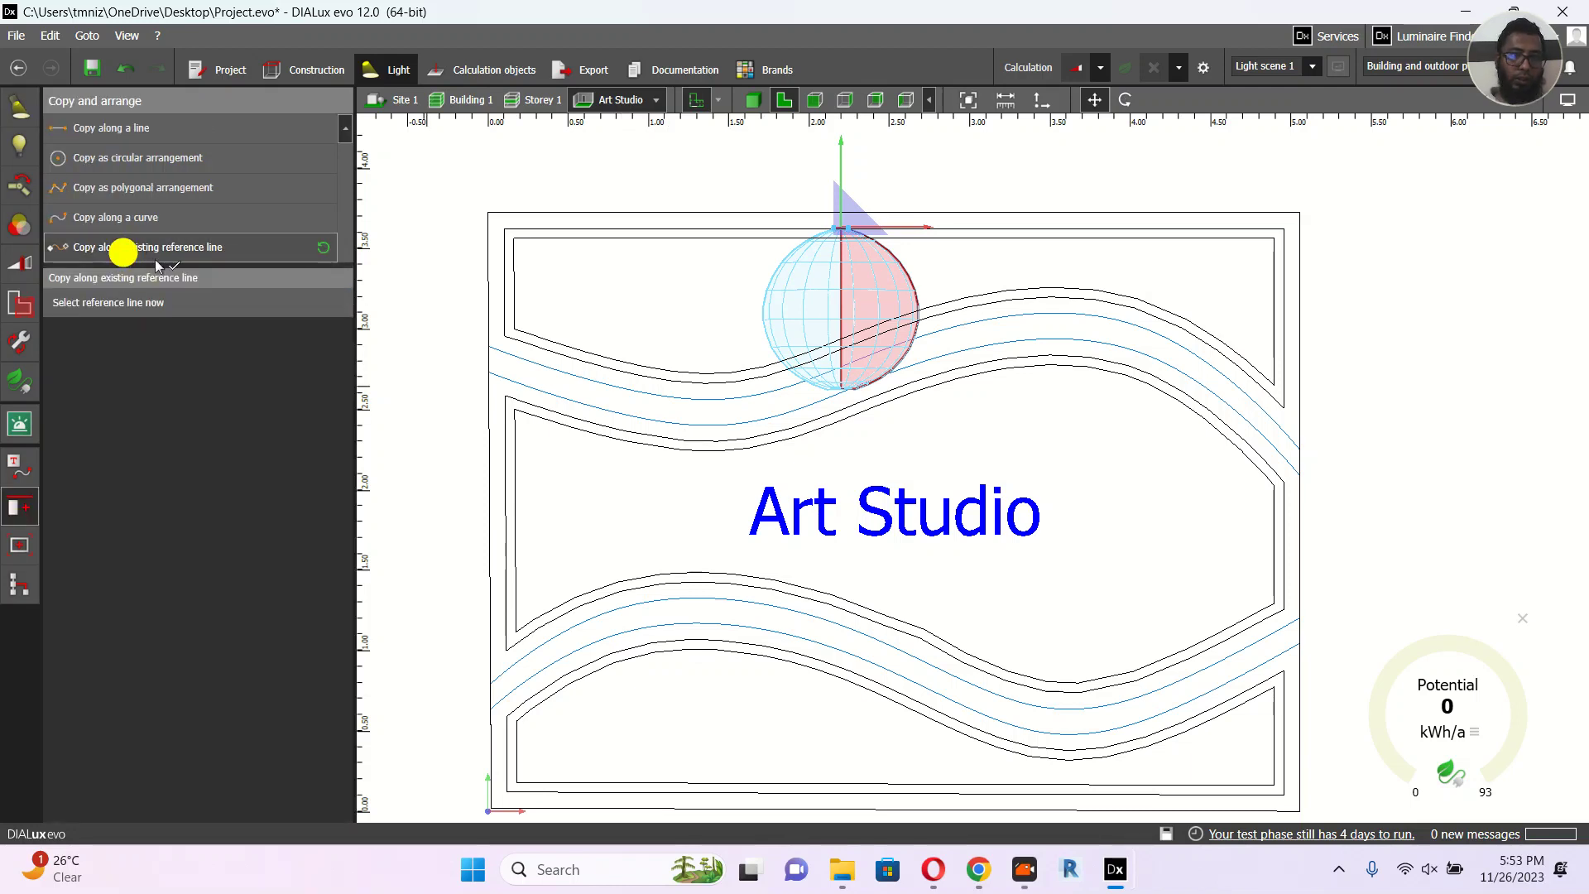
click(560, 374)
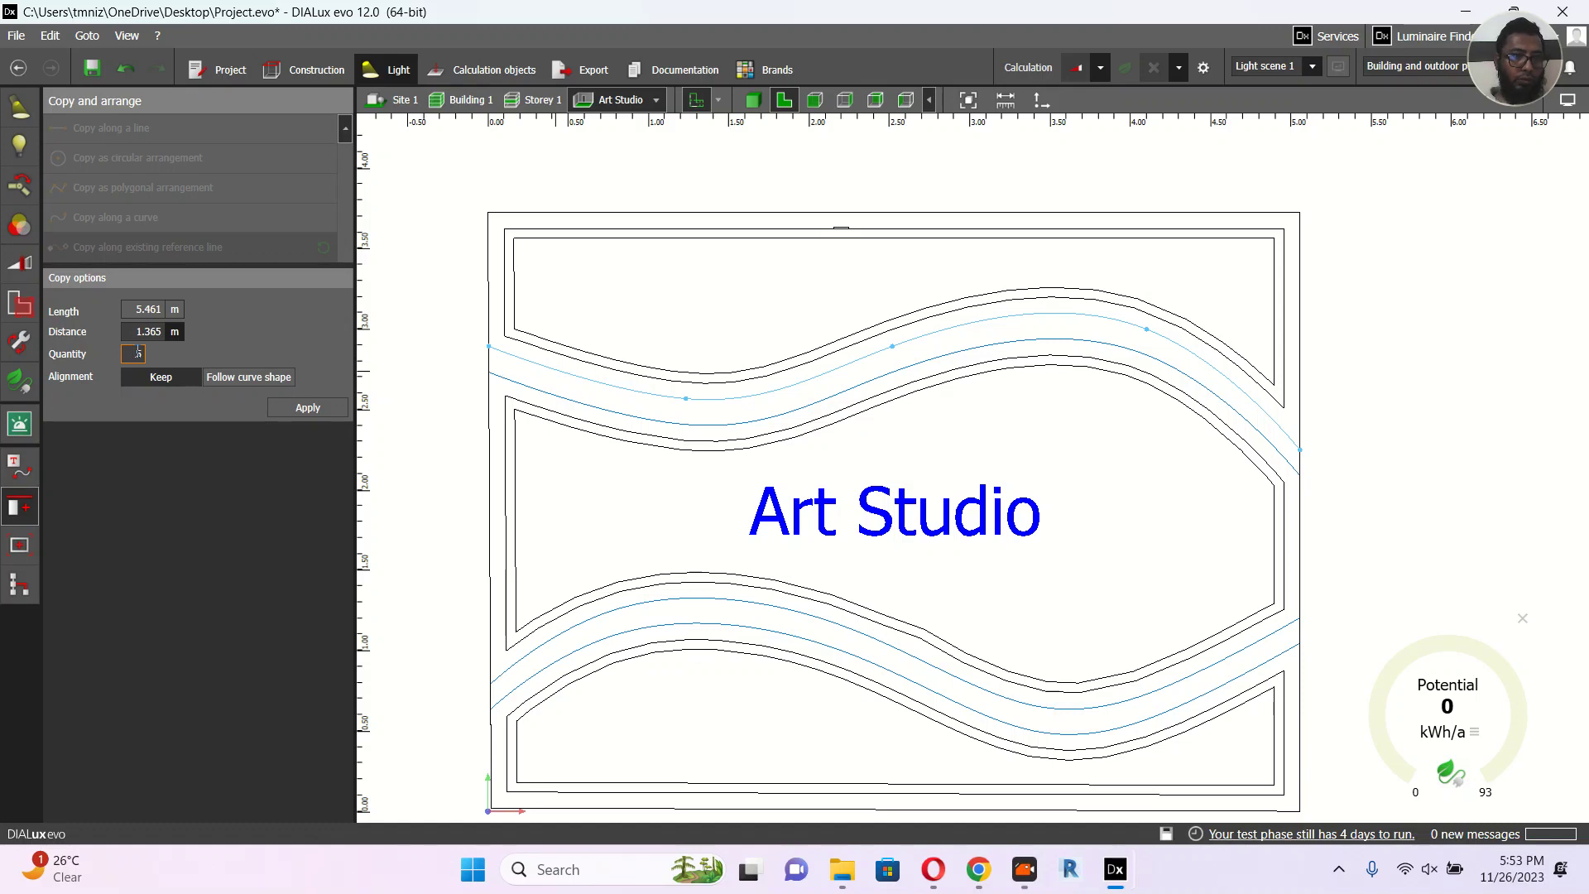
double_click(135, 353)
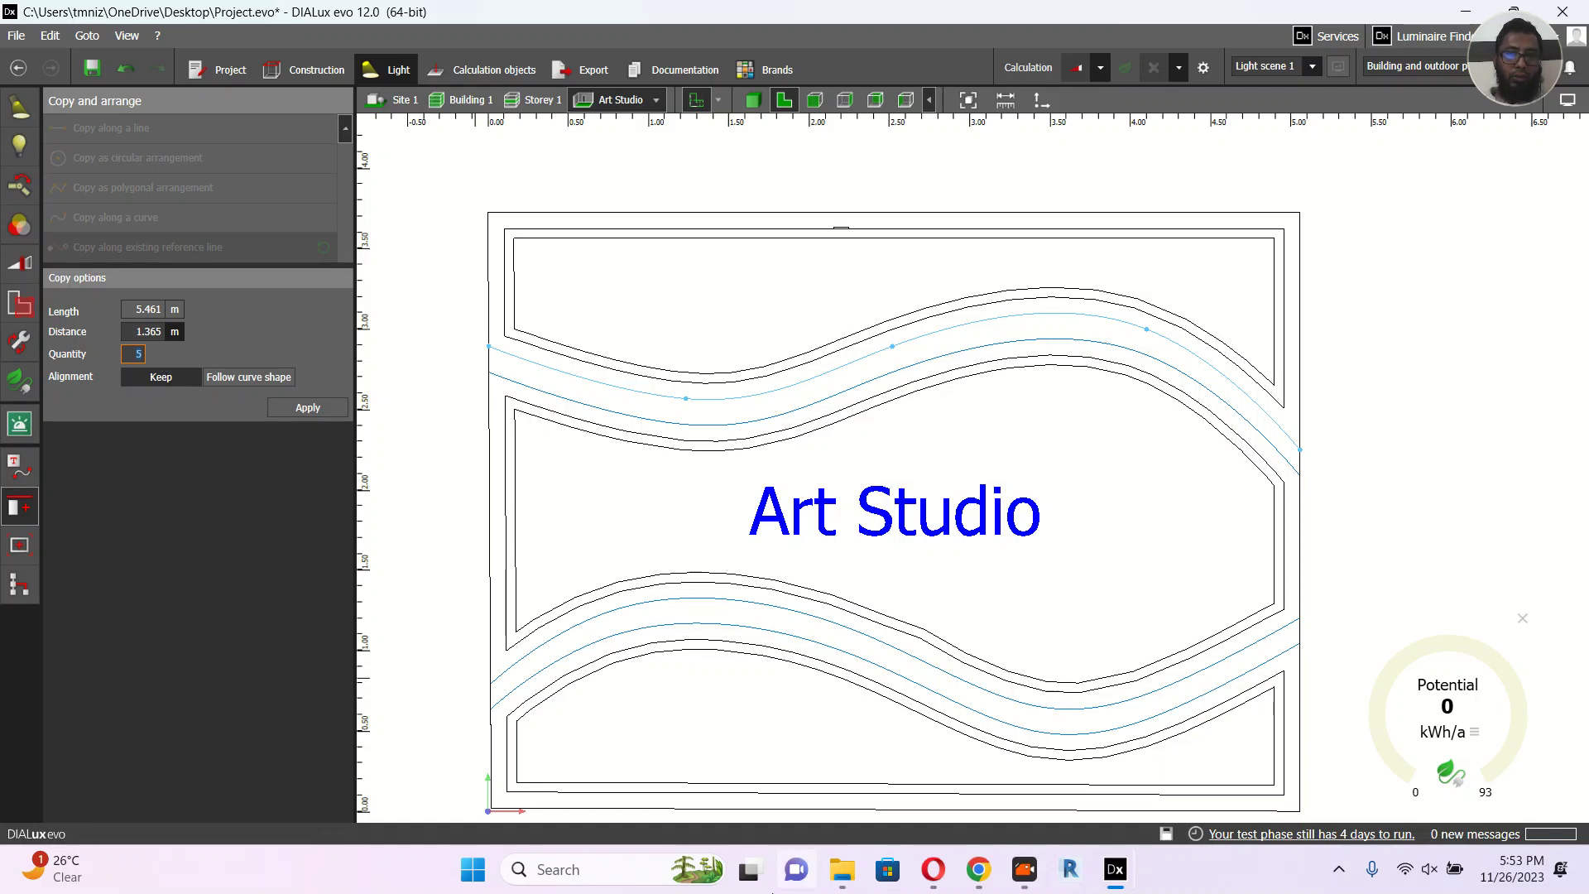
click(550, 869)
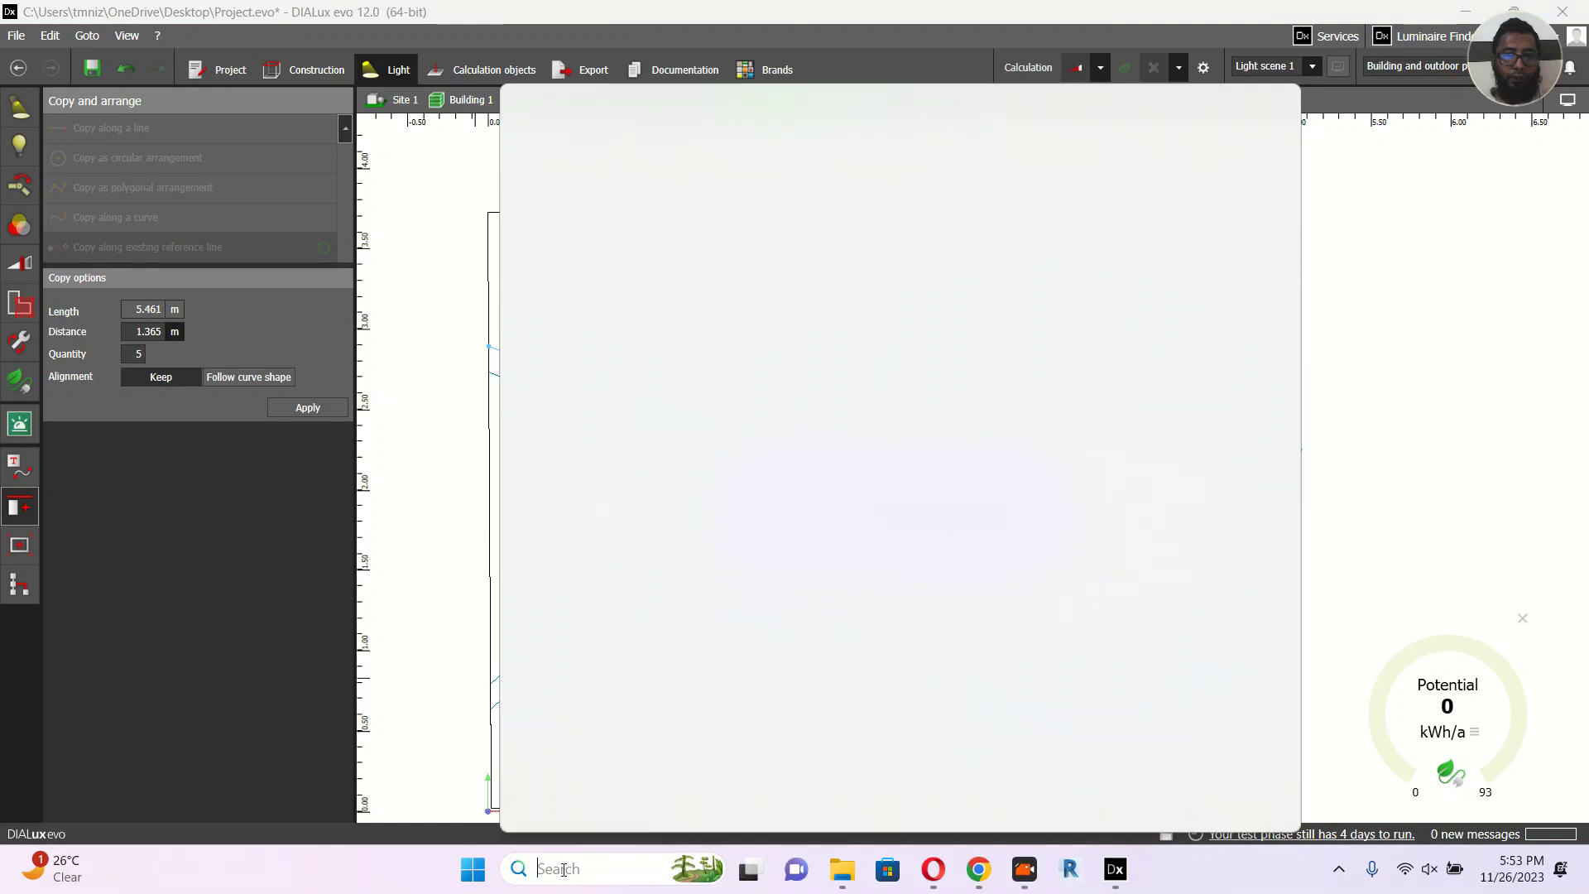
text(calculator)
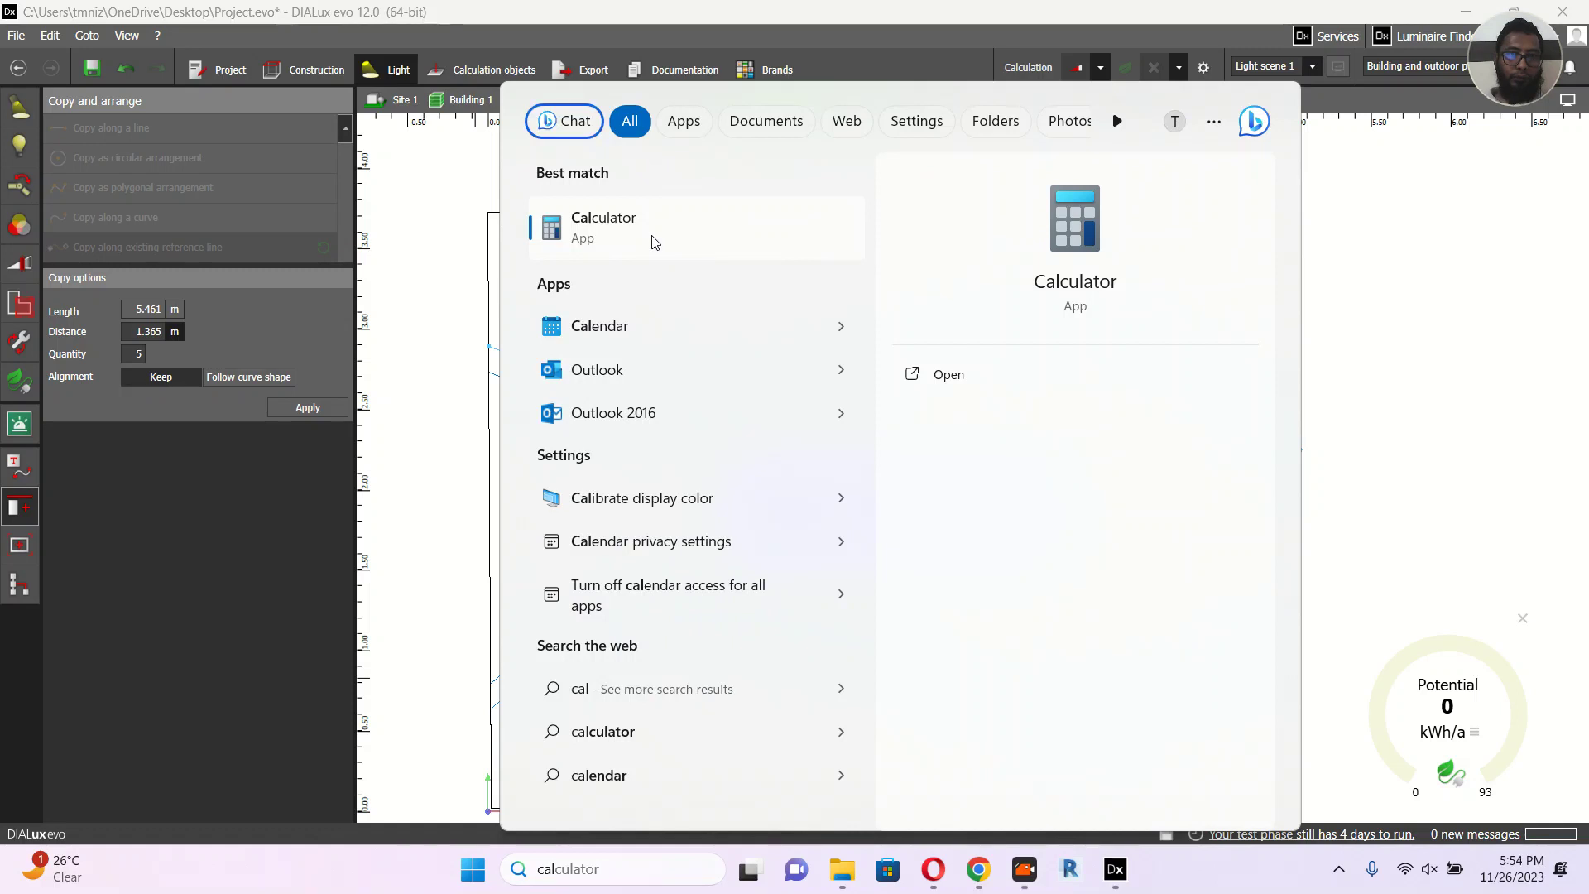
click(652, 237)
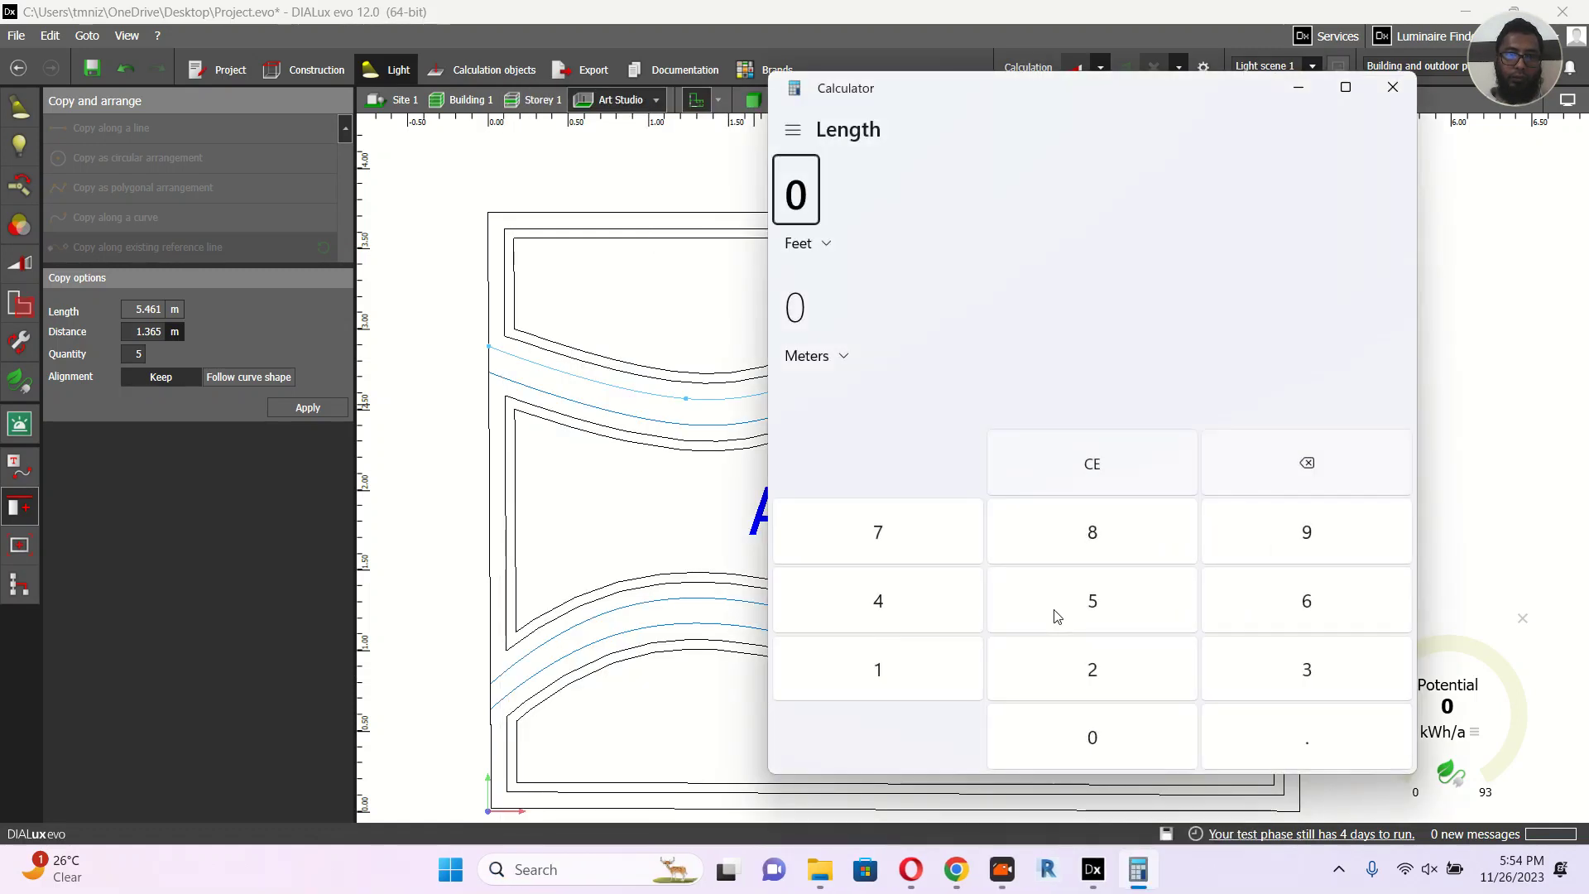
click(1298, 87)
Step: Set the copy quantity to 10, align the copies to the curve shape with a 0° rotation offset, and apply the copy
text(0)
click(154, 331)
double_click(153, 331)
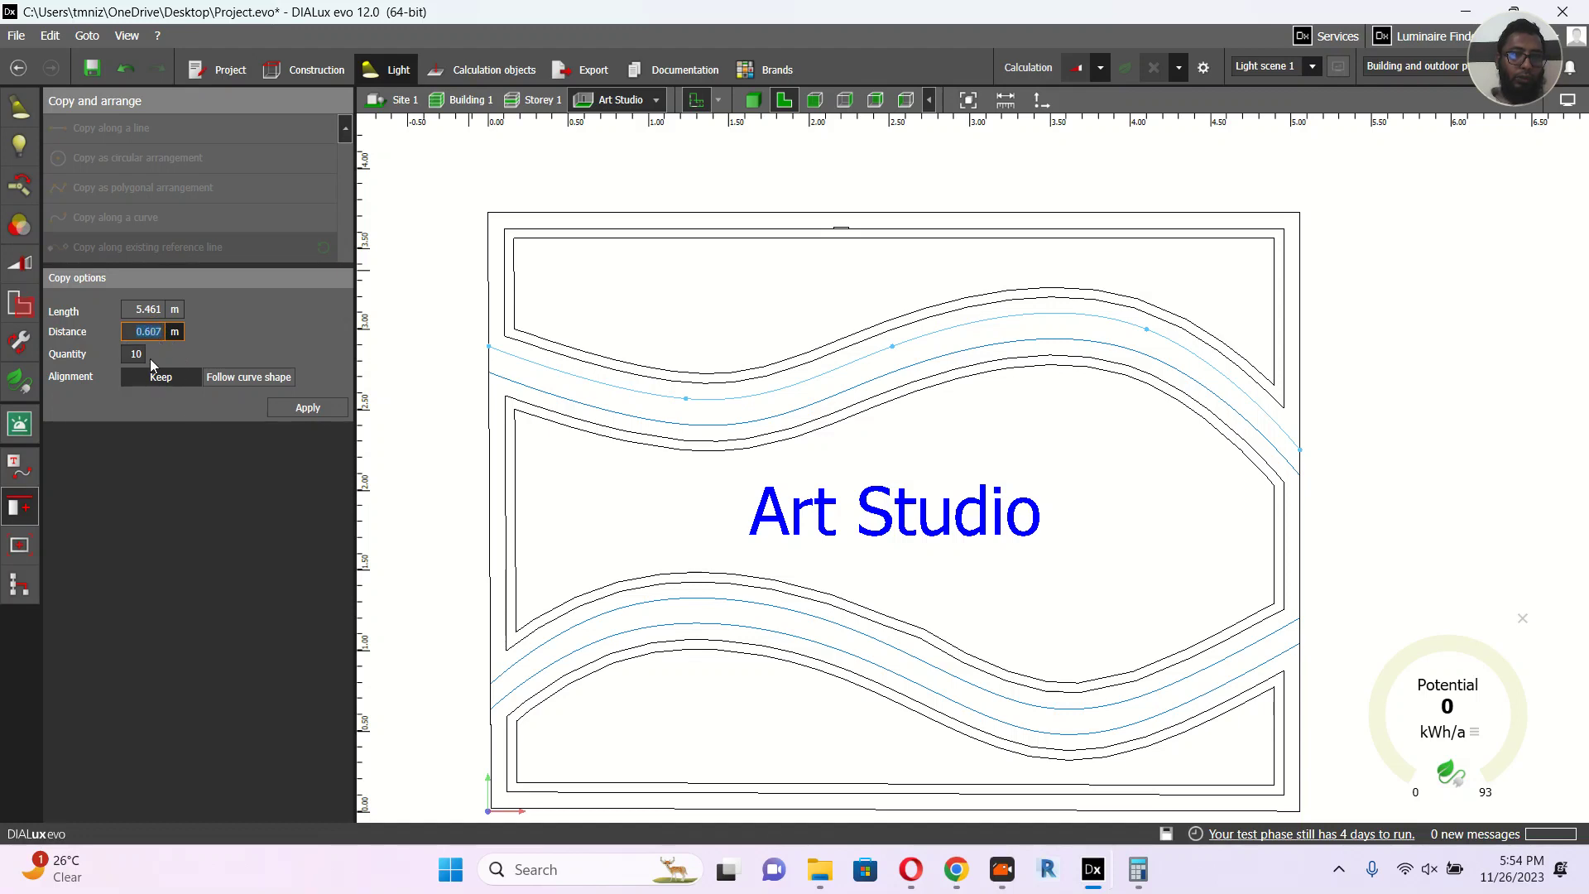
click(242, 376)
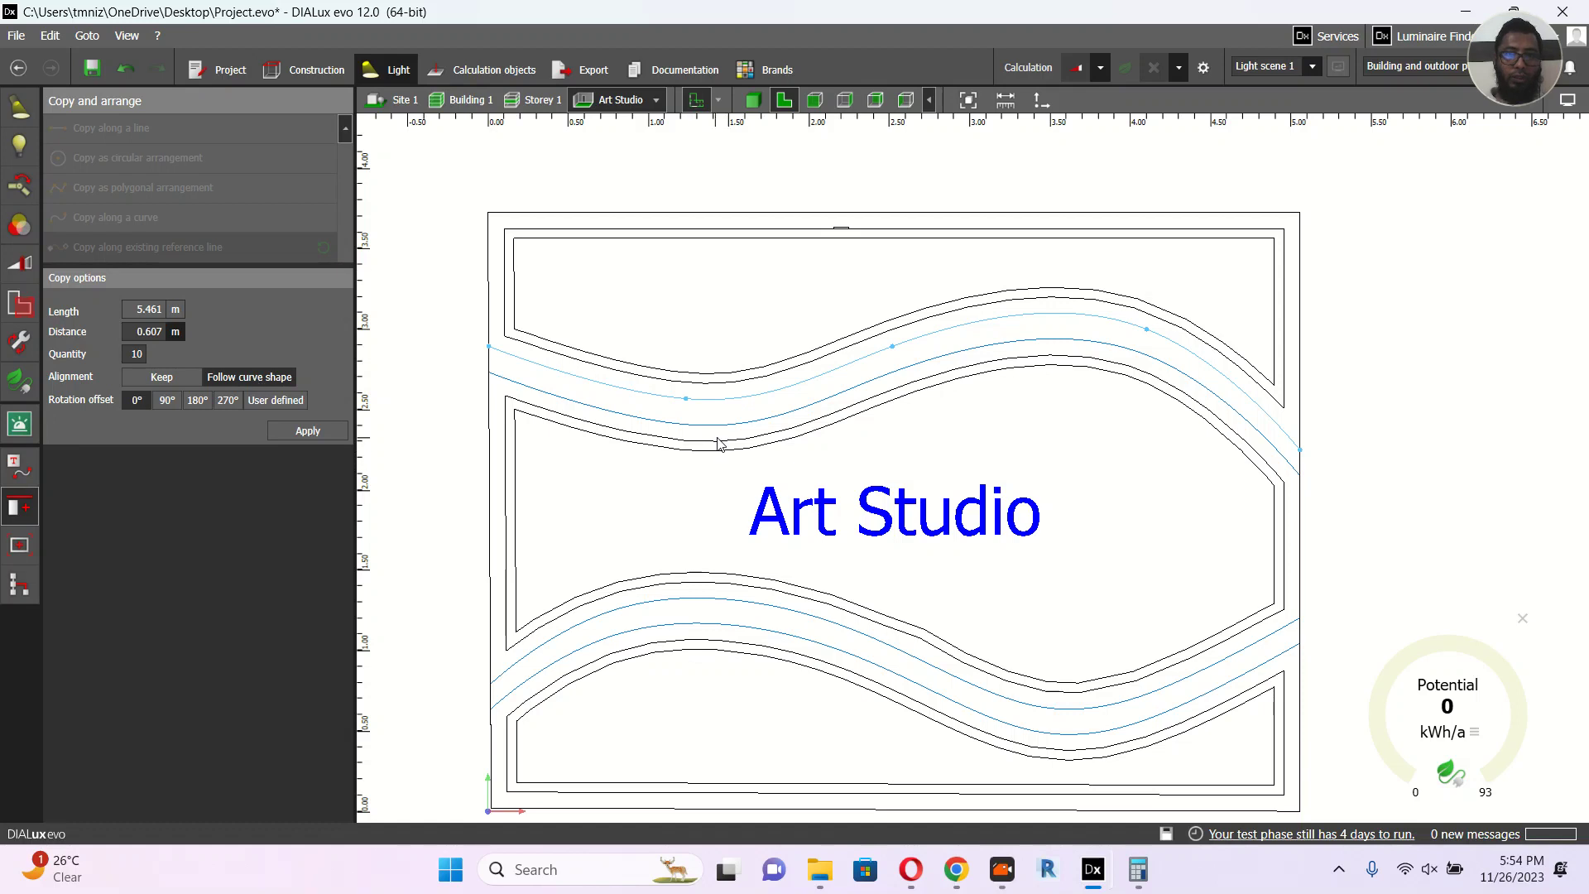
click(308, 431)
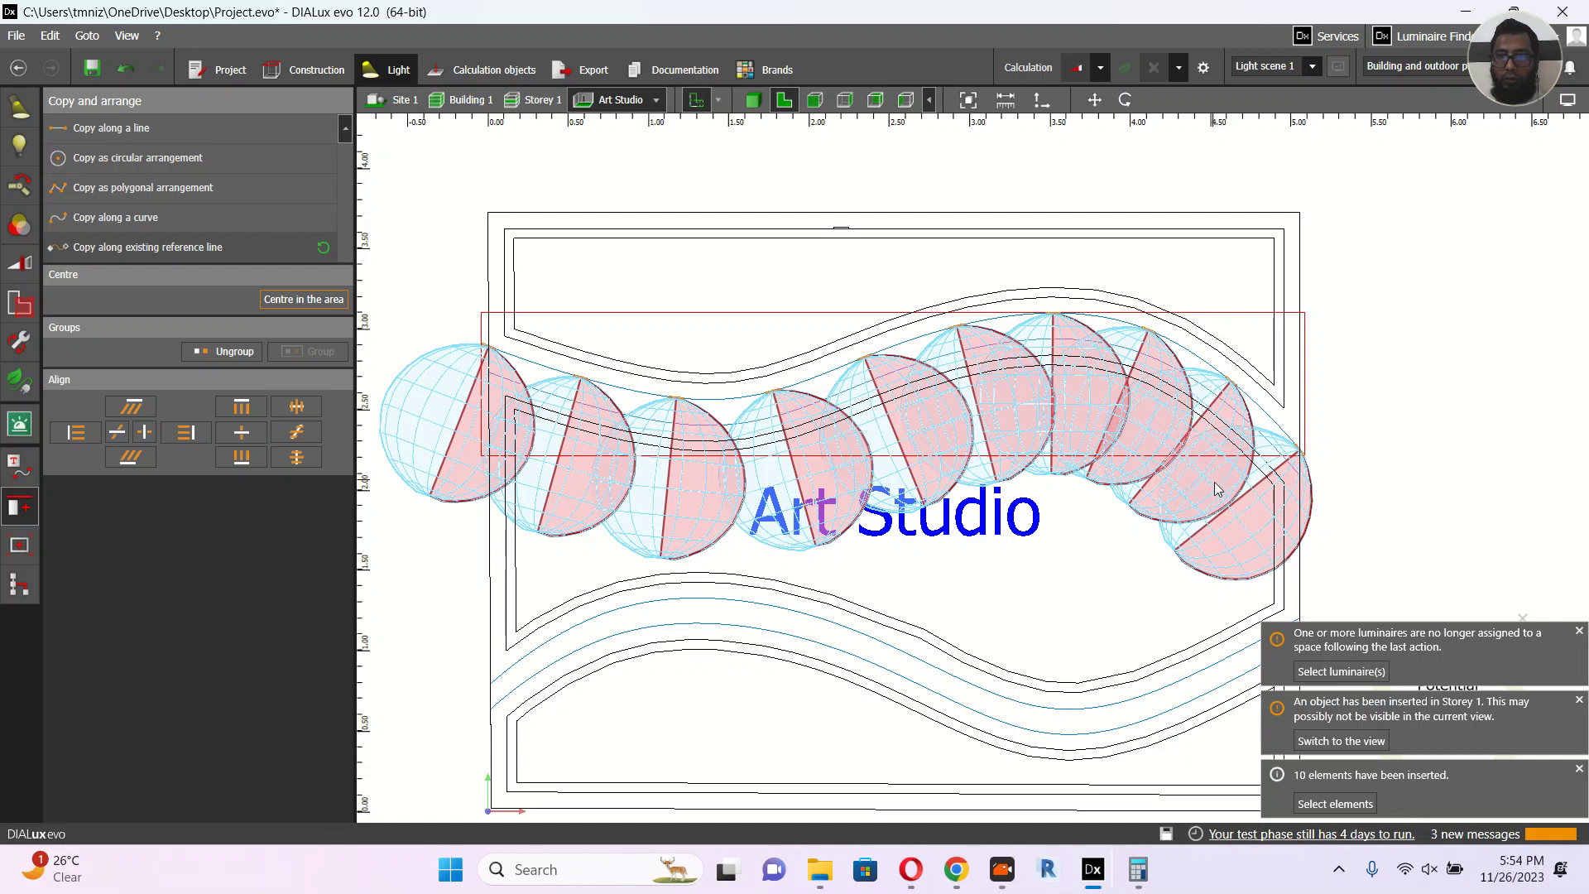
Step: Start copying the upper-wall luminaire along an existing reference line, with the lowest wavy reference line as the path
scroll(1338, 483, up, 2)
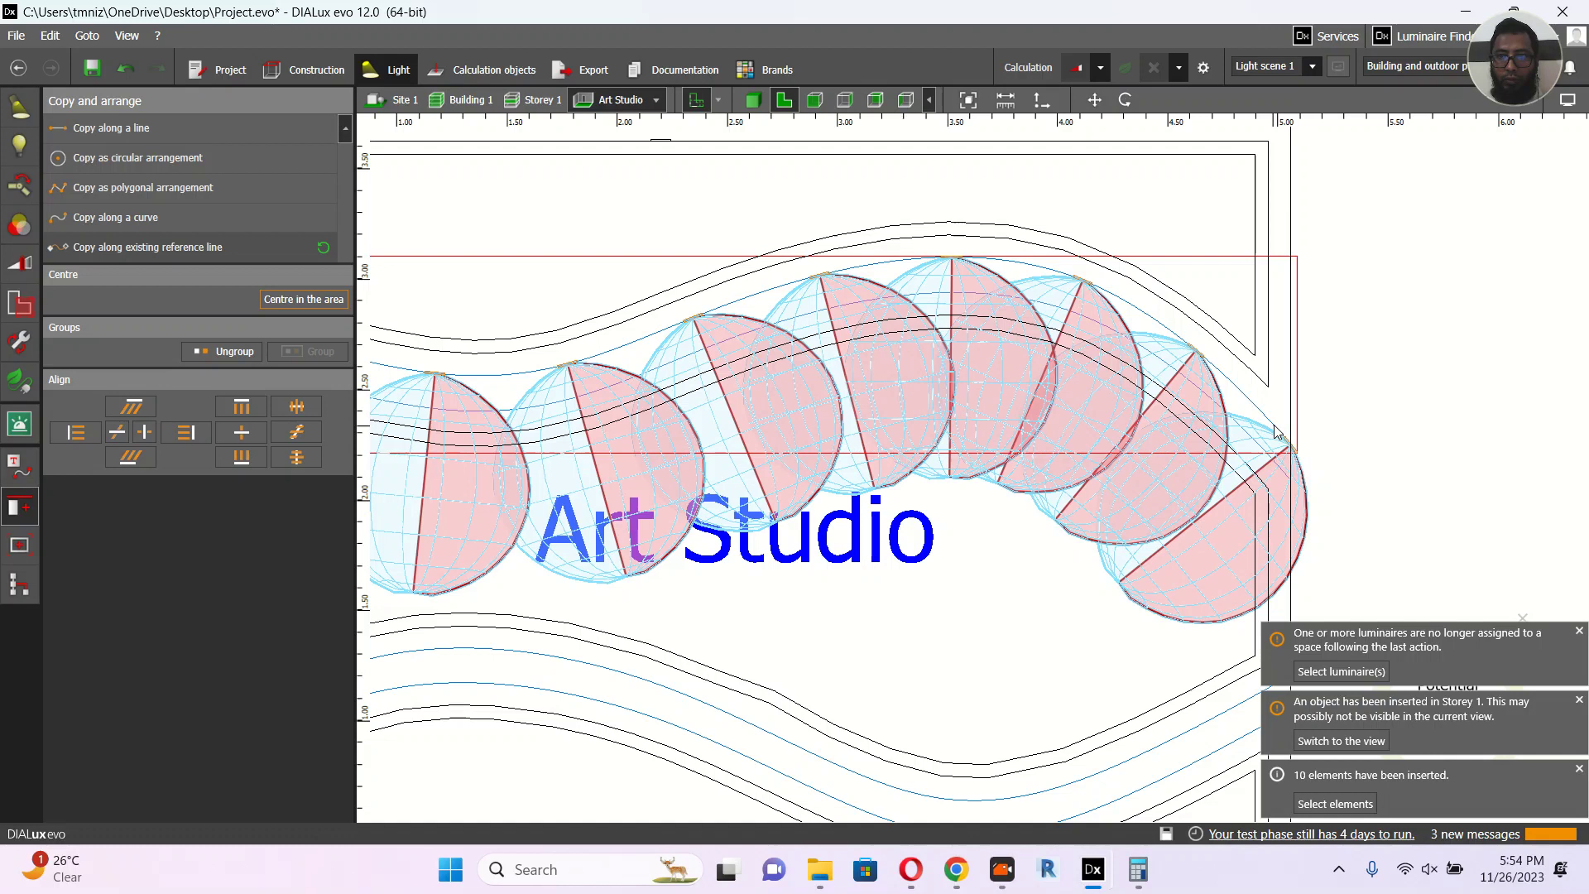
scroll(1278, 435, down, 3)
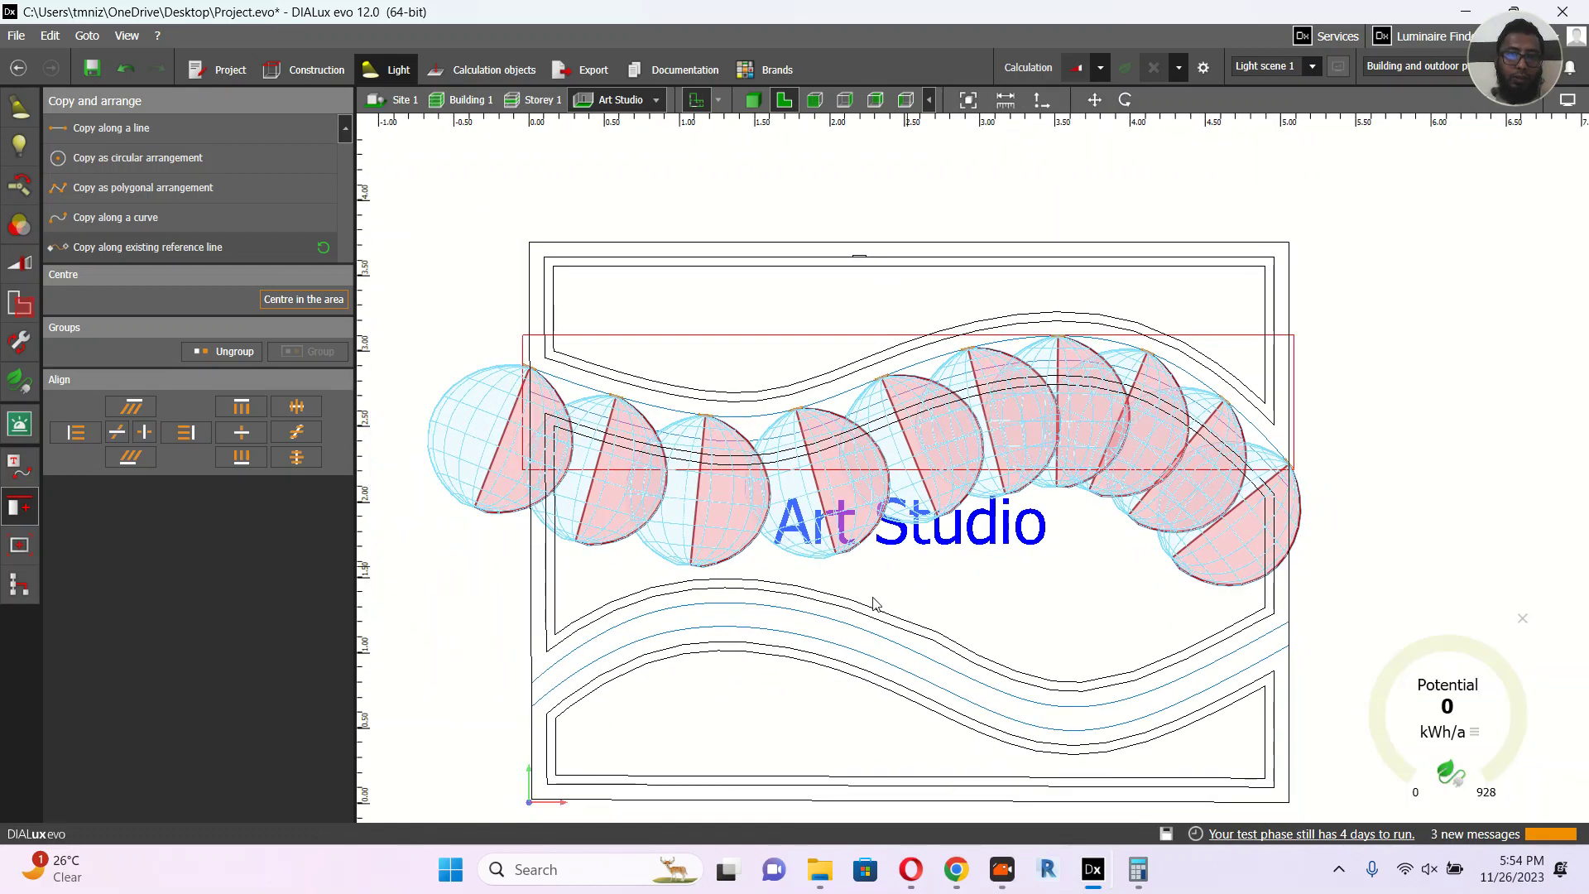
click(907, 604)
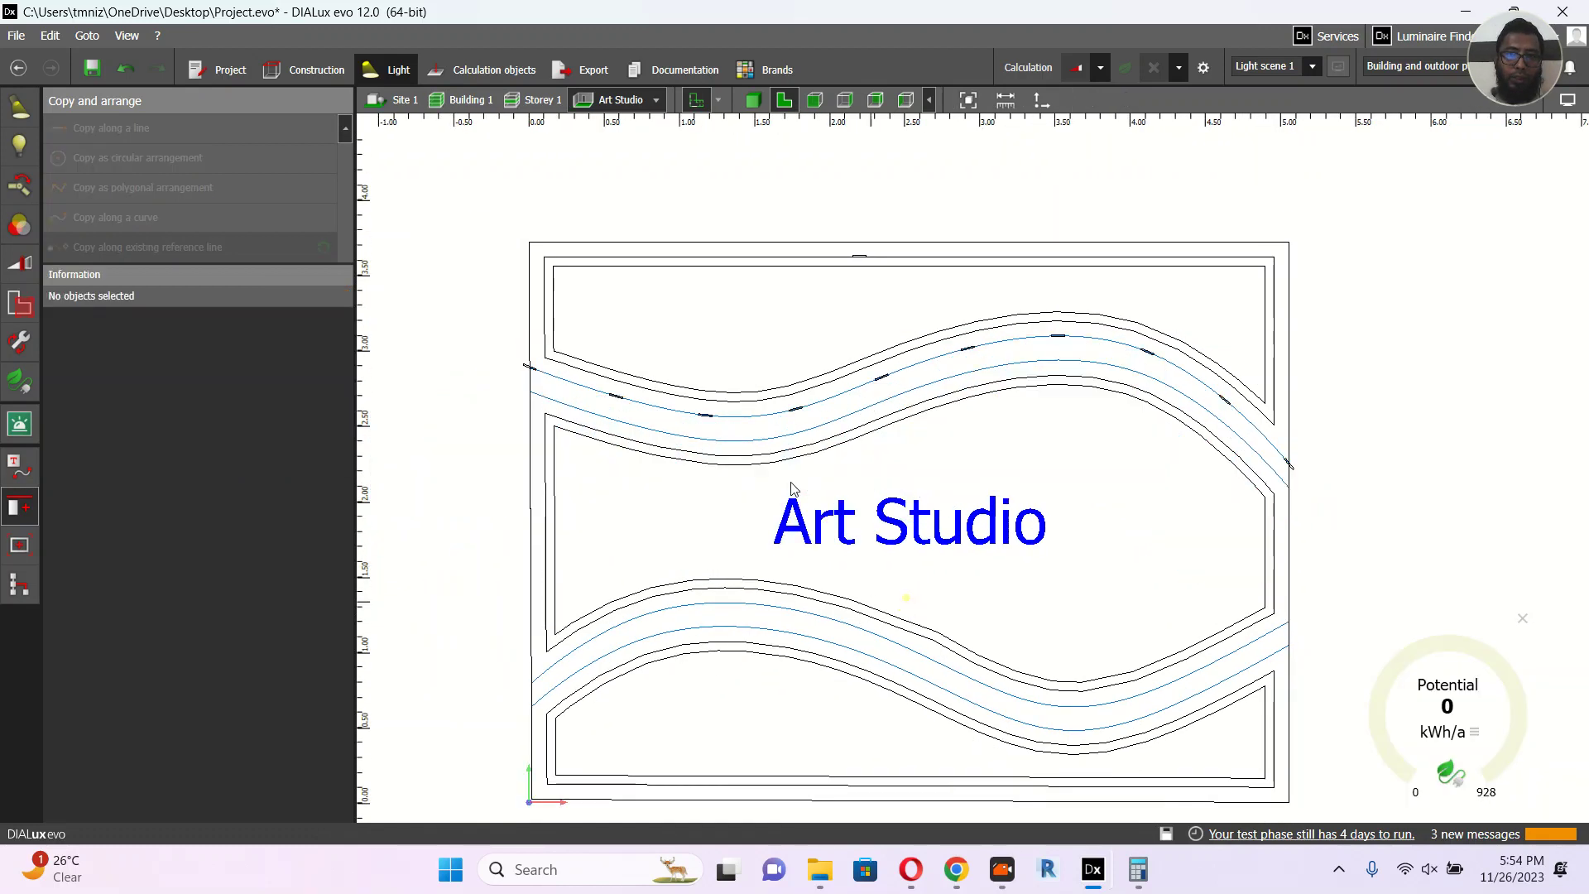
click(857, 255)
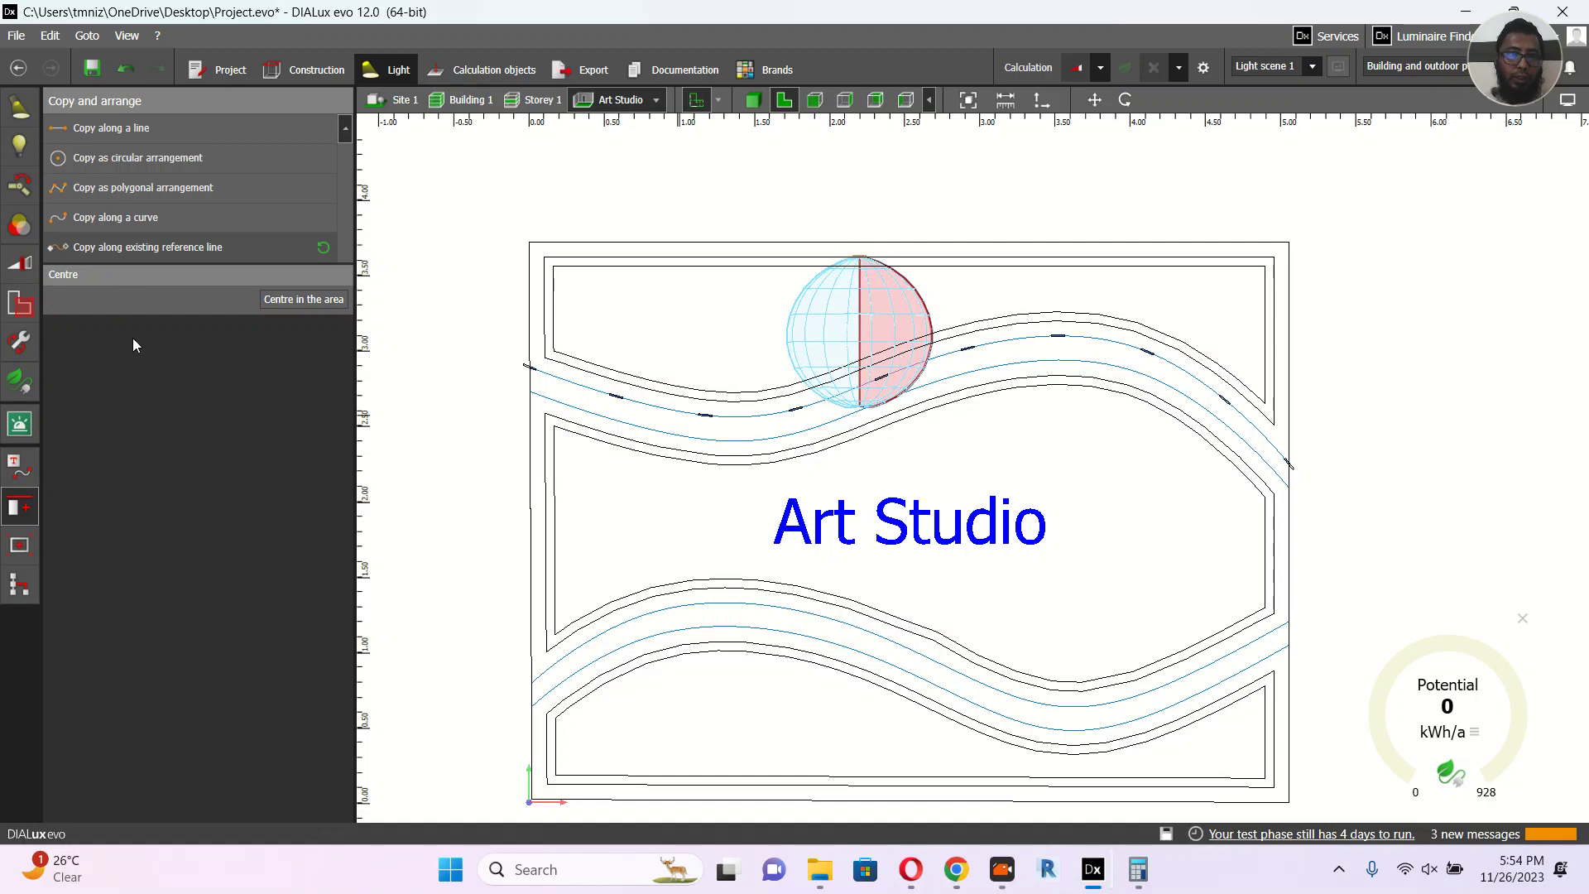
click(111, 252)
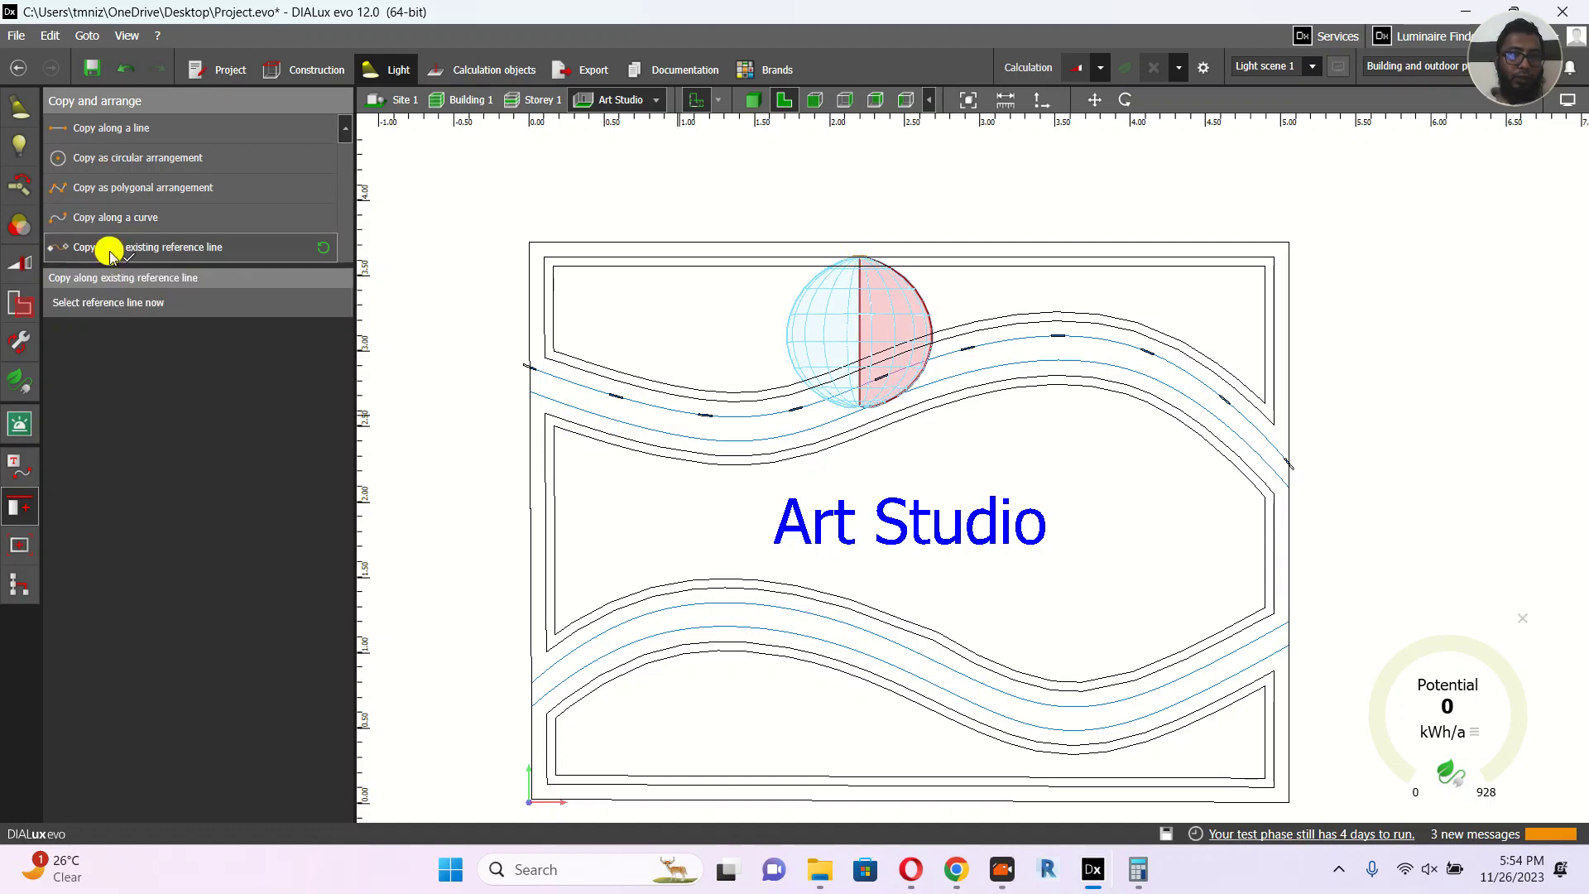
click(727, 628)
Step: Make the copies follow the curve shape, set the quantity to 10 and the rotation offset to 180°, and apply the copy
click(224, 378)
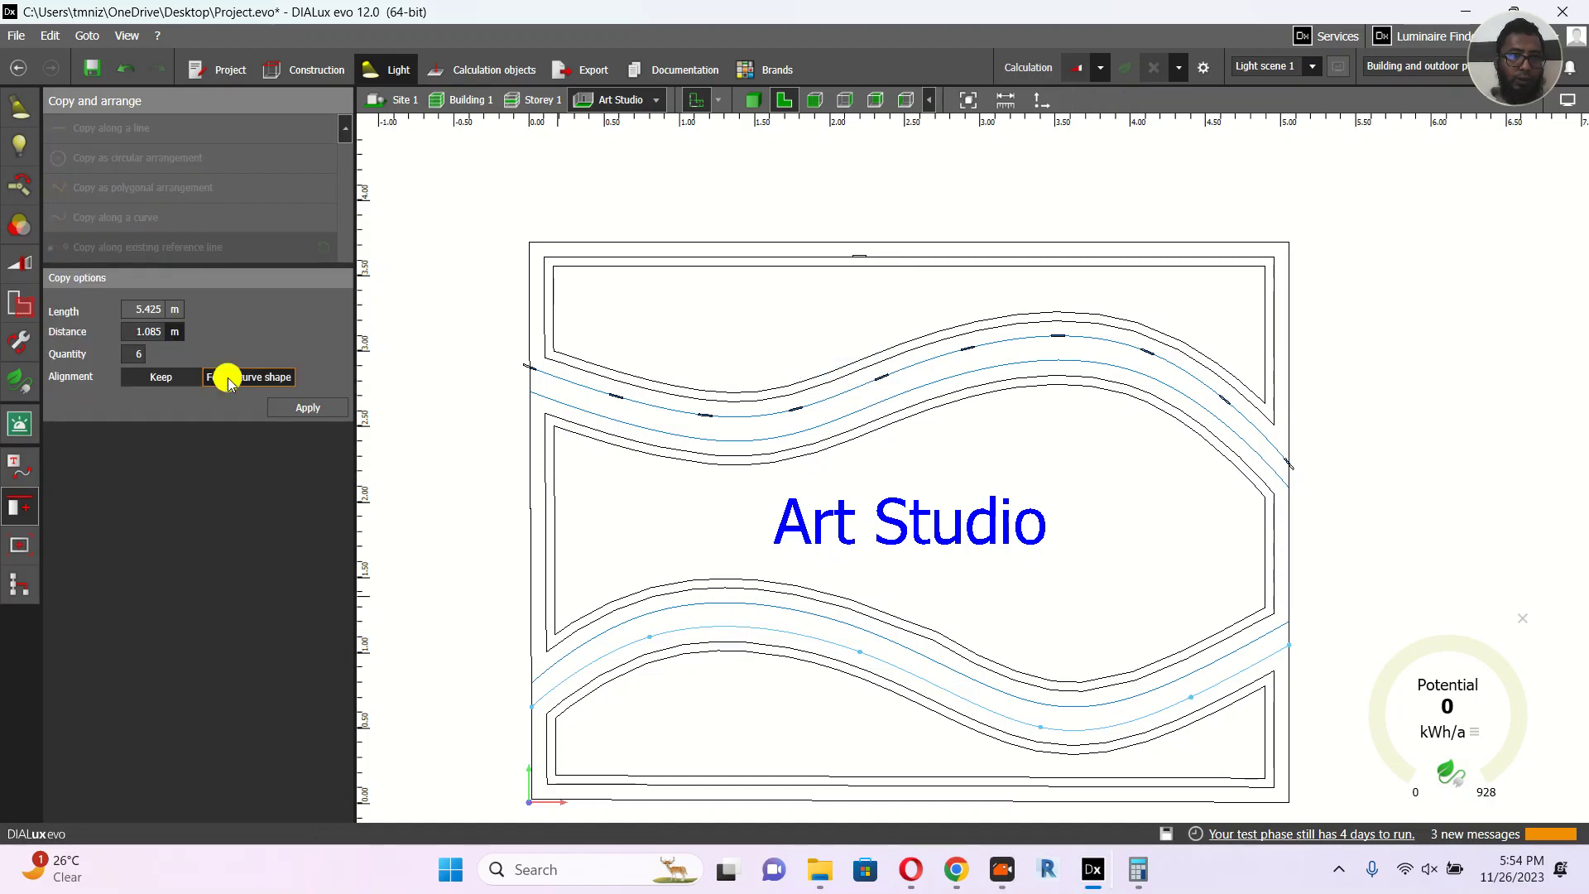
click(136, 354)
text(10)
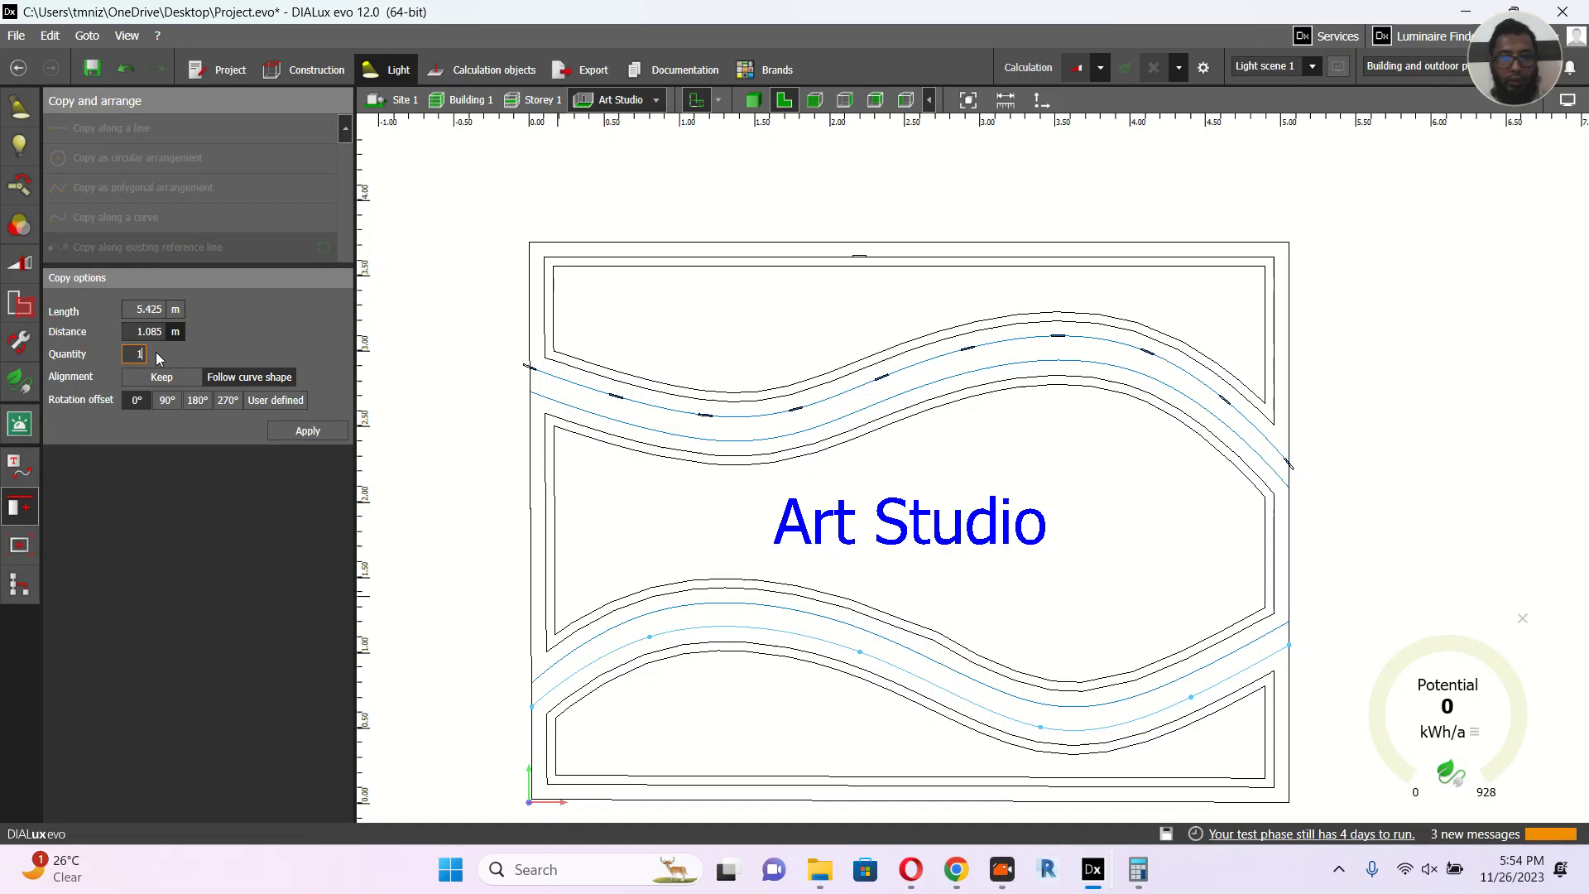
click(195, 400)
click(312, 430)
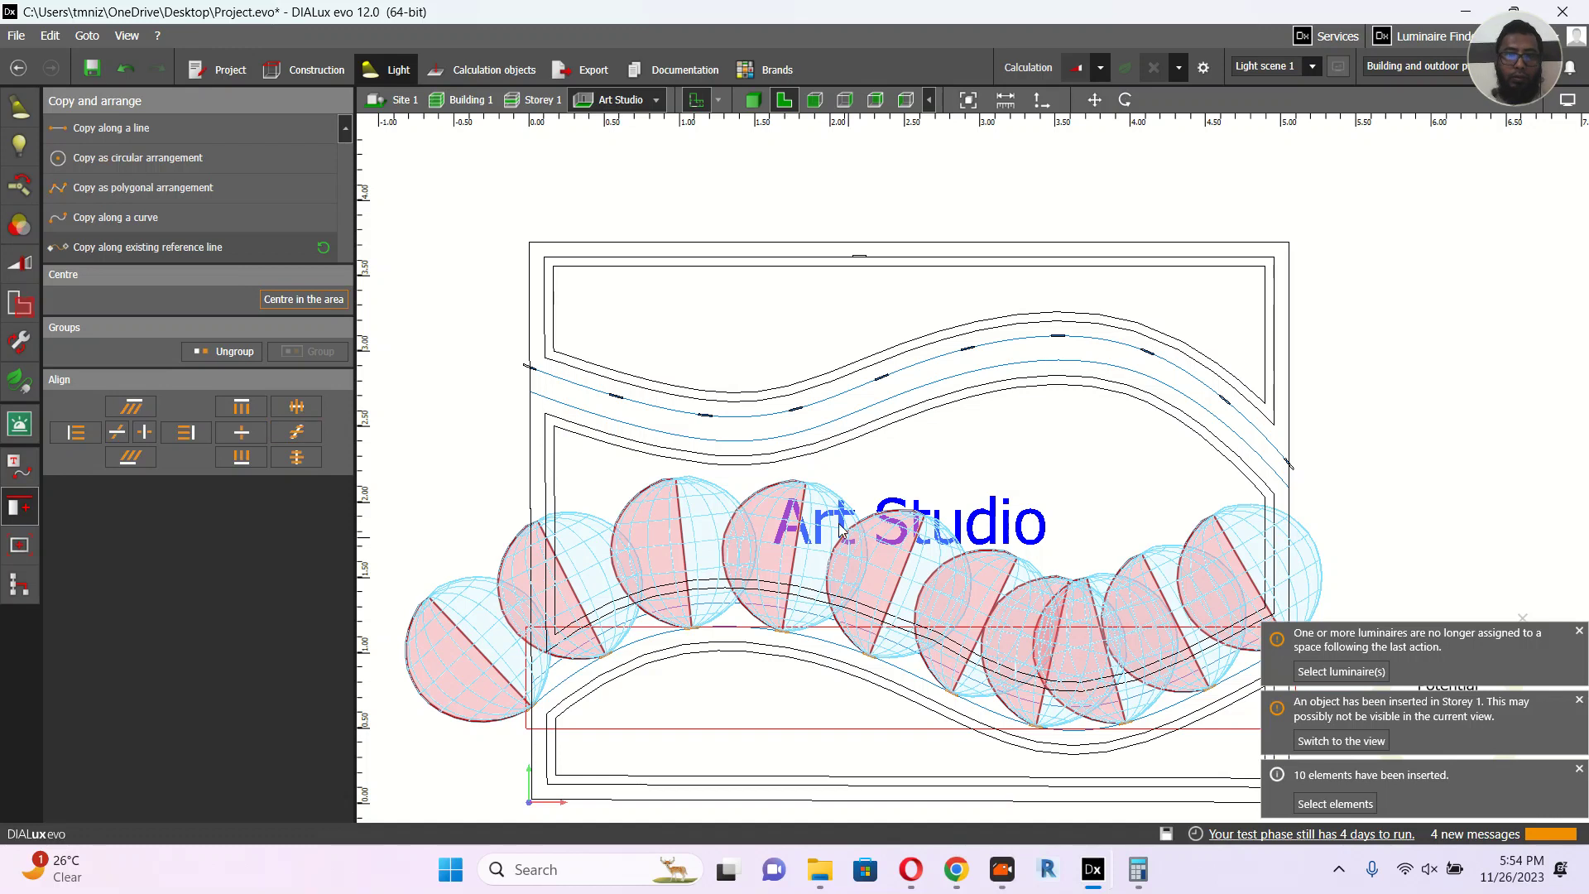
click(1333, 378)
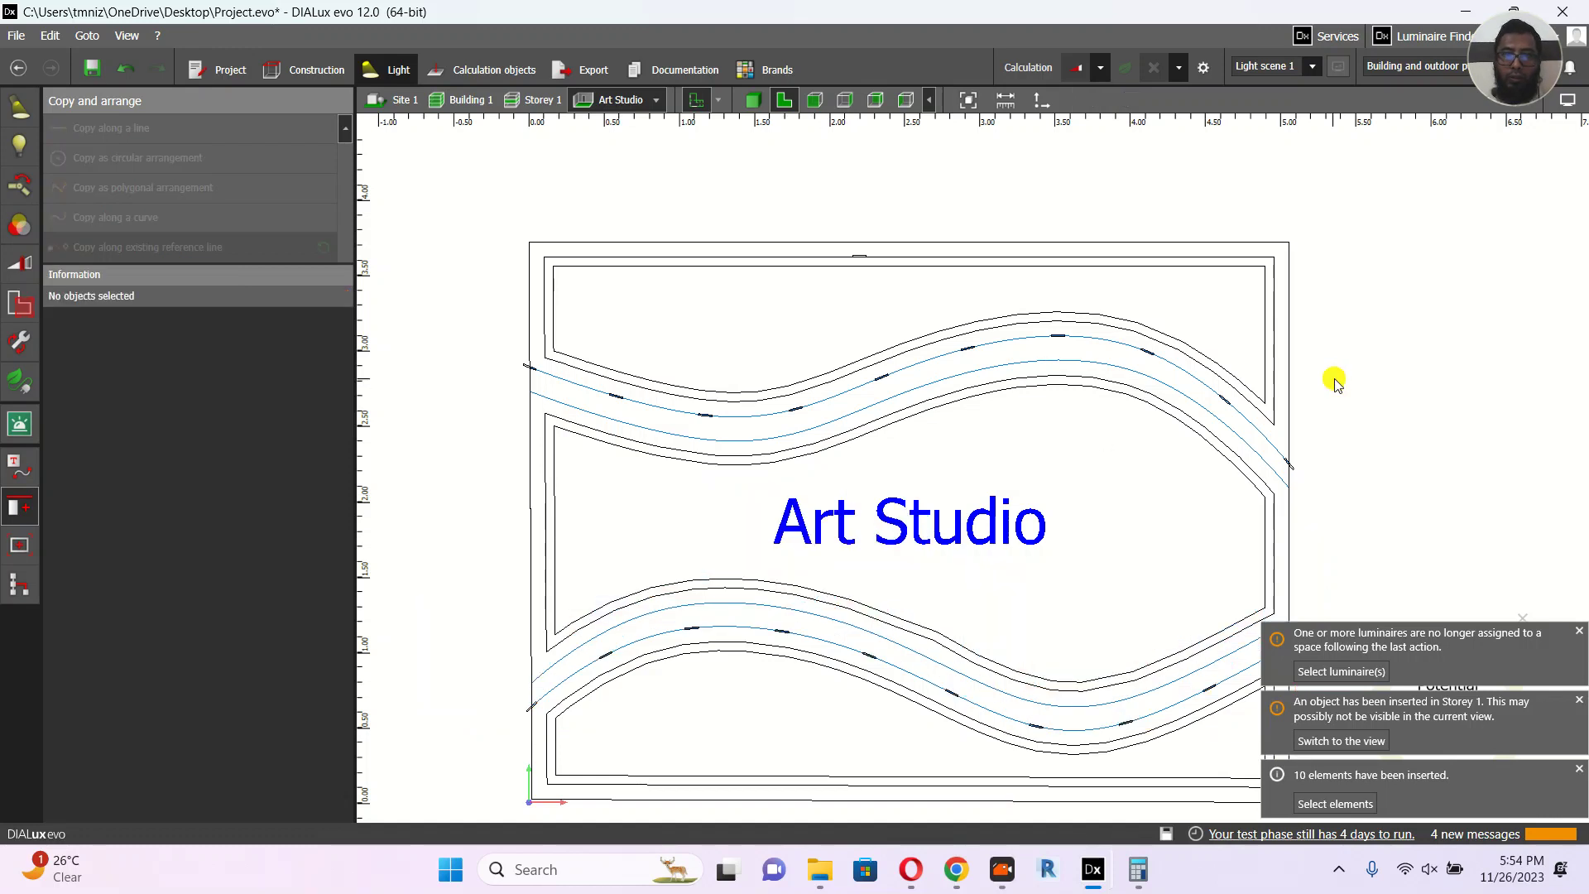
scroll(1104, 511, down, 2)
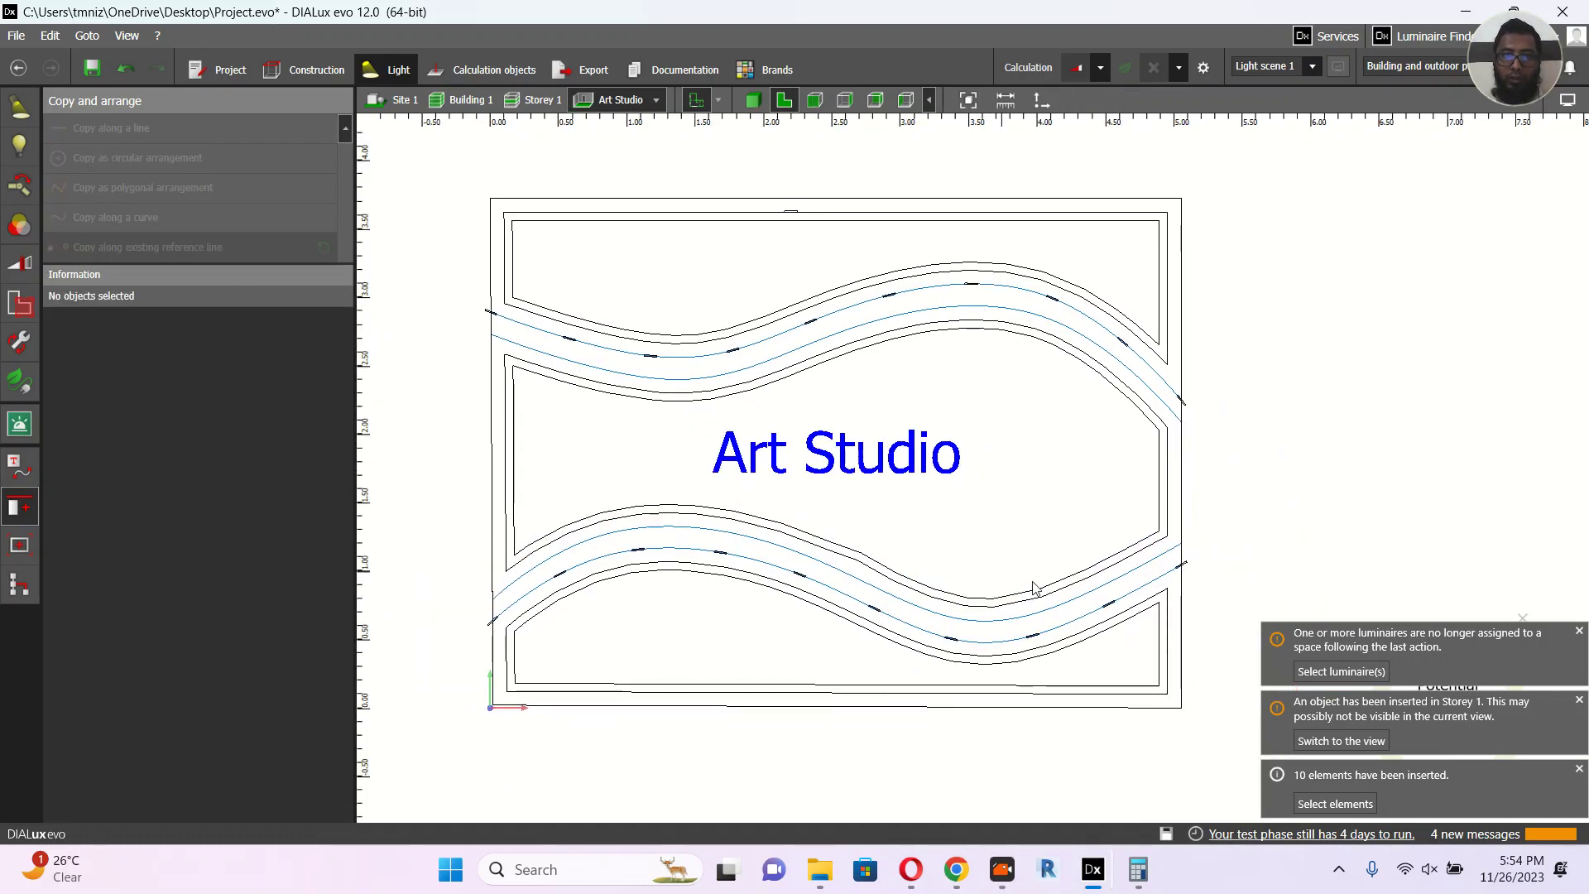
Step: Ungroup the row of luminaires copied along the lowest wavy reference line
click(1105, 615)
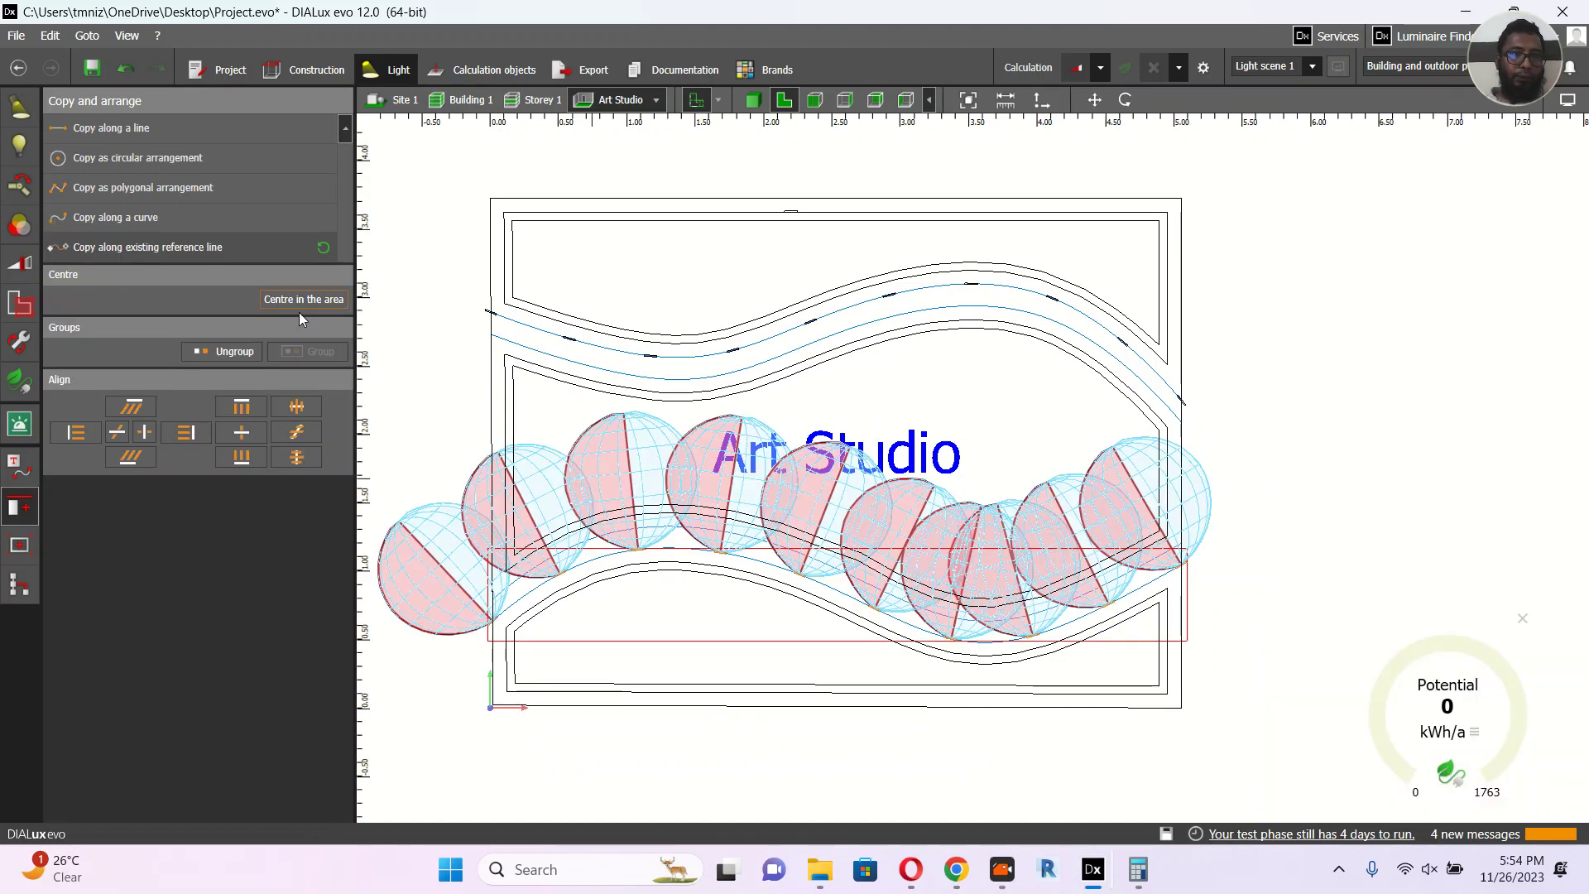
click(236, 352)
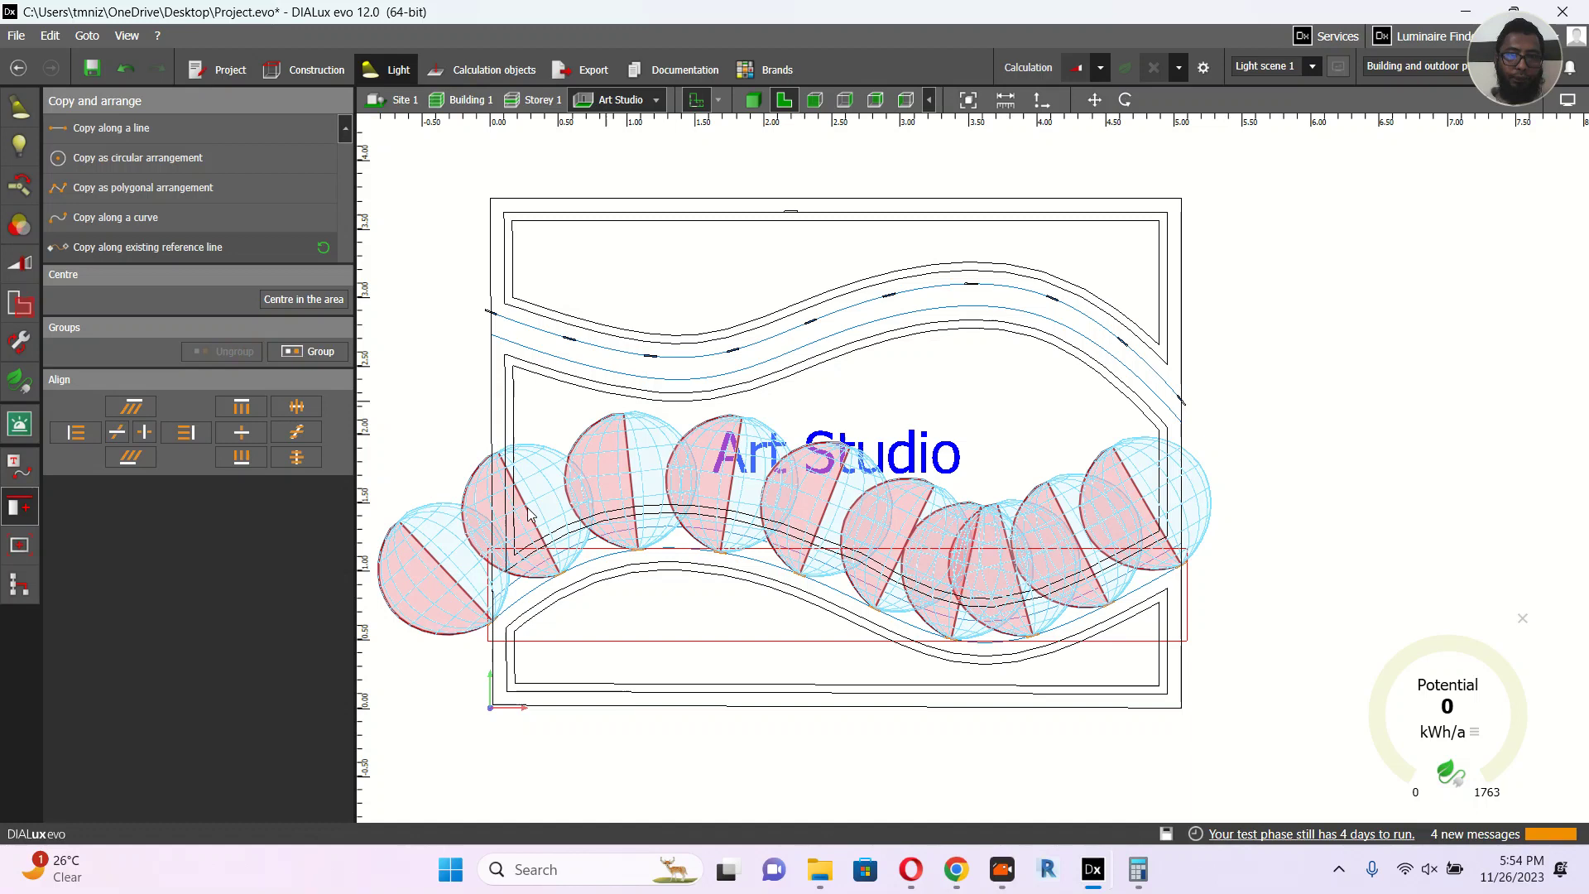
scroll(513, 639, up, 2)
scroll(702, 594, up, 3)
click(702, 592)
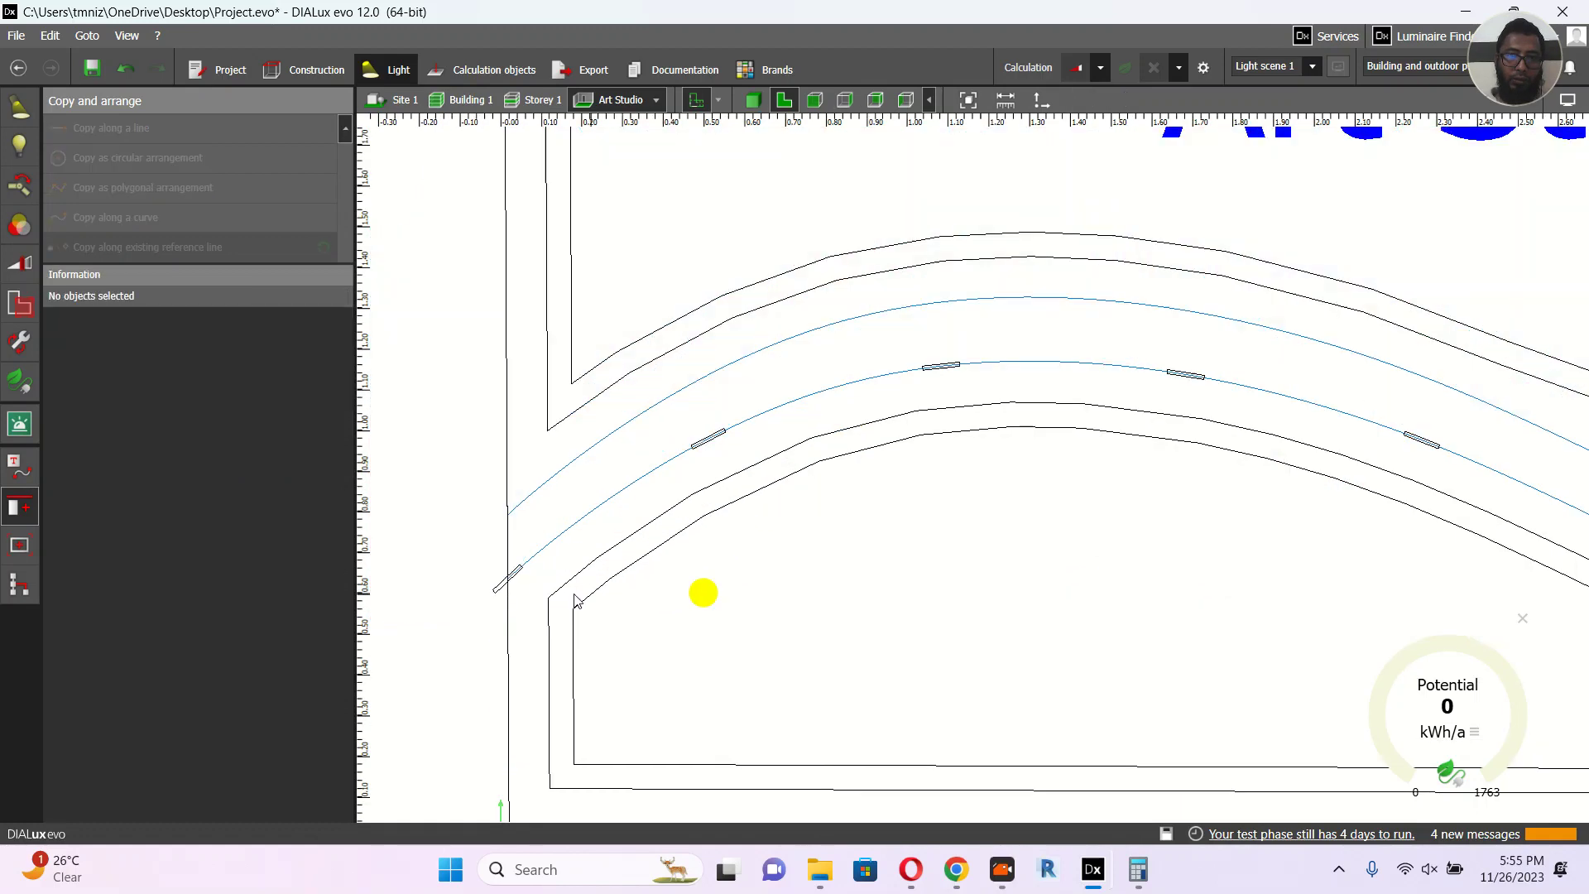
Step: Move the leftmost luminaire of the lower row along its reference line so it lies inside the room's left wall
click(521, 577)
click(498, 585)
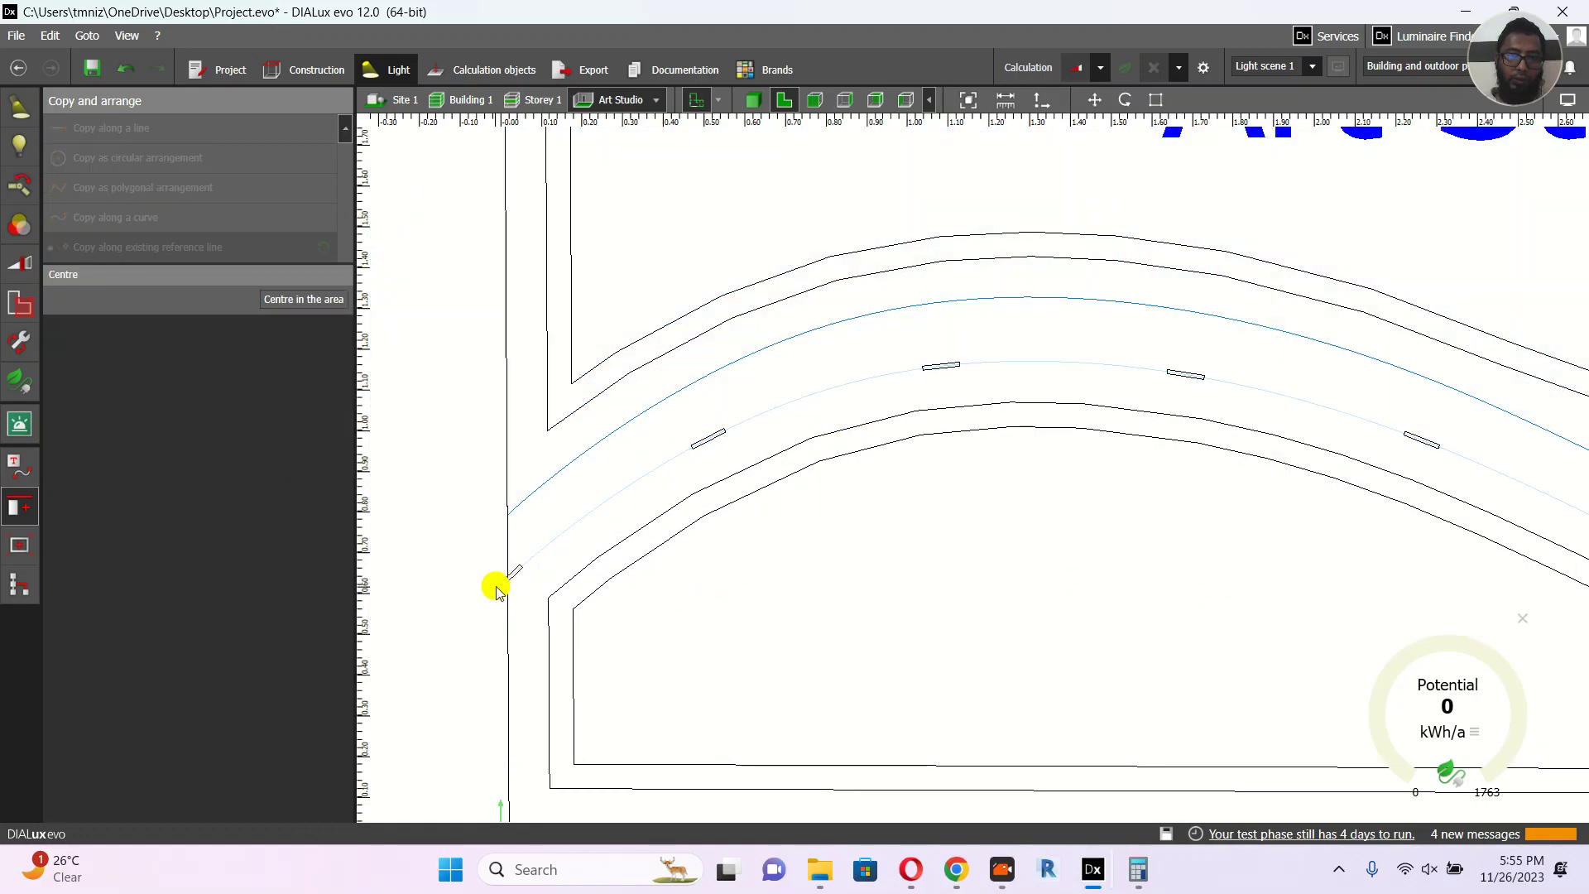
click(1094, 100)
scroll(515, 584, up, 2)
drag(528, 568, 552, 537)
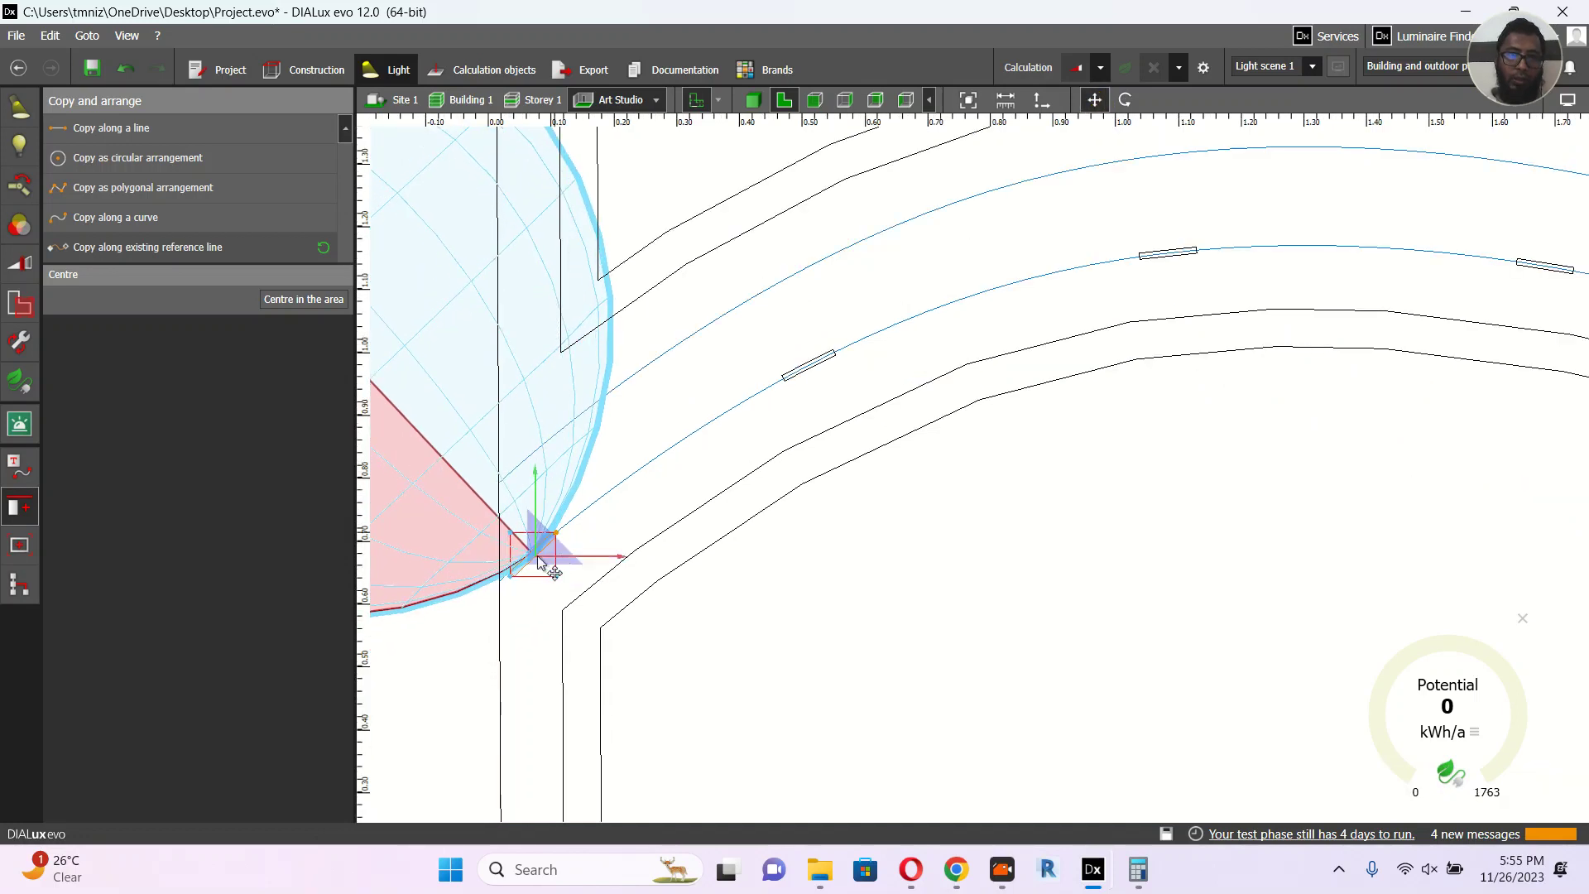
Step: Select the rightmost luminaire of the lower row and hide the light distribution display of the luminaires
scroll(543, 543, down, 1)
scroll(735, 517, down, 1)
middle_drag(980, 484, 464, 490)
middle_drag(1230, 515, 678, 540)
scroll(1091, 469, up, 2)
click(1049, 451)
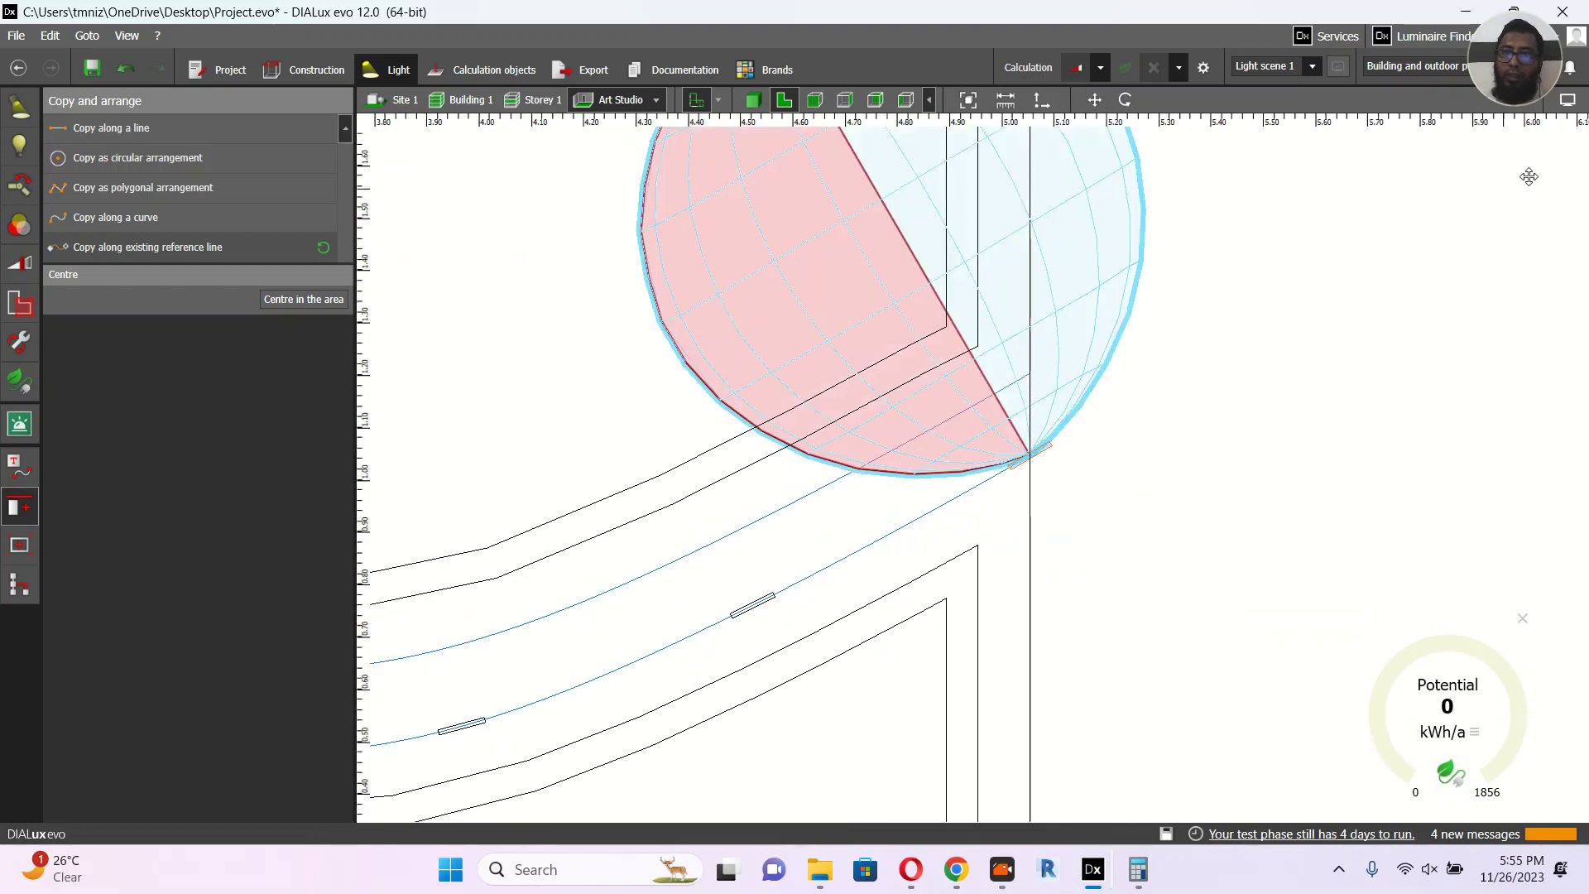
click(1566, 102)
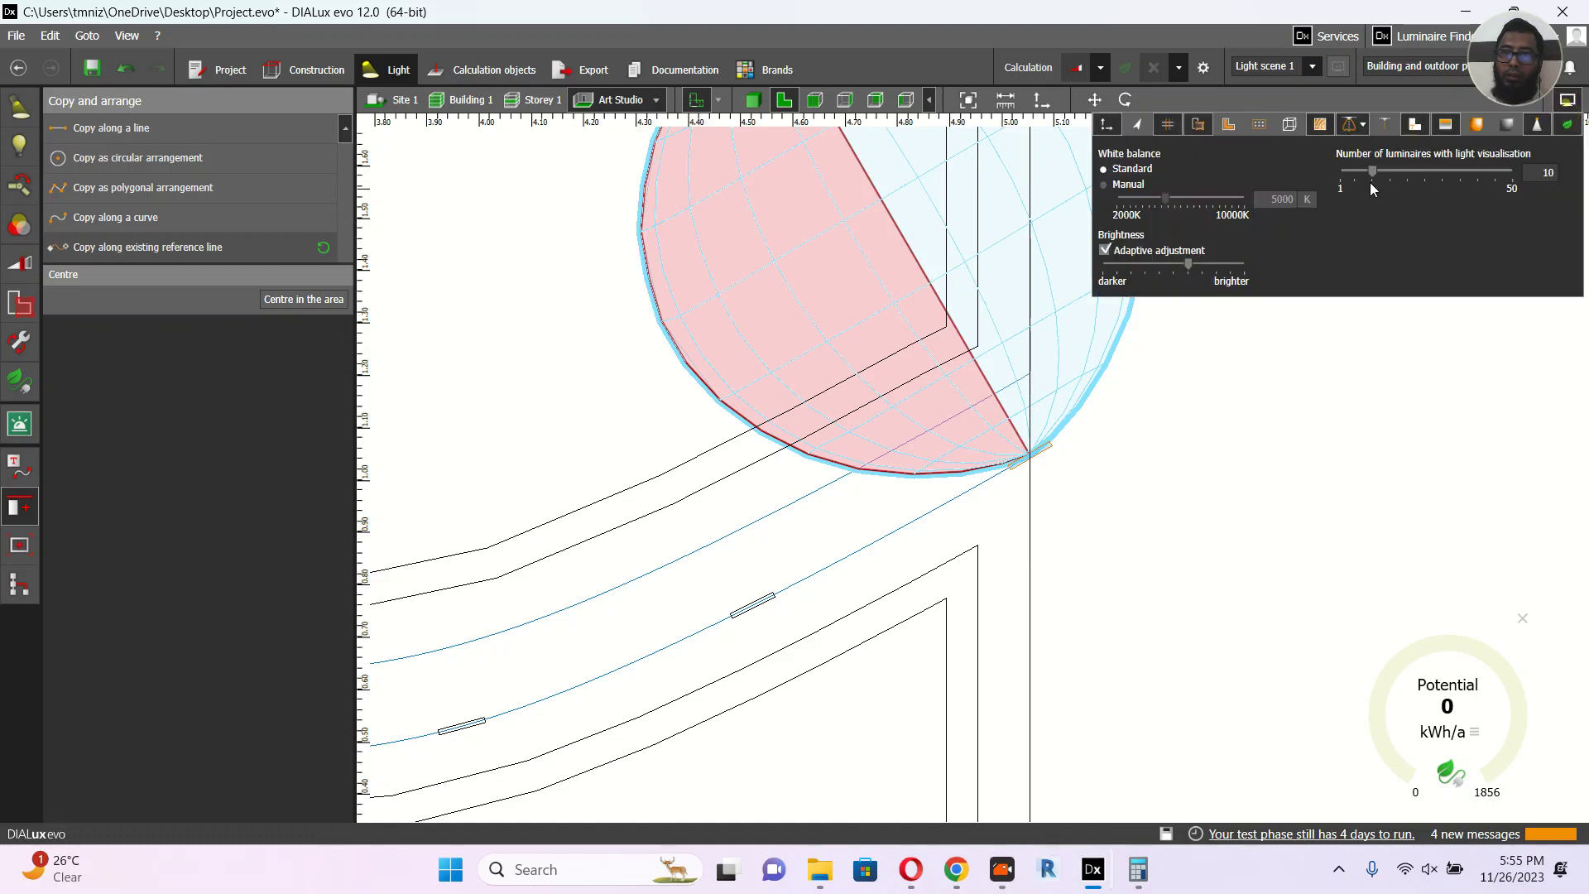
click(1354, 125)
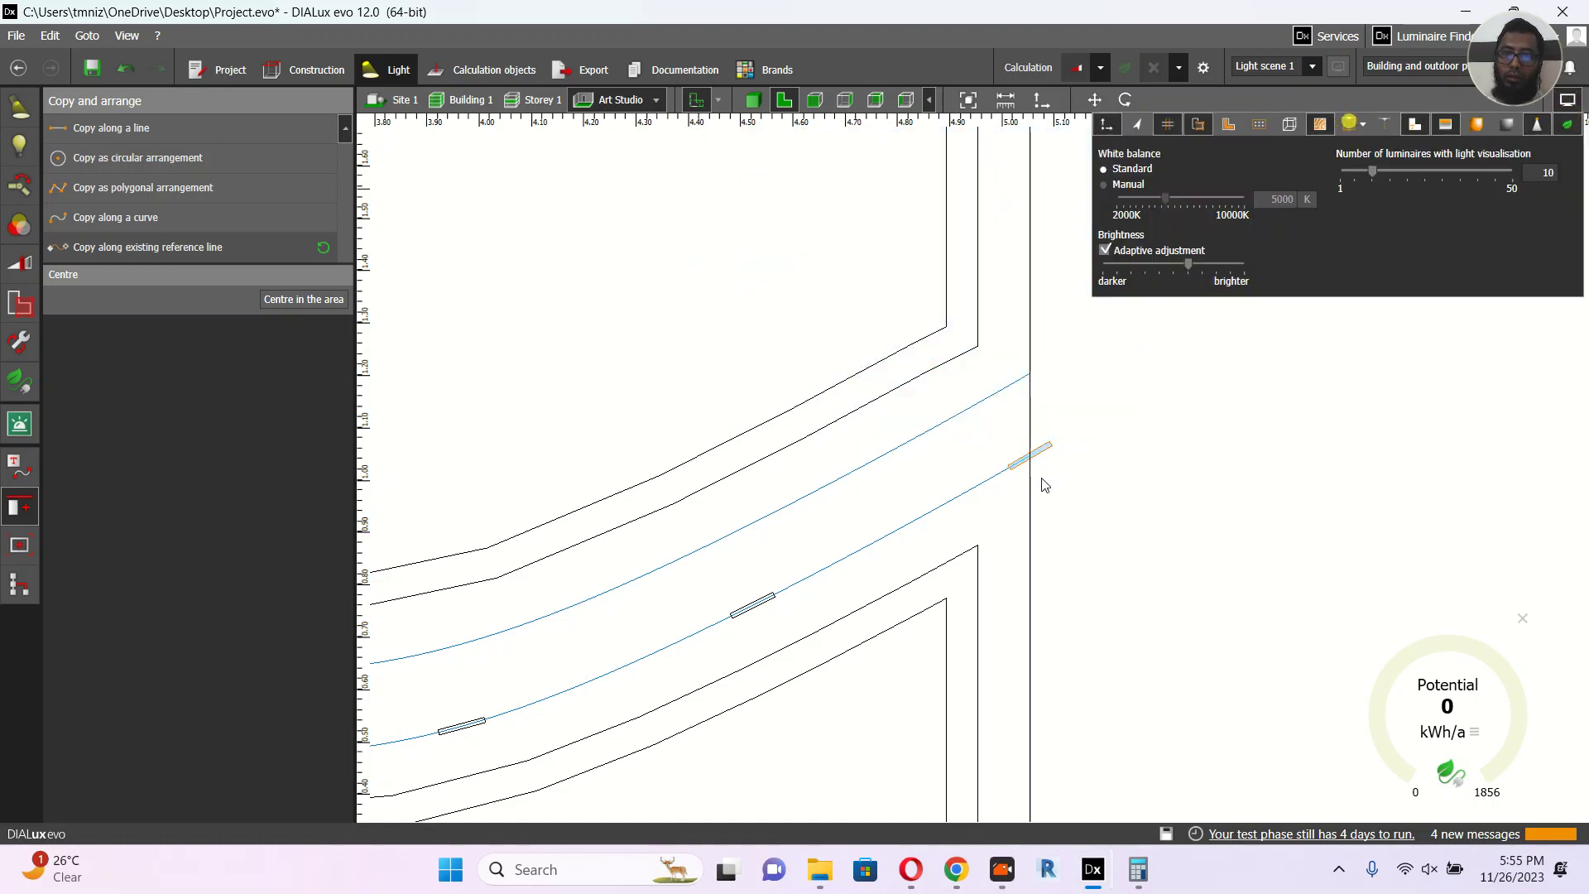
Step: Move the rightmost luminaire of the lower row back along its reference line so it lies inside the room's right wall
click(1071, 496)
click(1041, 446)
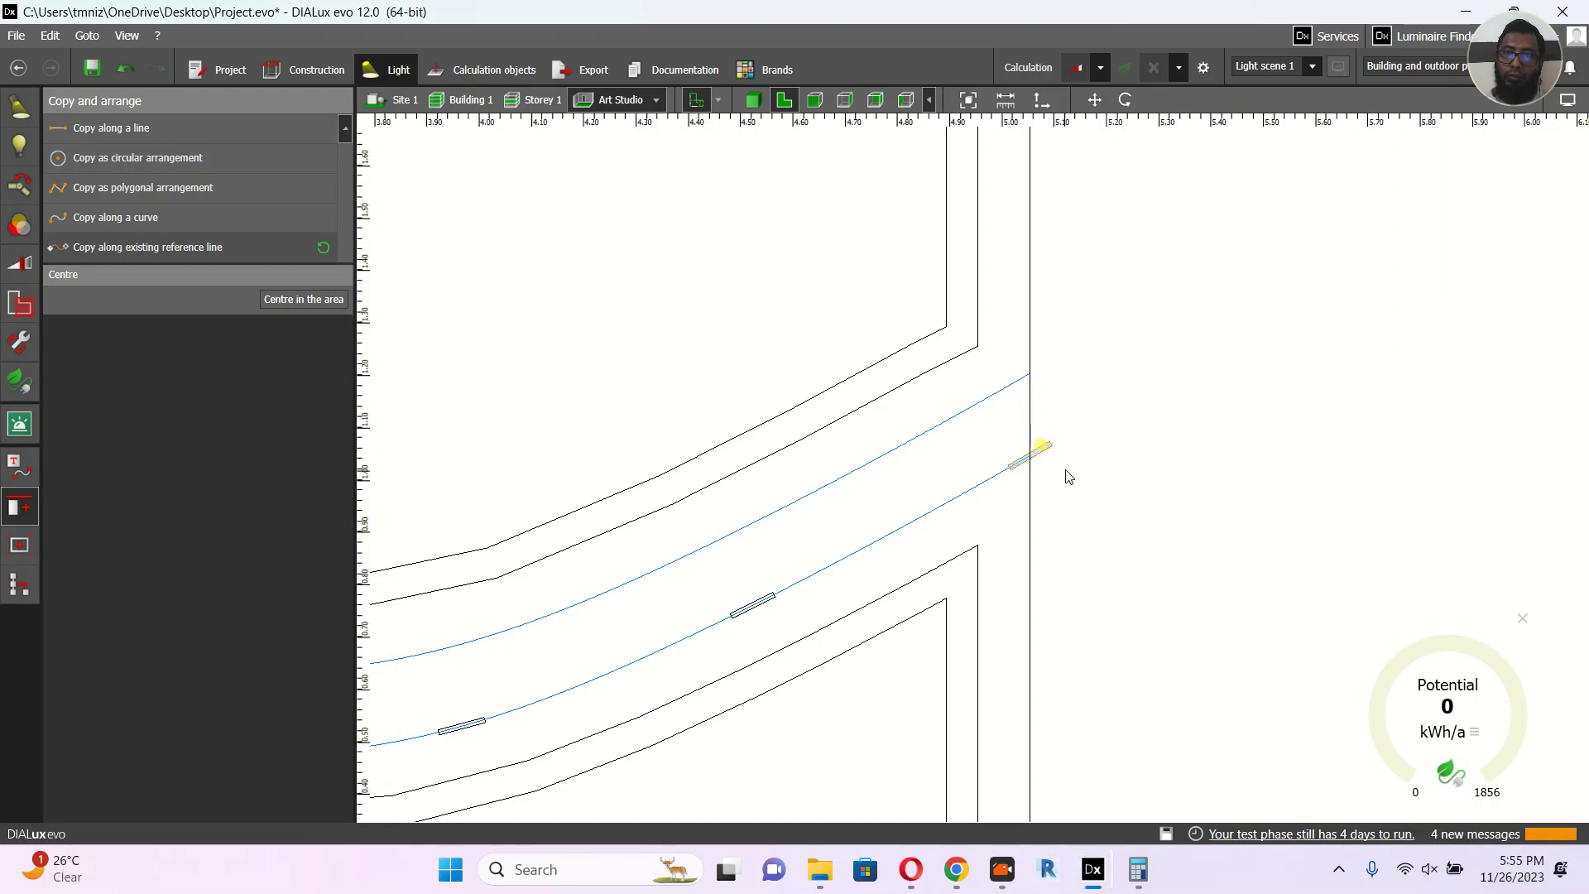
click(1094, 99)
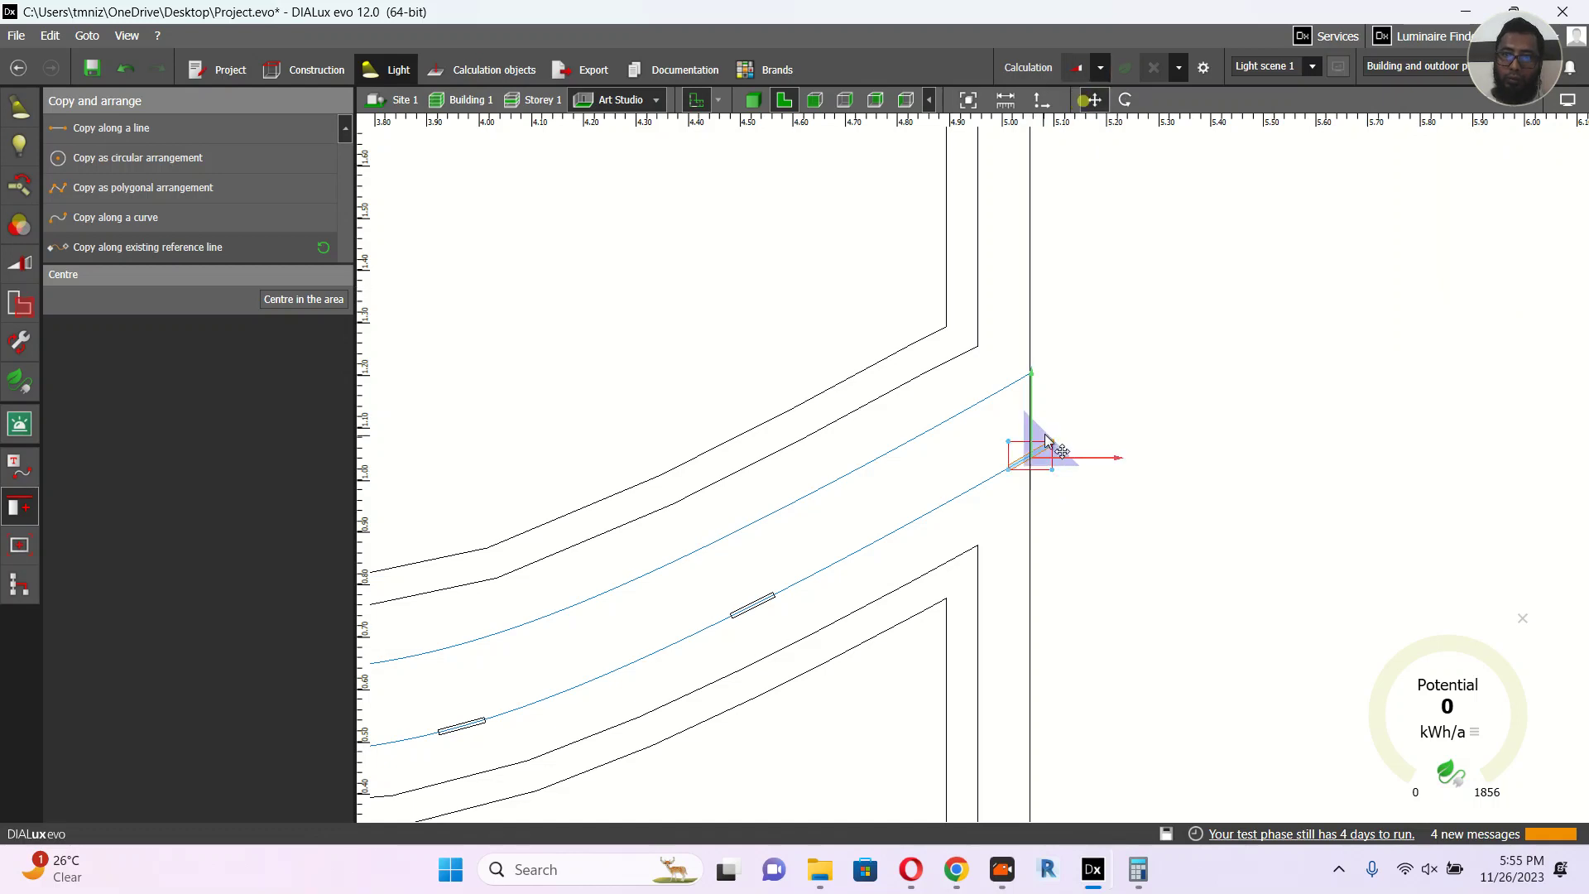
drag(1046, 441, 1020, 461)
Step: Ungroup the row of luminaires copied along the uppermost wavy reference line
scroll(1143, 510, down, 2)
middle_drag(1190, 319, 1204, 607)
click(1087, 382)
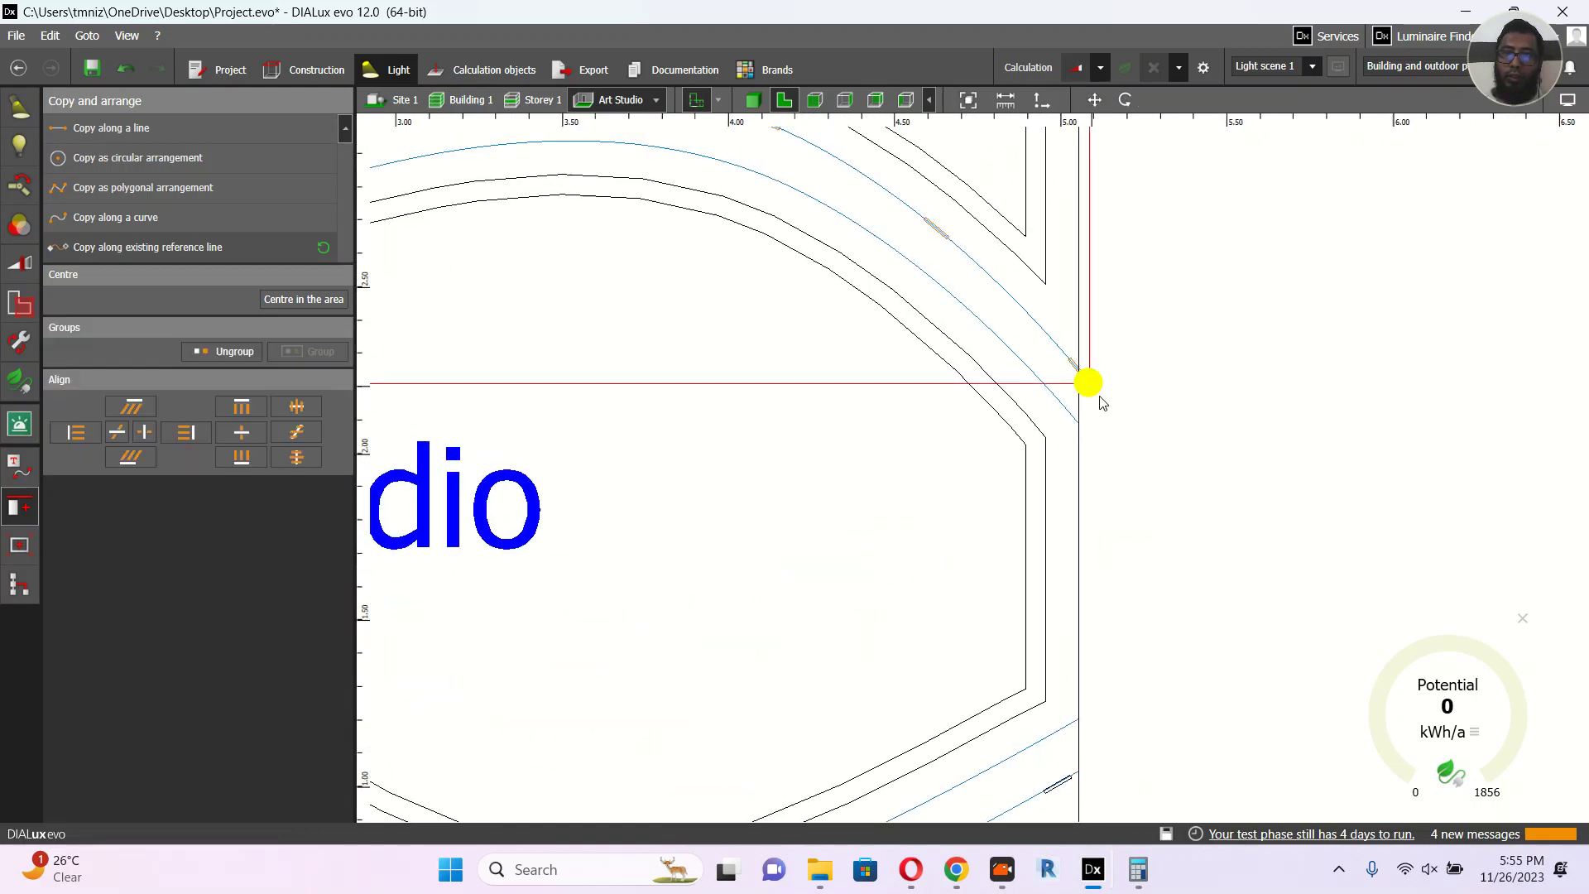
click(245, 354)
scroll(1078, 378, up, 4)
click(1127, 381)
Step: Move the rightmost luminaire of the upper row up along its reference line so it lies inside the room's right wall
click(1093, 379)
click(1089, 383)
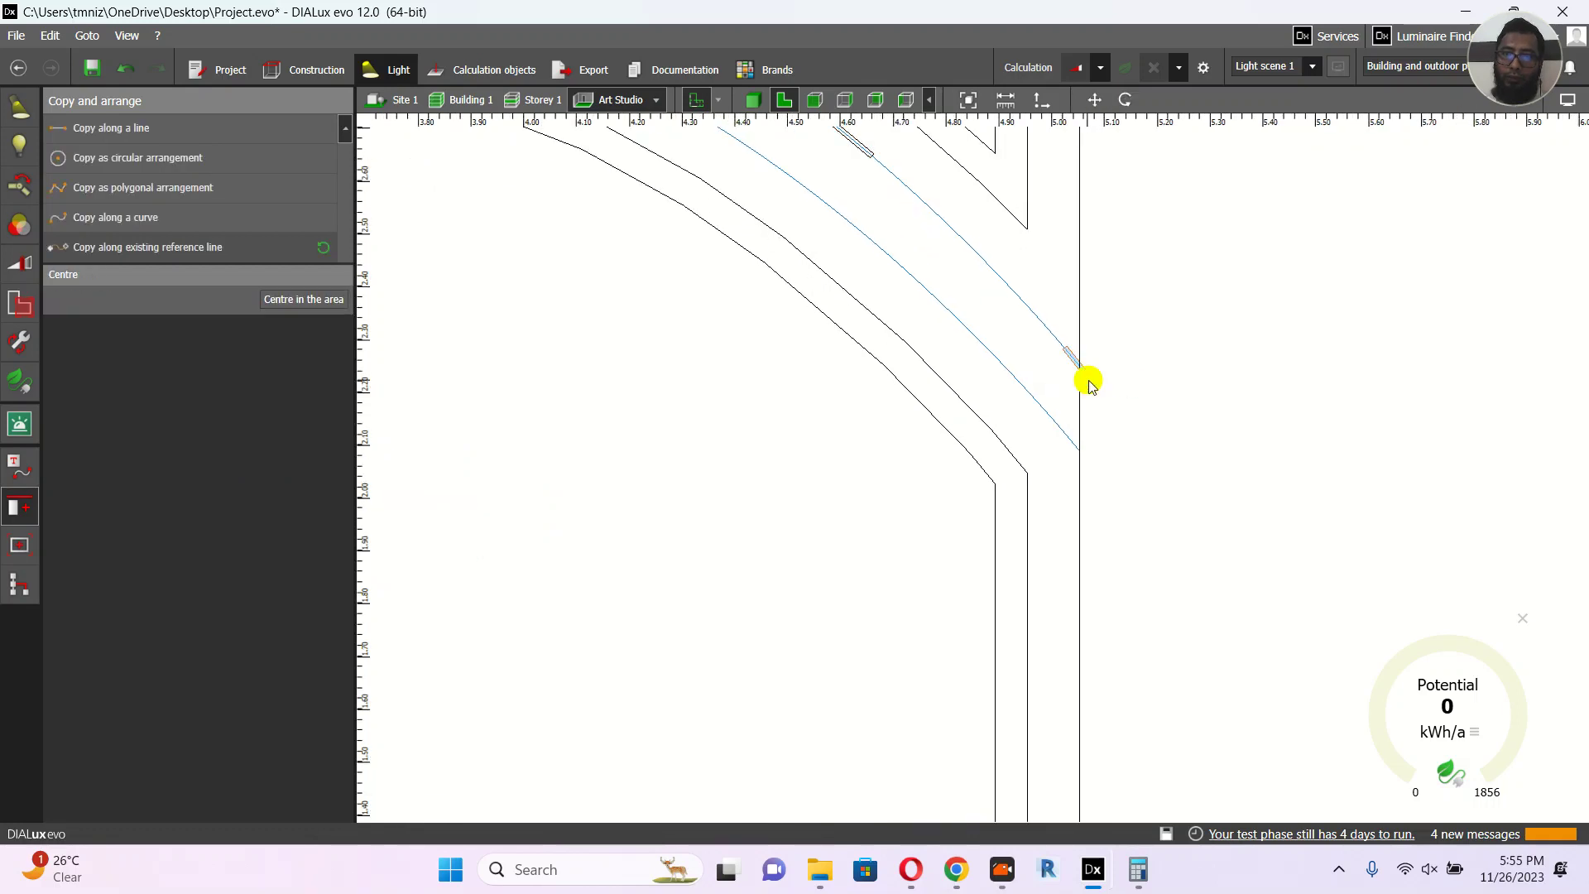
click(1070, 355)
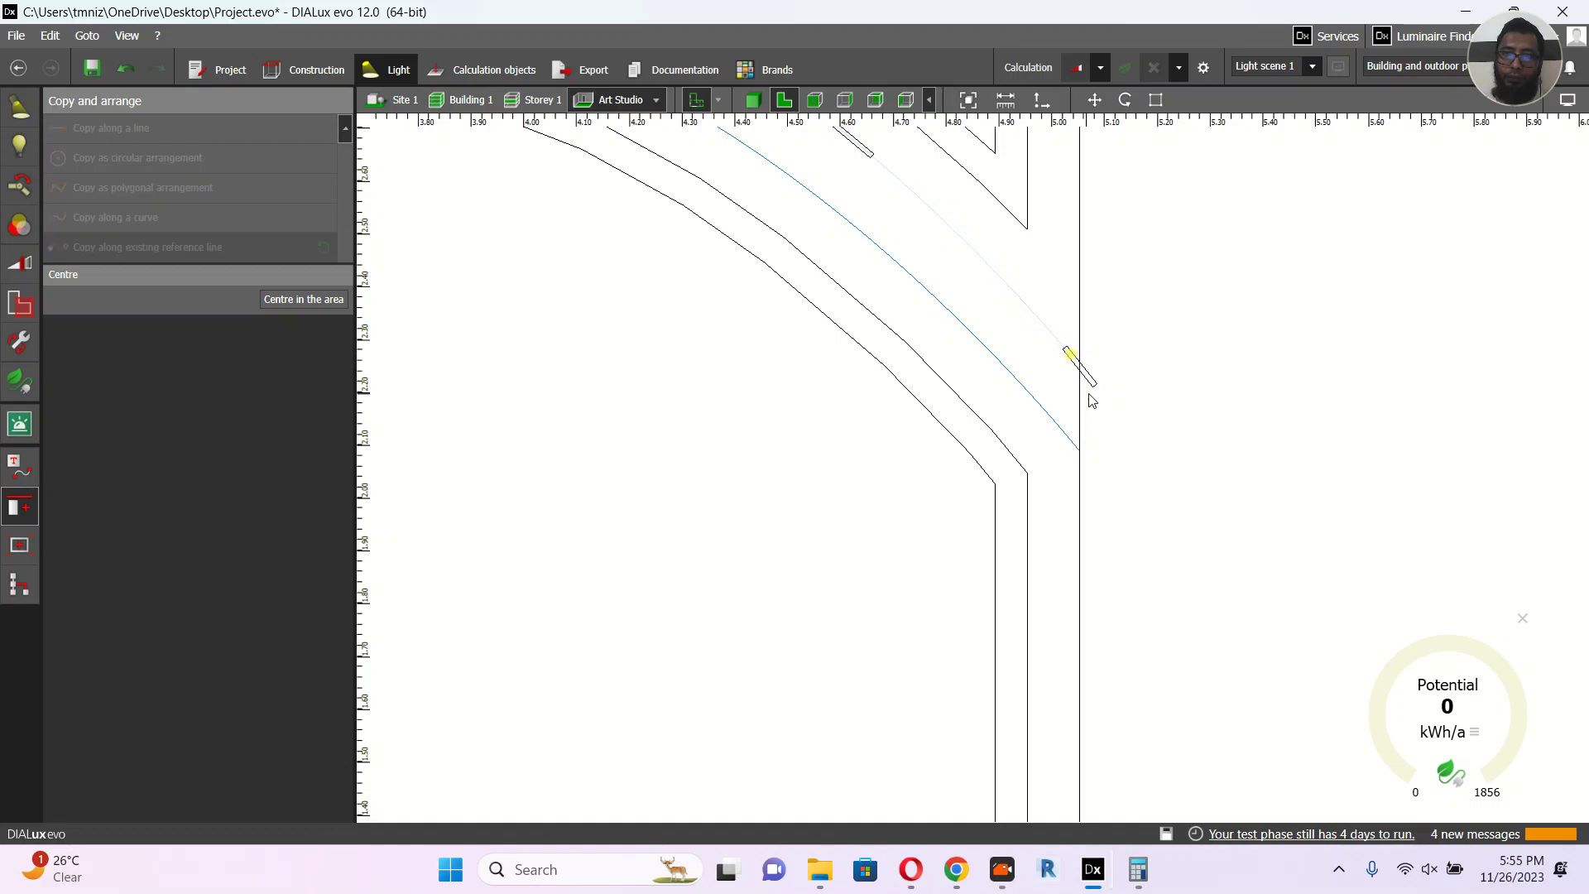
click(1101, 100)
click(1091, 383)
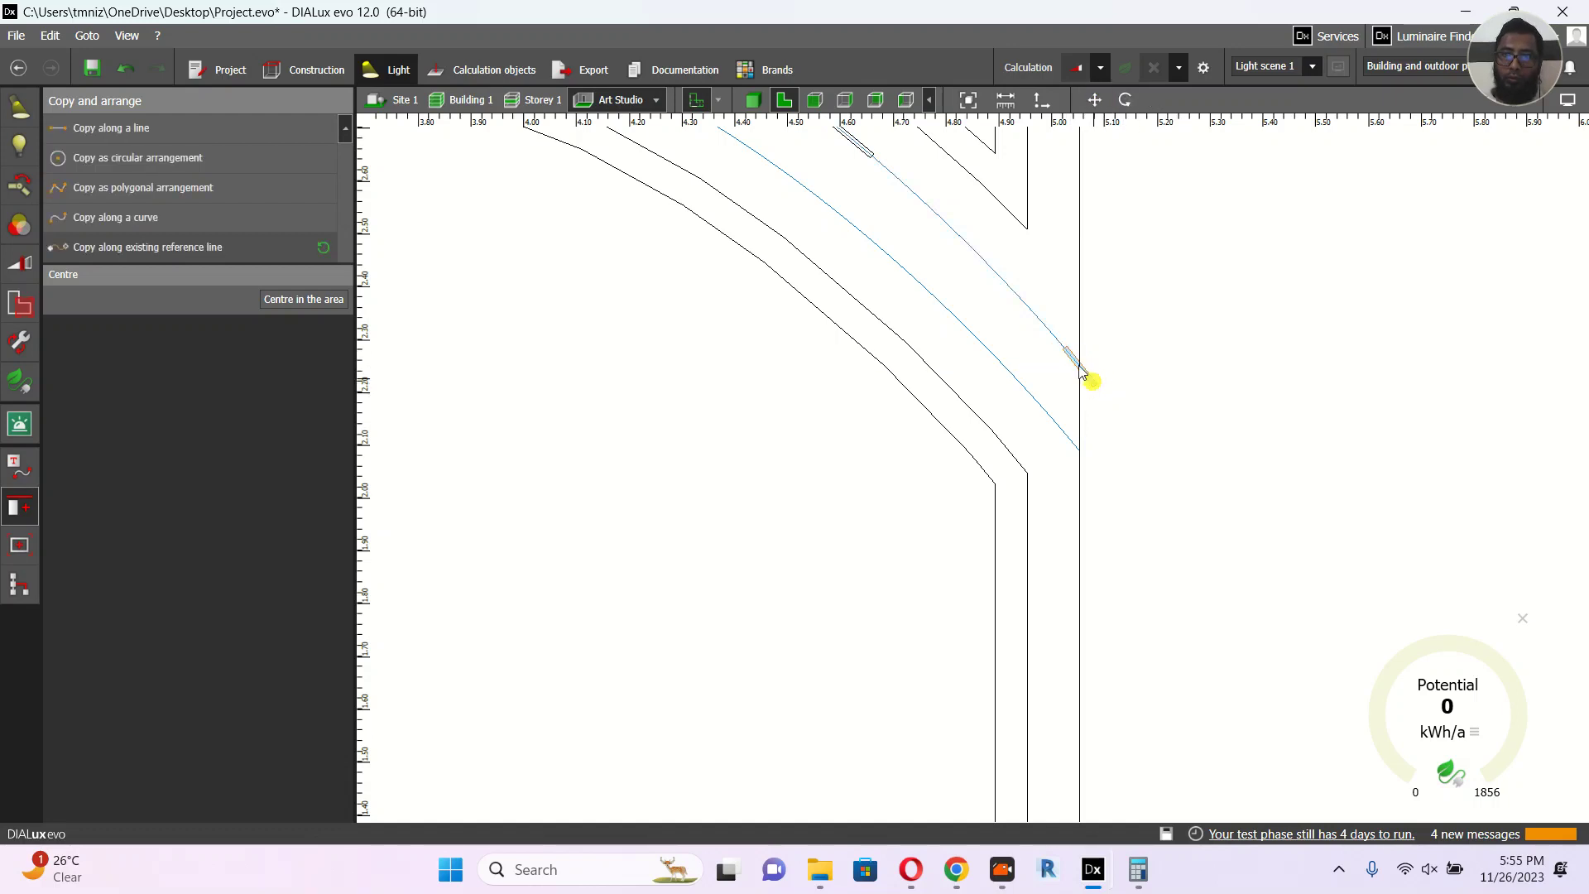
click(1091, 382)
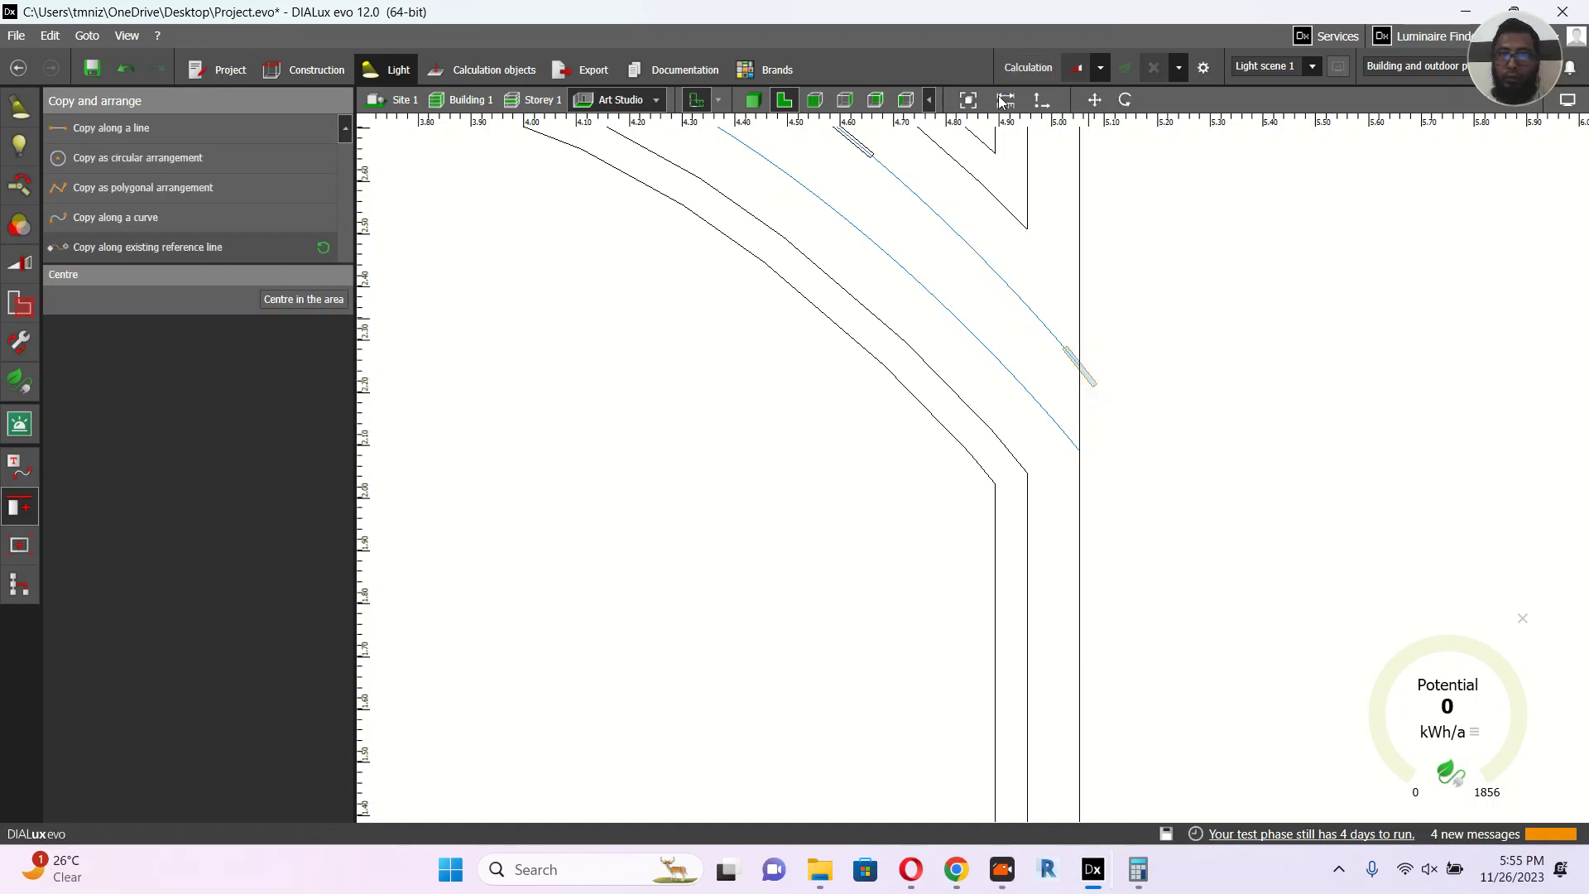
click(1087, 100)
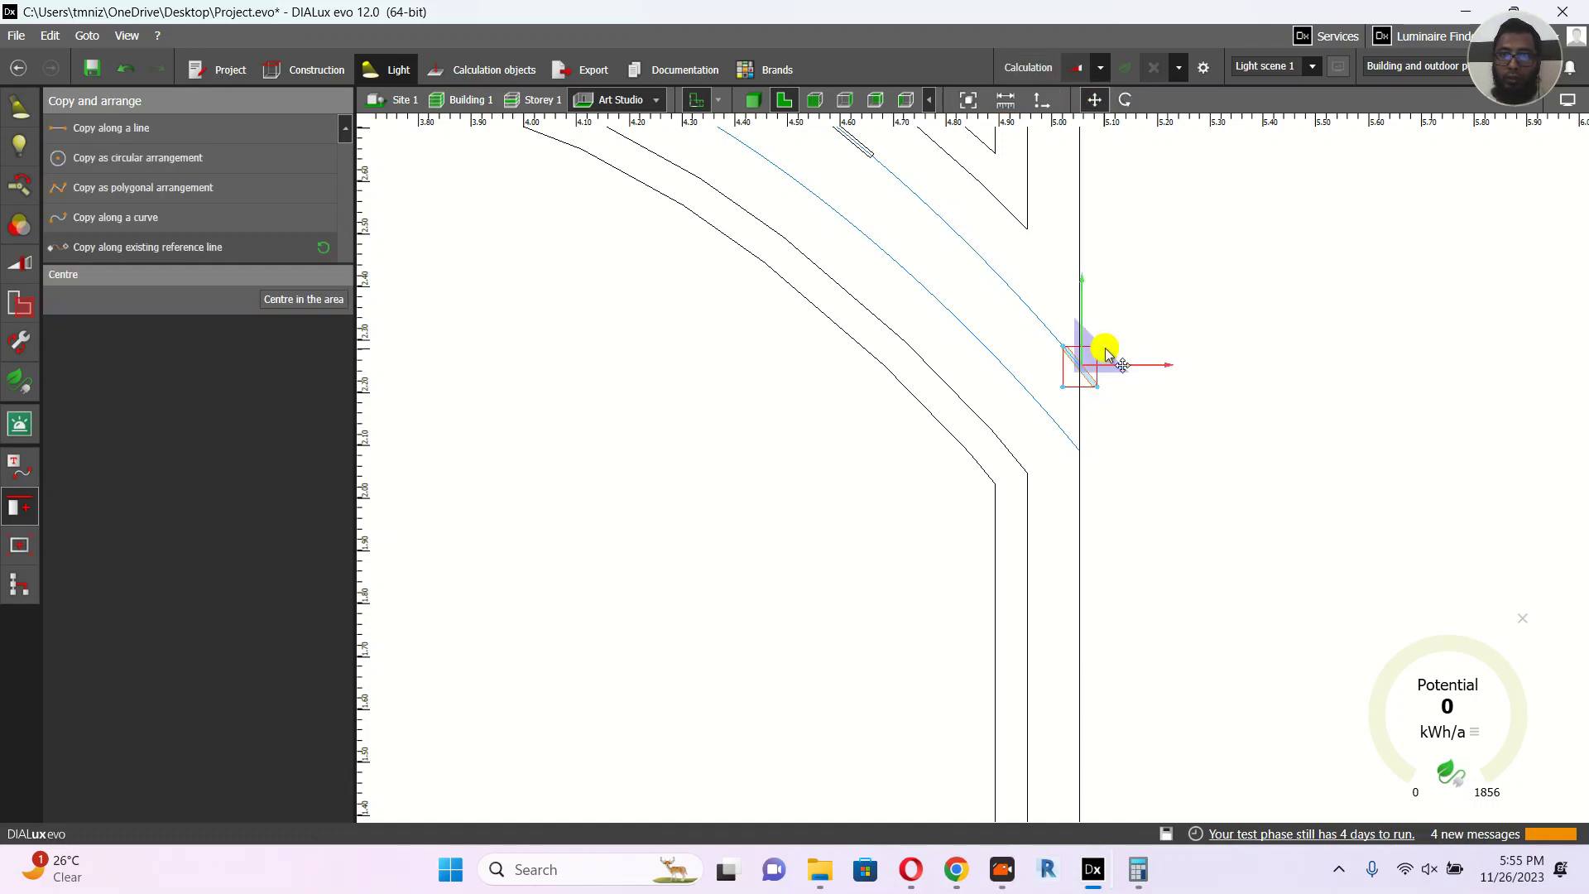
drag(1091, 339, 1063, 308)
scroll(1150, 397, down, 8)
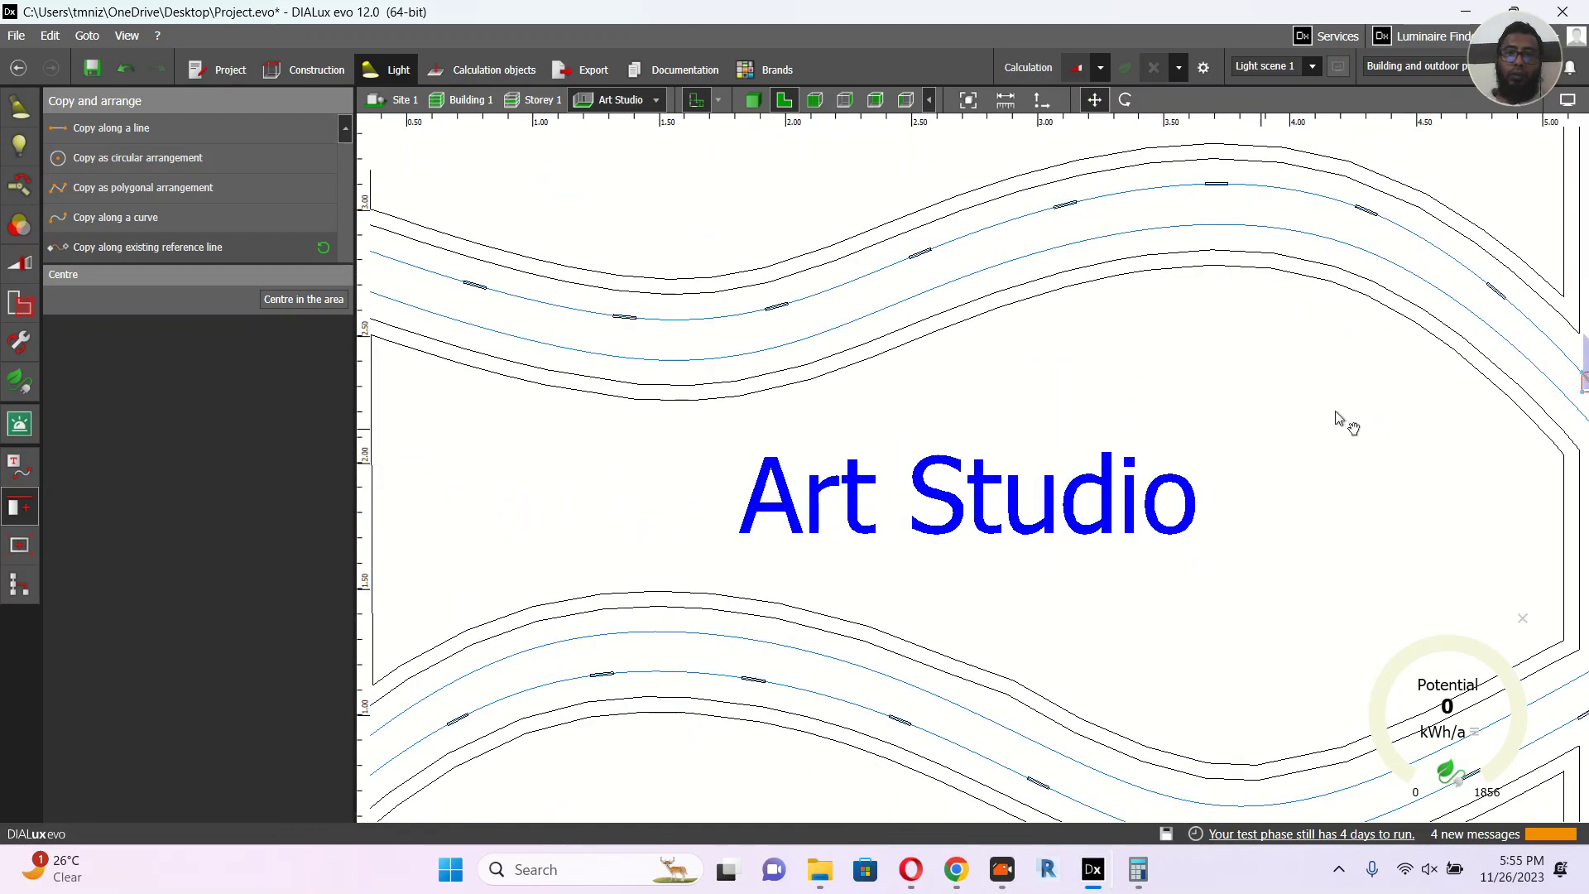
Step: Move the leftmost luminaire of the upper row along its reference line so it lies inside the room's left wall
right_drag(737, 468, 1016, 458)
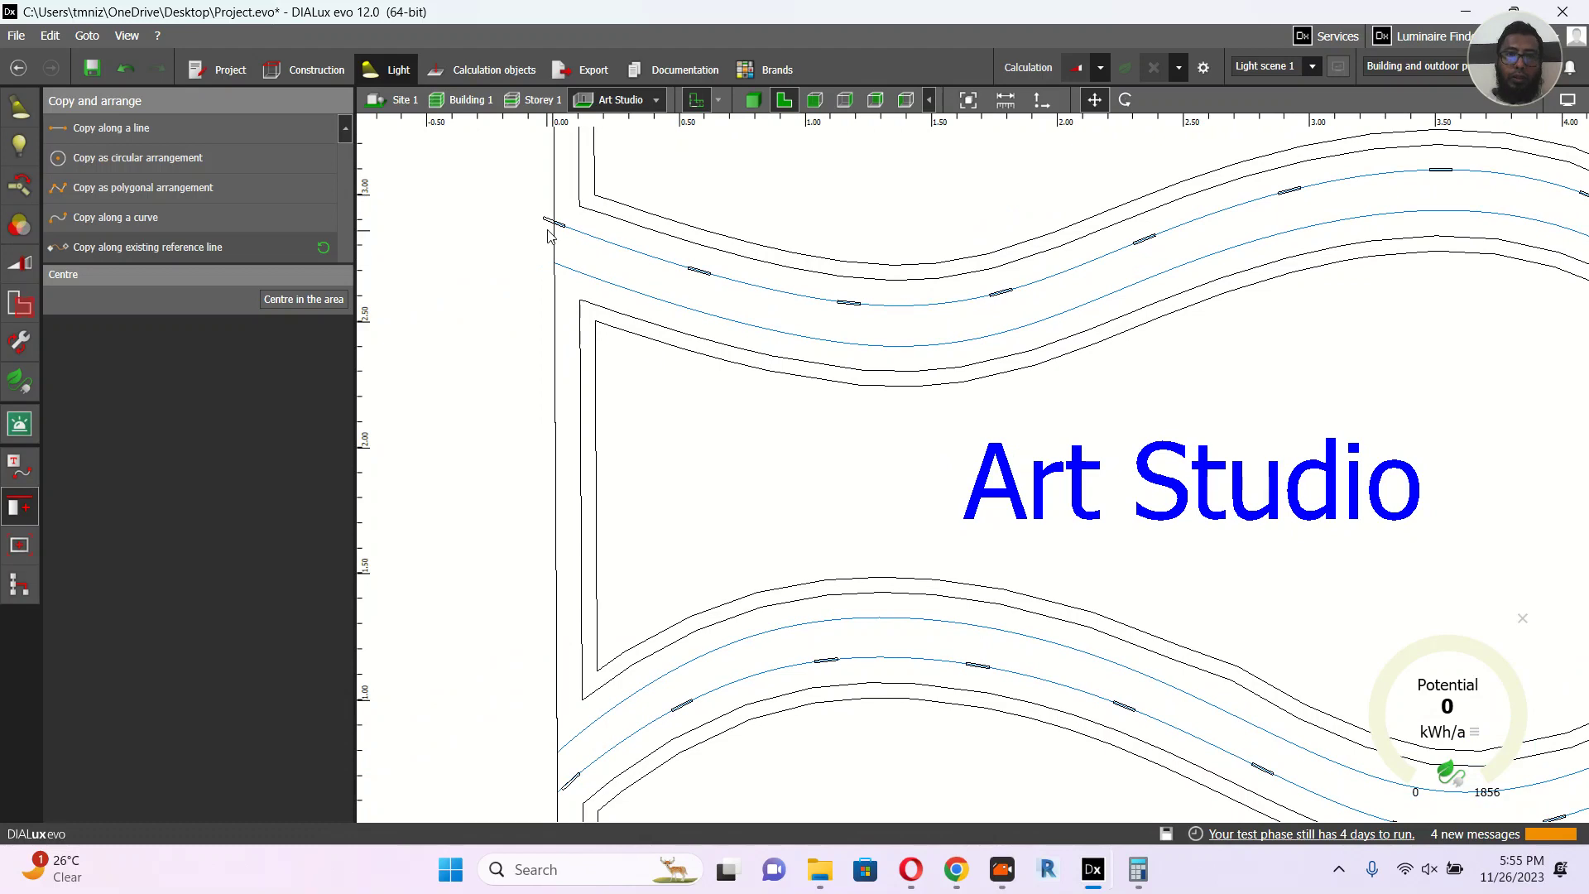
scroll(542, 224, up, 1)
click(1094, 99)
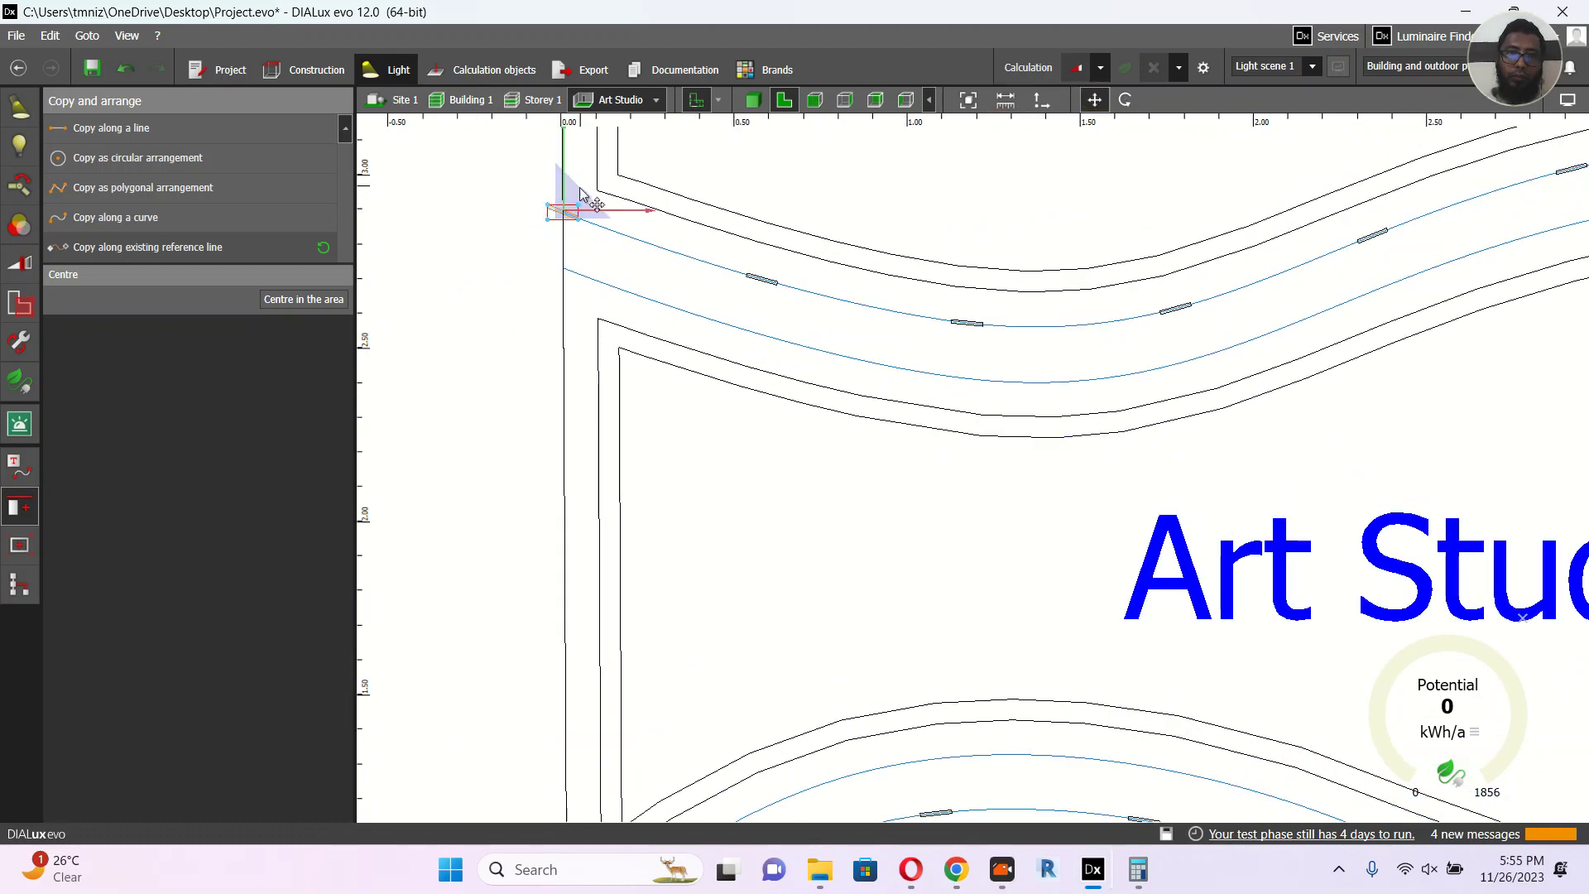
drag(581, 190, 606, 202)
scroll(623, 278, down, 4)
click(705, 372)
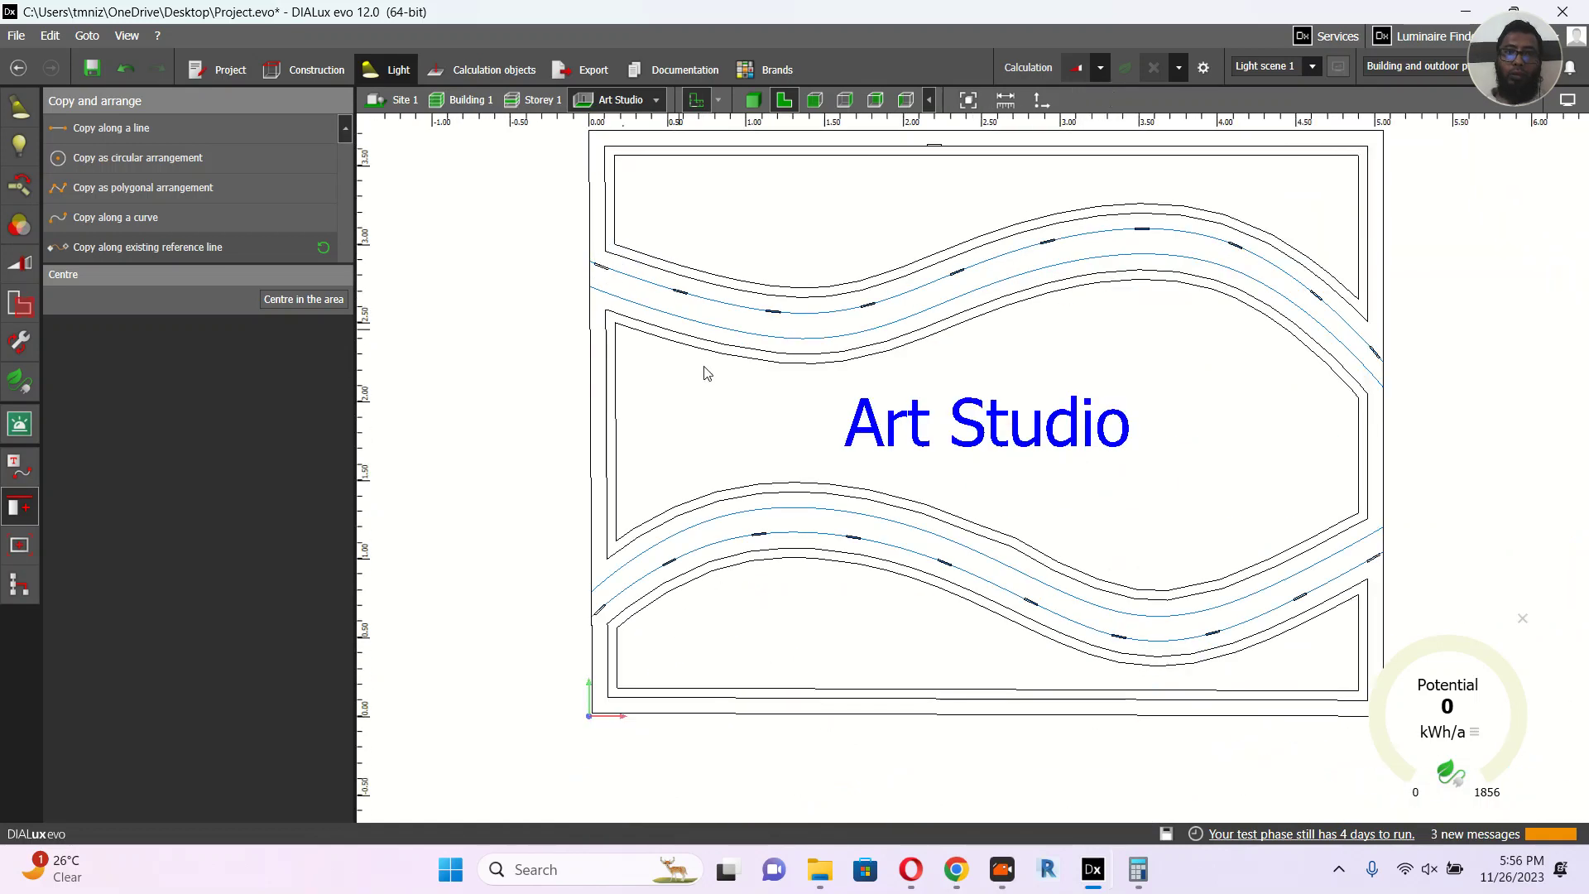
Step: Try shifting the whole upper row of luminaires slightly towards the room's centre, and undo the move
scroll(705, 371, down, 2)
drag(461, 238, 1278, 416)
click(1094, 99)
scroll(877, 280, up, 2)
drag(921, 265, 920, 286)
key(ctrl+z)
click(884, 313)
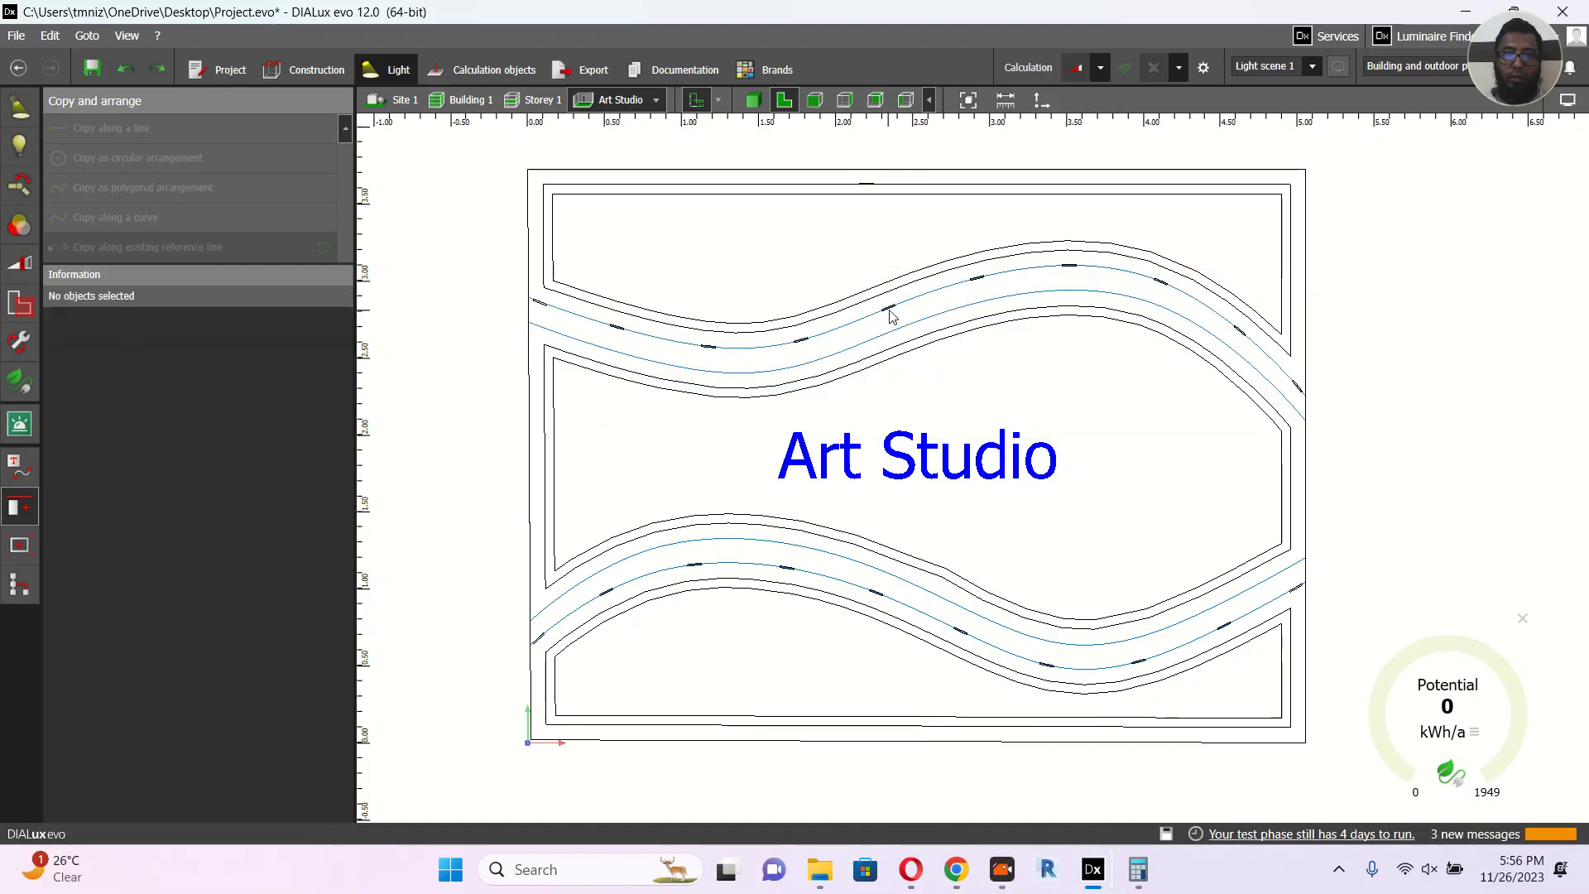
Step: Open the luminaire settings, select the whole upper row, and shift it along the Y axis to between the two upper wavy reference lines
click(19, 109)
drag(481, 235, 1201, 408)
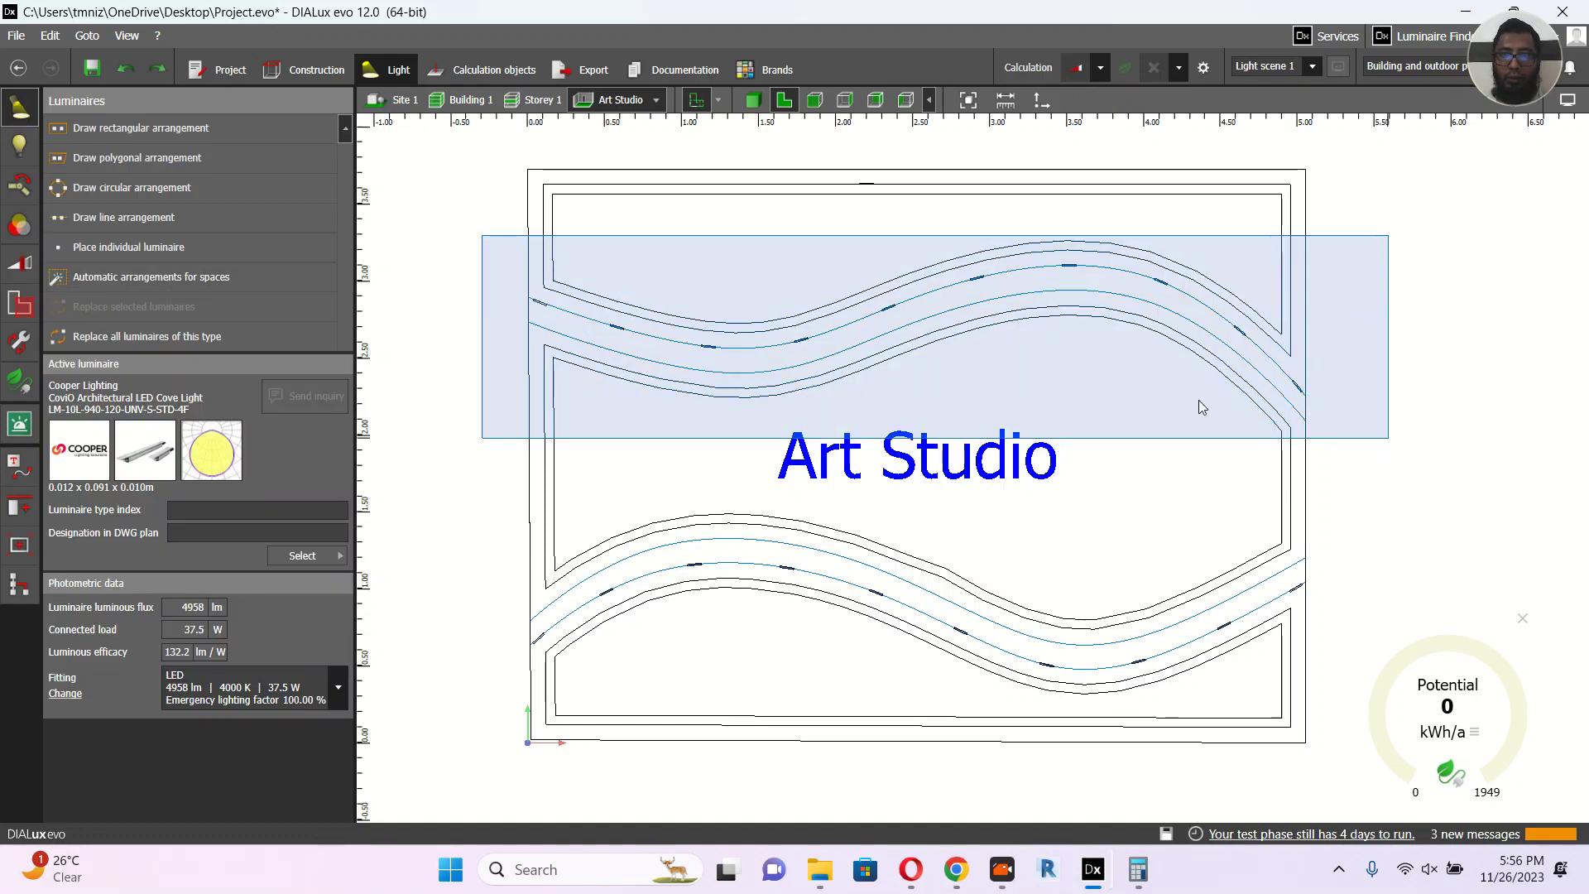
drag(1080, 371, 1044, 367)
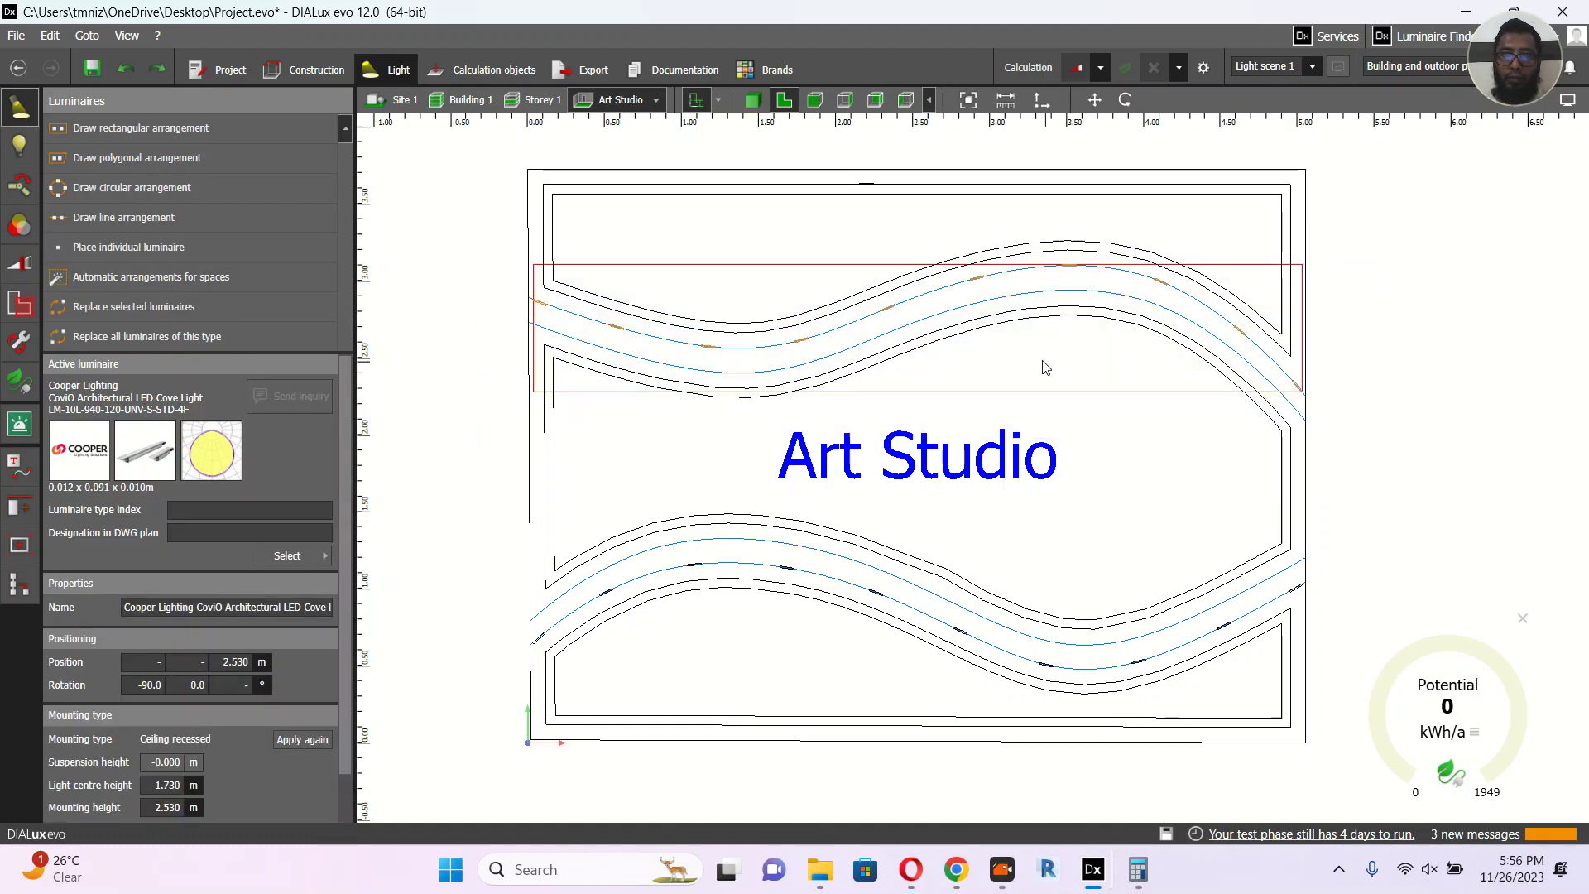
click(1094, 99)
drag(914, 253, 920, 247)
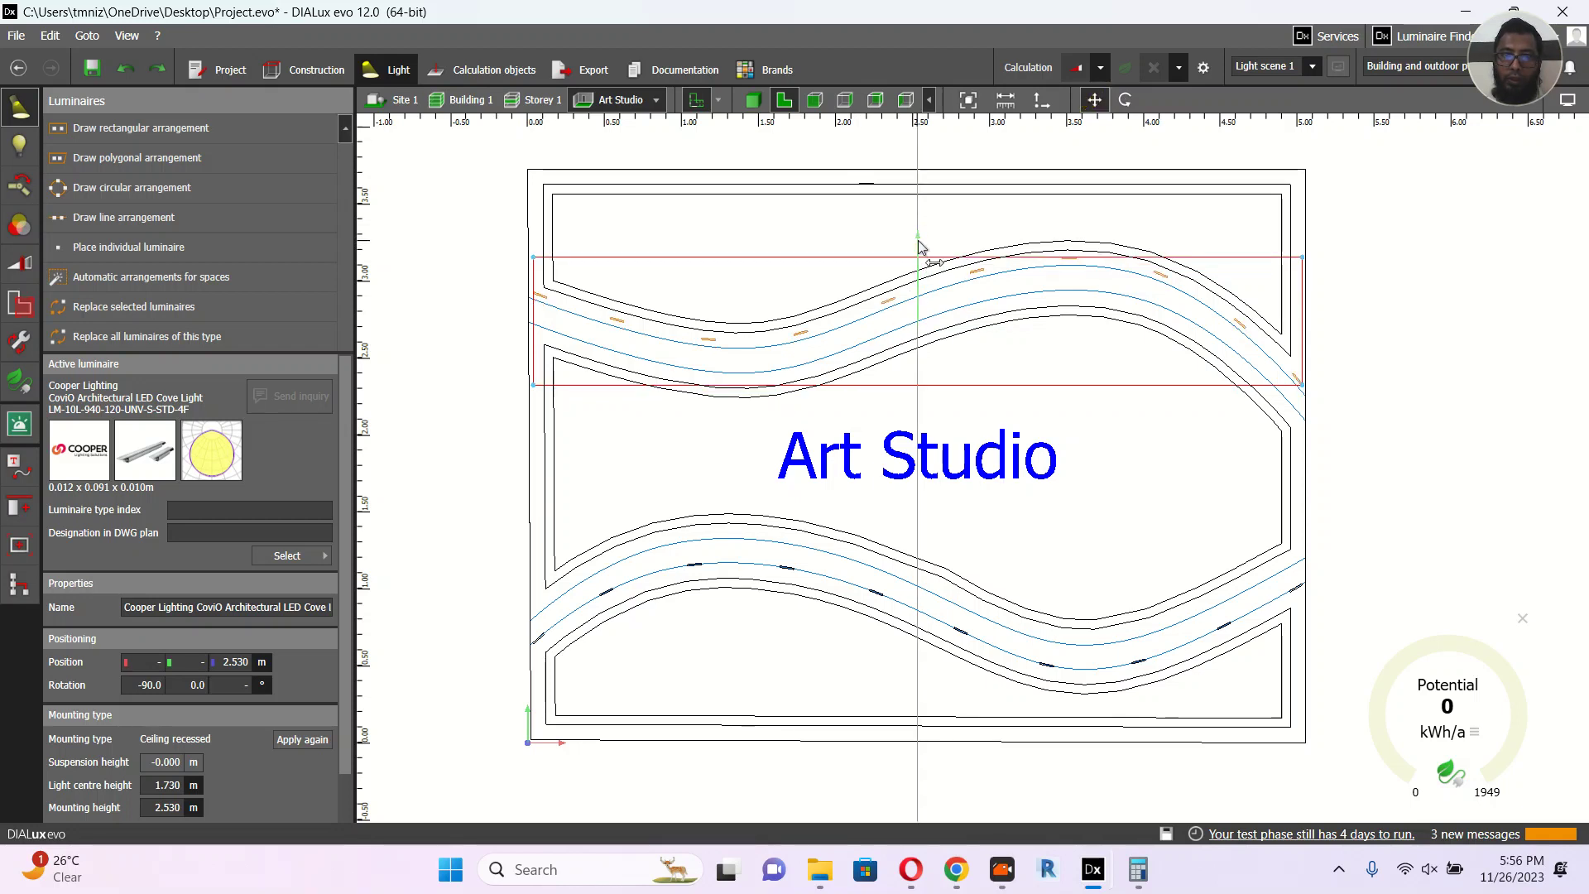
drag(918, 241, 917, 253)
mouse_move(918, 258)
mouse_down()
mouse_move(927, 282)
mouse_move(936, 258)
mouse_up()
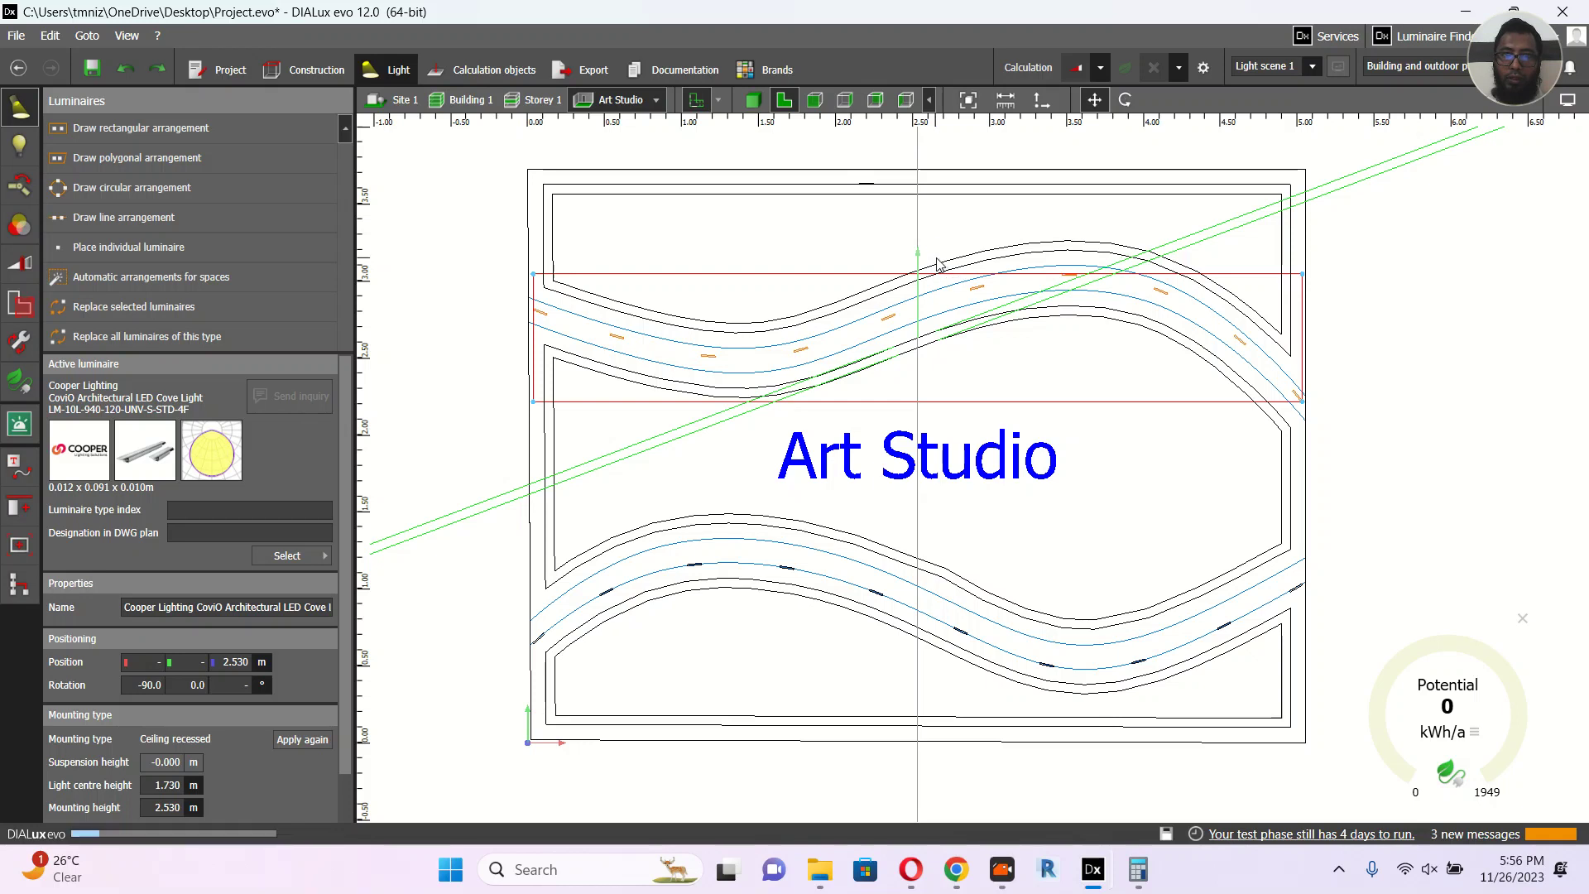
Step: Select the whole lower row of luminaires and shift it along the Y axis to between the two lower wavy reference lines
click(473, 500)
middle_drag(512, 473, 511, 281)
drag(455, 270, 1366, 522)
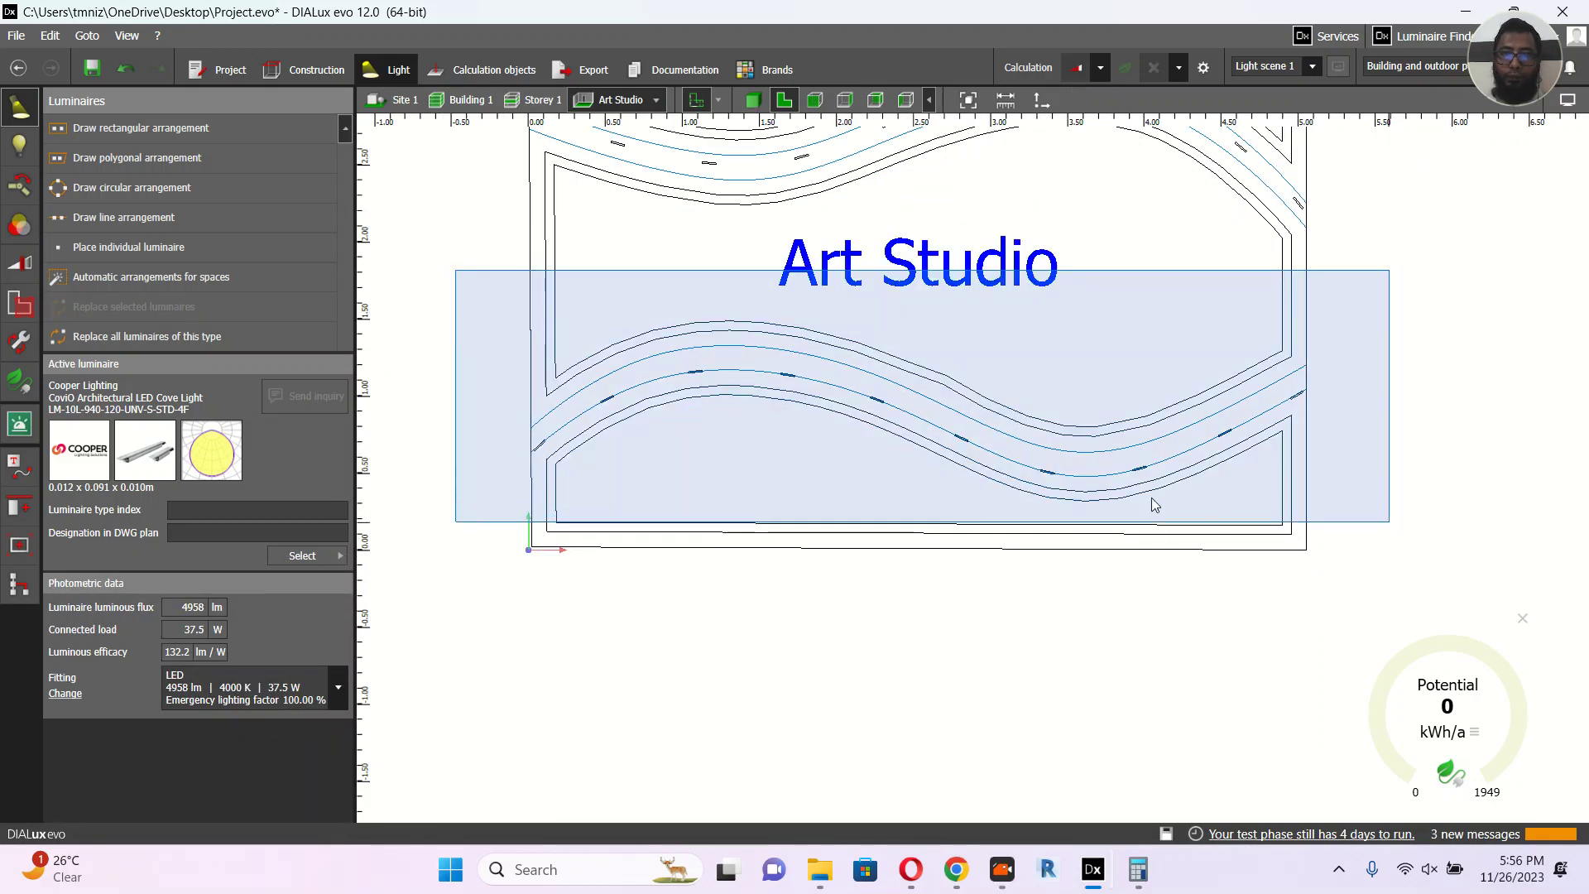
drag(1155, 505, 1149, 504)
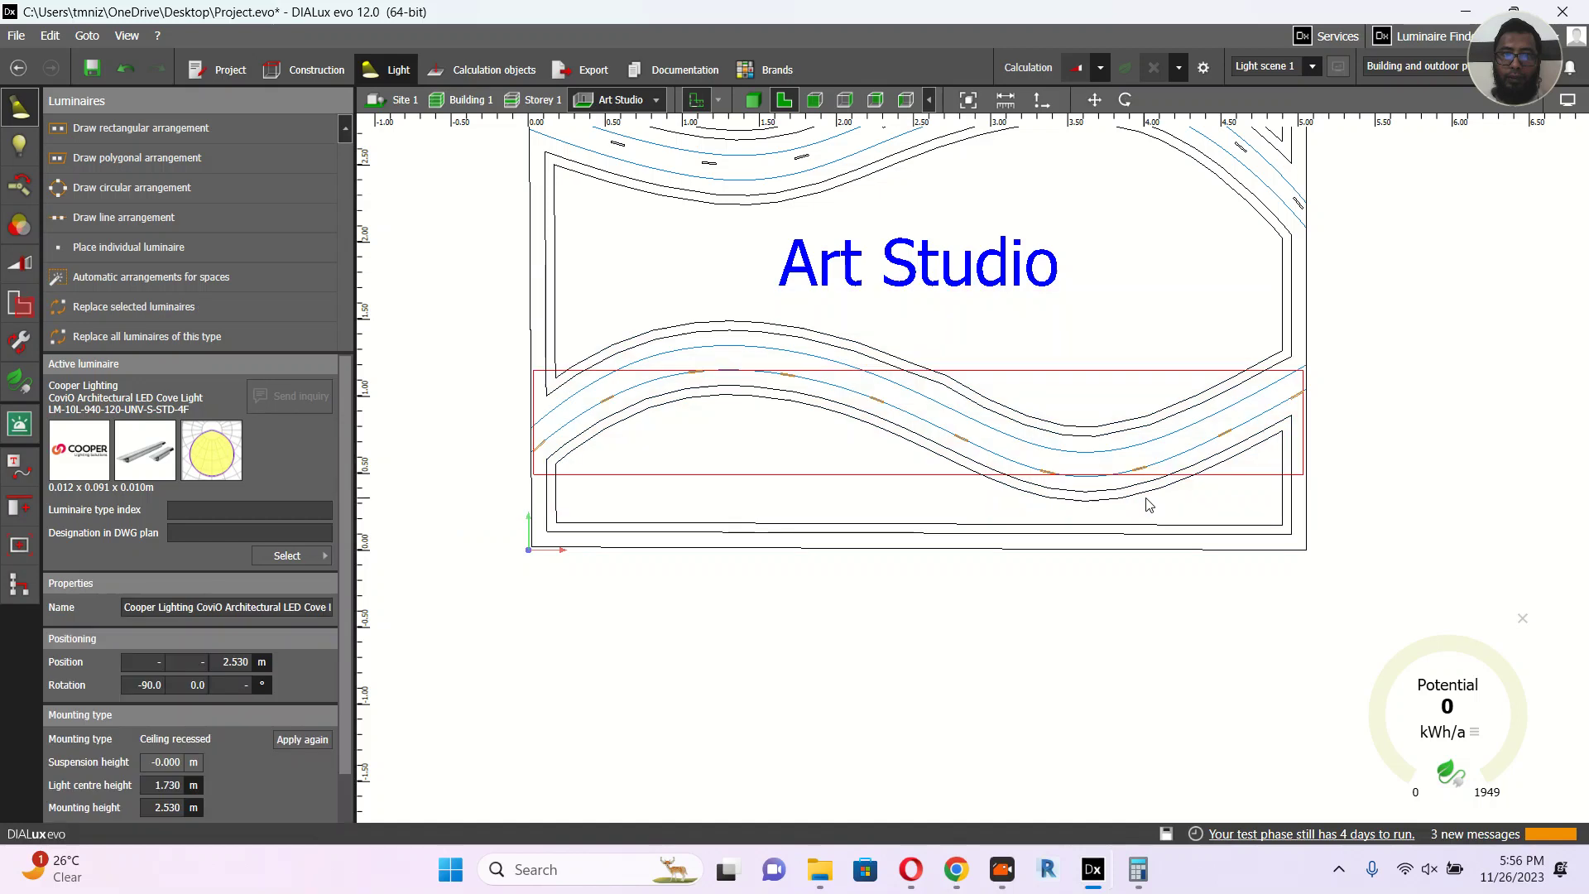
click(1094, 99)
mouse_move(920, 352)
mouse_down()
mouse_move(942, 329)
mouse_move(917, 326)
mouse_move(935, 333)
mouse_up()
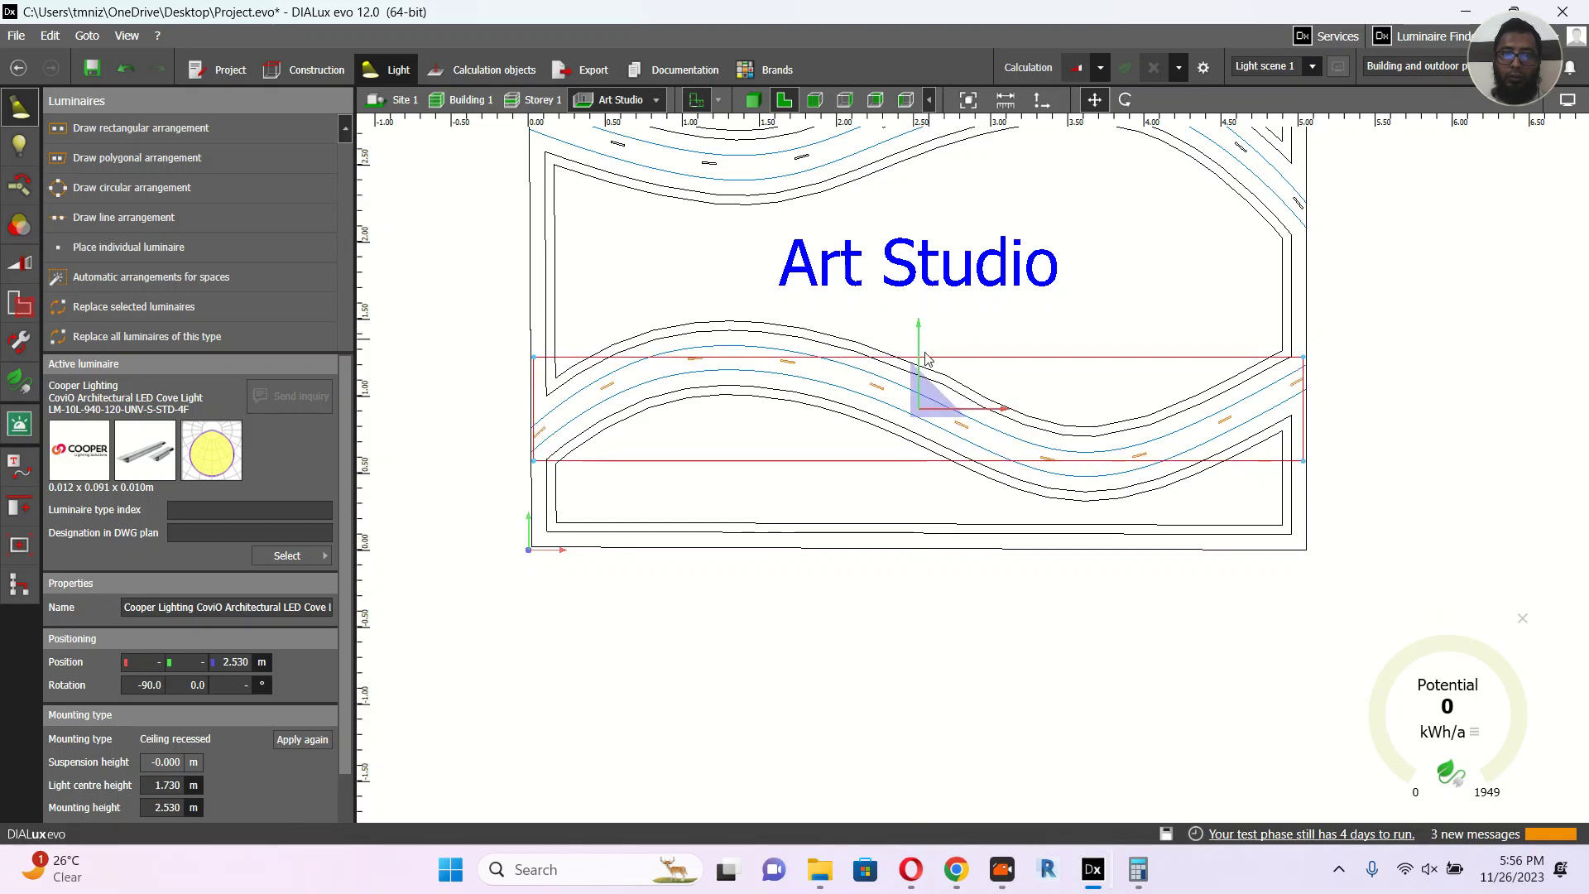
click(1370, 385)
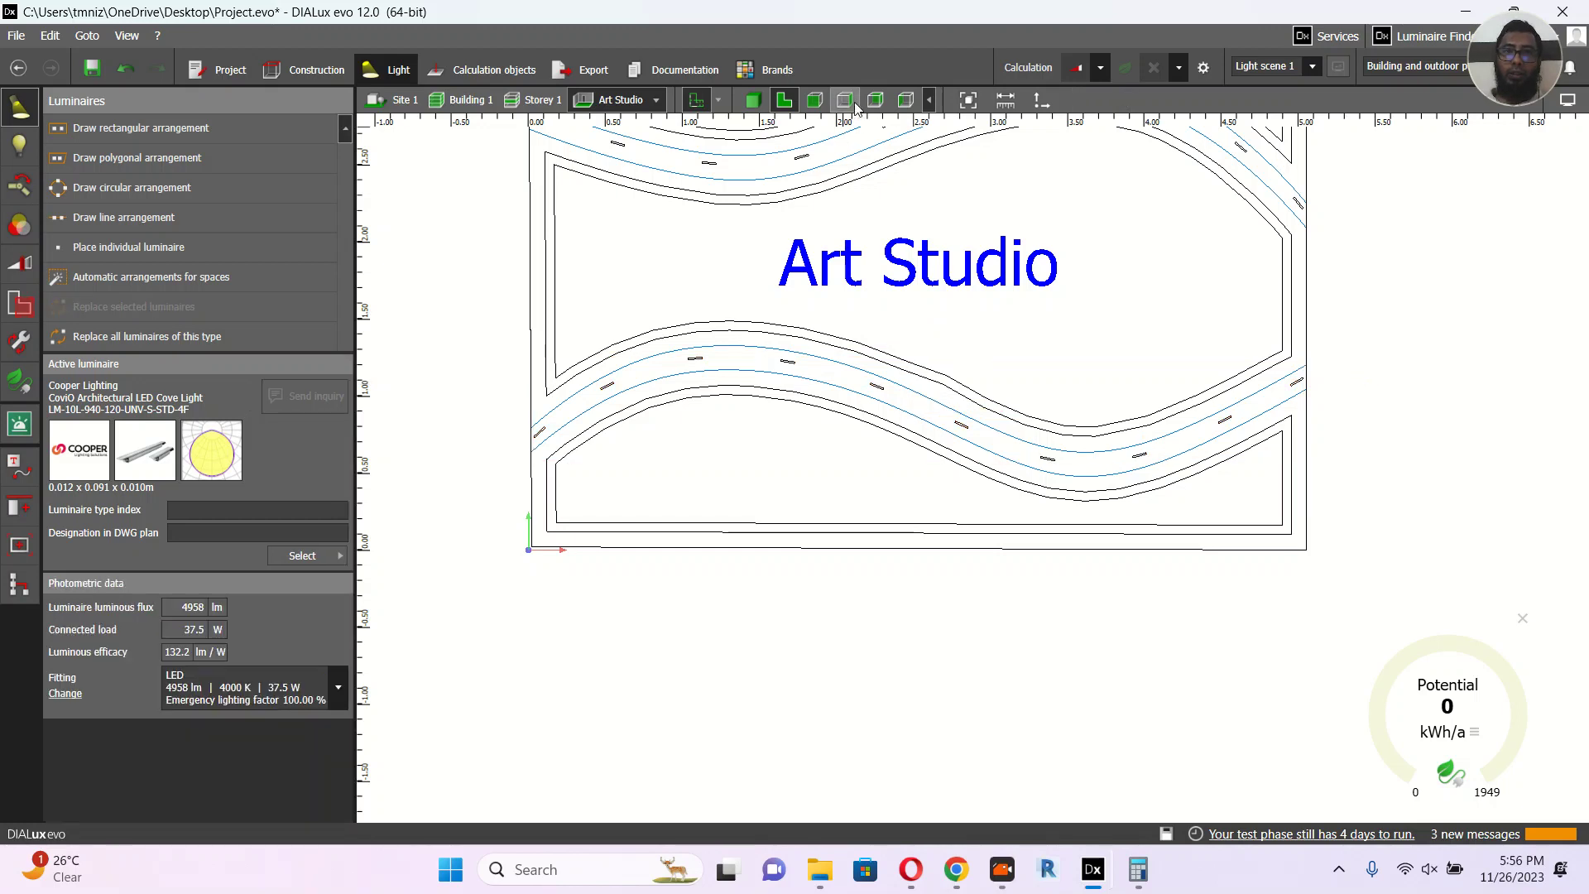
Step: Check the luminaire rows in elevation and plan, calculate the lighting, and inspect the lit coves in 3D without saving the project
click(814, 100)
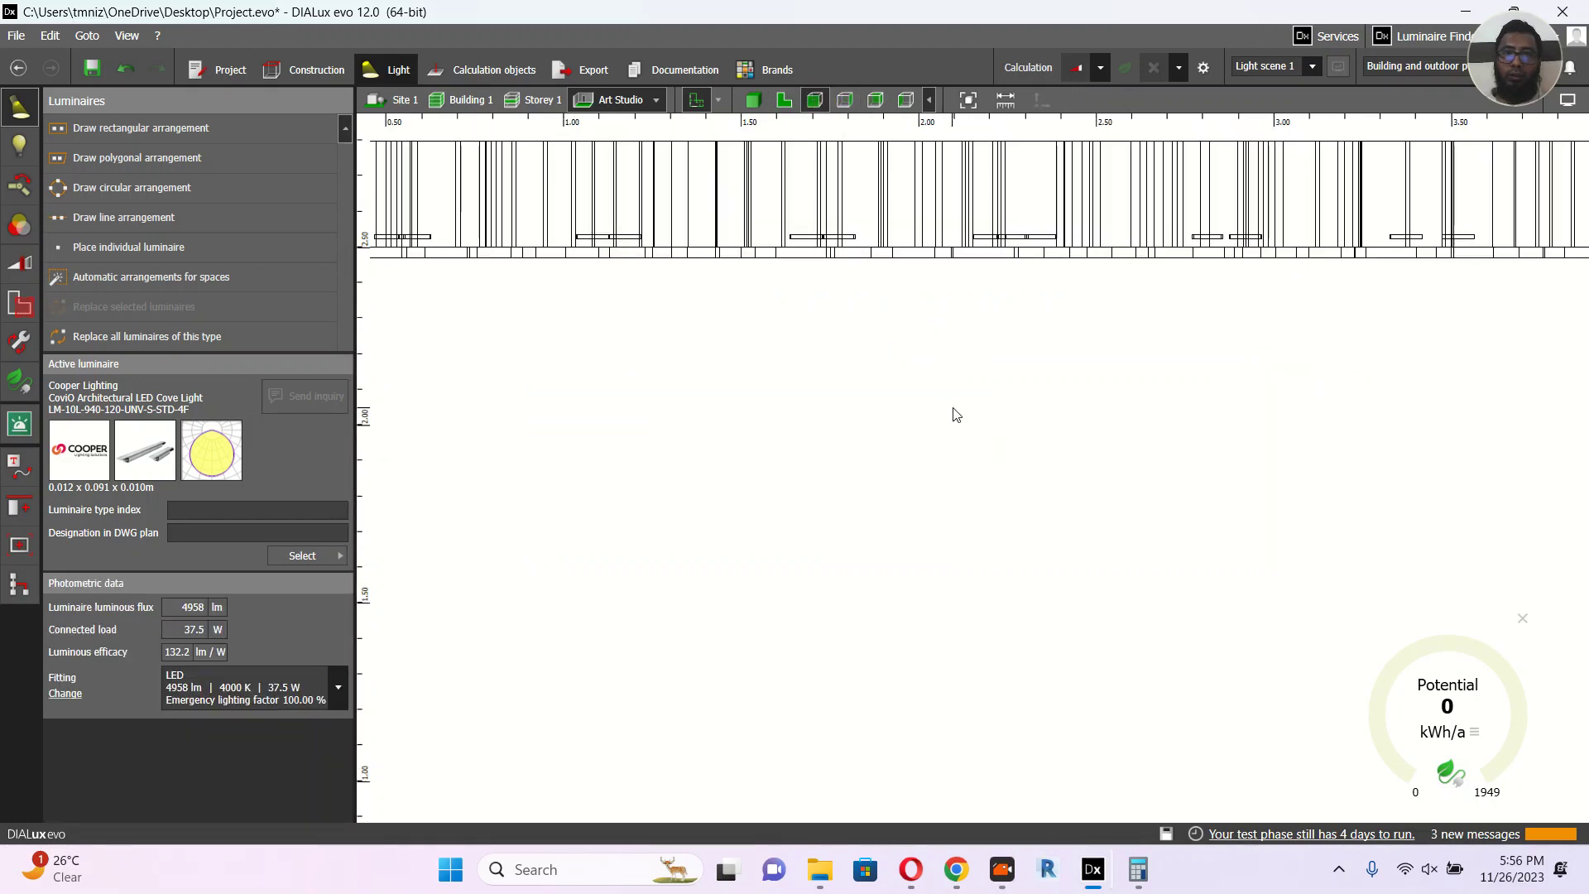
click(787, 100)
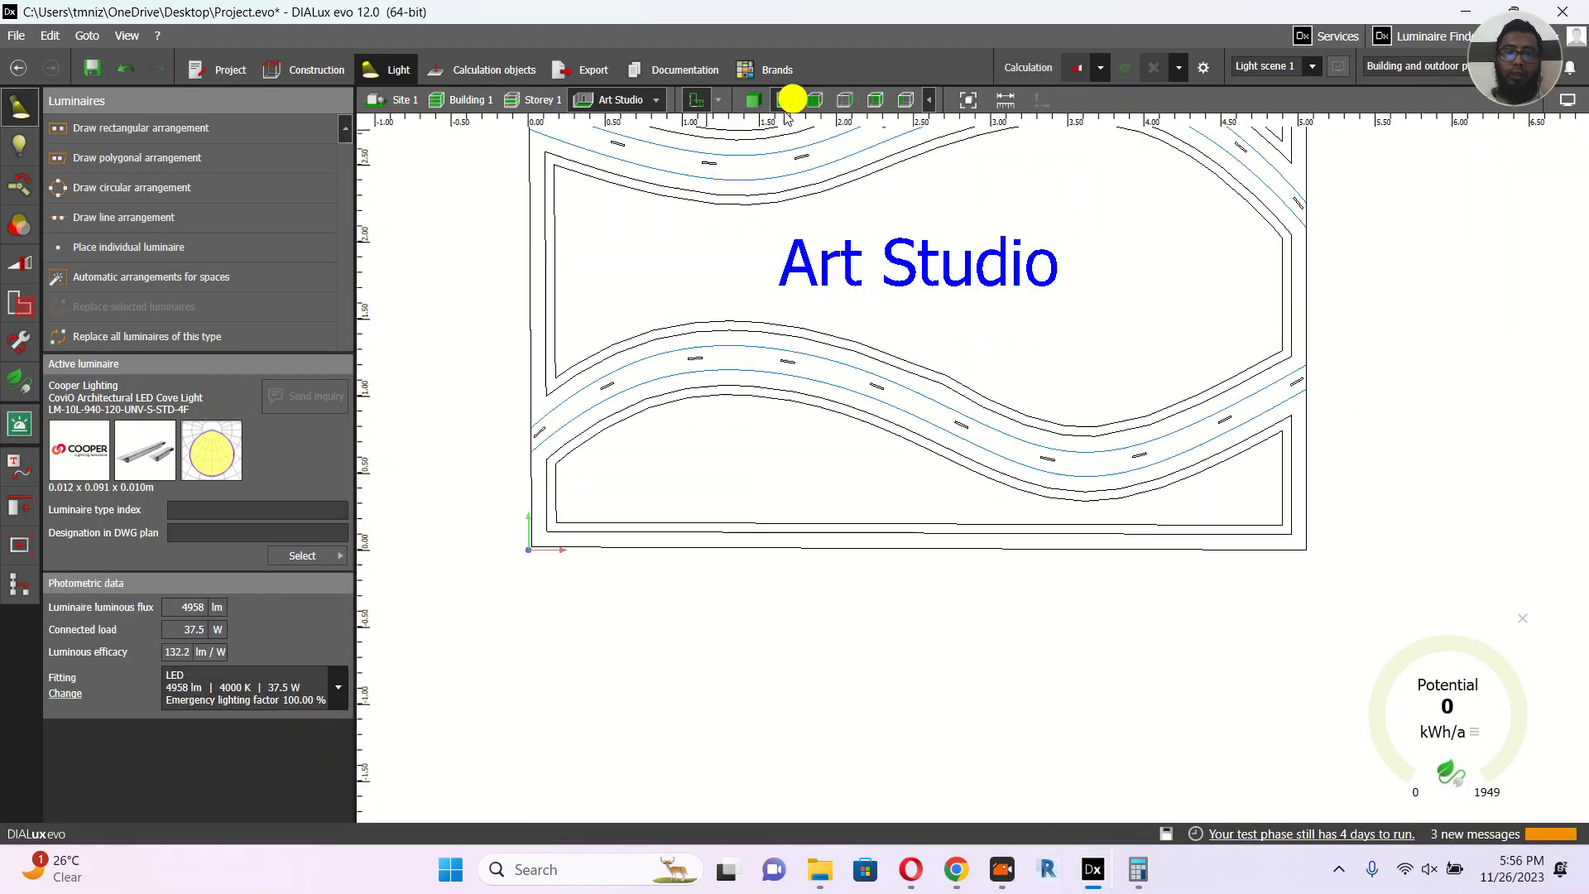
click(863, 158)
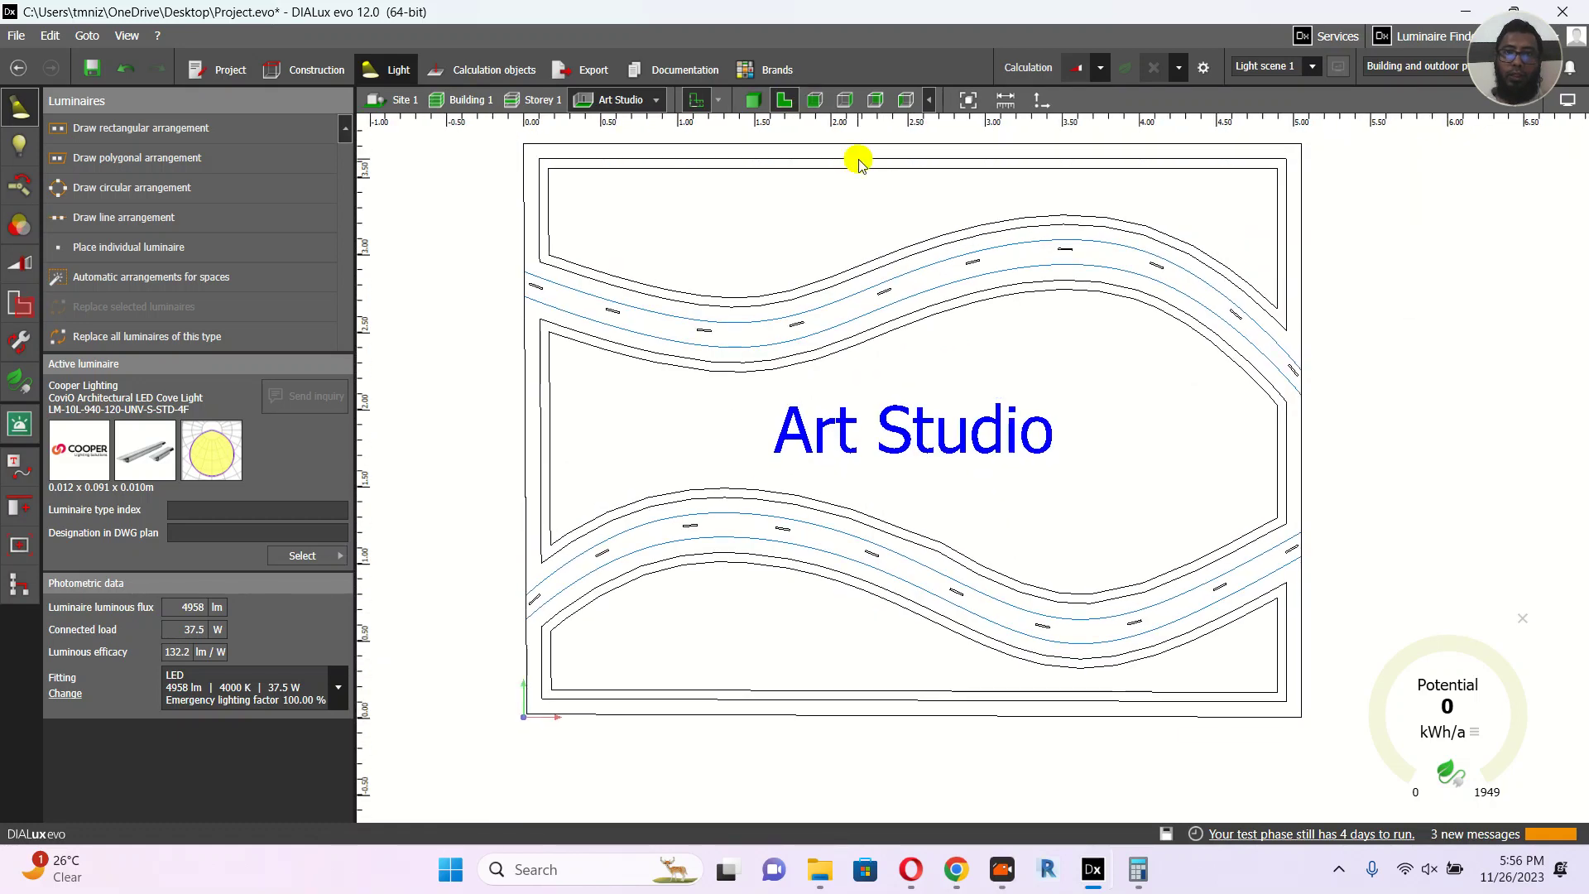
click(862, 246)
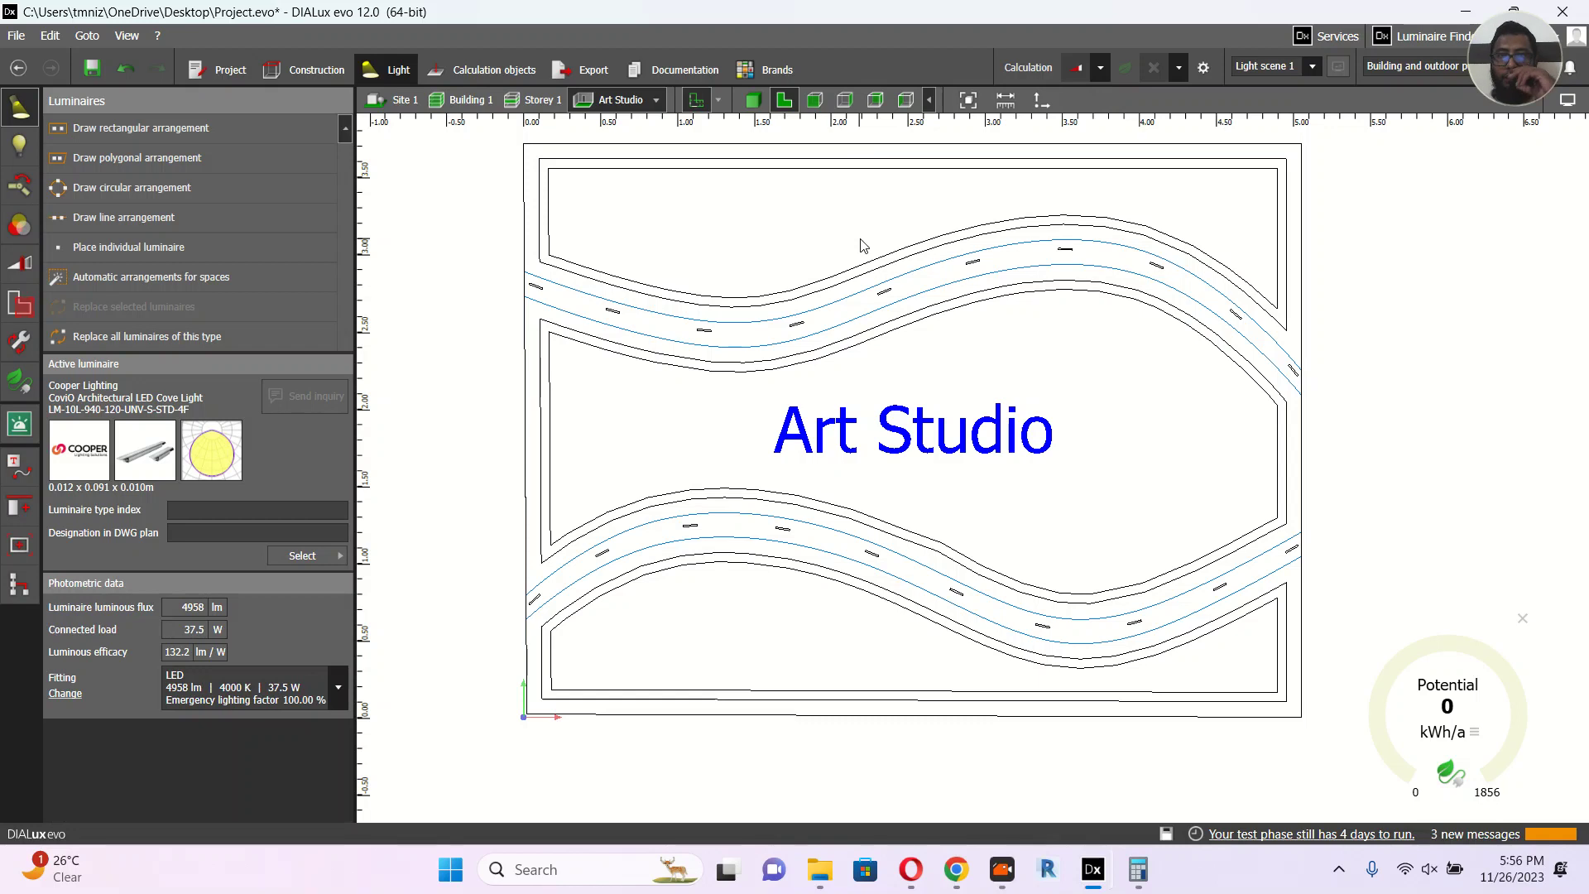
click(753, 101)
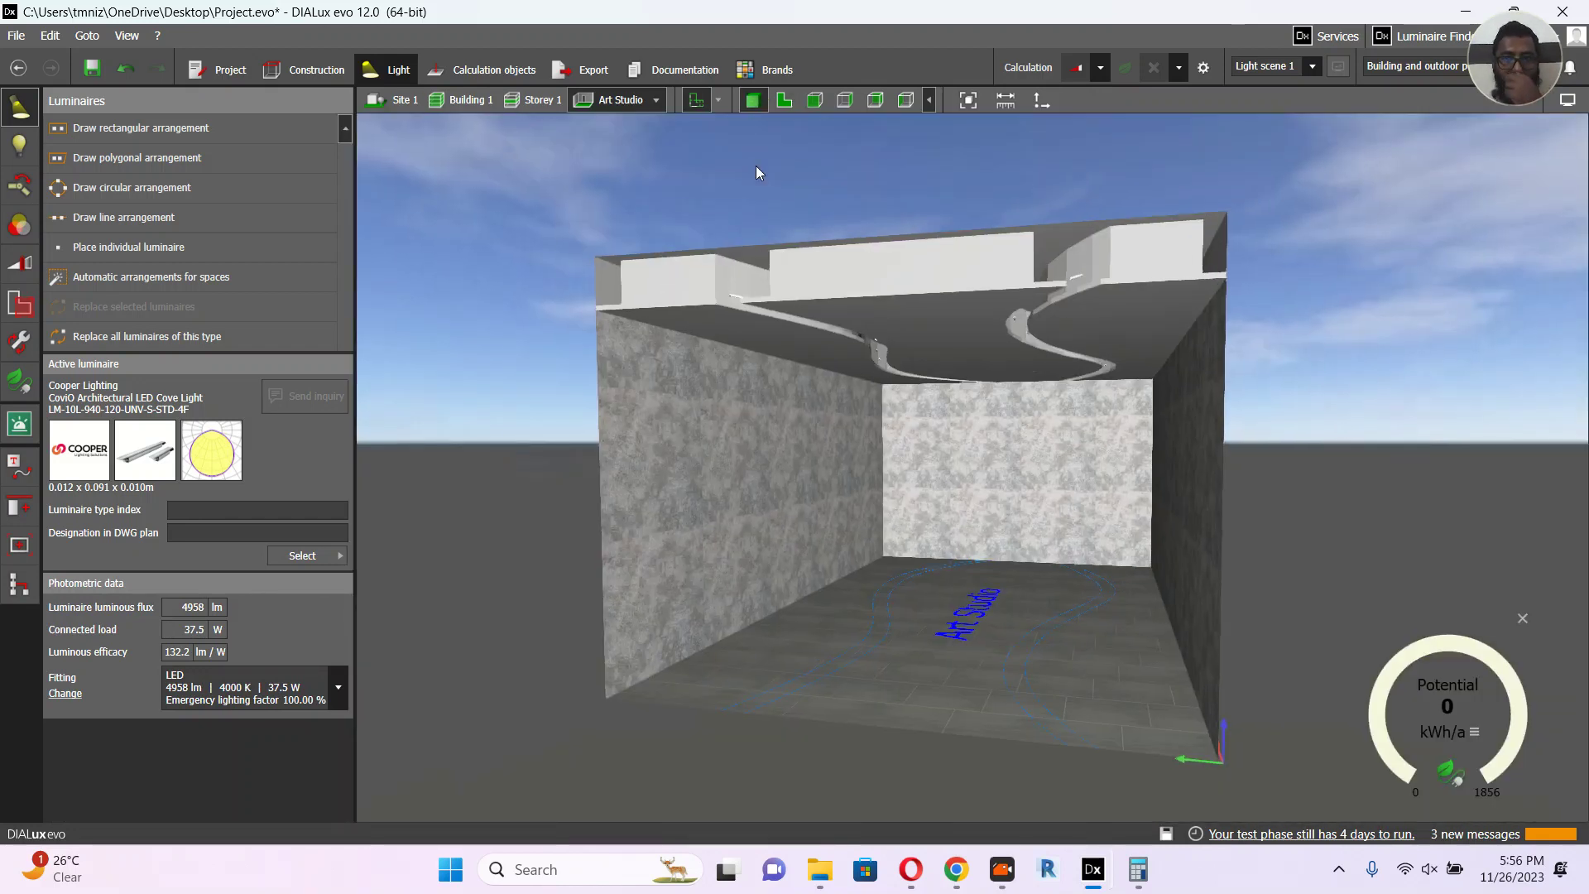
middle_drag(948, 460, 991, 454)
drag(948, 460, 869, 497)
scroll(960, 455, up, 3)
click(1028, 69)
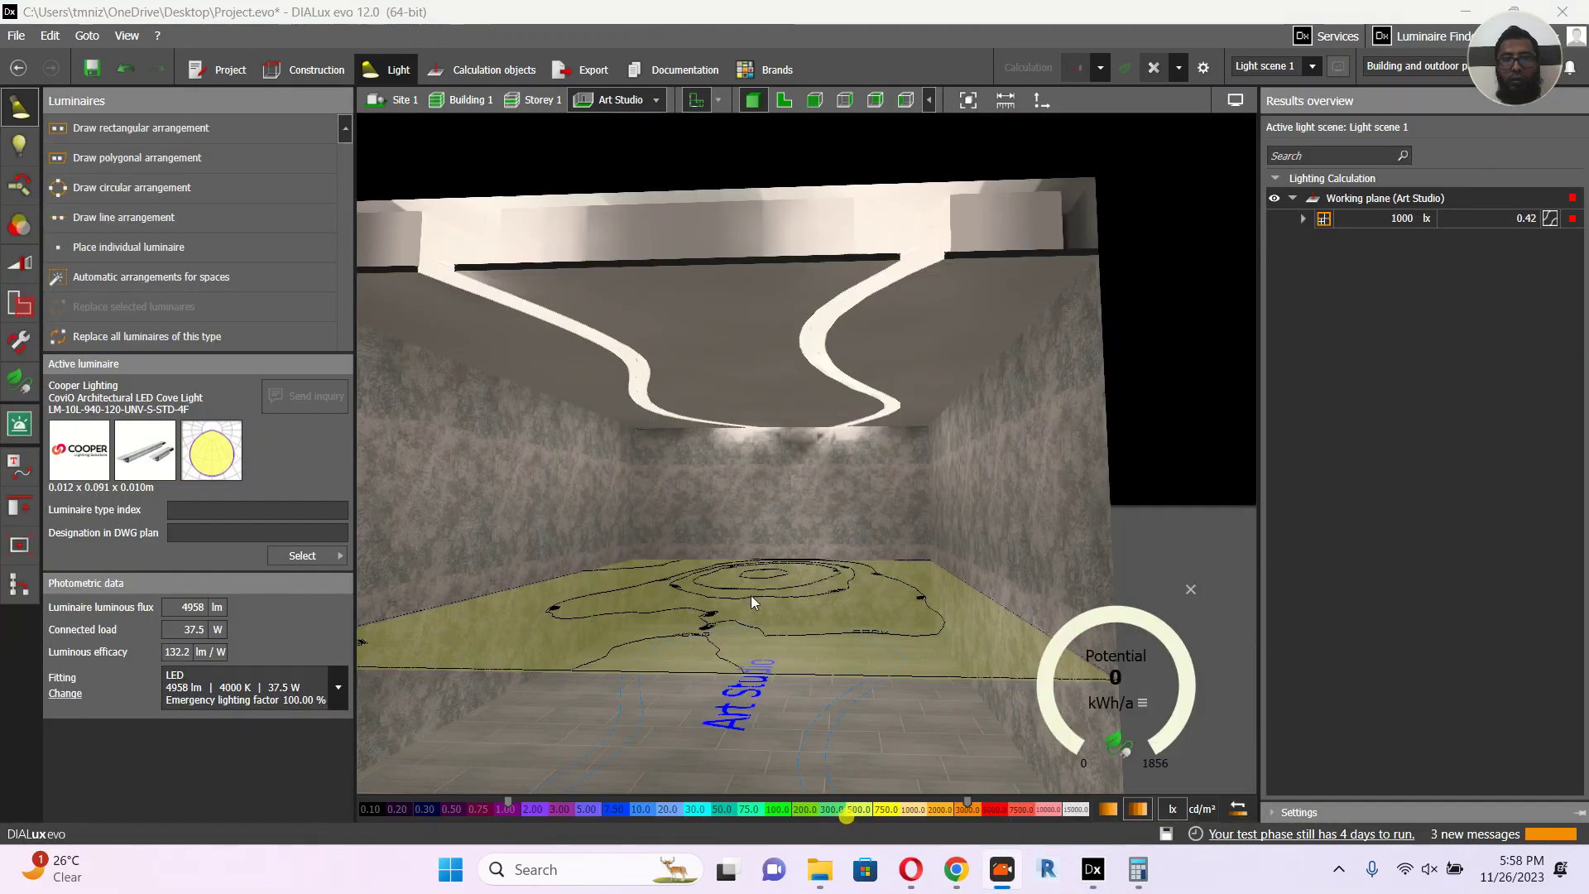
drag(751, 594, 743, 550)
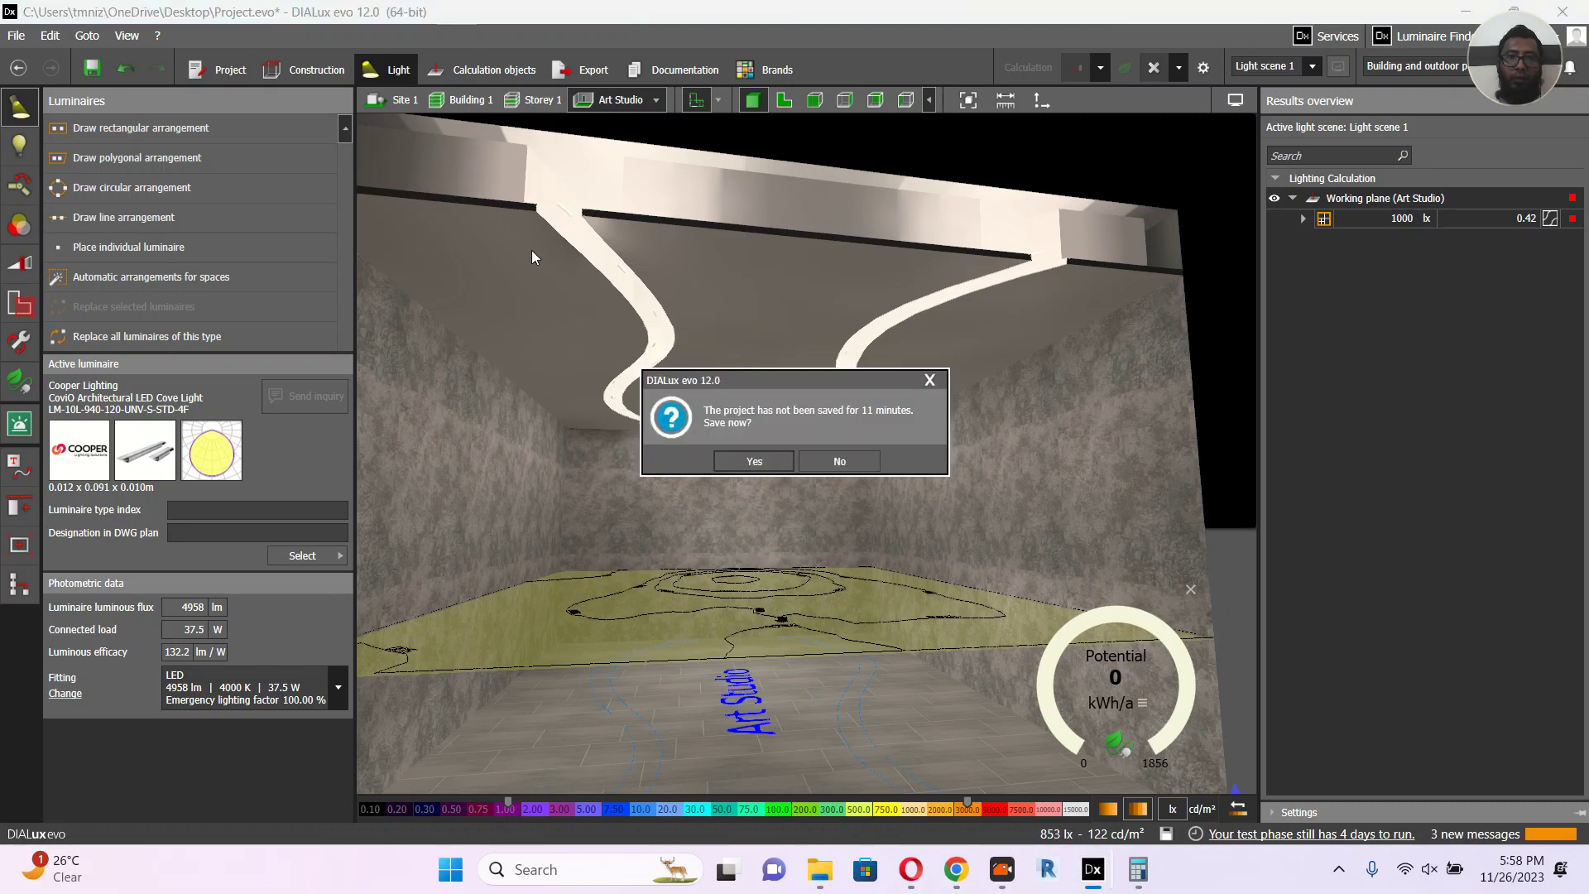
click(855, 464)
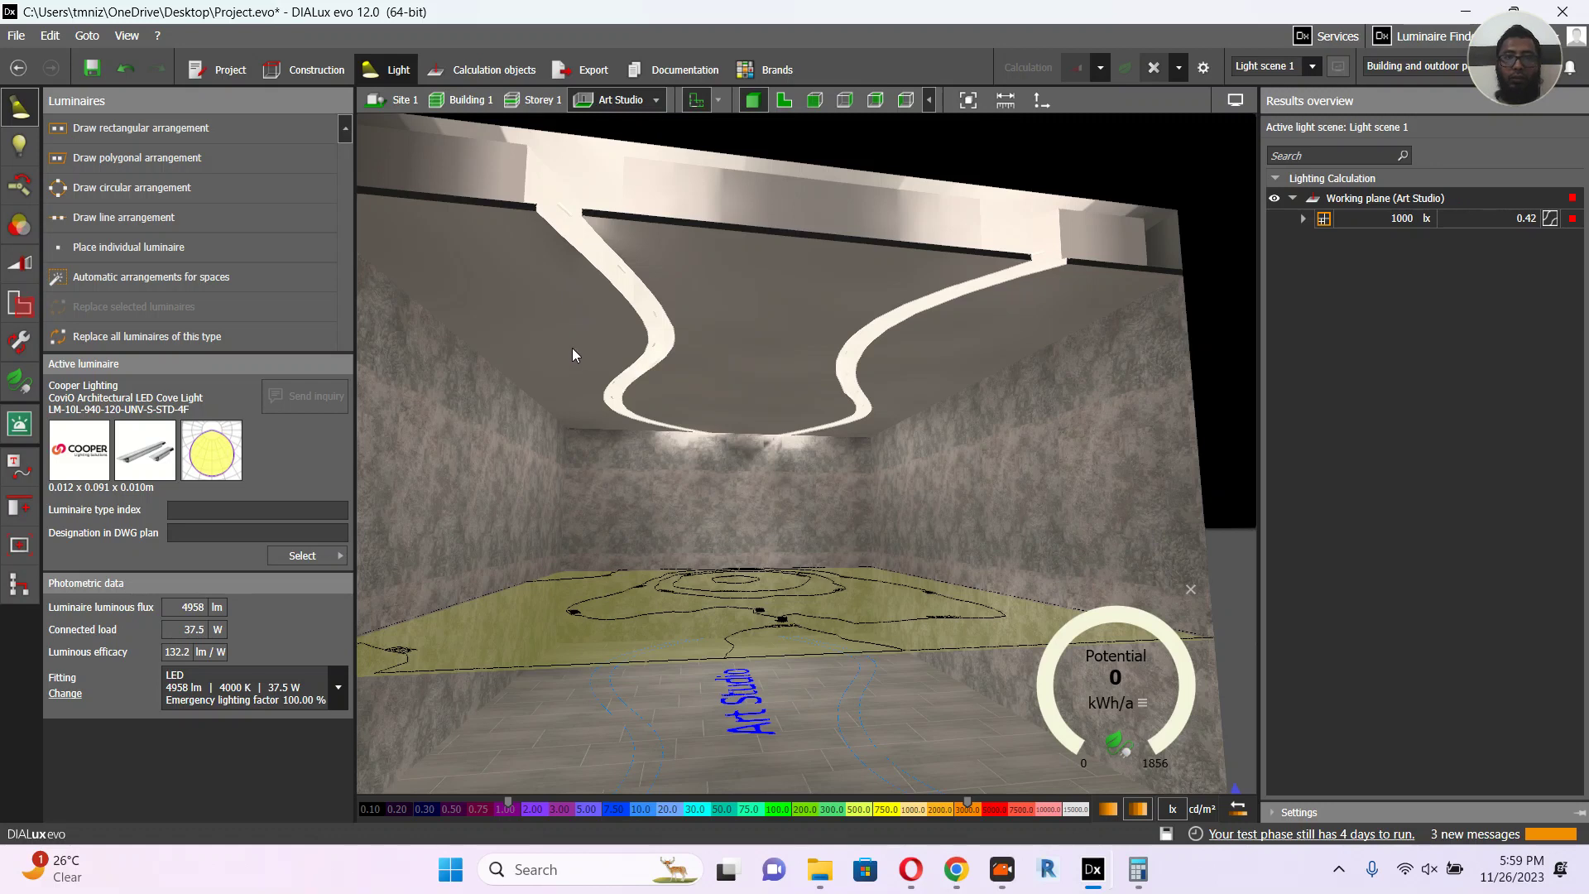
mouse_move(518, 312)
right_down()
mouse_move(558, 341)
mouse_move(524, 302)
mouse_move(538, 303)
mouse_move(524, 318)
right_up()
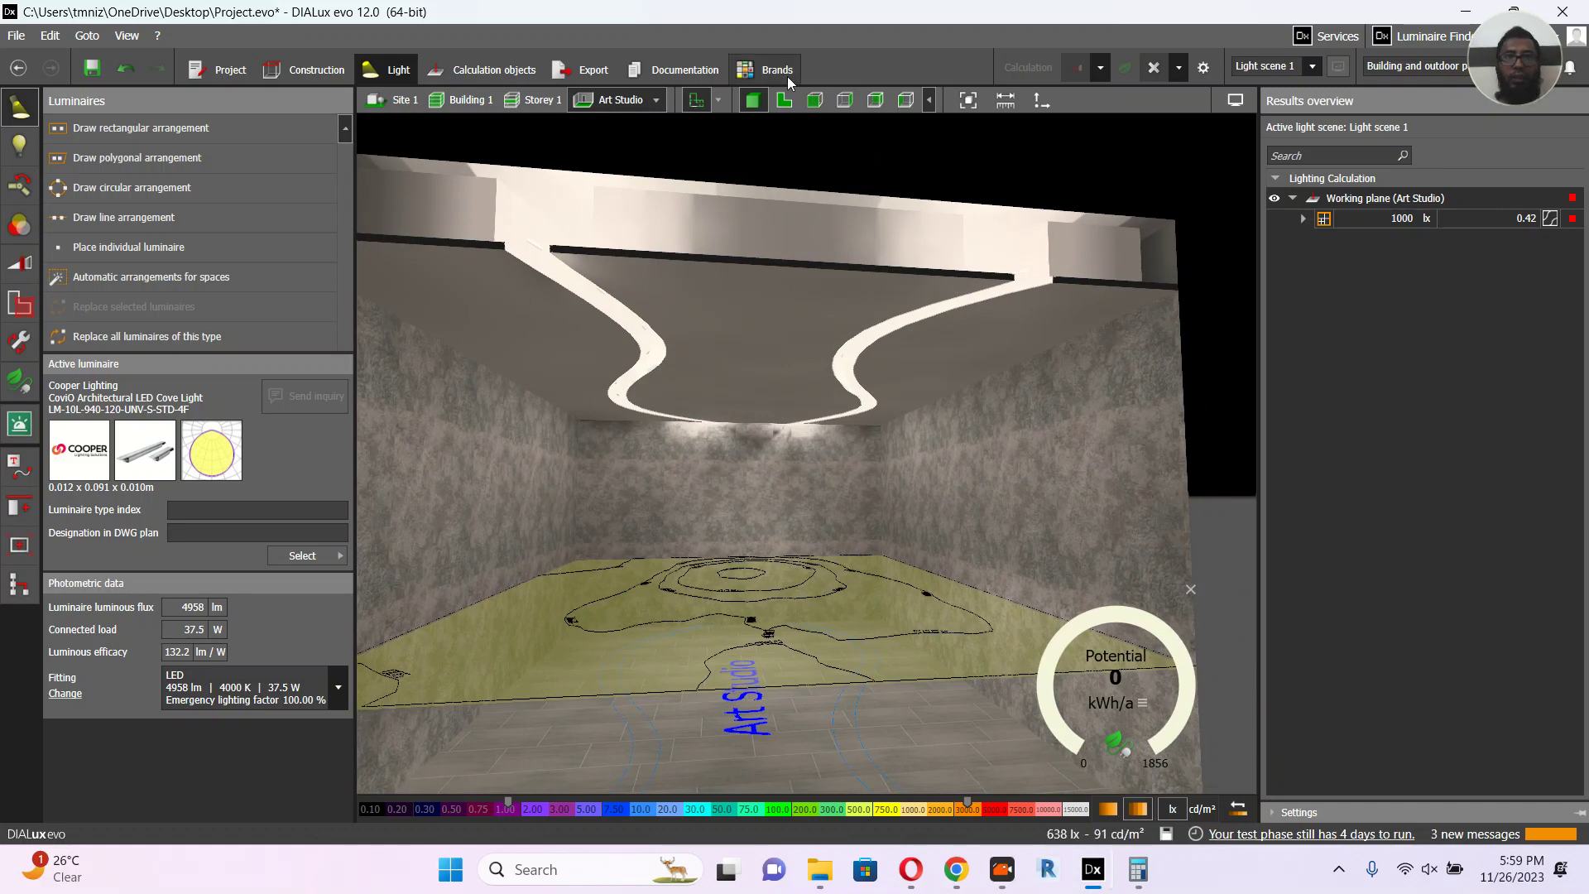
Step: Set the ceiling void of the suspended ceiling at the room's high-Y side to 0.1 m, accepting that the results become invalid
click(816, 103)
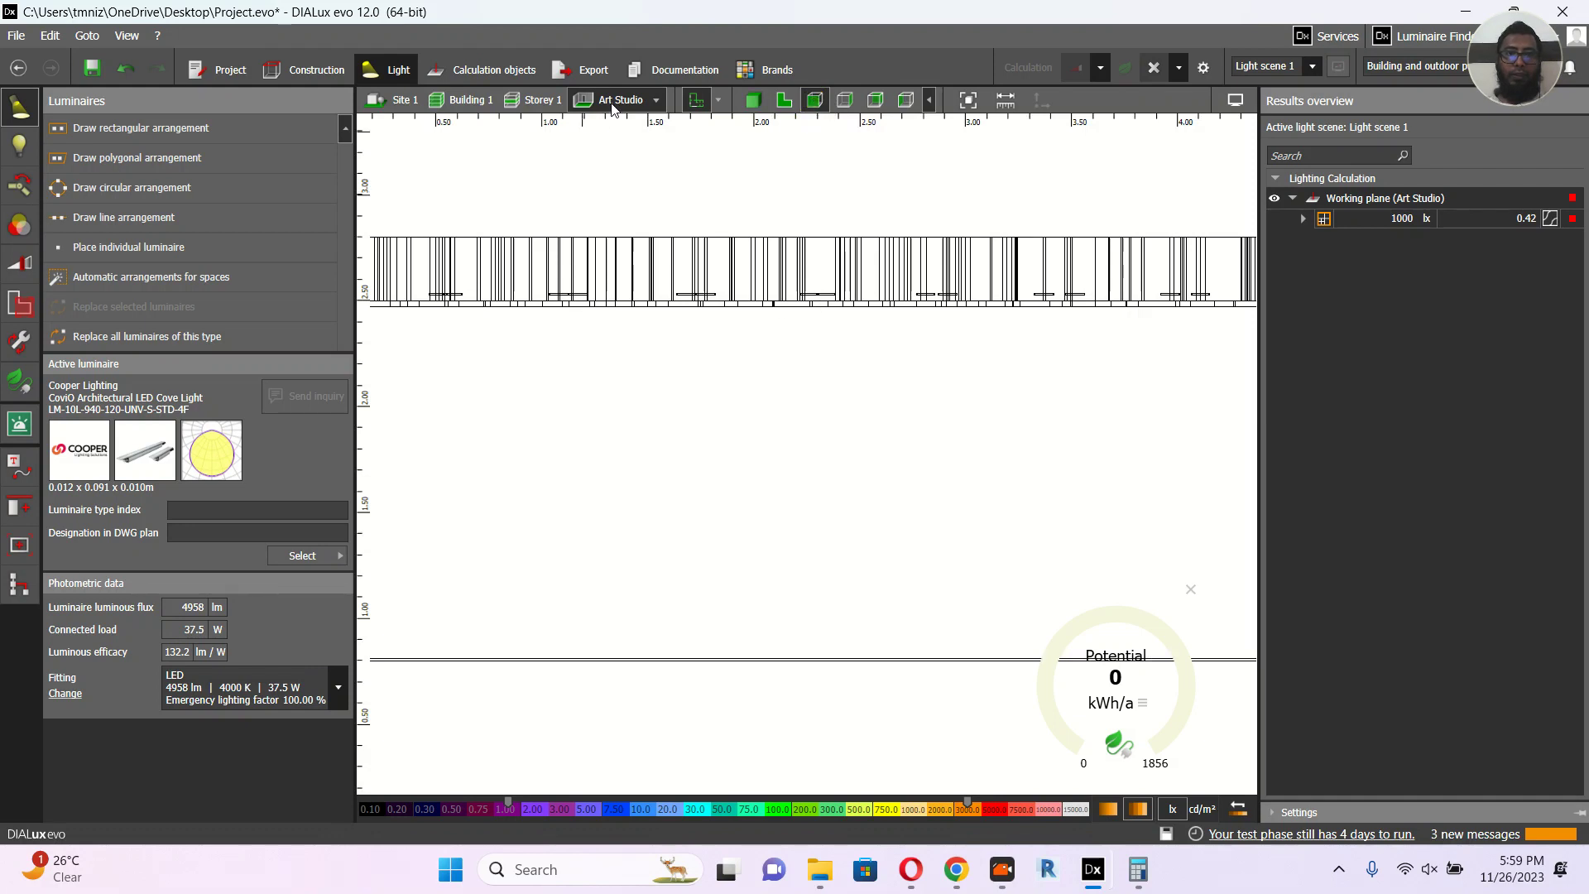
click(843, 103)
click(821, 282)
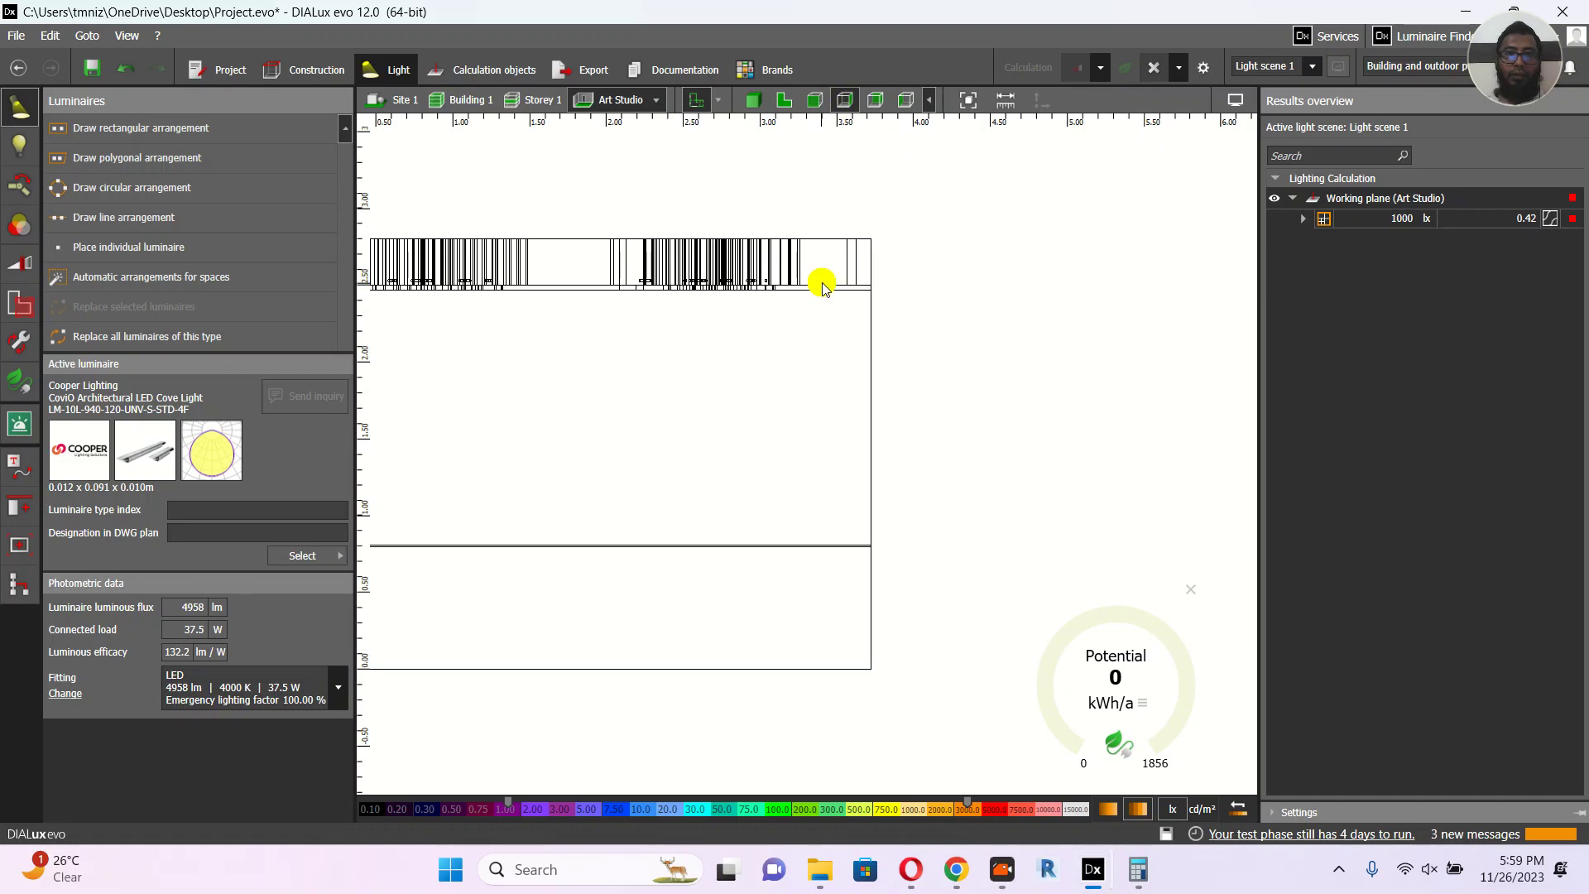
click(824, 287)
middle_drag(703, 356, 816, 373)
click(305, 69)
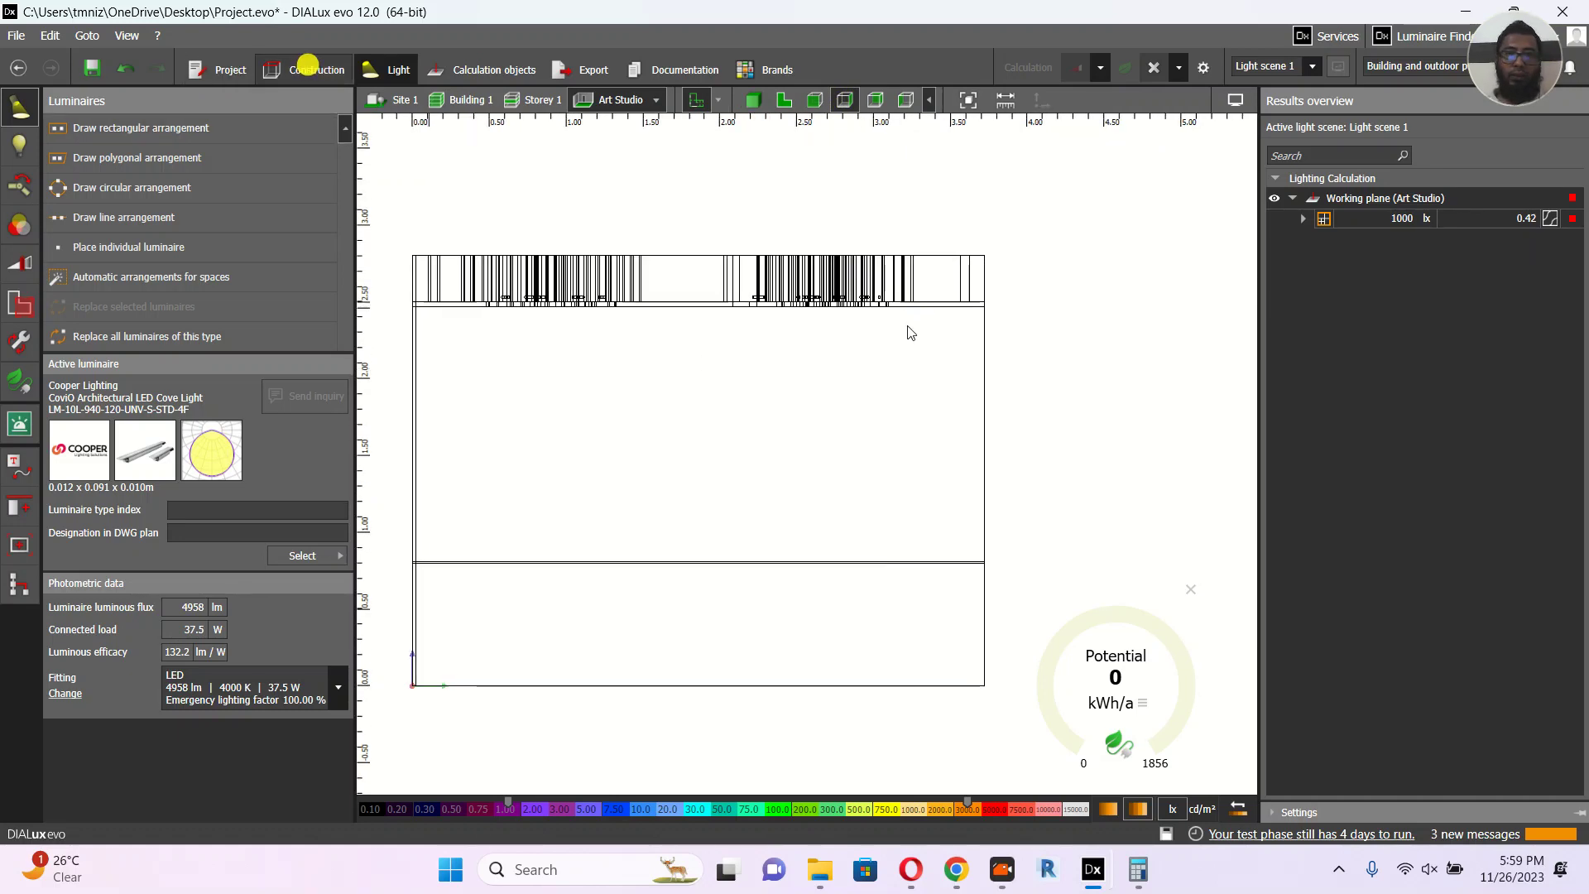
click(923, 302)
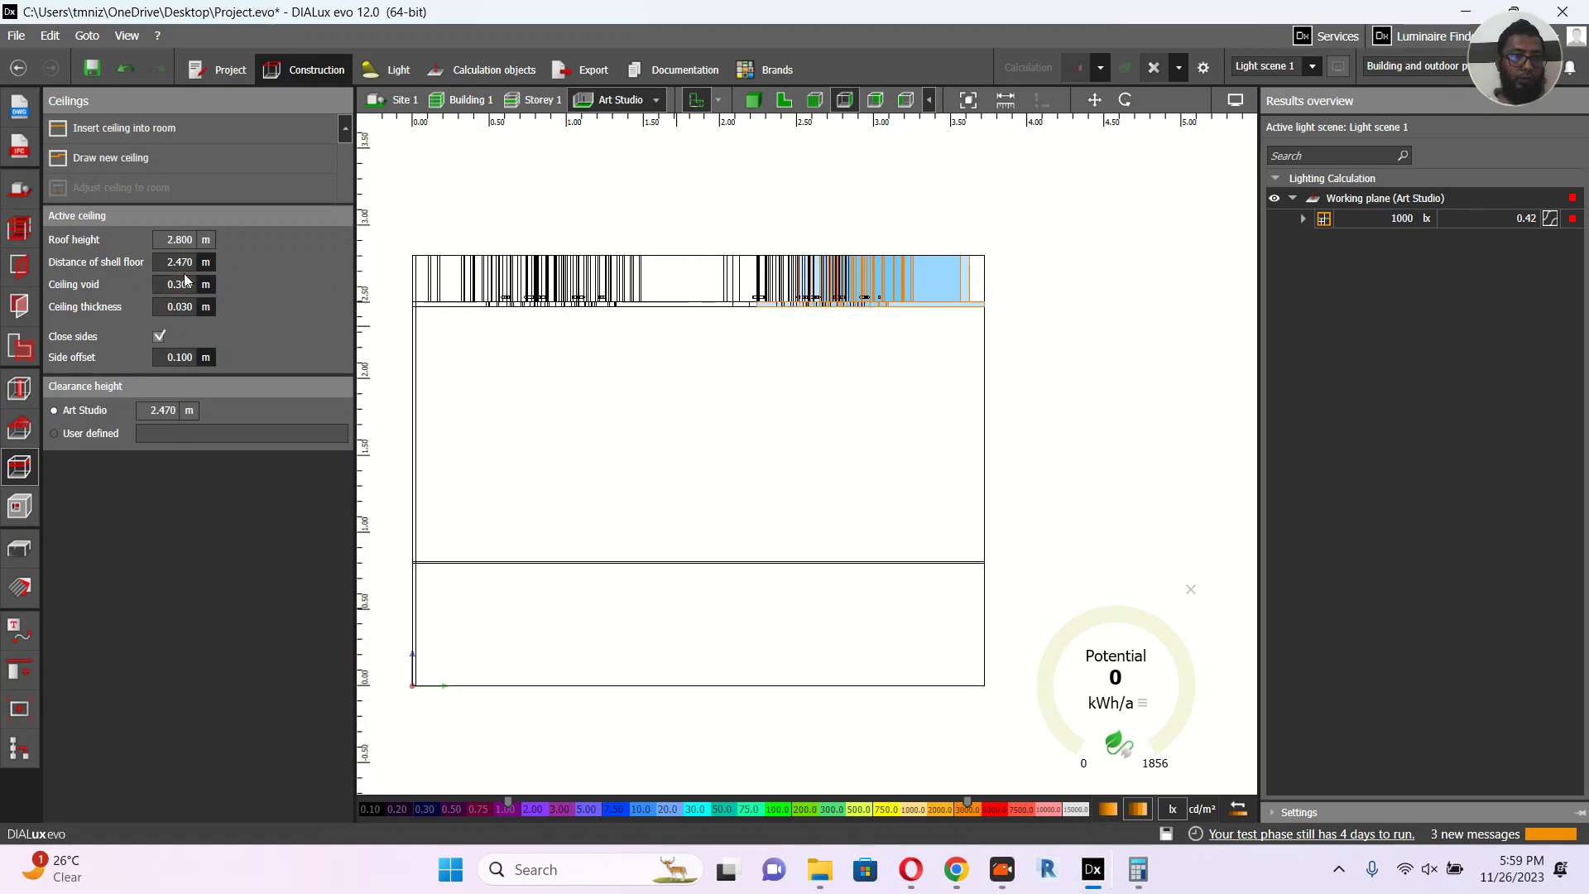
click(192, 284)
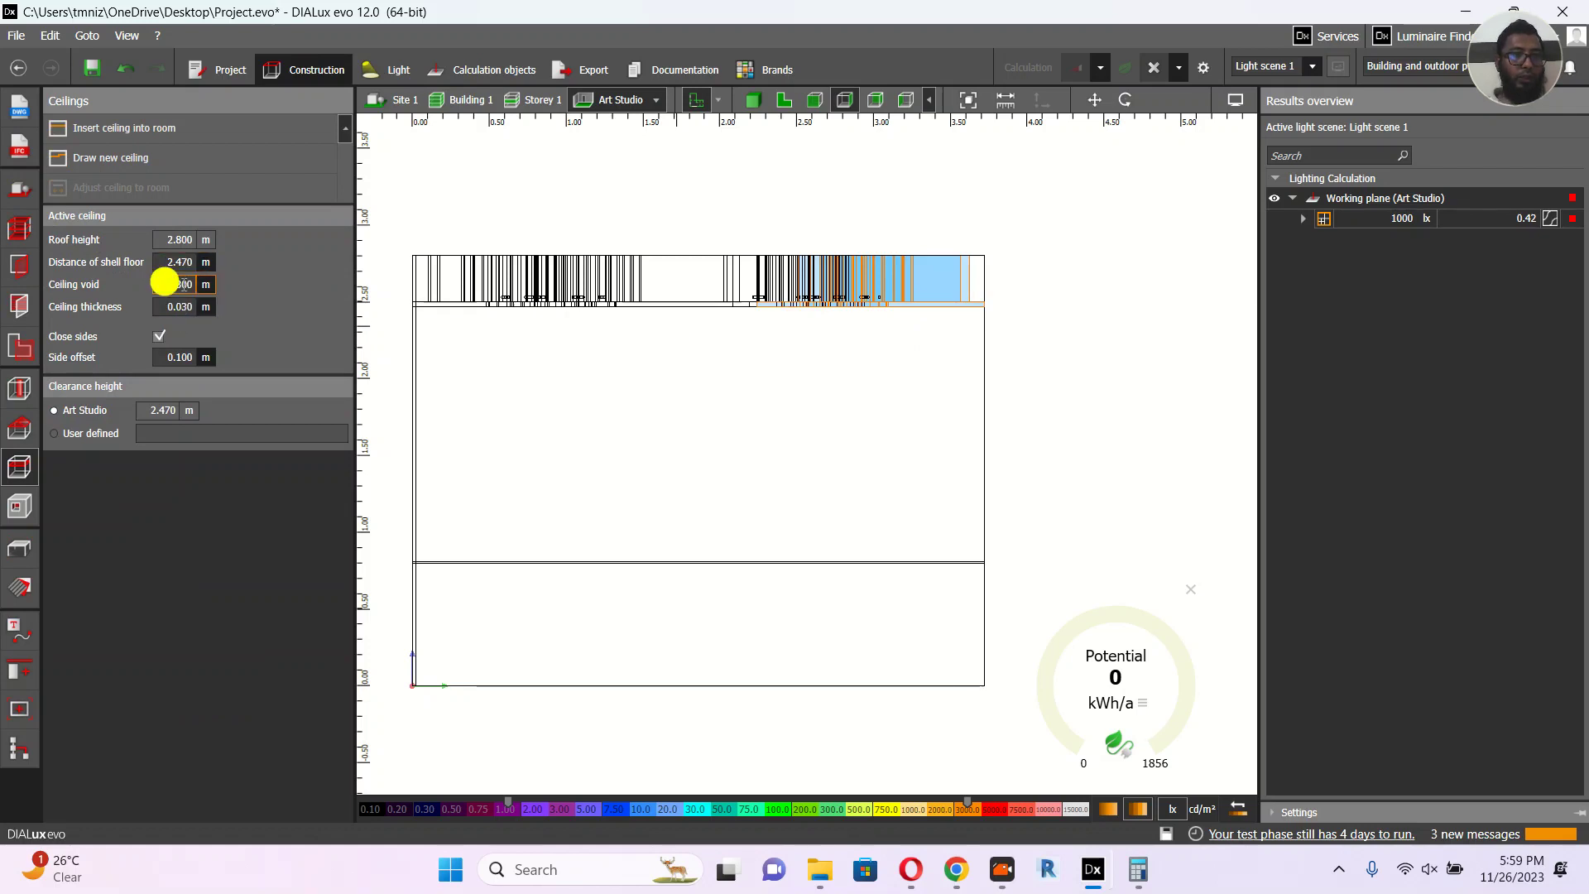
text(.)
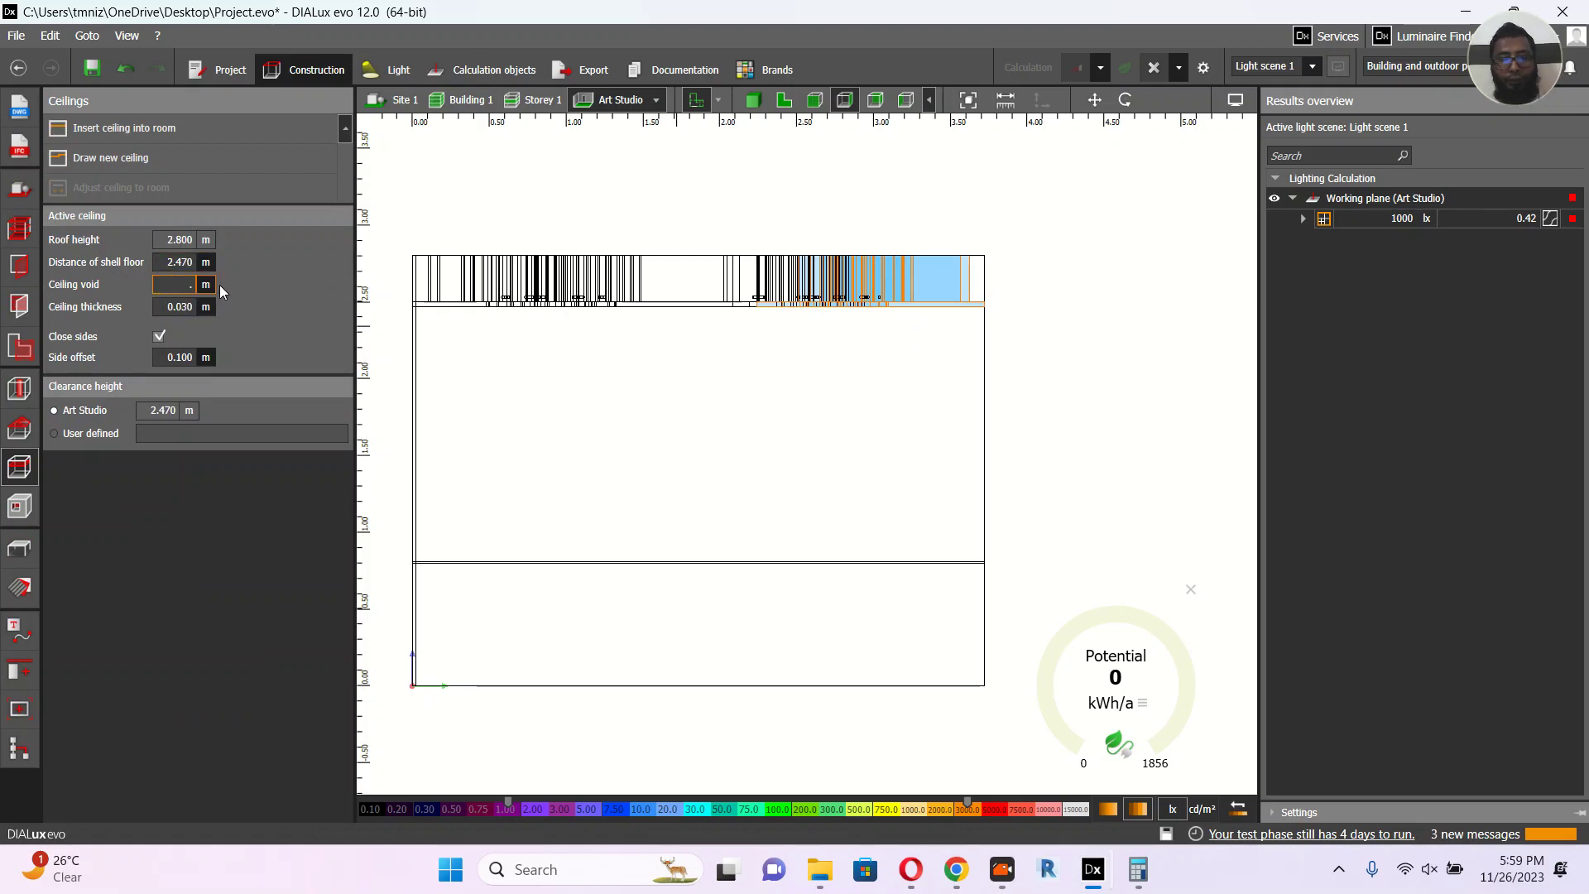
text(1)
key(Return)
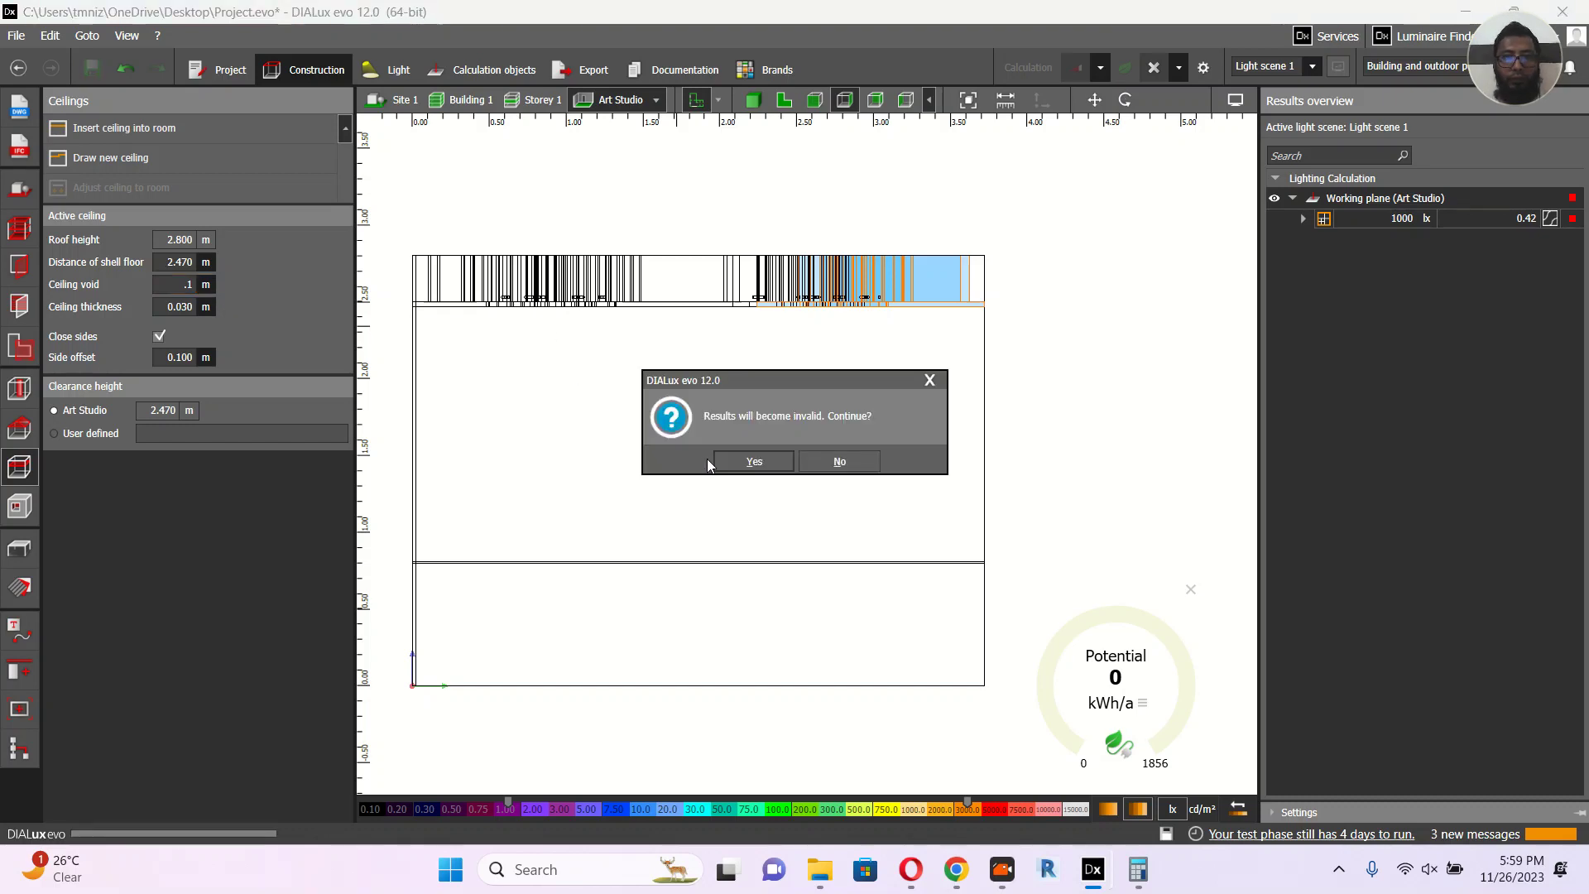
click(734, 458)
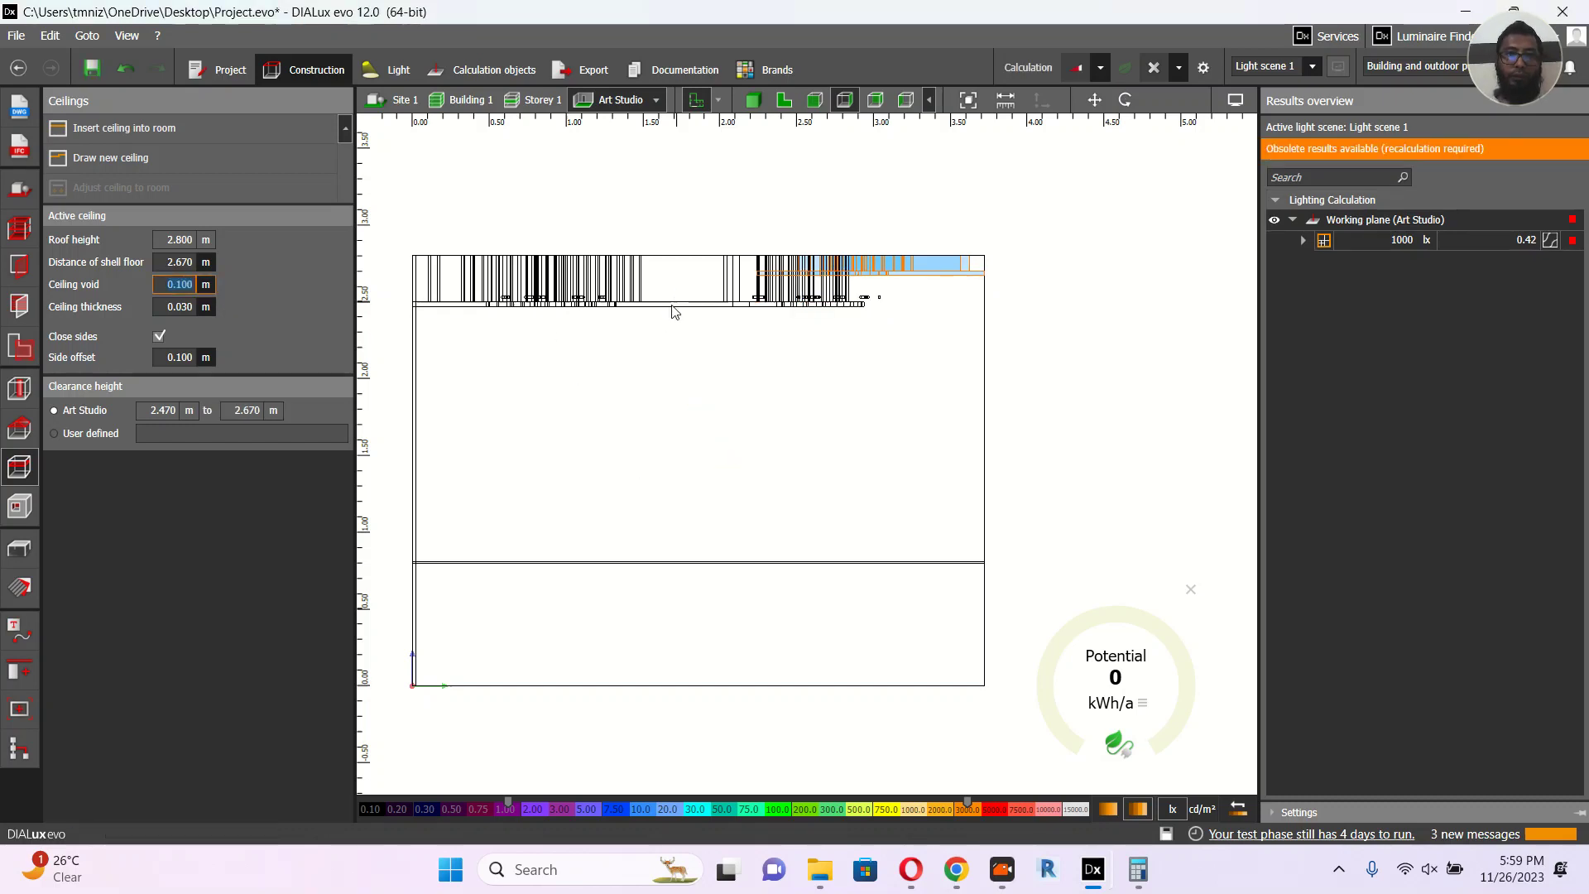
key(ctrl+z)
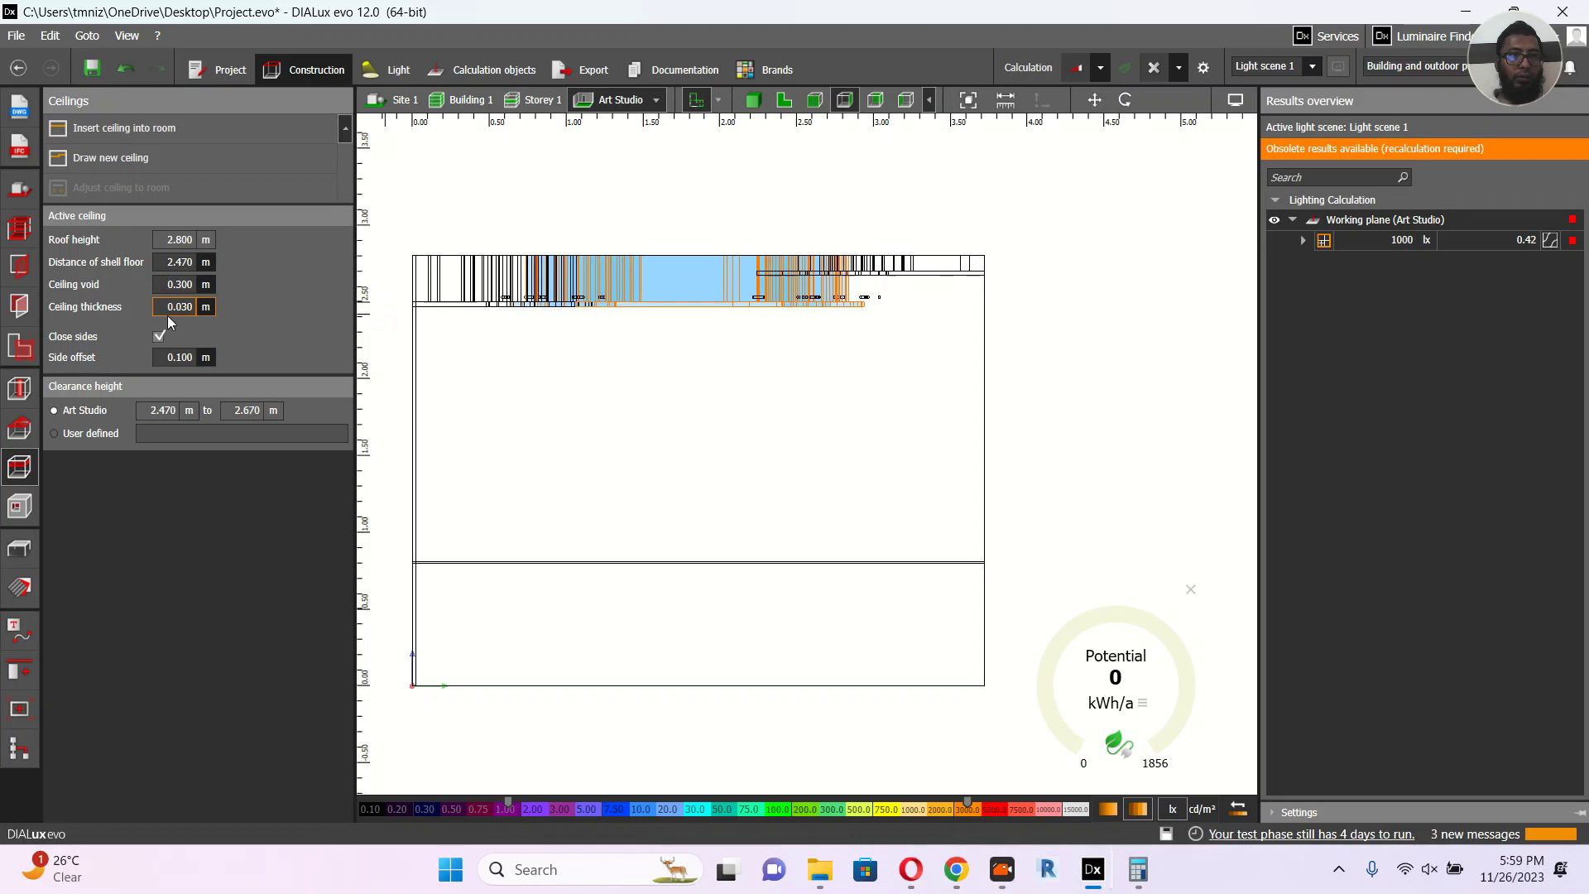
click(161, 306)
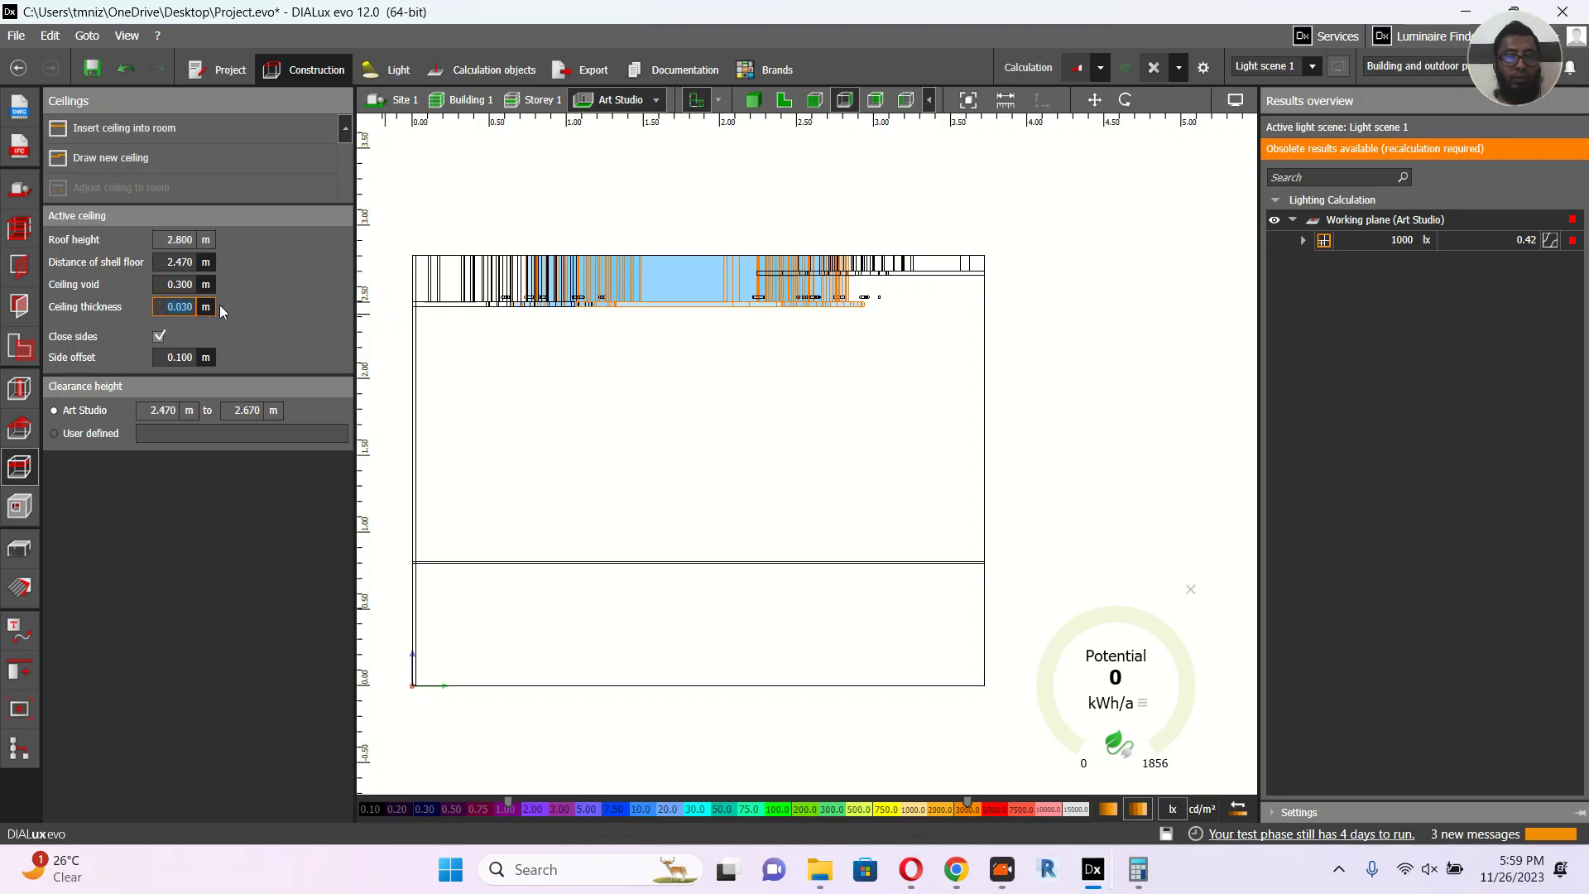
click(442, 364)
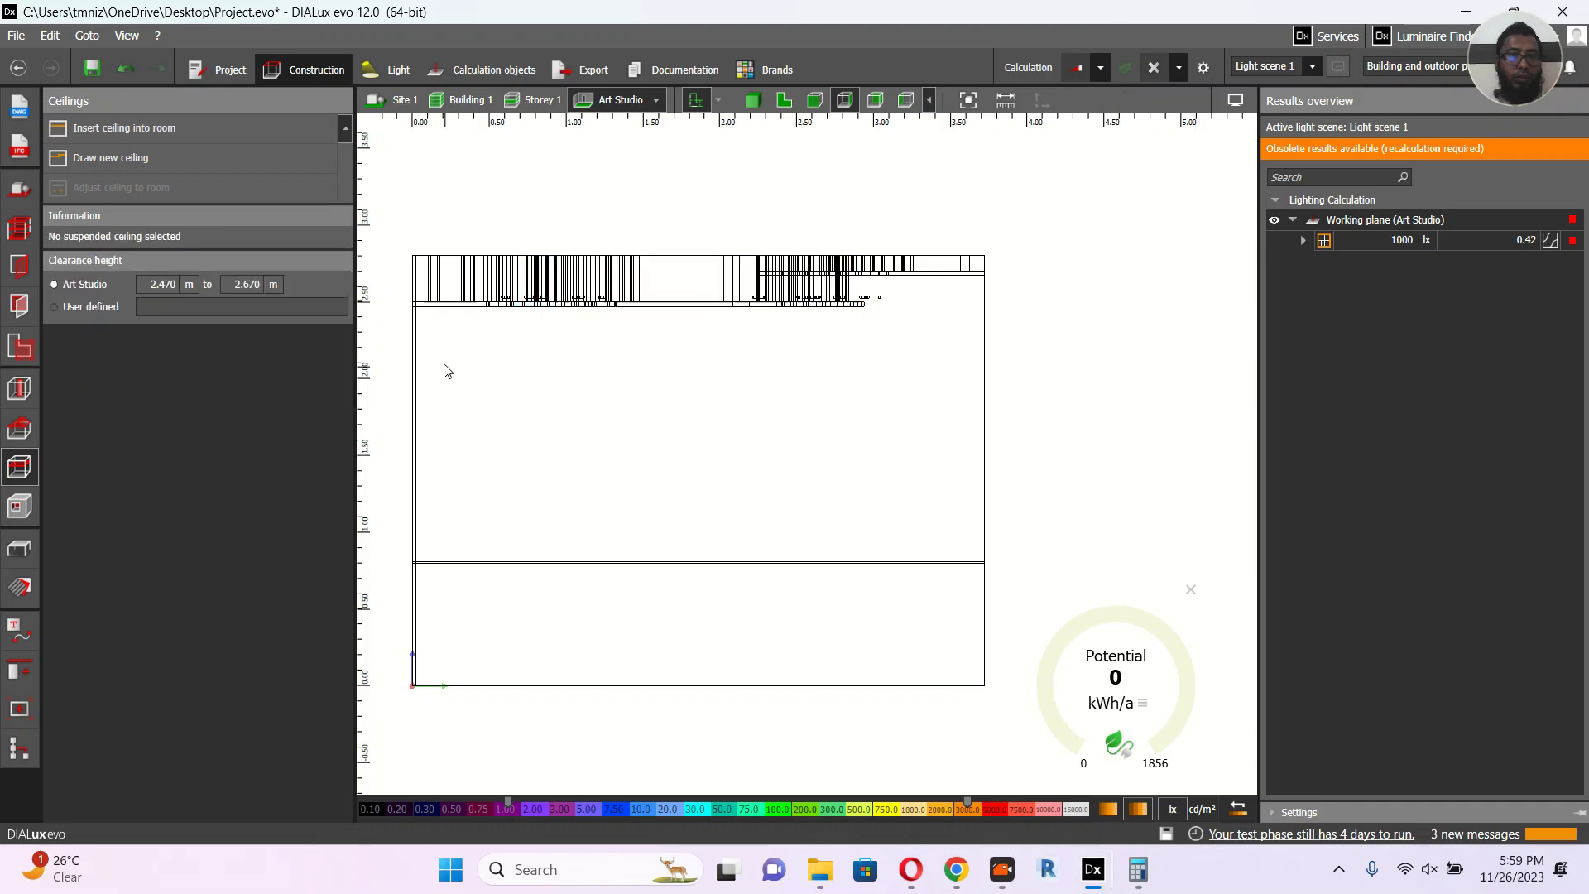
Step: Set the ceiling void of the suspended ceiling nearest the Y origin to 0.1 m
click(444, 315)
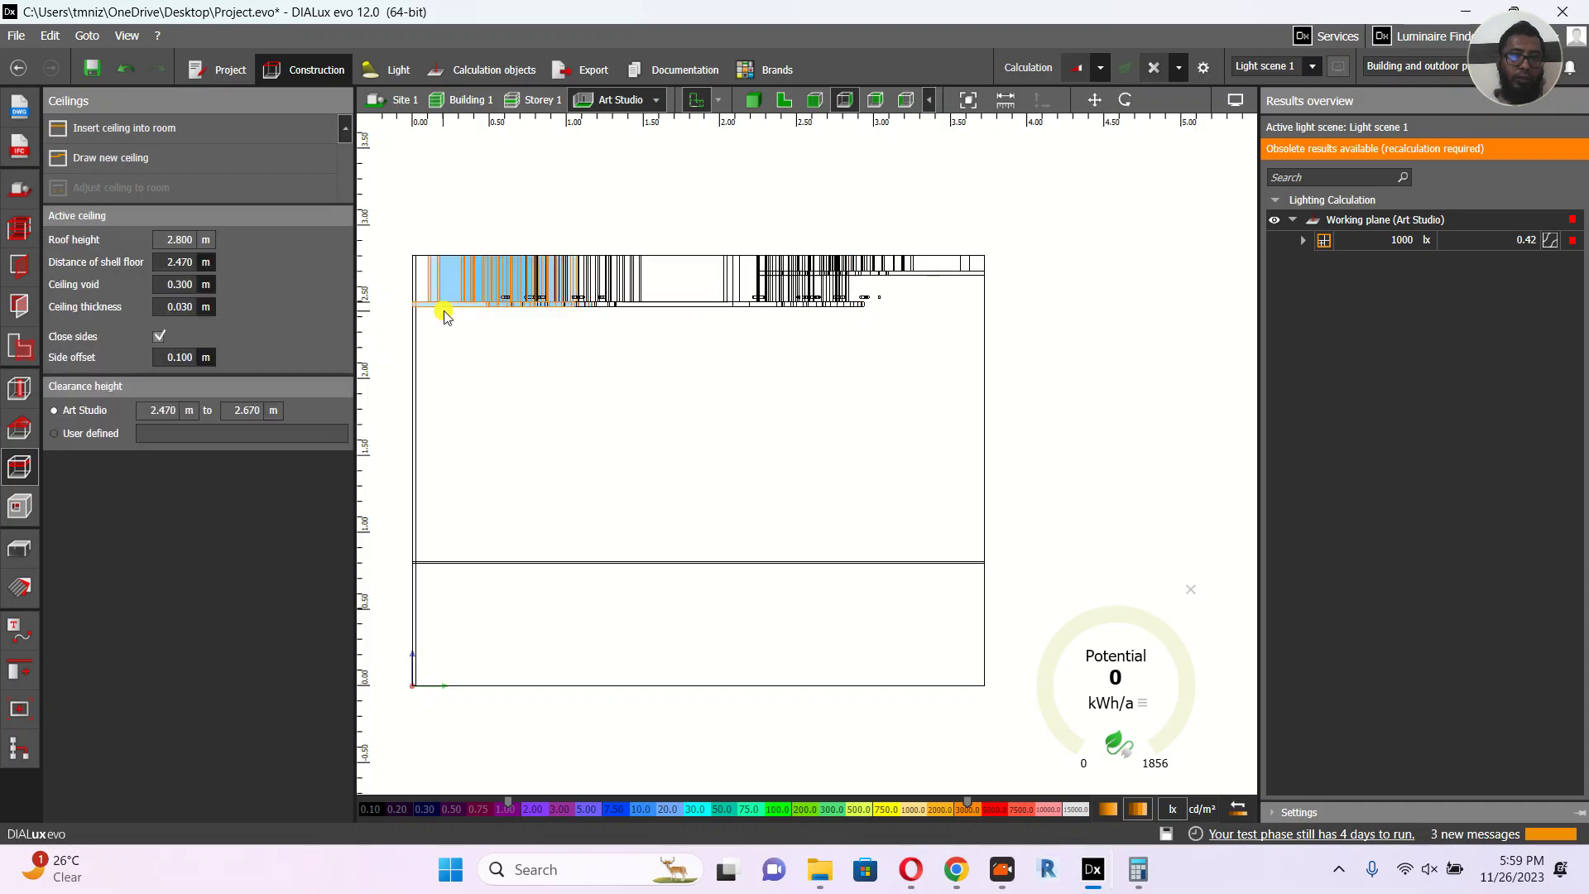
click(163, 286)
text(.)
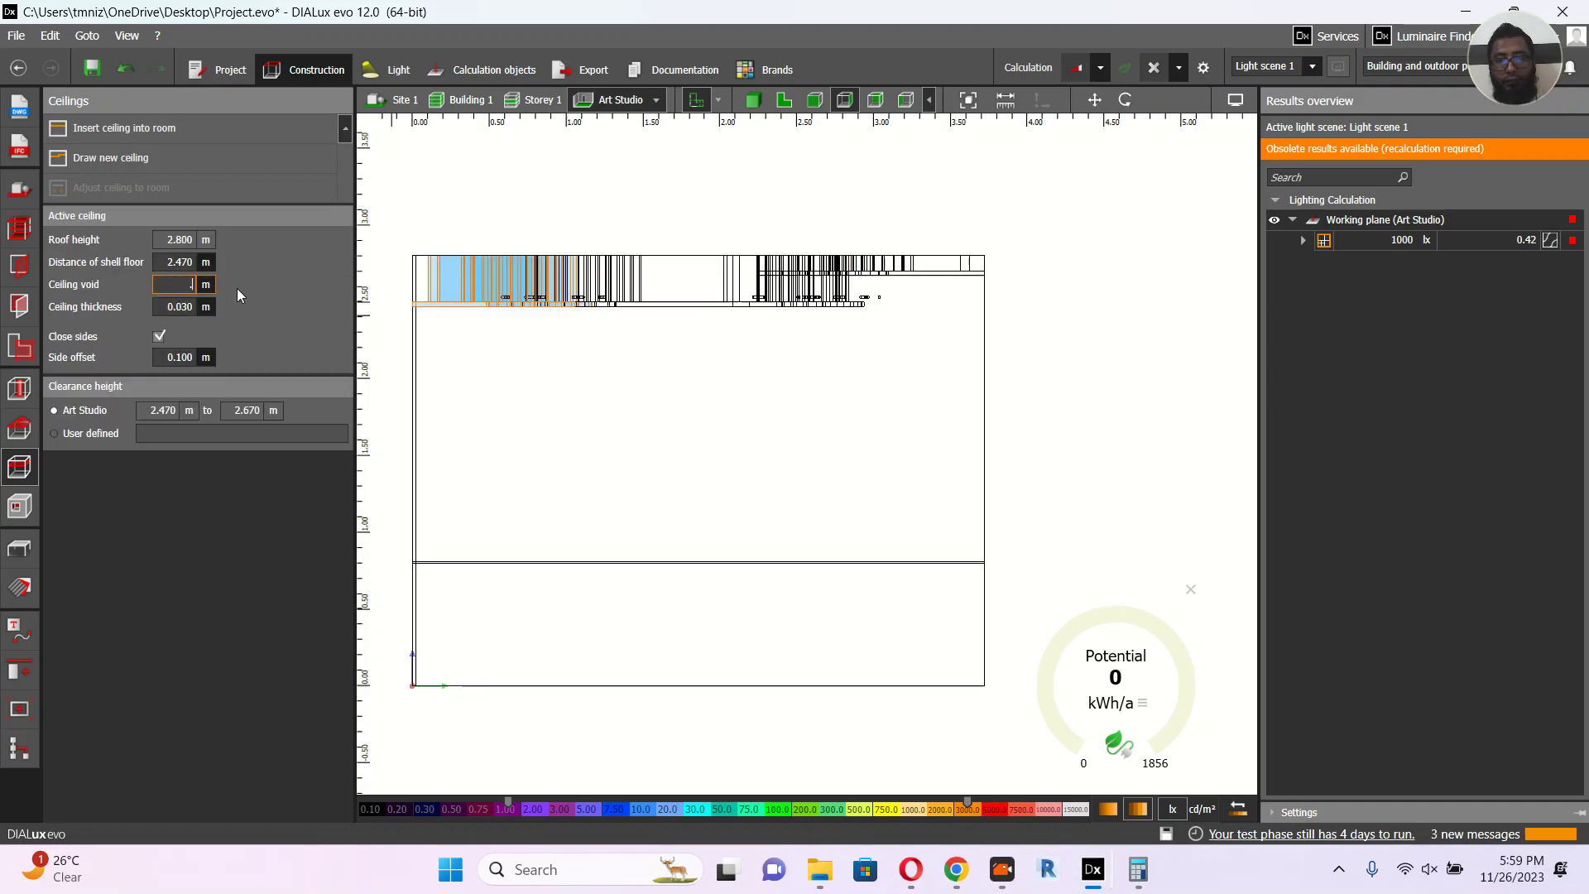
text(1)
key(Return)
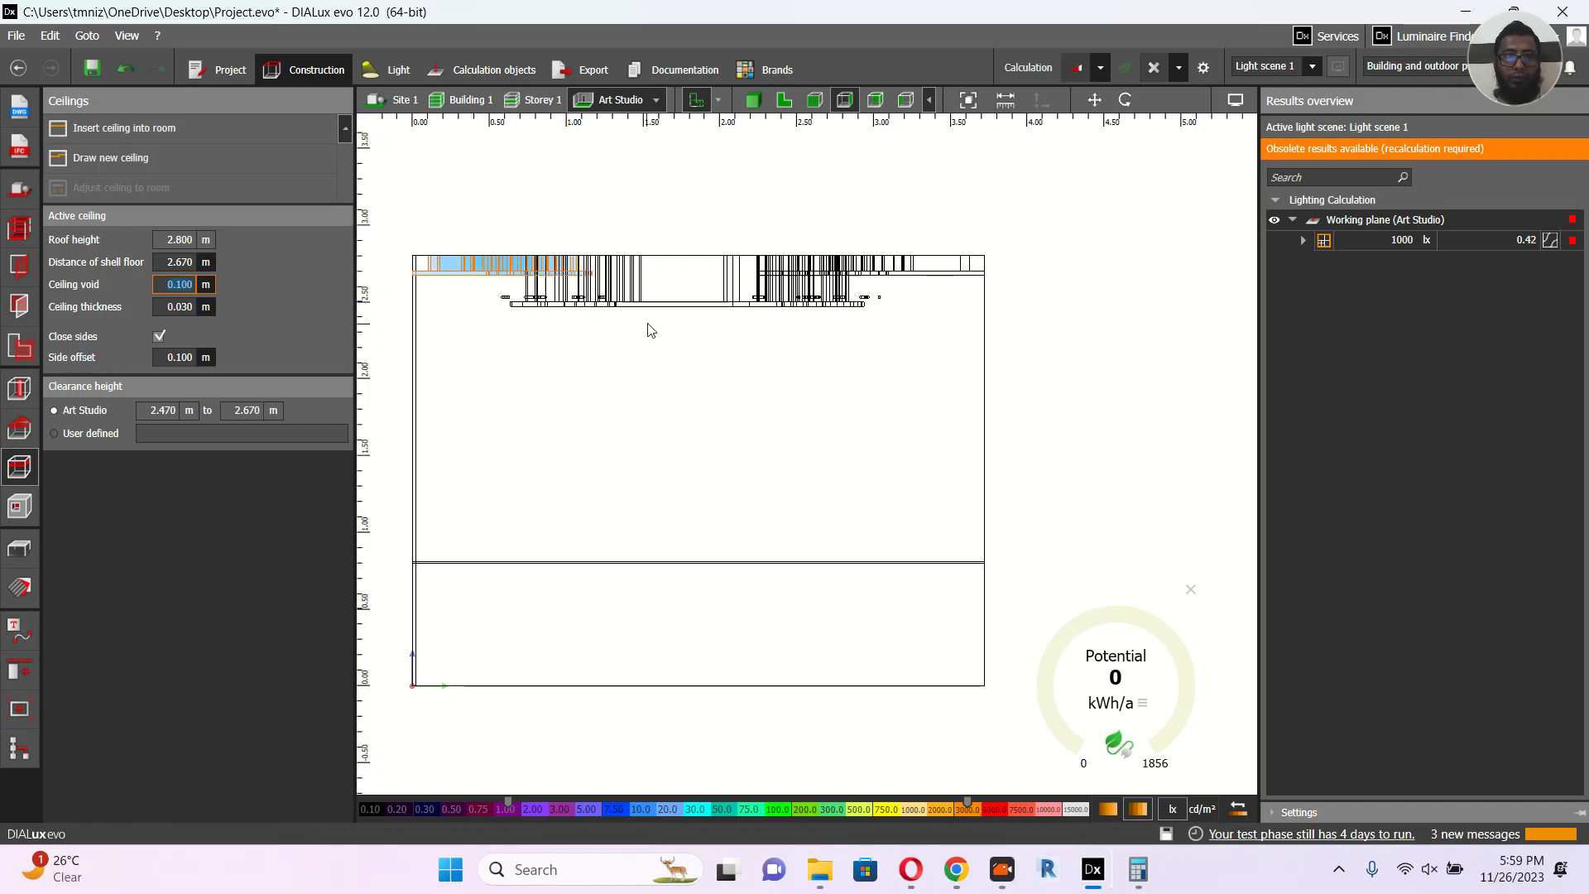
click(603, 325)
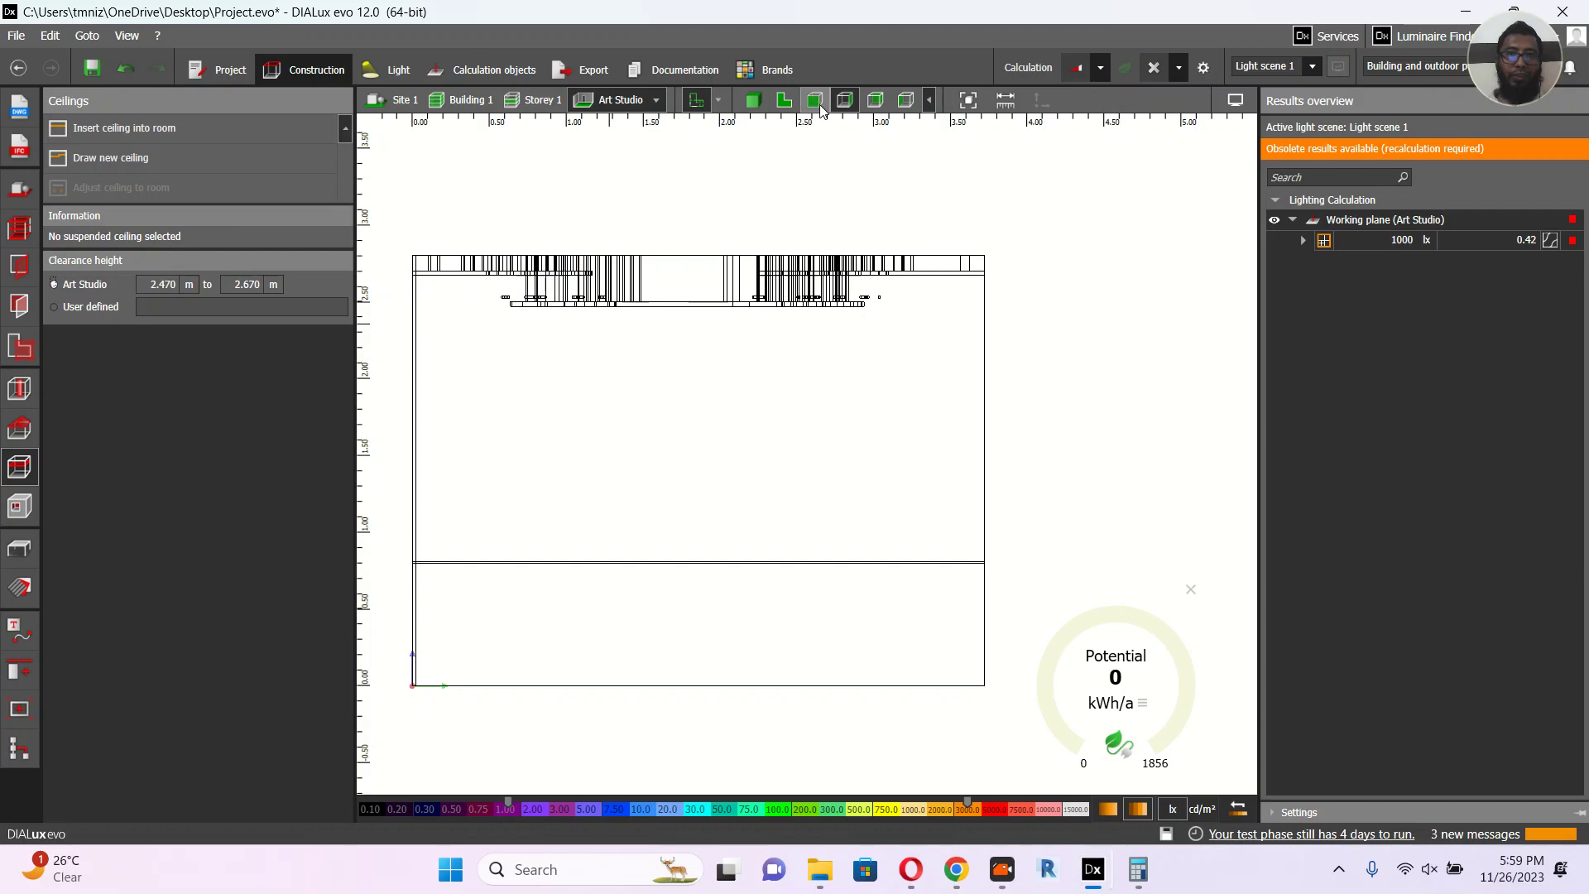
Step: Recalculate the lighting and examine the outer and middle suspended ceilings in the 3D view
click(746, 100)
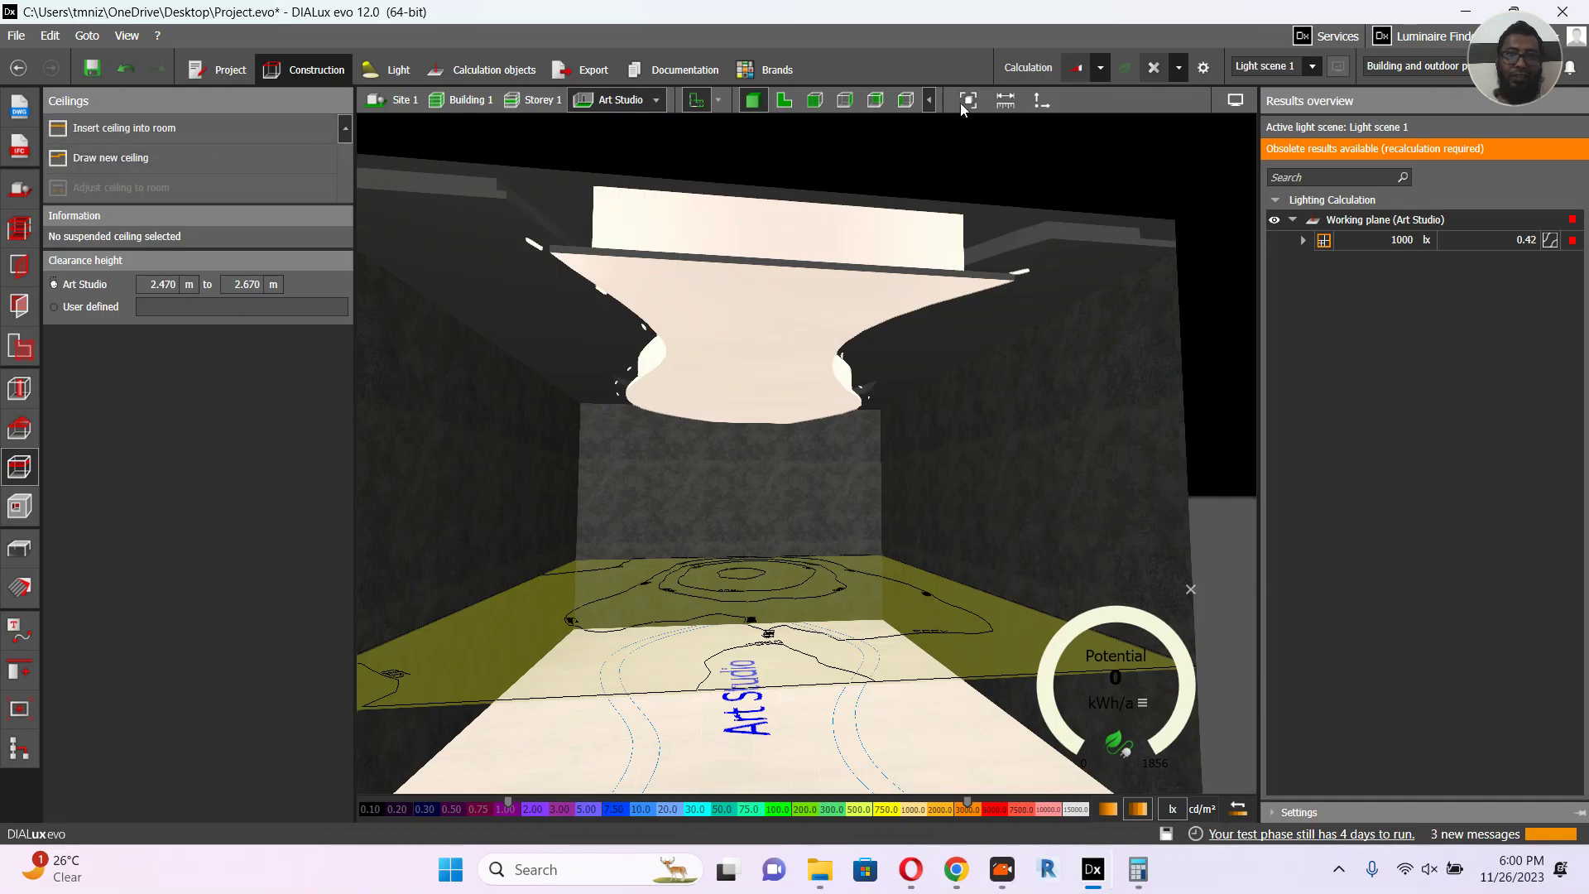
click(1025, 68)
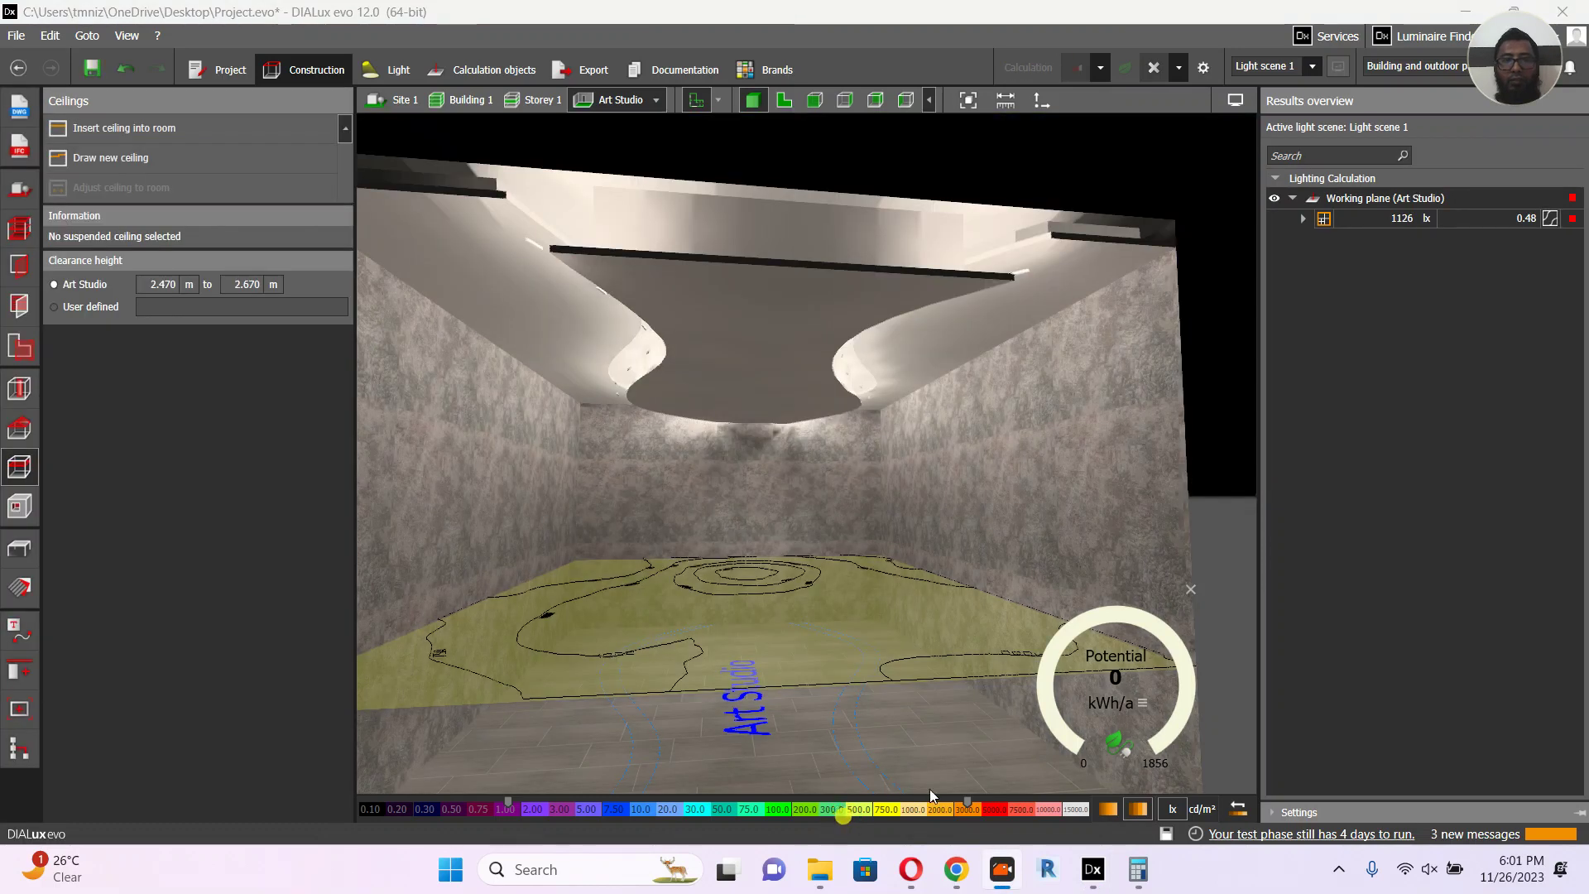
drag(912, 612, 853, 569)
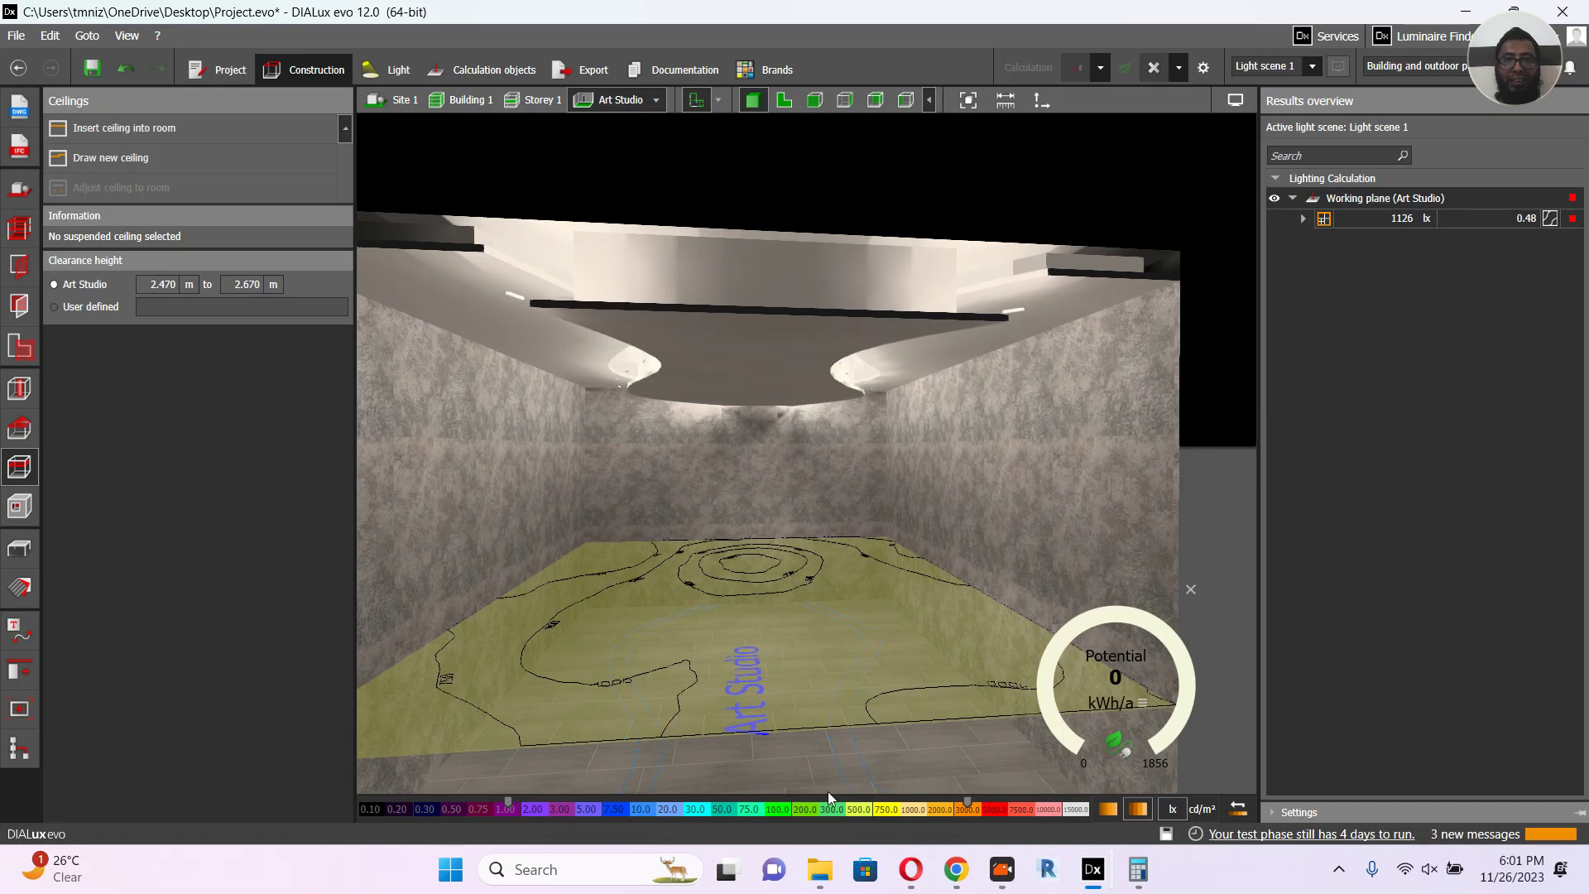
Step: Discard the lighting calculation results and set the middle suspended ceiling's thickness to 0.1 m in elevation
click(1153, 67)
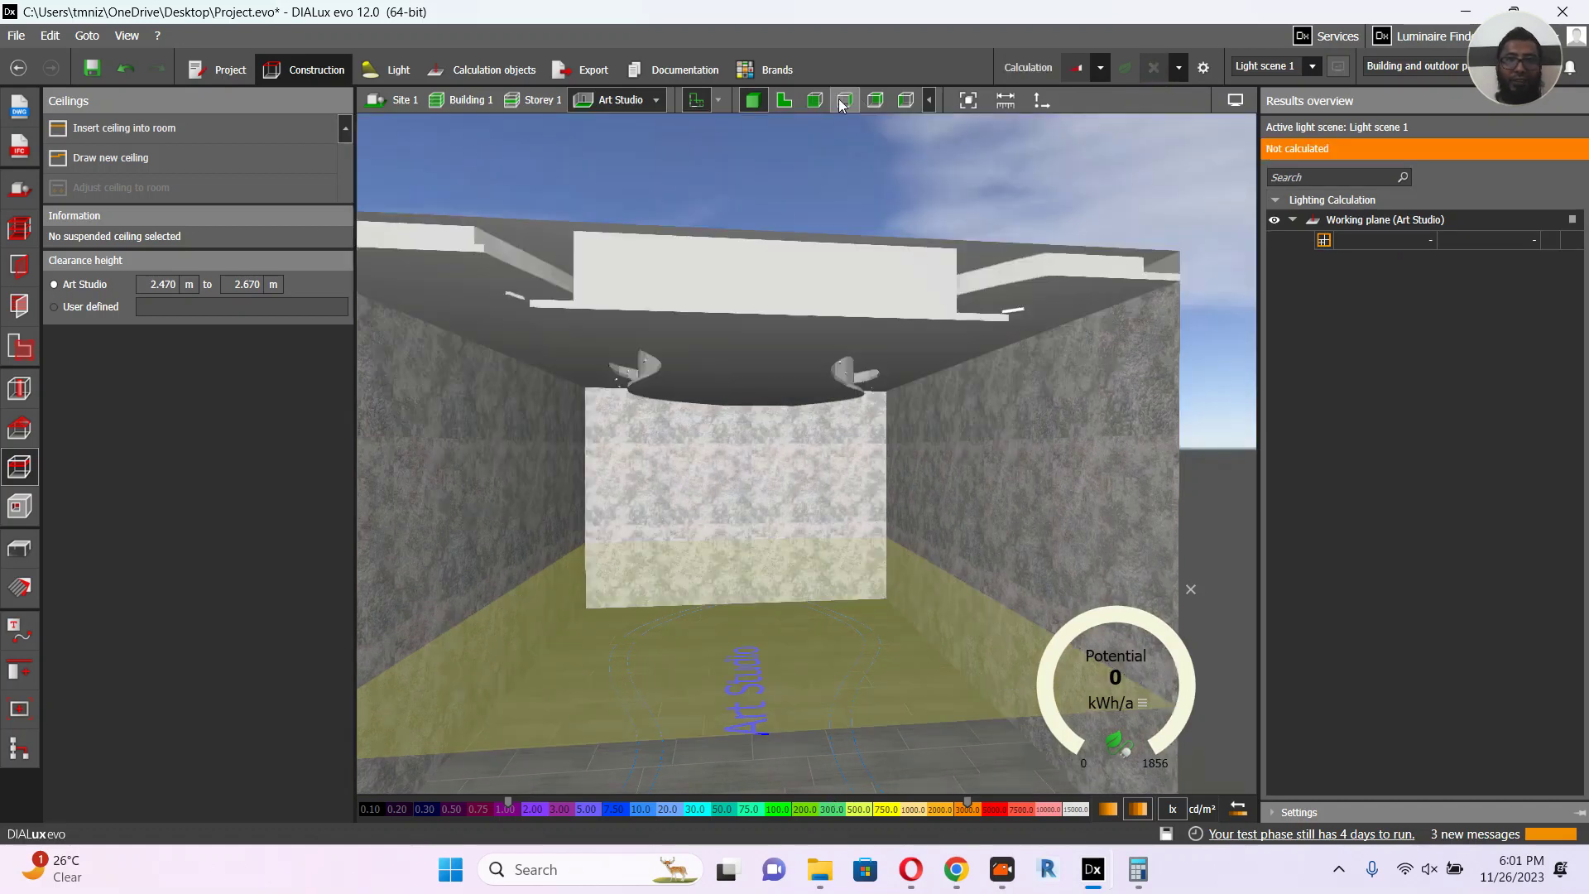
click(814, 100)
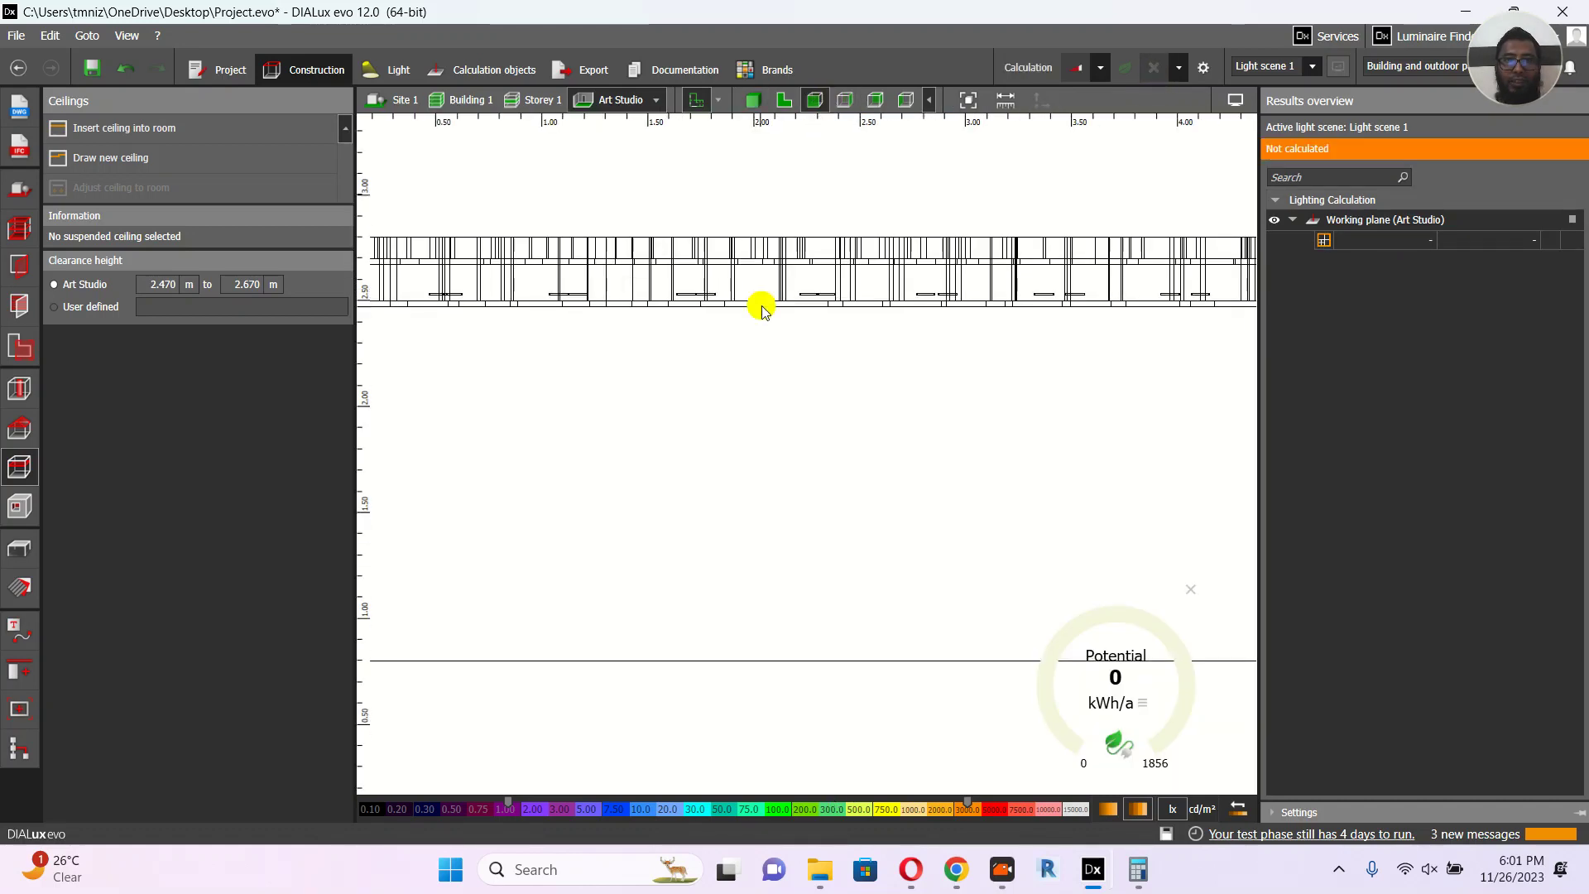
click(762, 306)
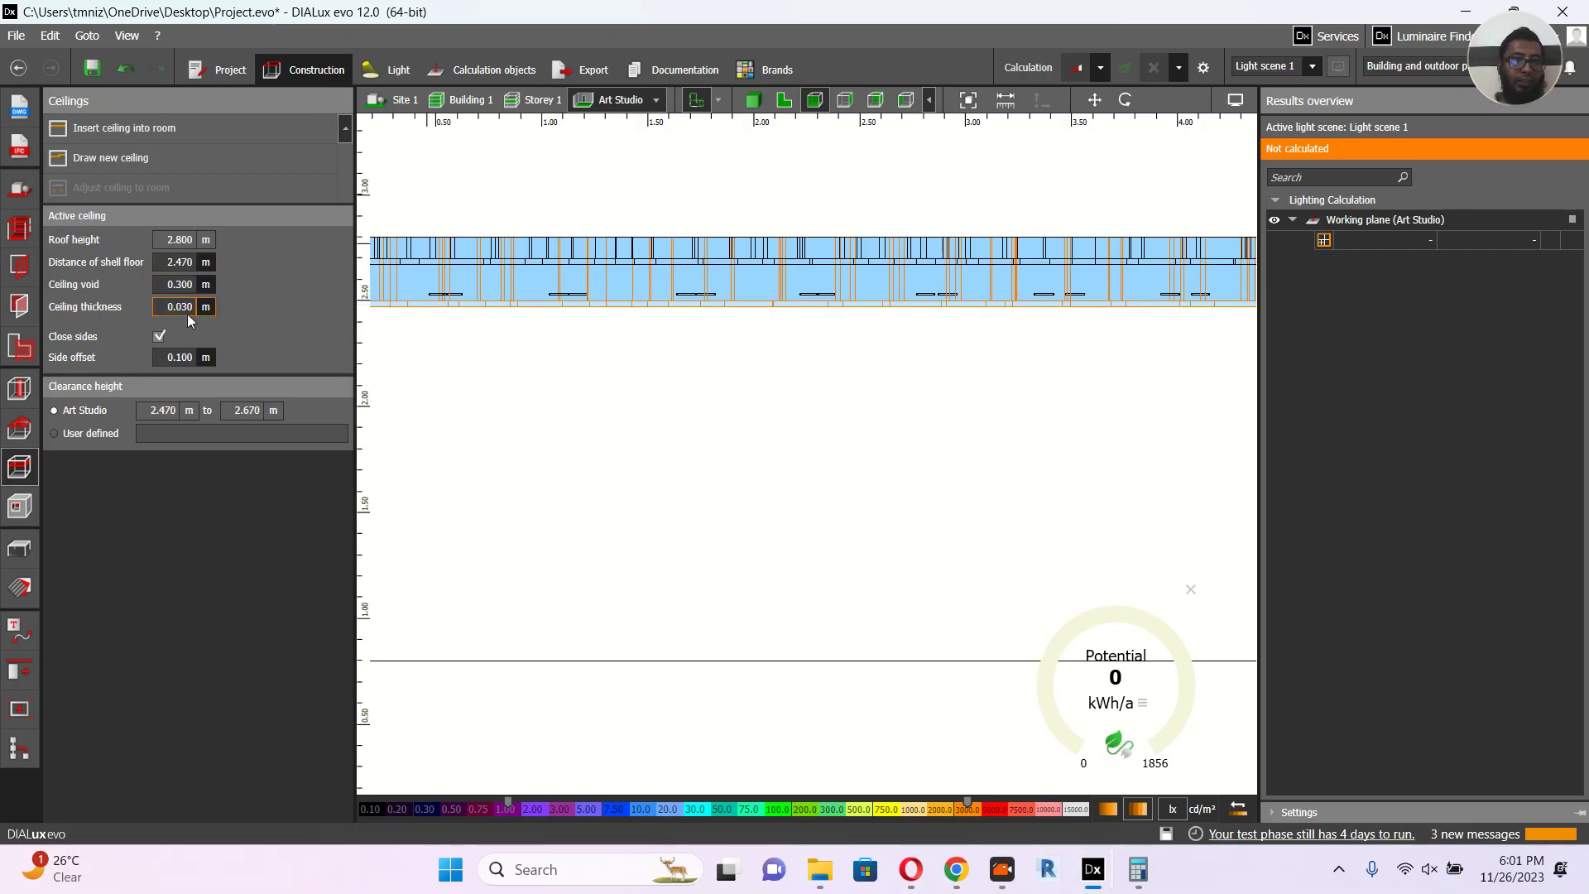
click(163, 307)
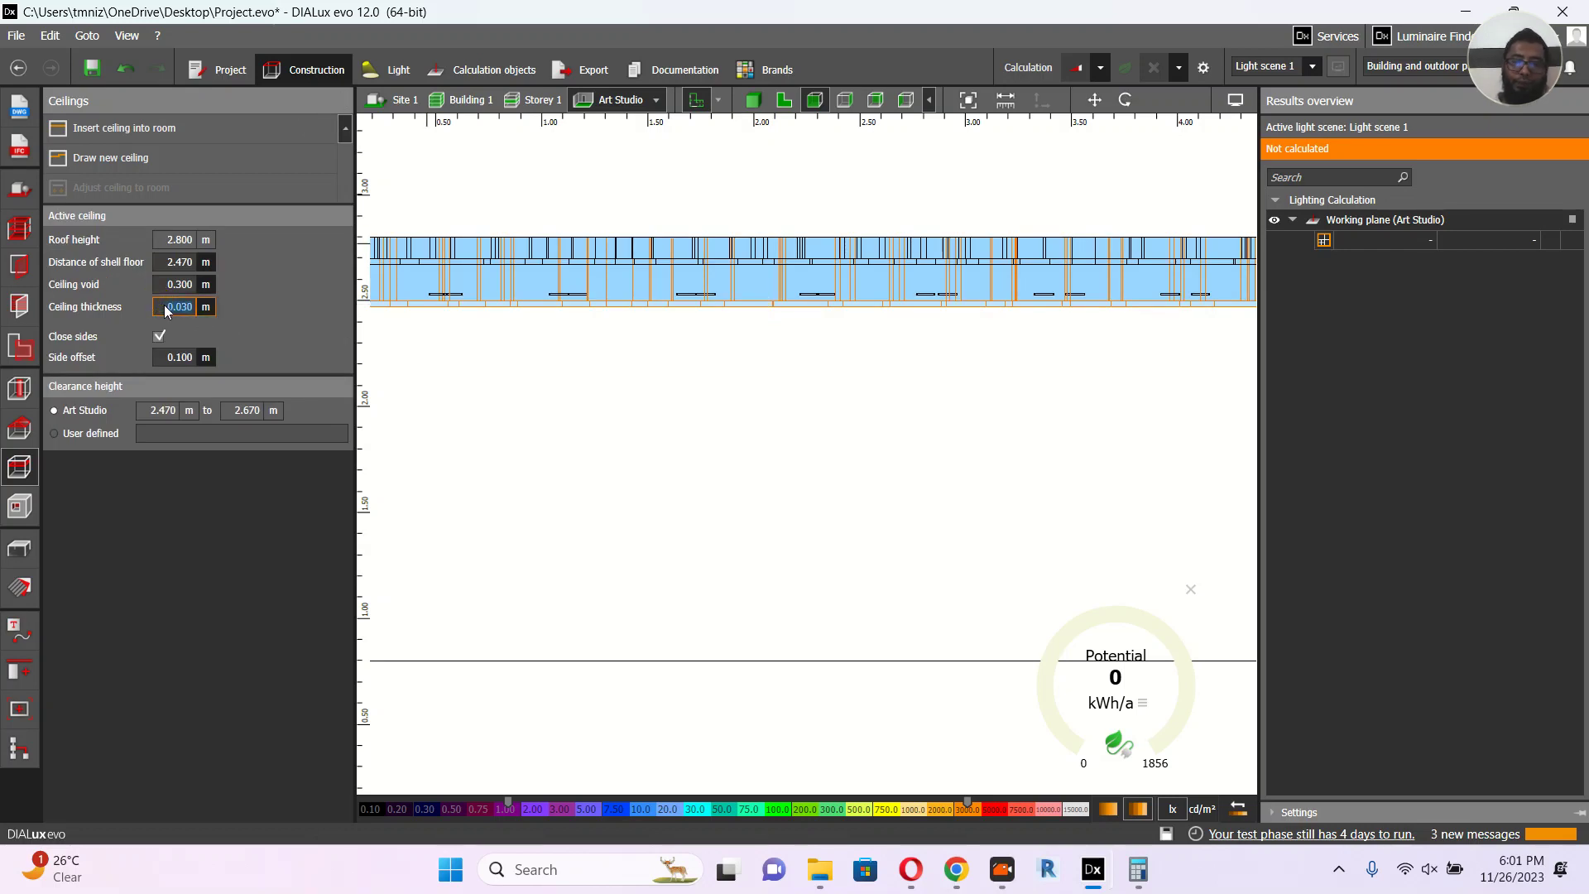
key(Return)
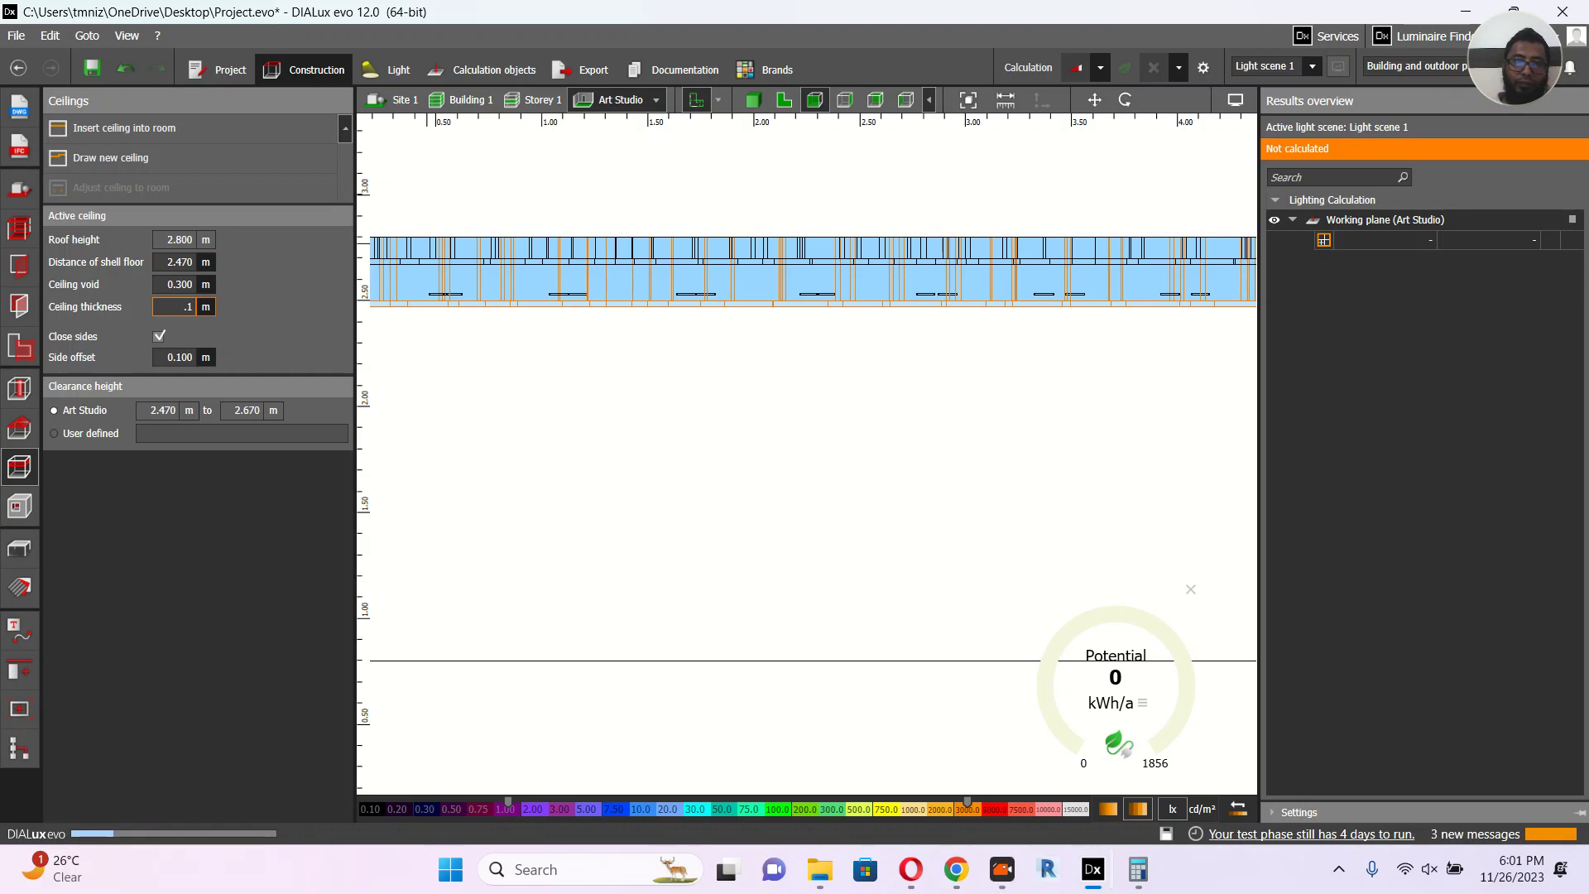
click(726, 382)
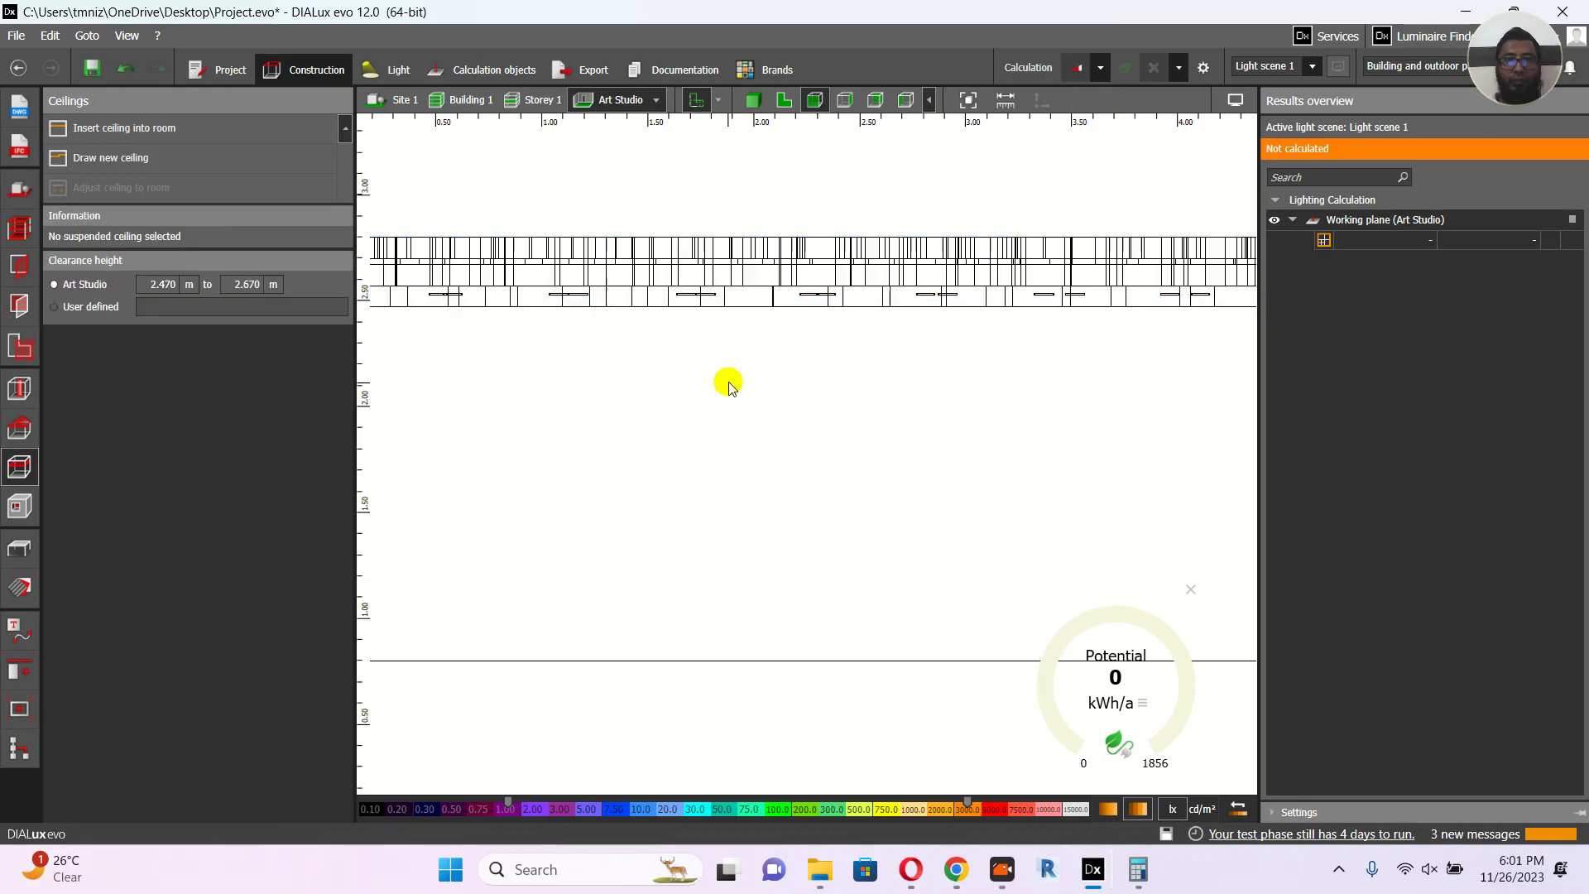
Step: Set the middle suspended ceiling's void to 0.1 m
click(654, 303)
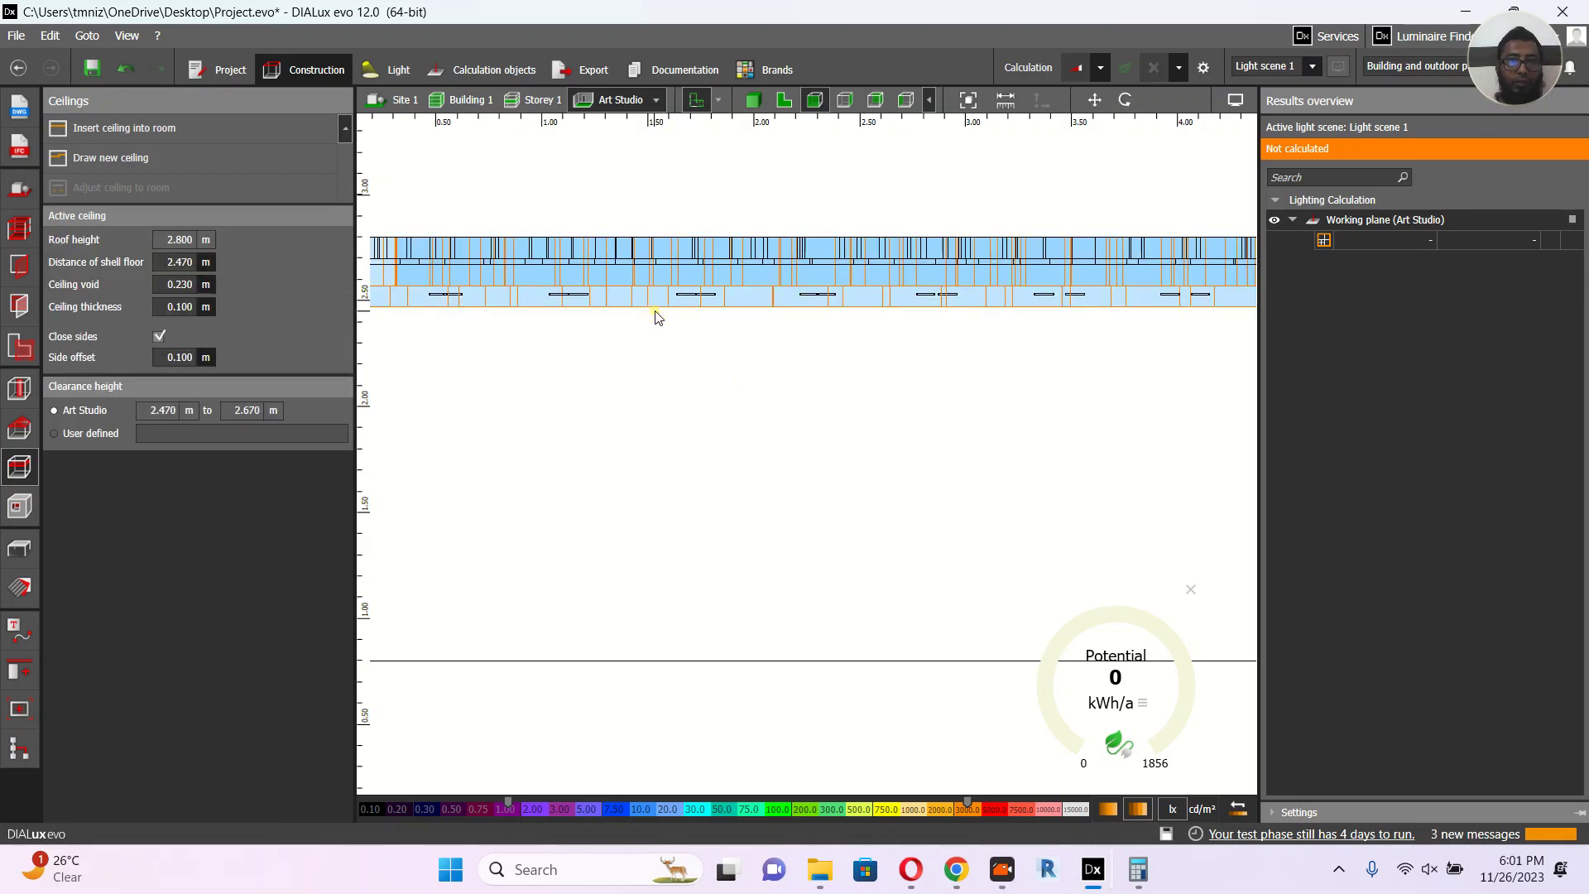
click(170, 283)
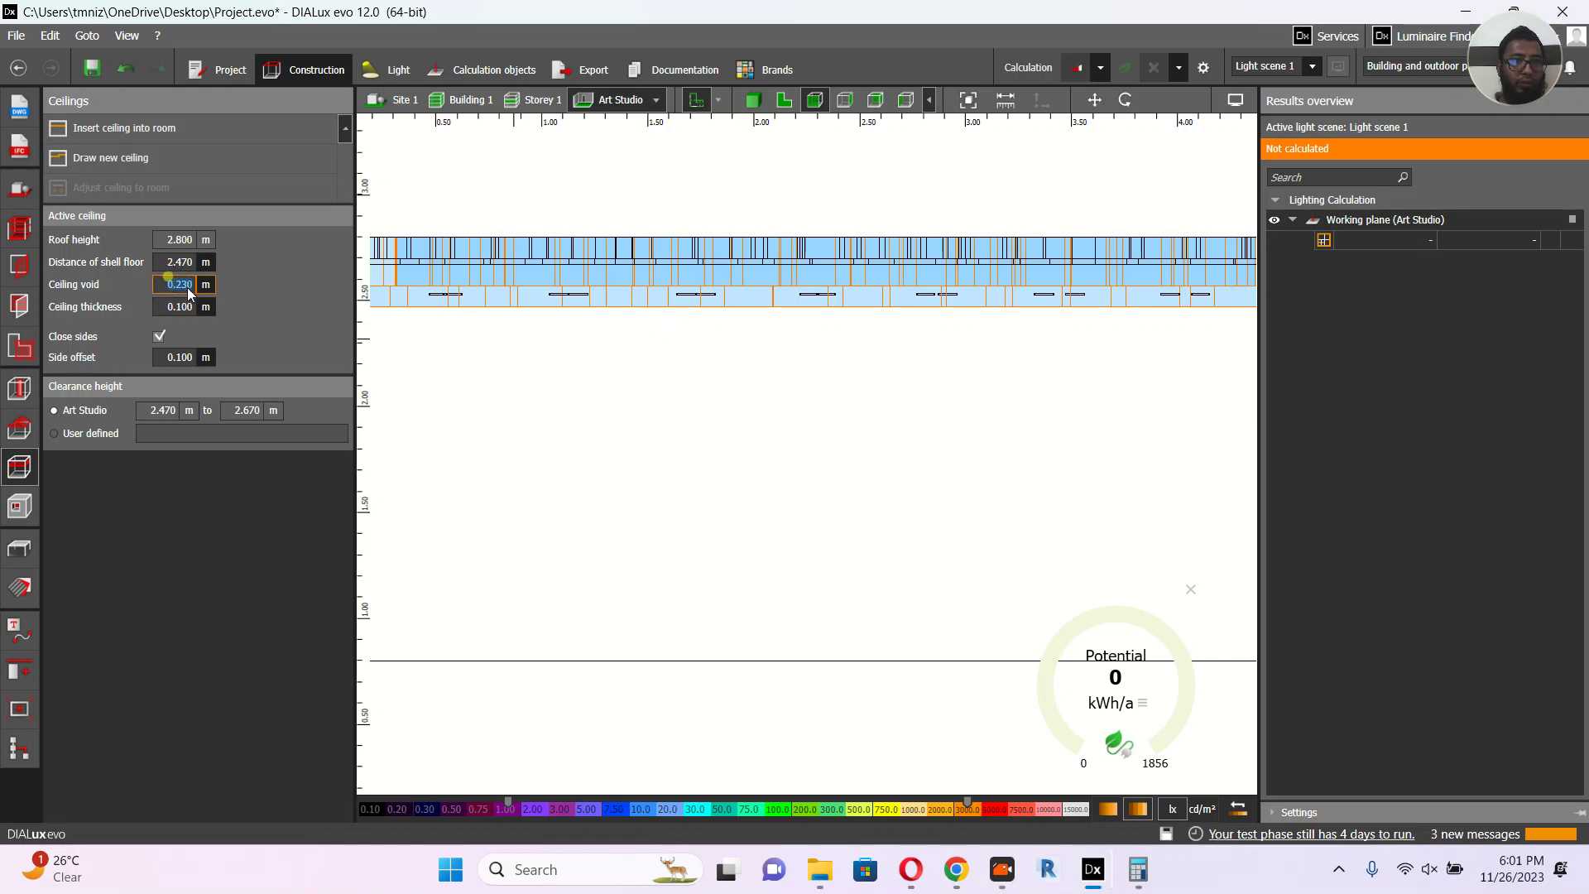
text(.1)
key(Return)
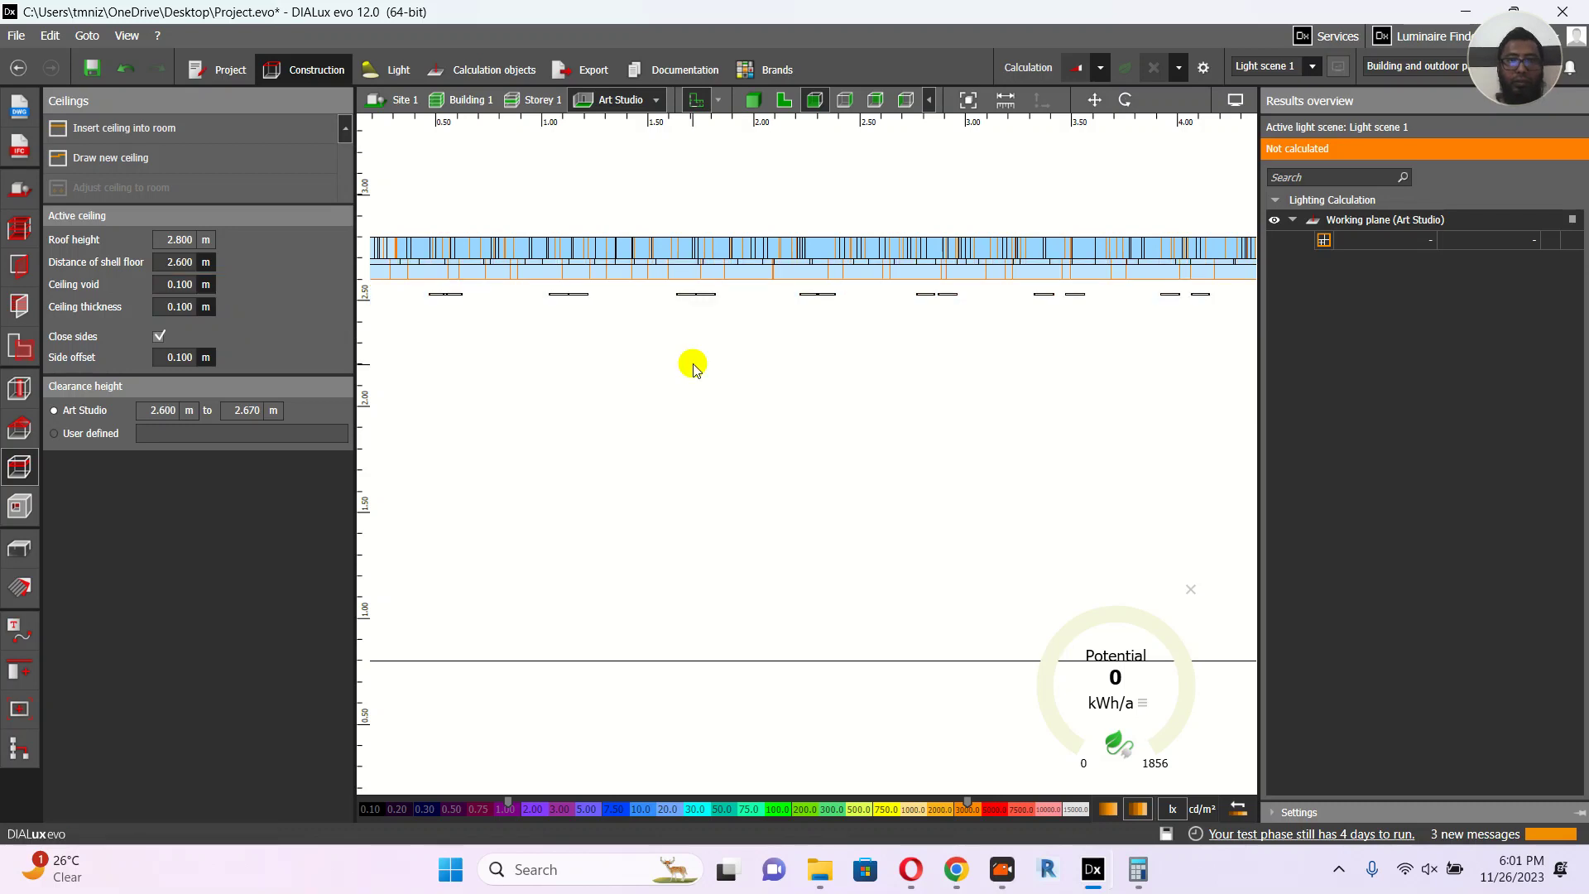
click(693, 361)
Step: Select all cove luminaires in side elevation and raise them into the ceiling voids, to a height of about 2.74 m
scroll(693, 362, down, 1)
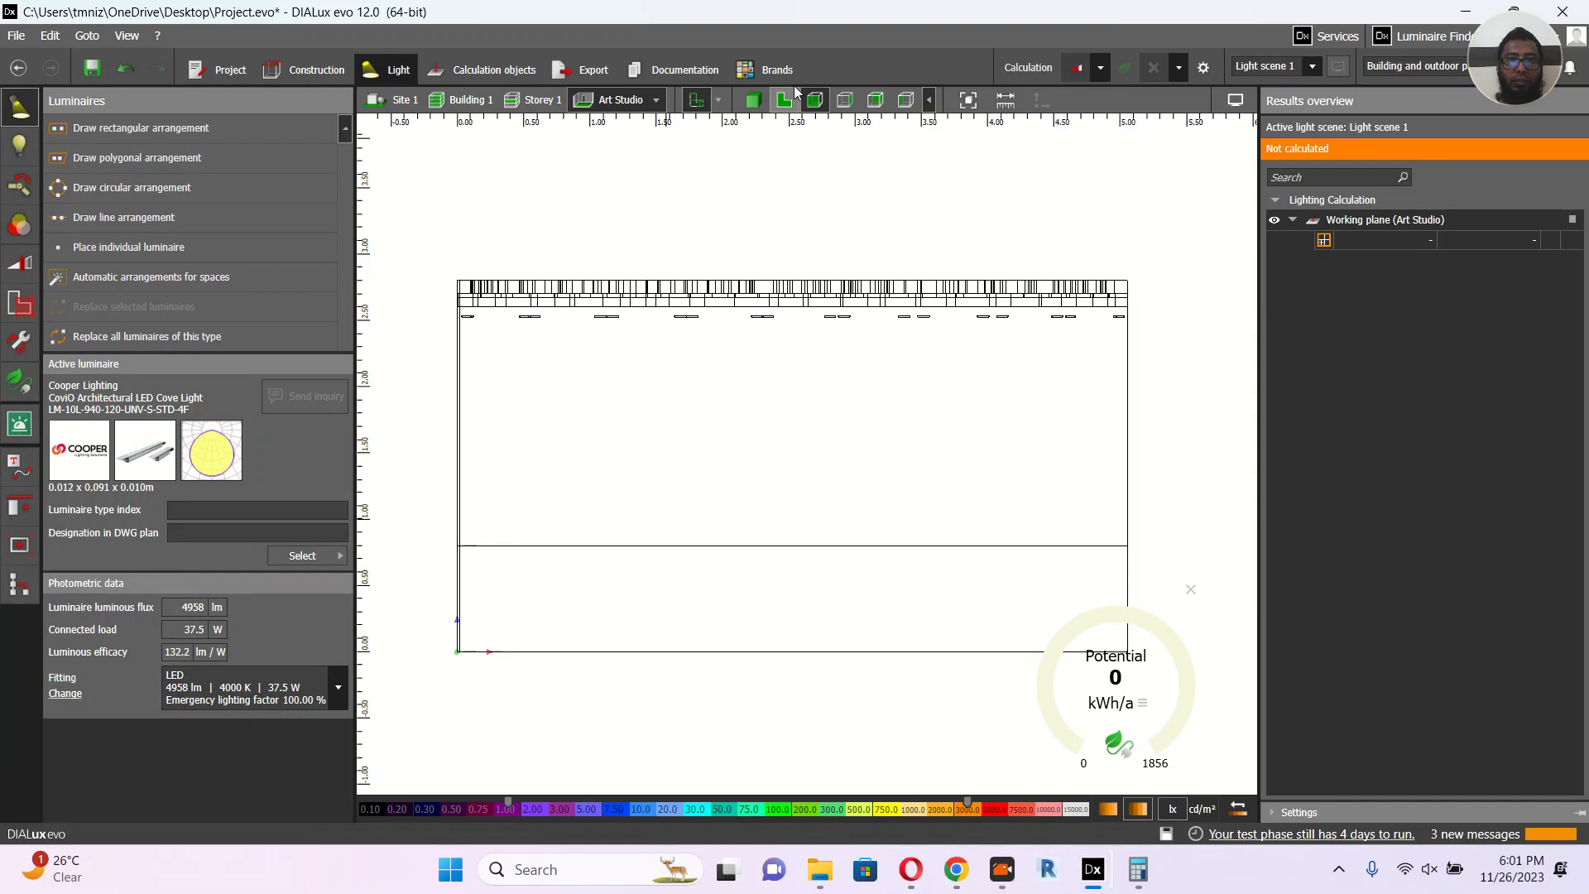
click(843, 99)
drag(466, 314, 906, 254)
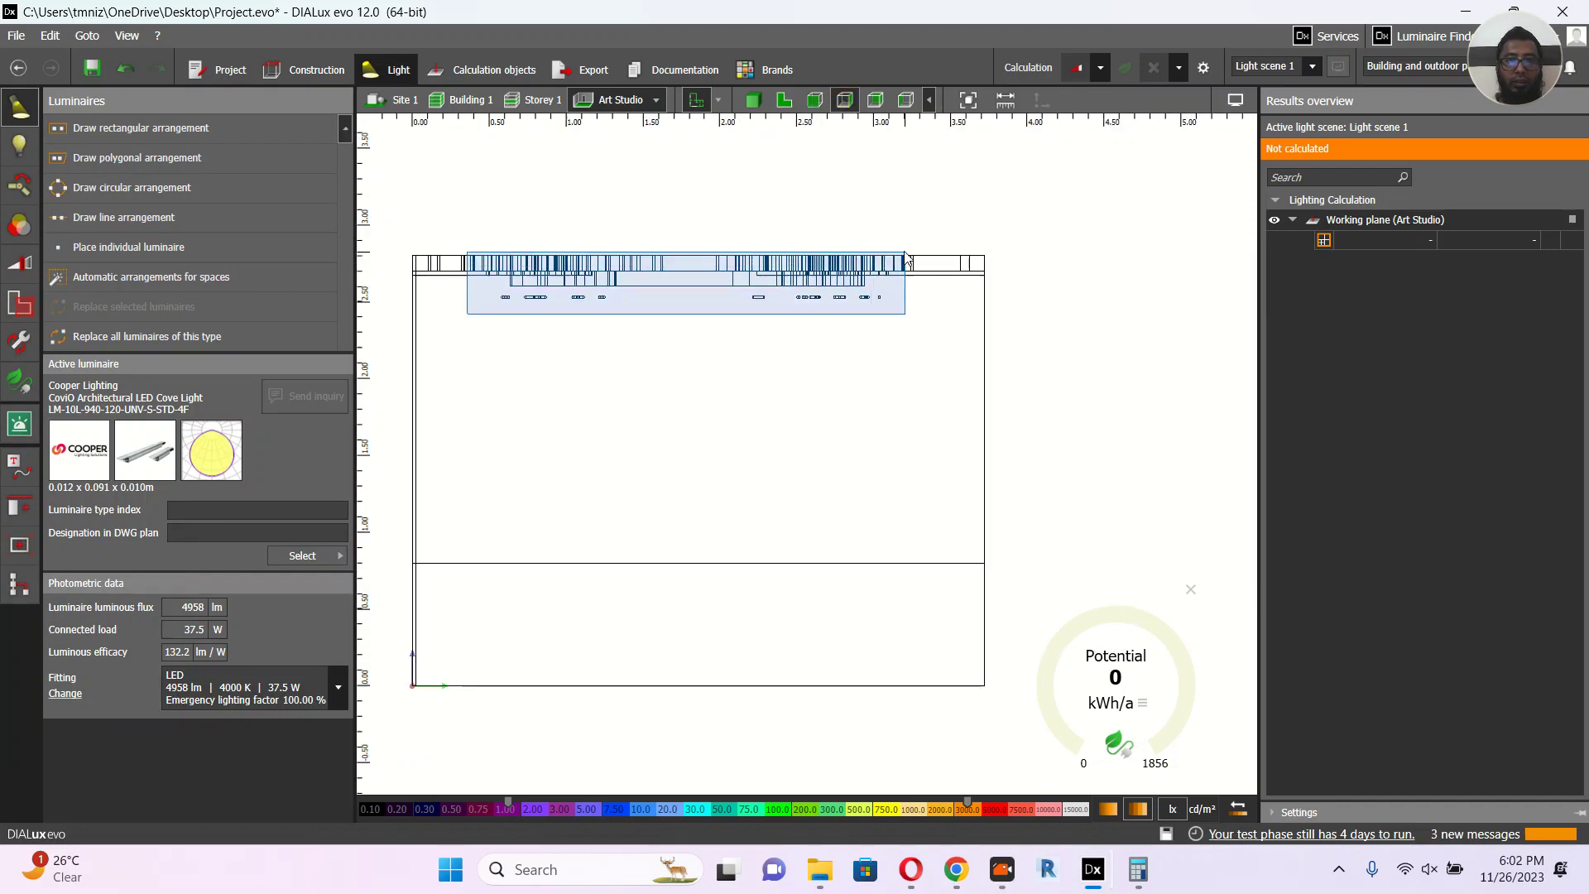
drag(684, 290, 683, 290)
click(1094, 100)
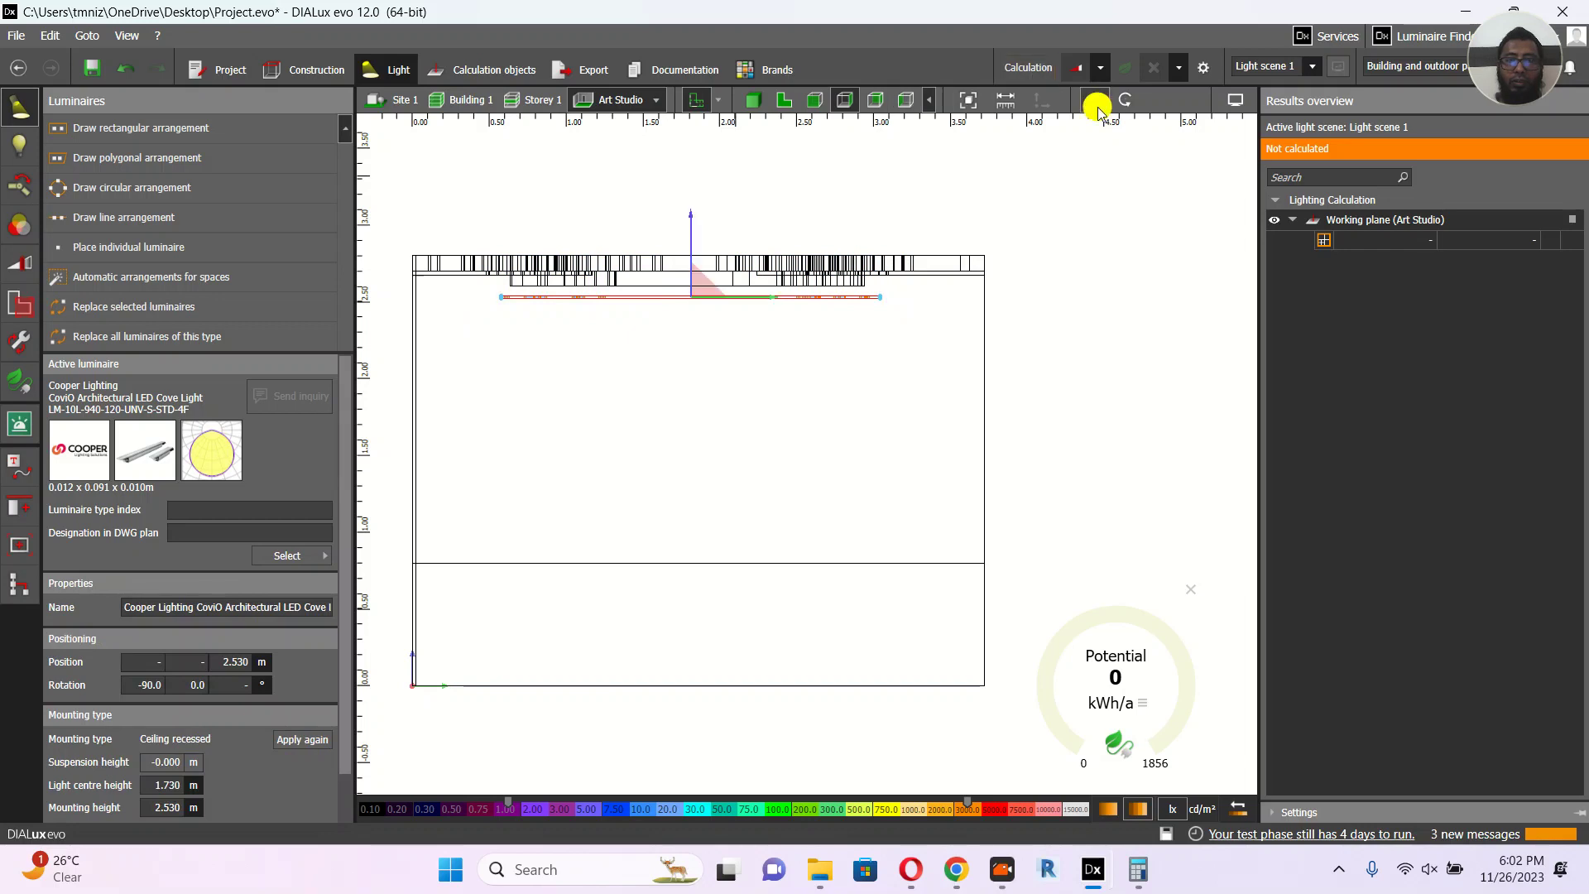
scroll(670, 279, up, 2)
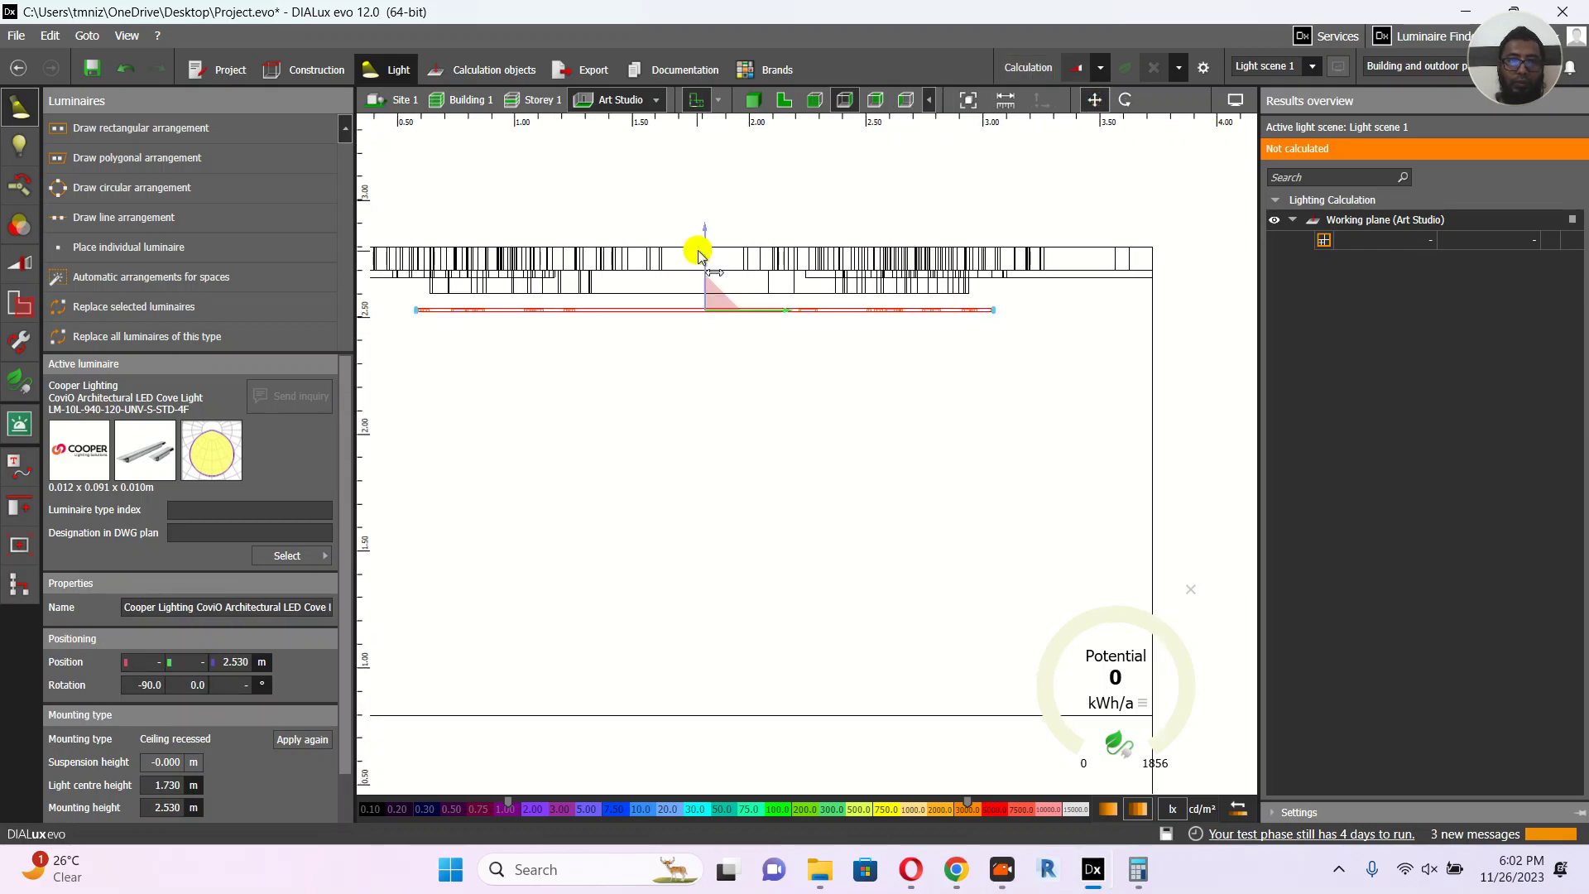
drag(700, 243, 707, 201)
scroll(611, 300, up, 2)
Step: Compare the middle suspended ceiling's thickness with the outer one's and set the middle ceiling's thickness to 0.03 m
click(611, 300)
click(578, 286)
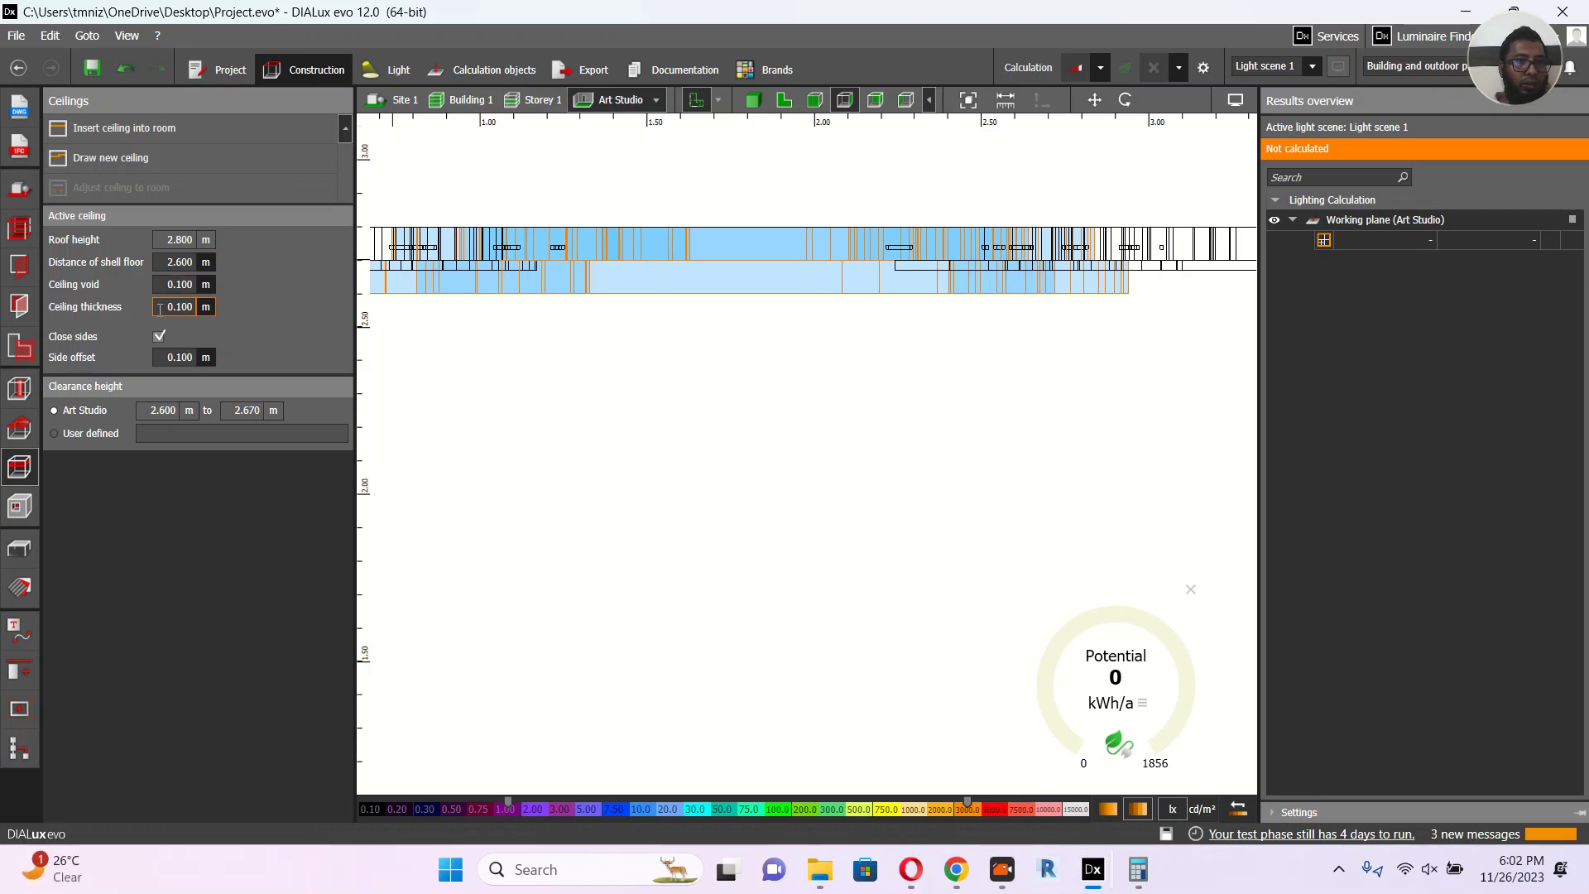
click(593, 377)
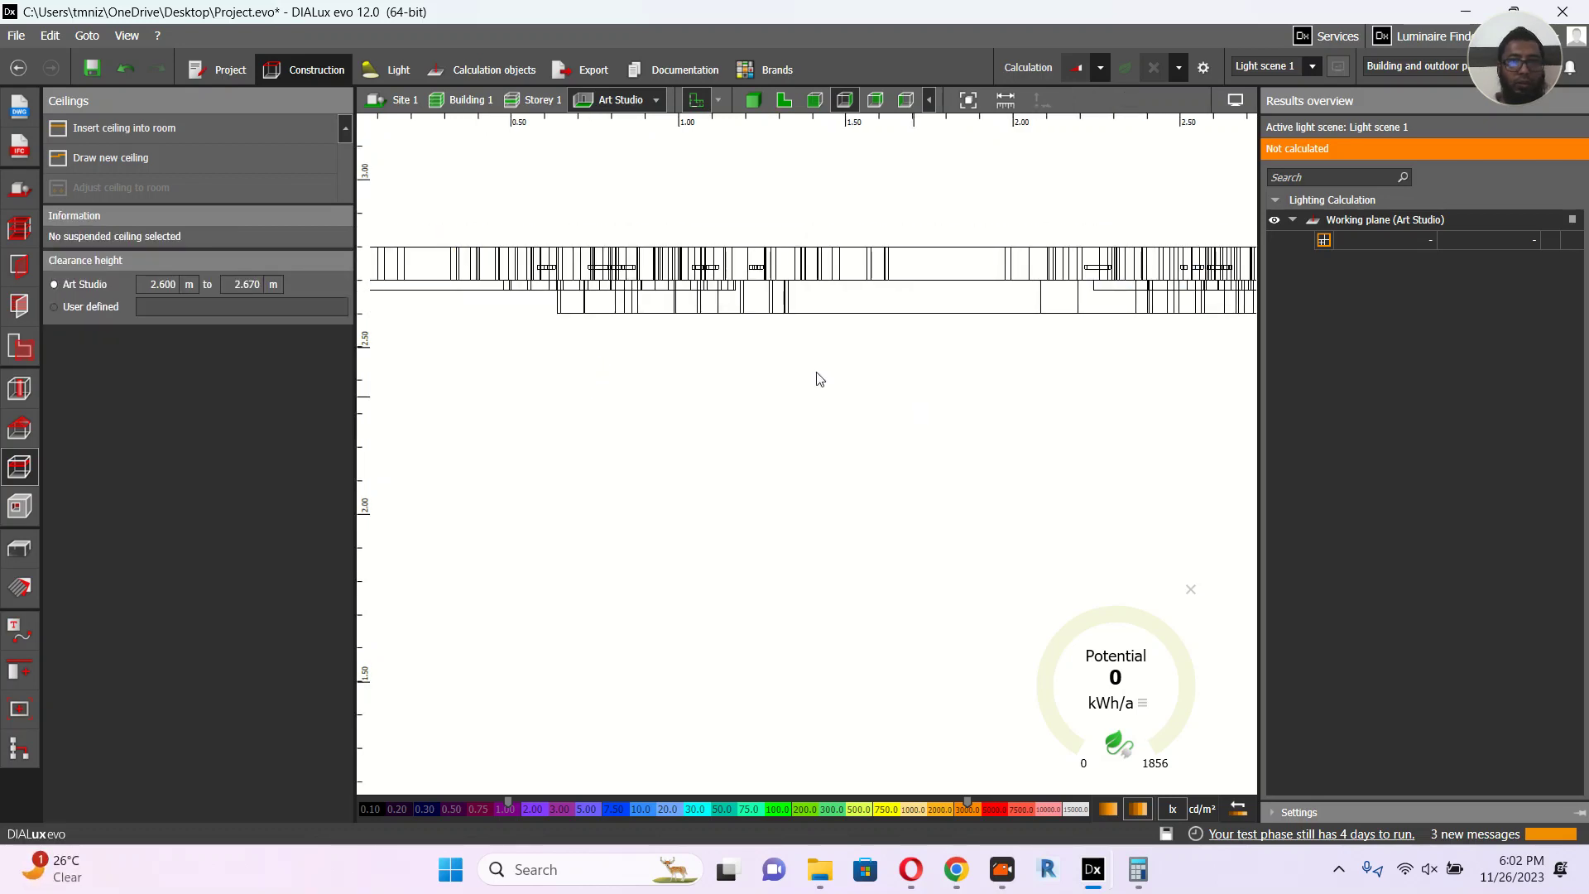
click(454, 293)
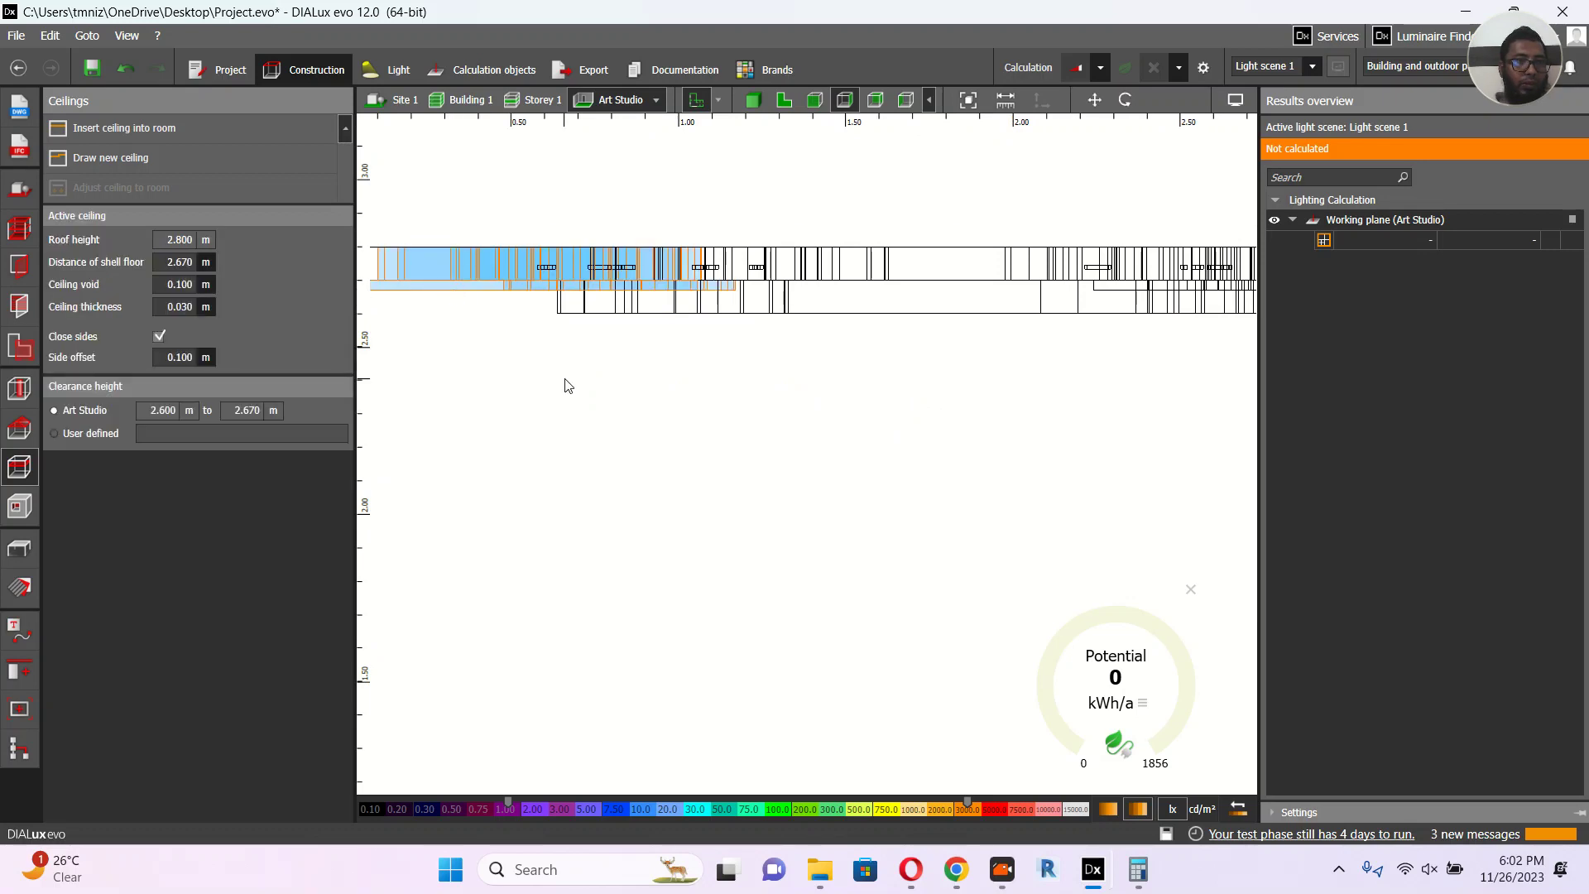
click(630, 401)
click(776, 309)
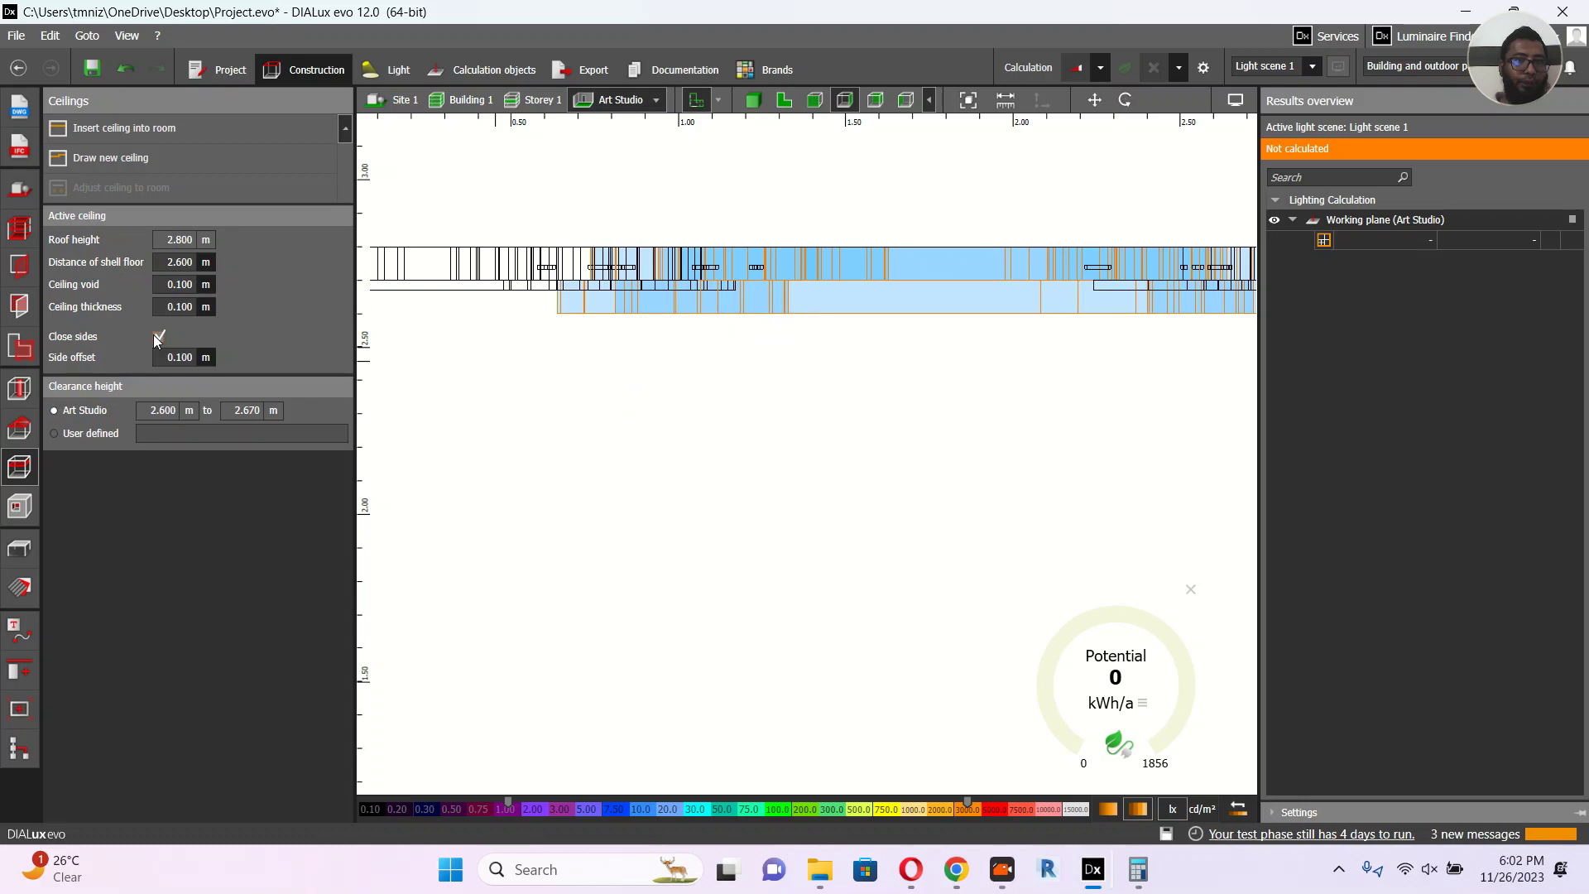
click(165, 307)
key(BackSpace)
text(.030)
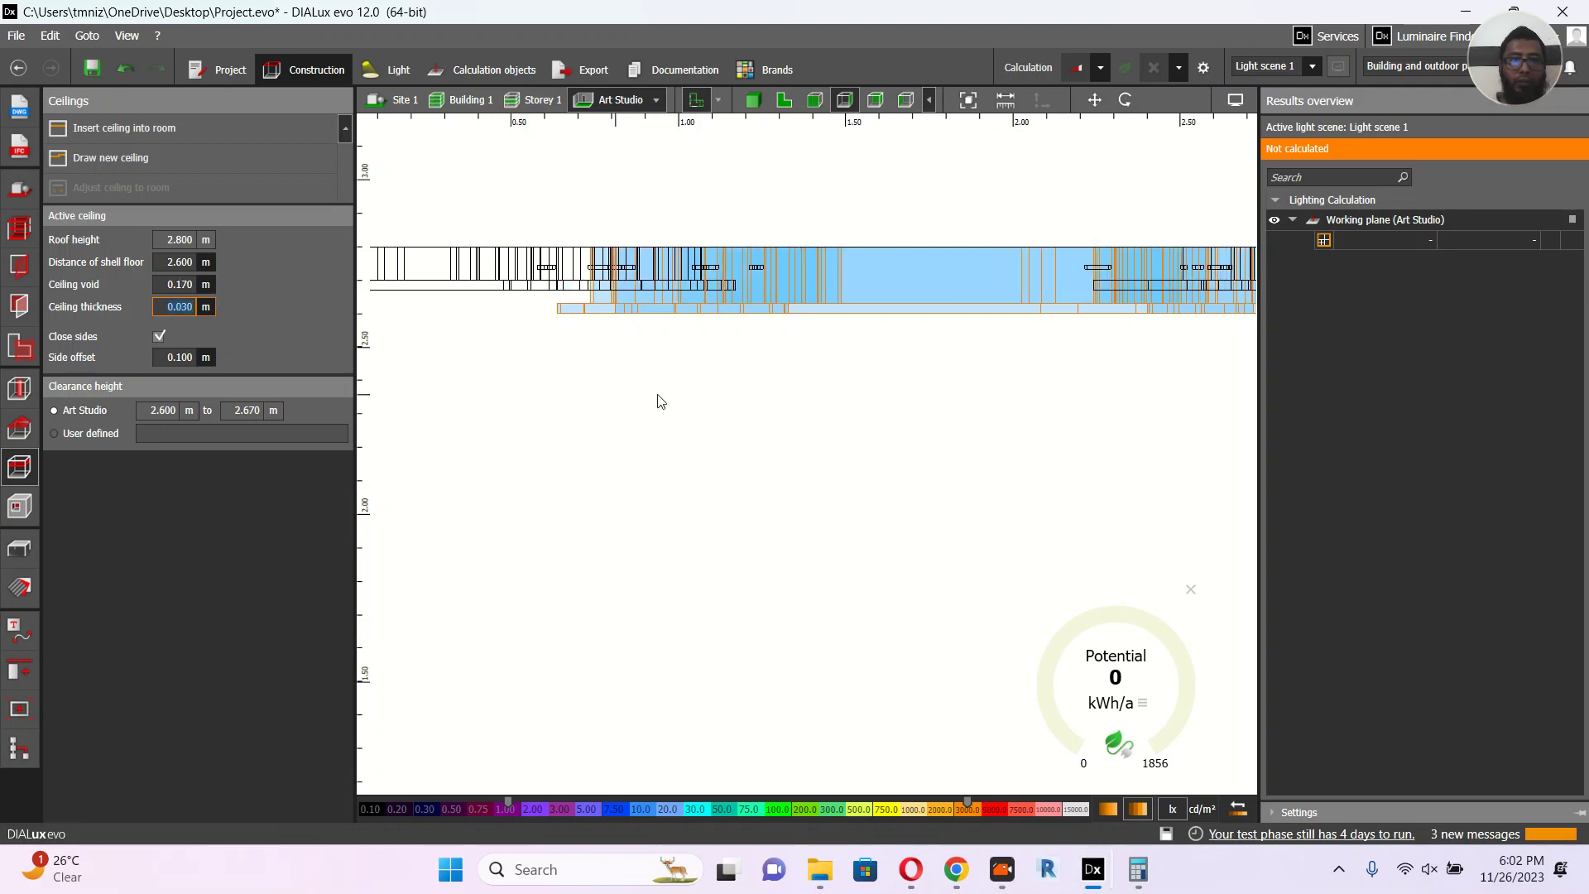
Step: Set the ceiling void of the middle suspended ceiling back to 0.1 m, level with the outer ceilings
click(157, 283)
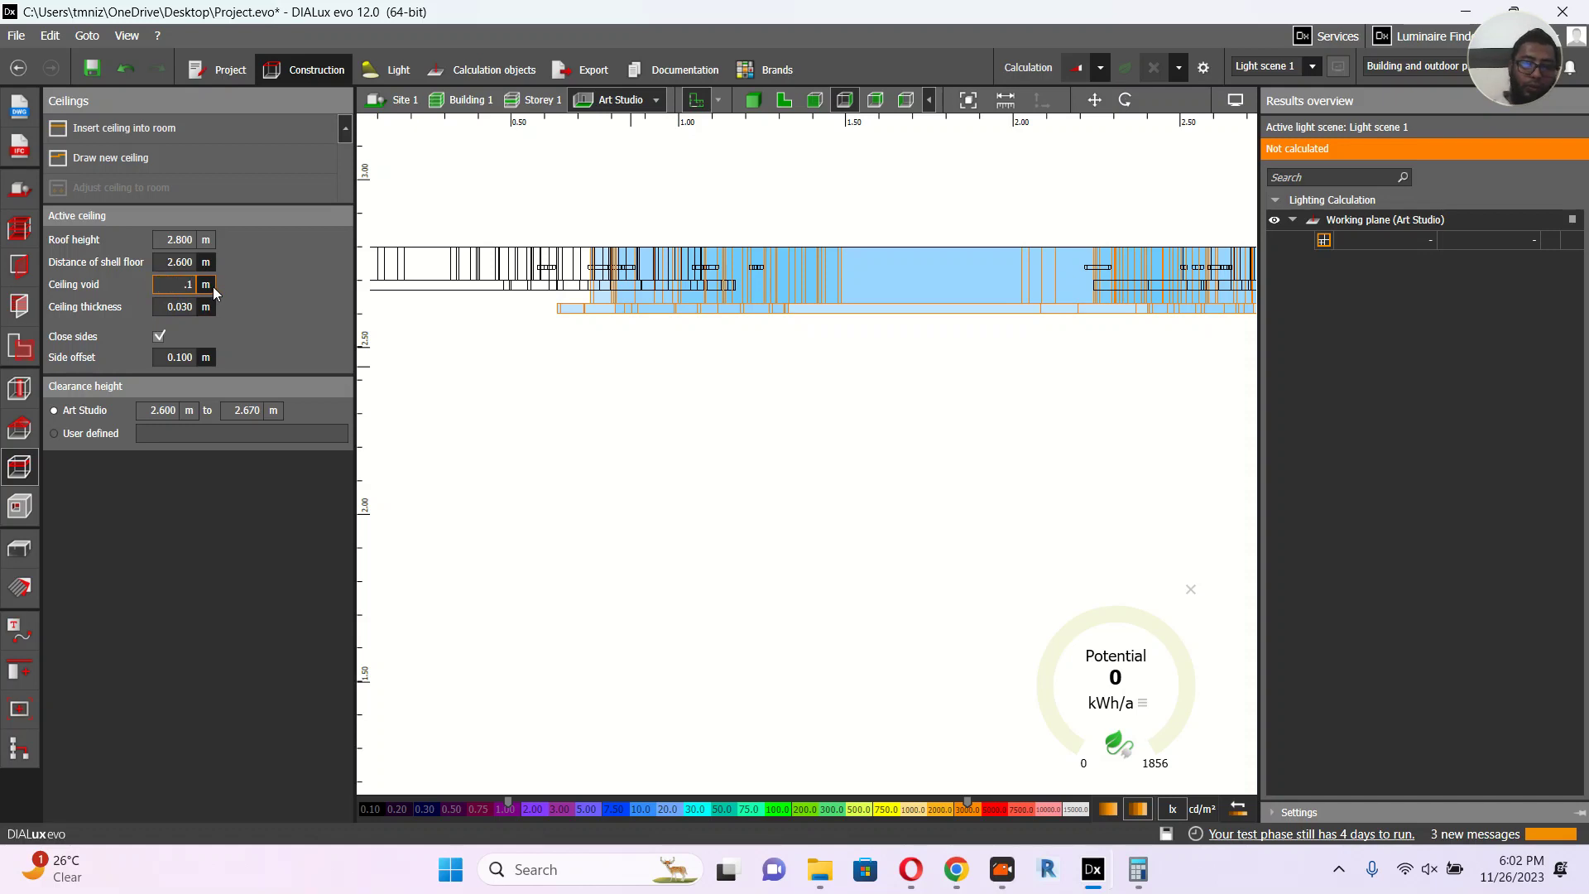
text(.1)
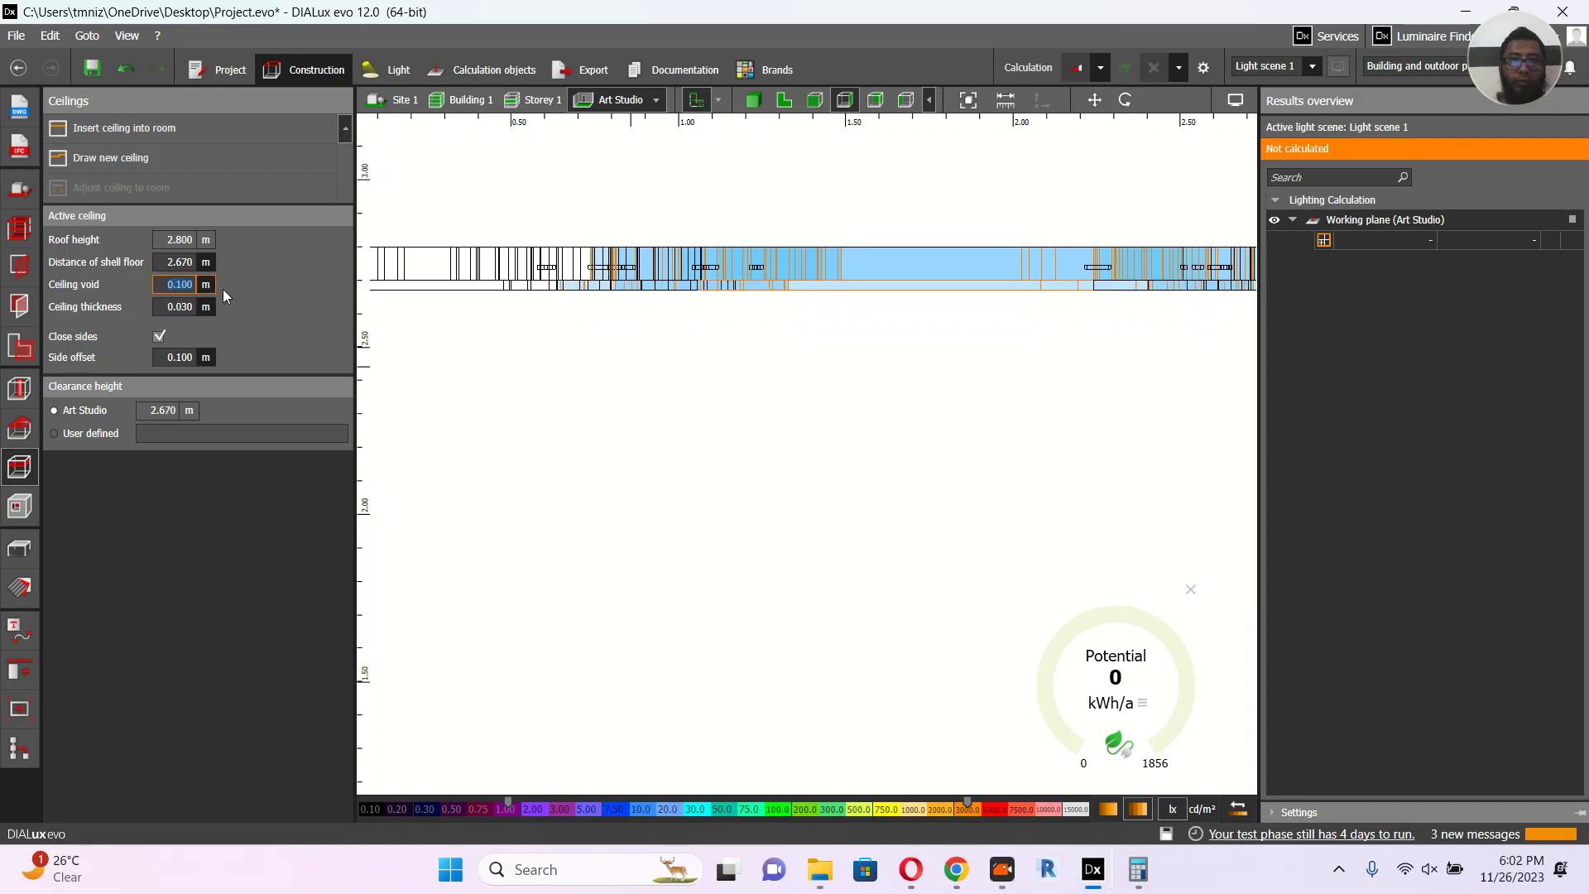
click(753, 414)
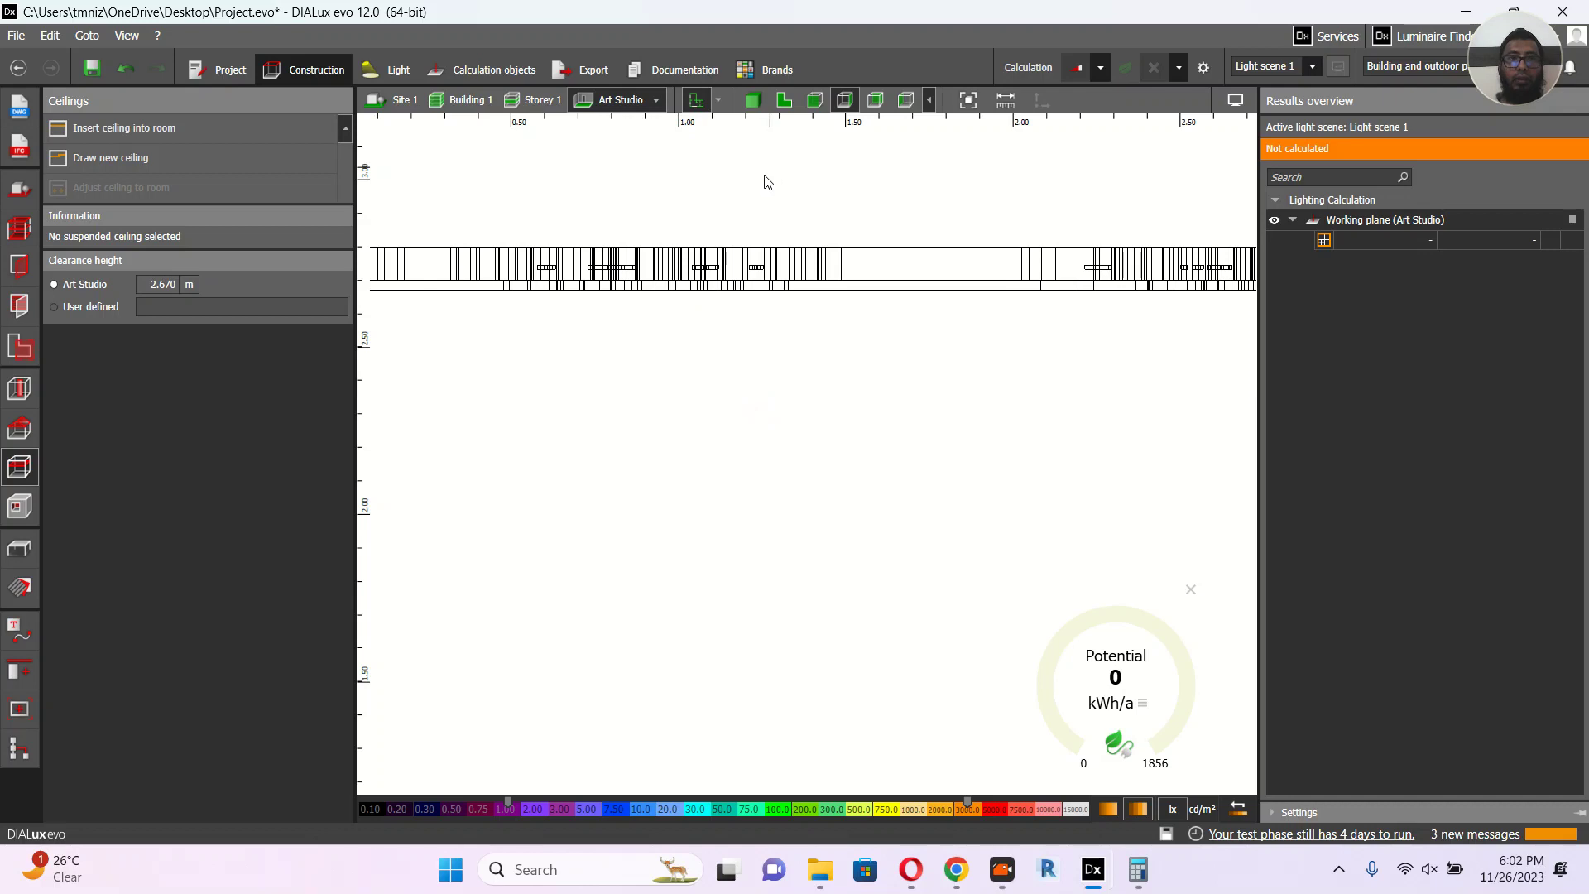
Step: Calculate the lighting and inspect the level suspended ceilings and lit coves in 3D without saving the project
click(752, 100)
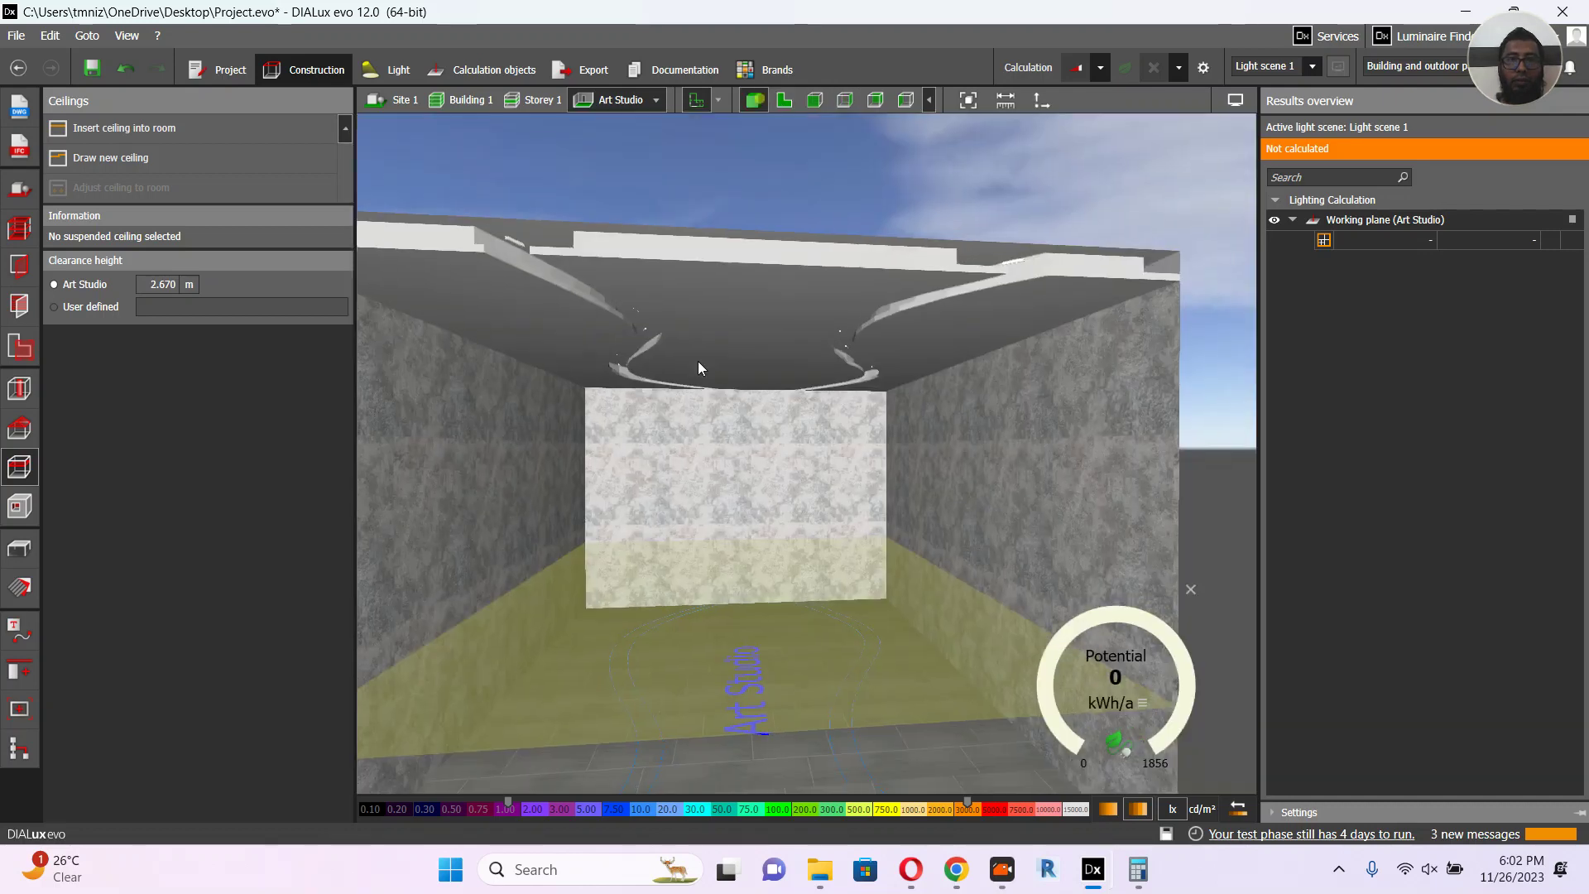
right_drag(693, 364, 708, 291)
right_drag(718, 407, 716, 370)
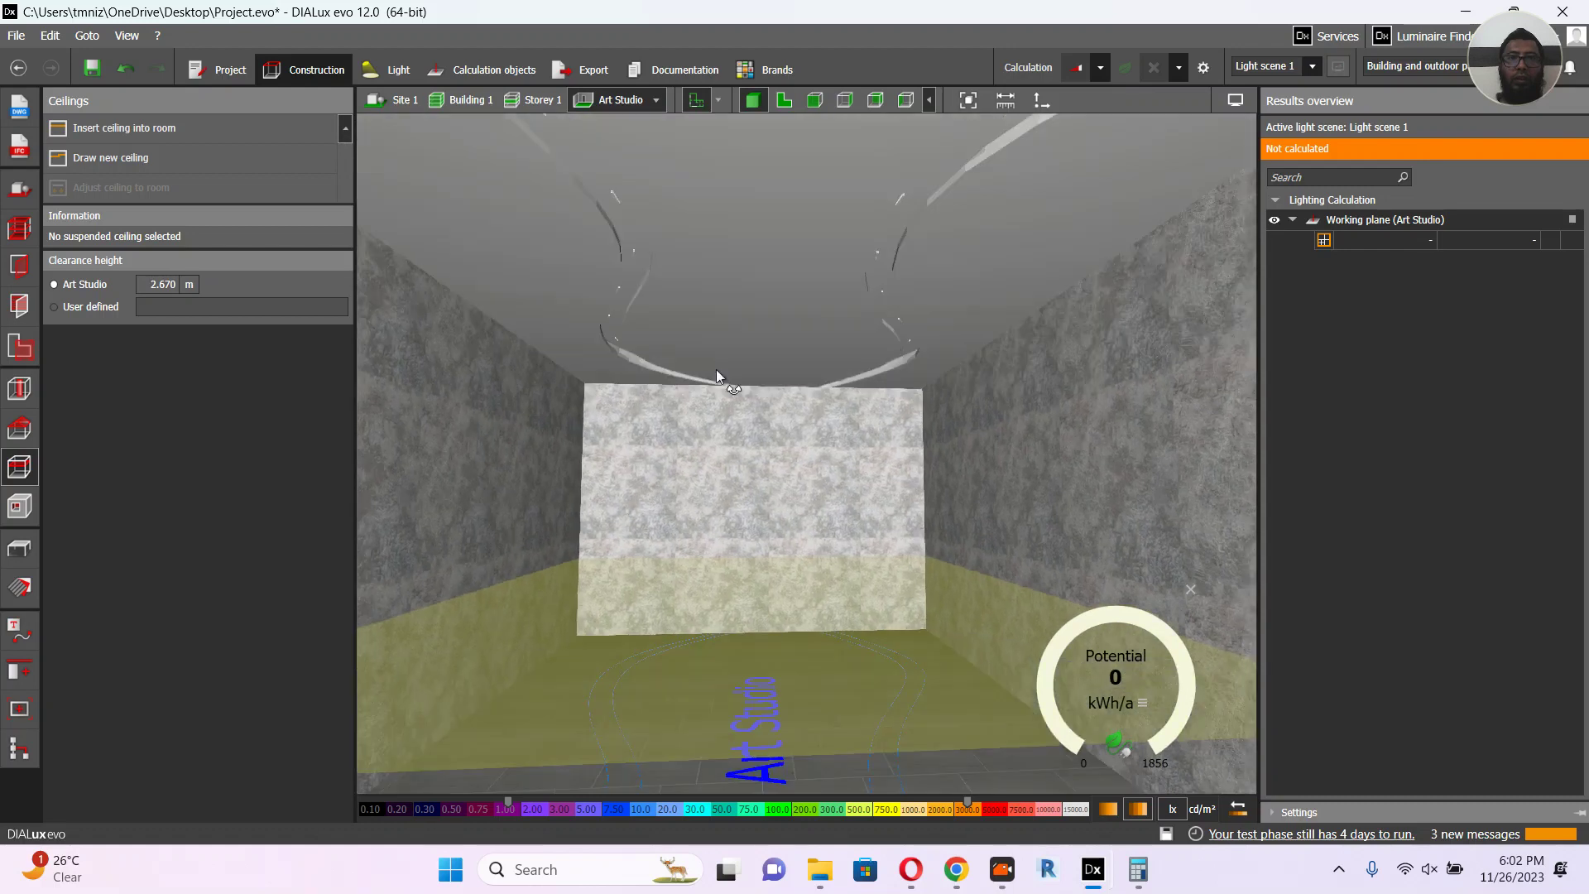
click(1029, 67)
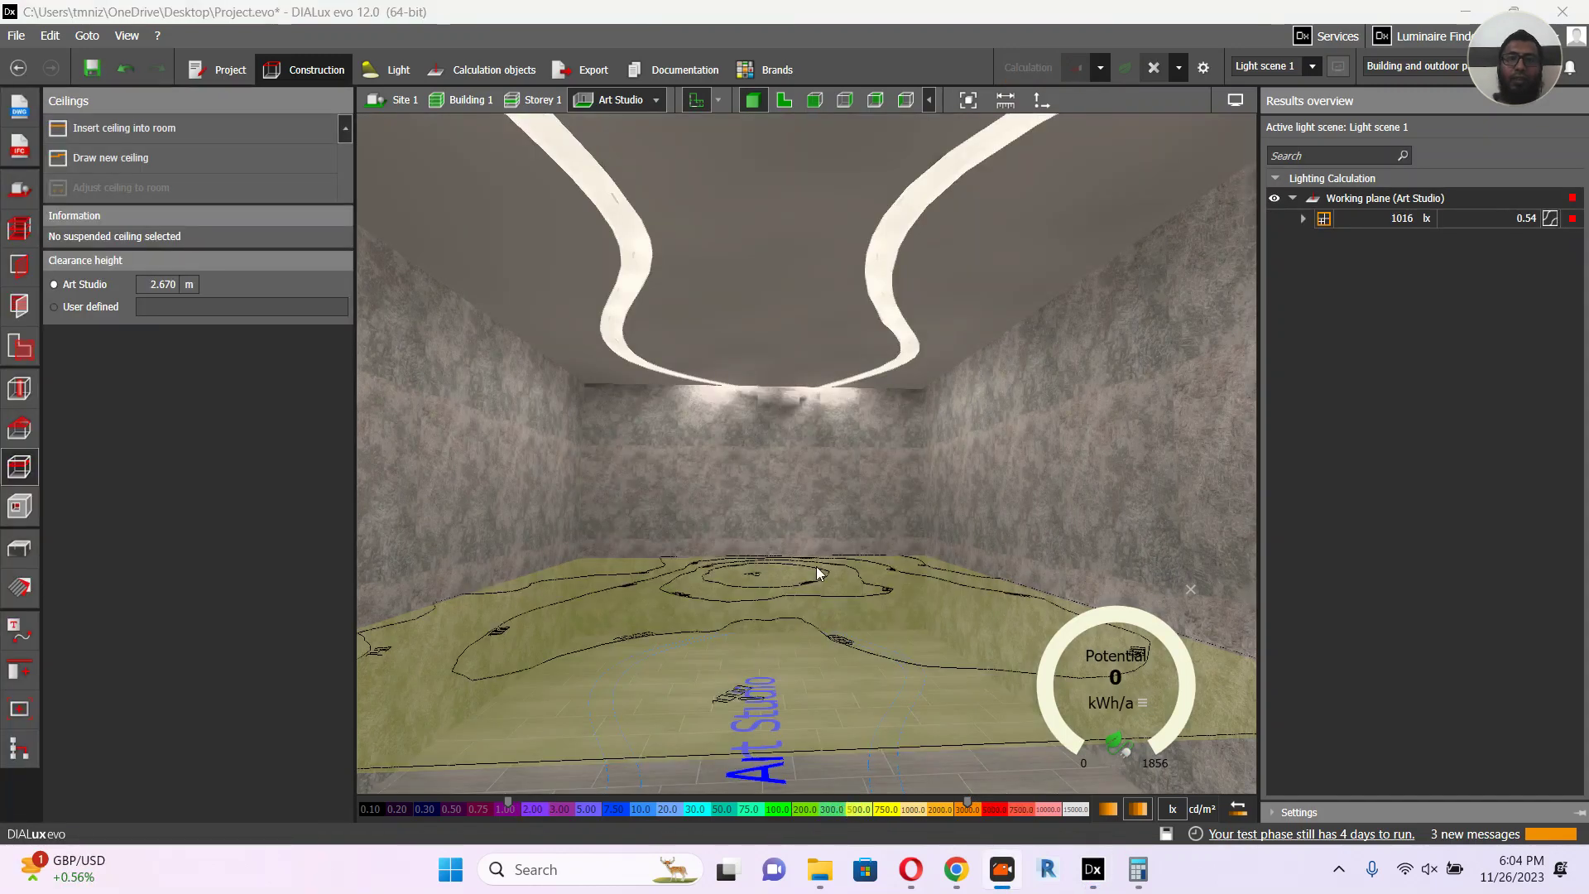
scroll(817, 571, down, 2)
mouse_move(770, 498)
right_down()
mouse_move(779, 510)
mouse_move(762, 508)
mouse_move(772, 499)
right_up()
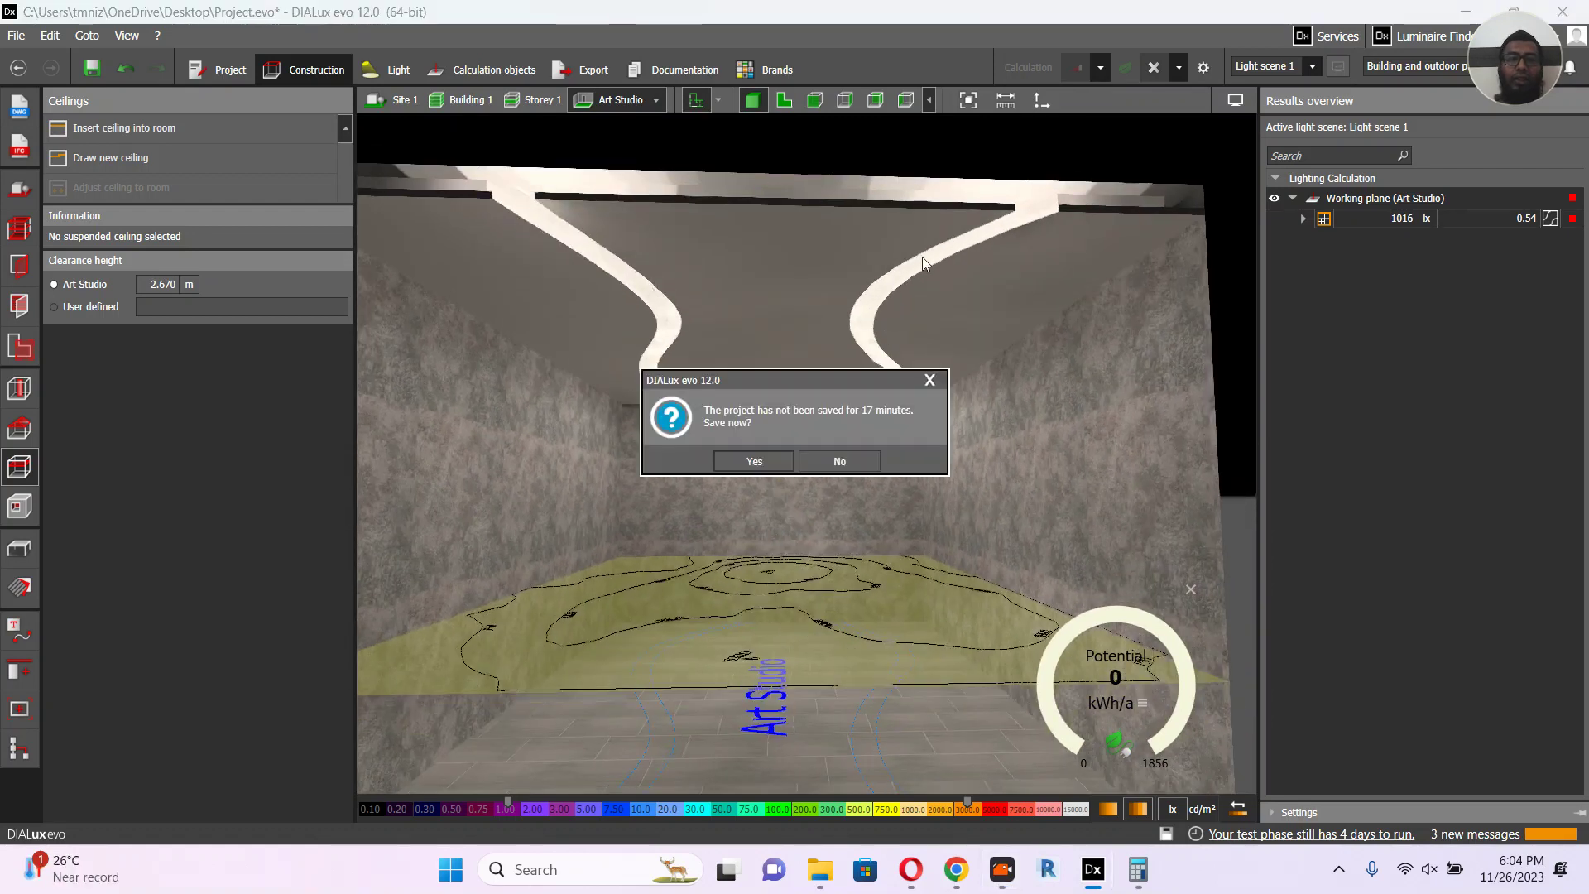
click(820, 462)
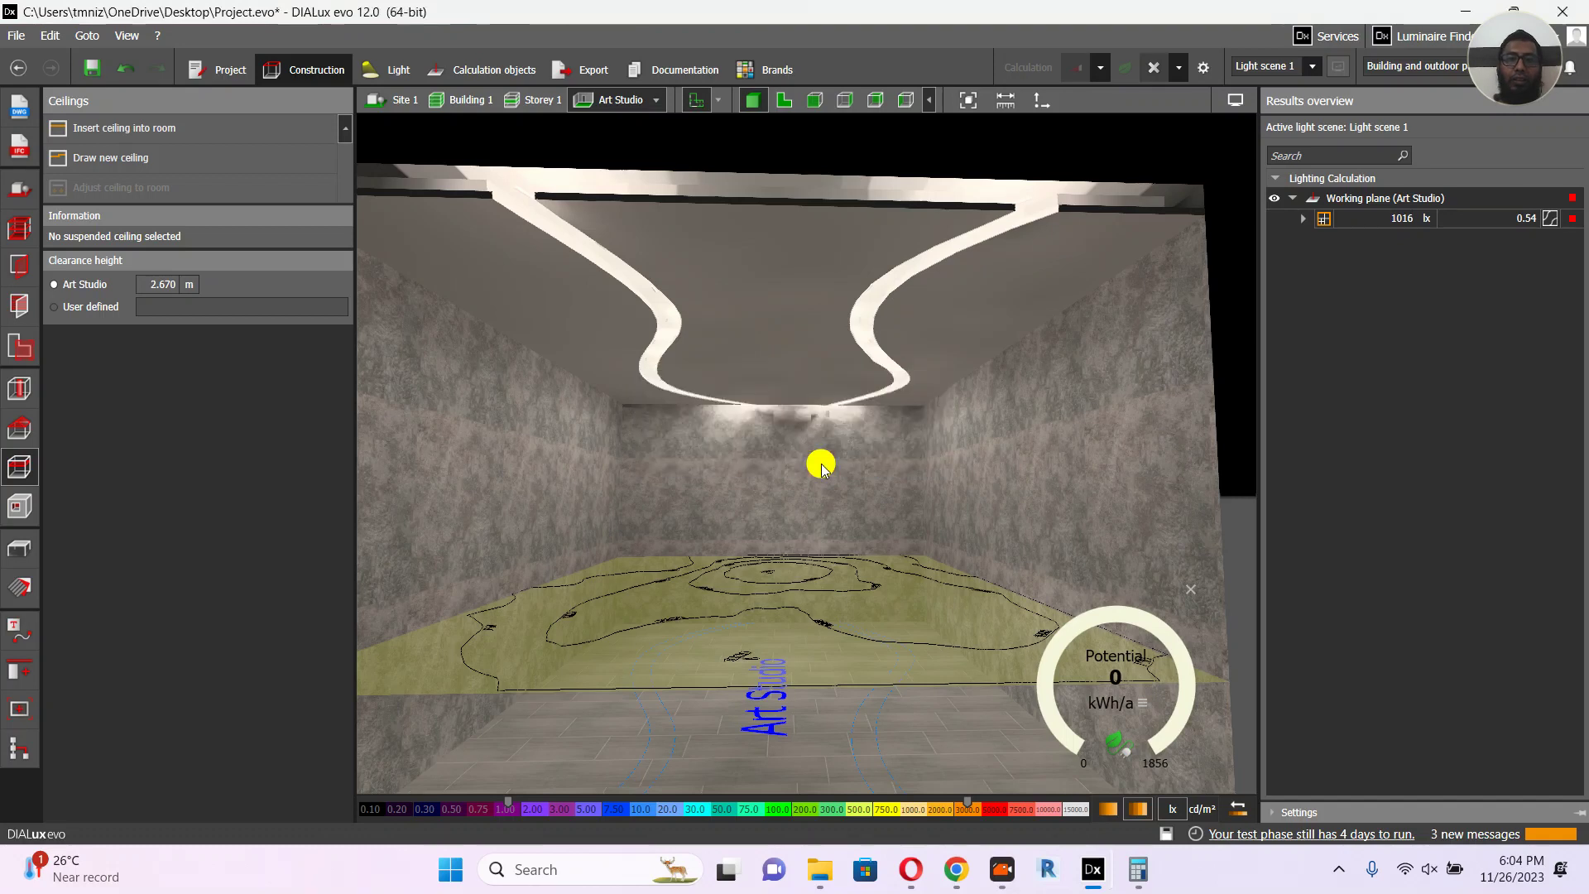
Step: Change the lamp spectrum of the upper row's first luminaire near the wall at X = 0 to LED Red, accepting invalid results
click(814, 100)
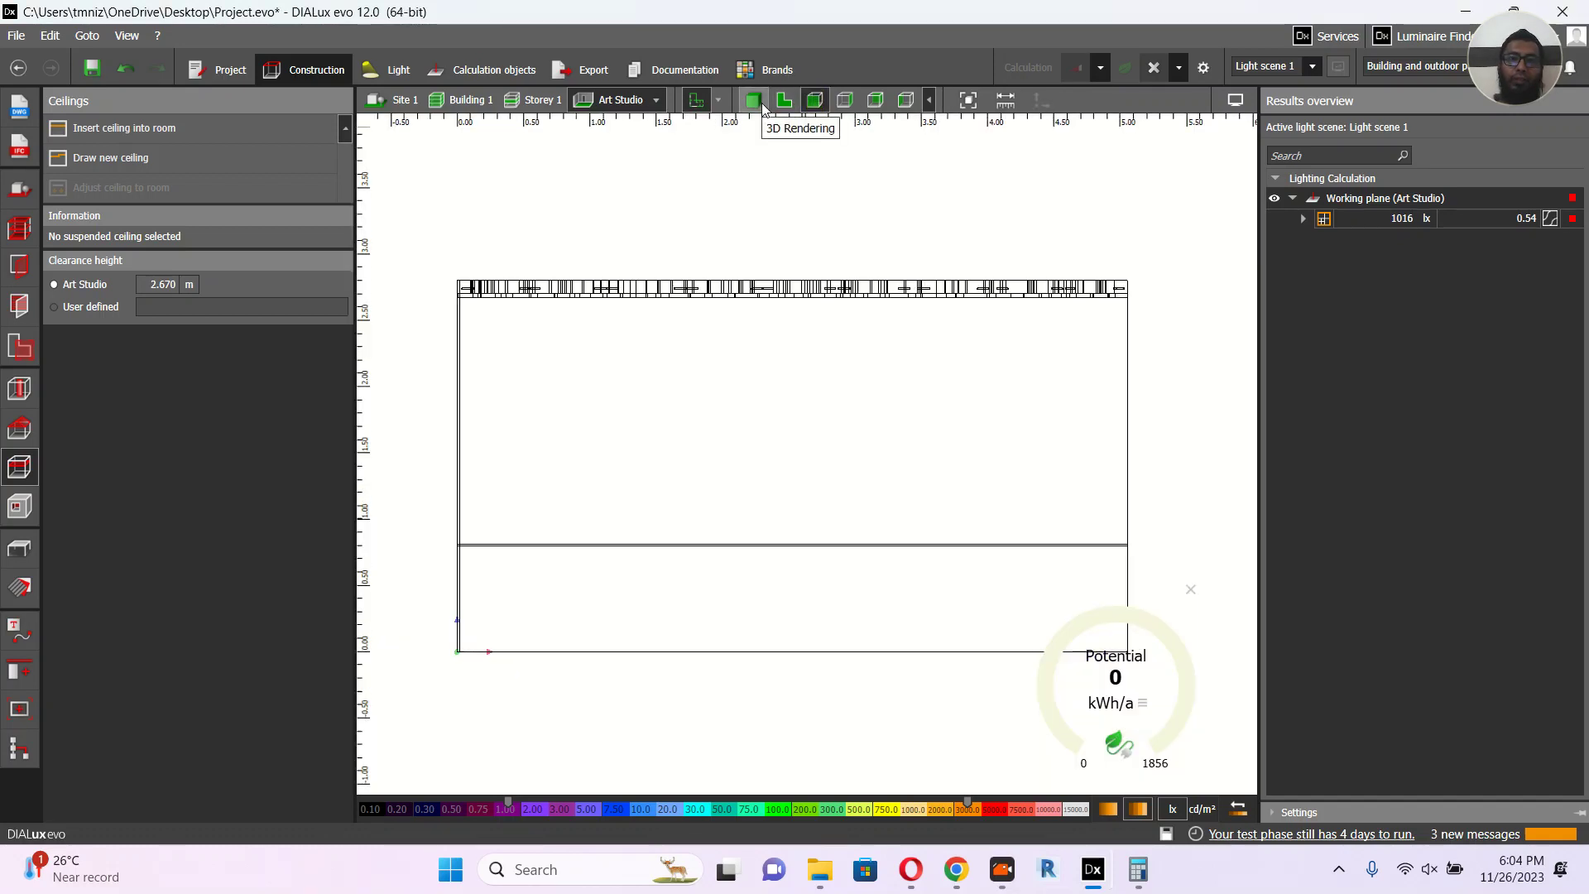
click(784, 100)
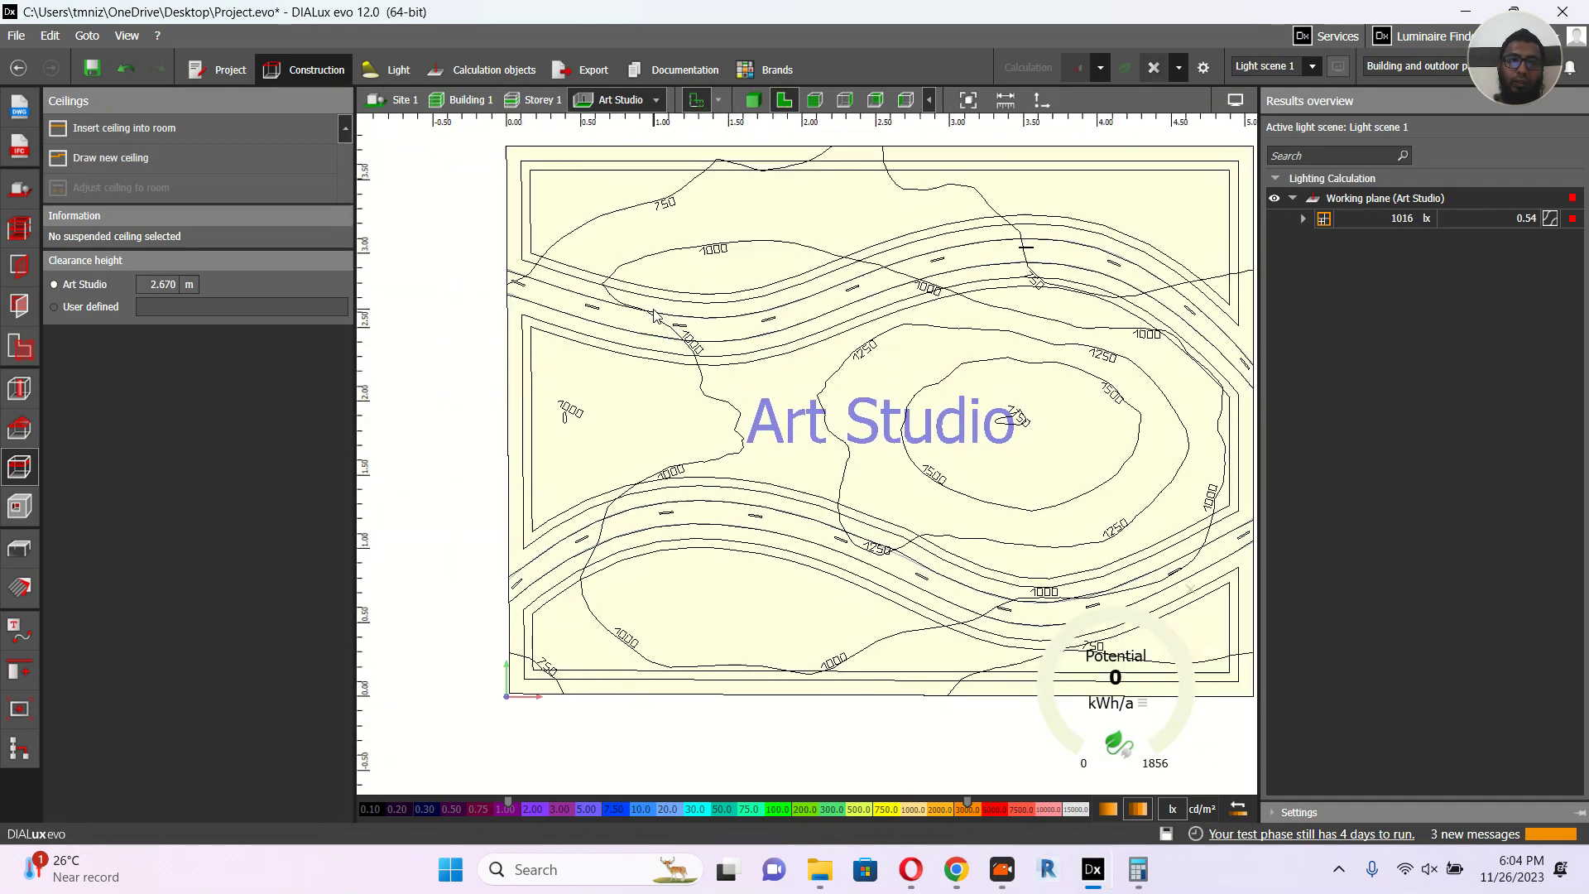
click(521, 285)
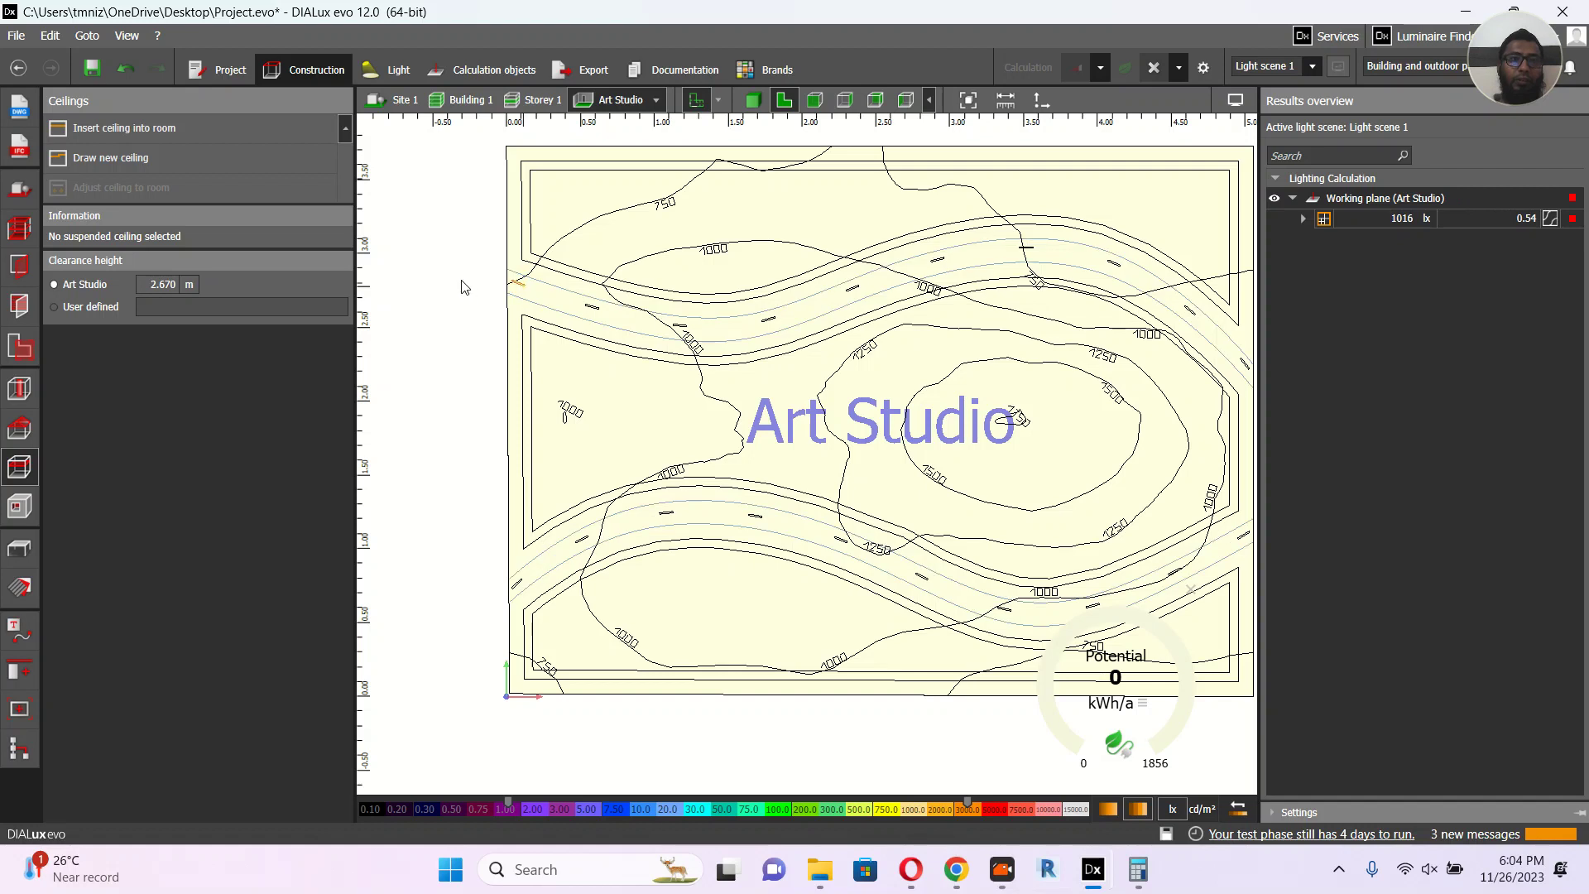
scroll(464, 284, up, 5)
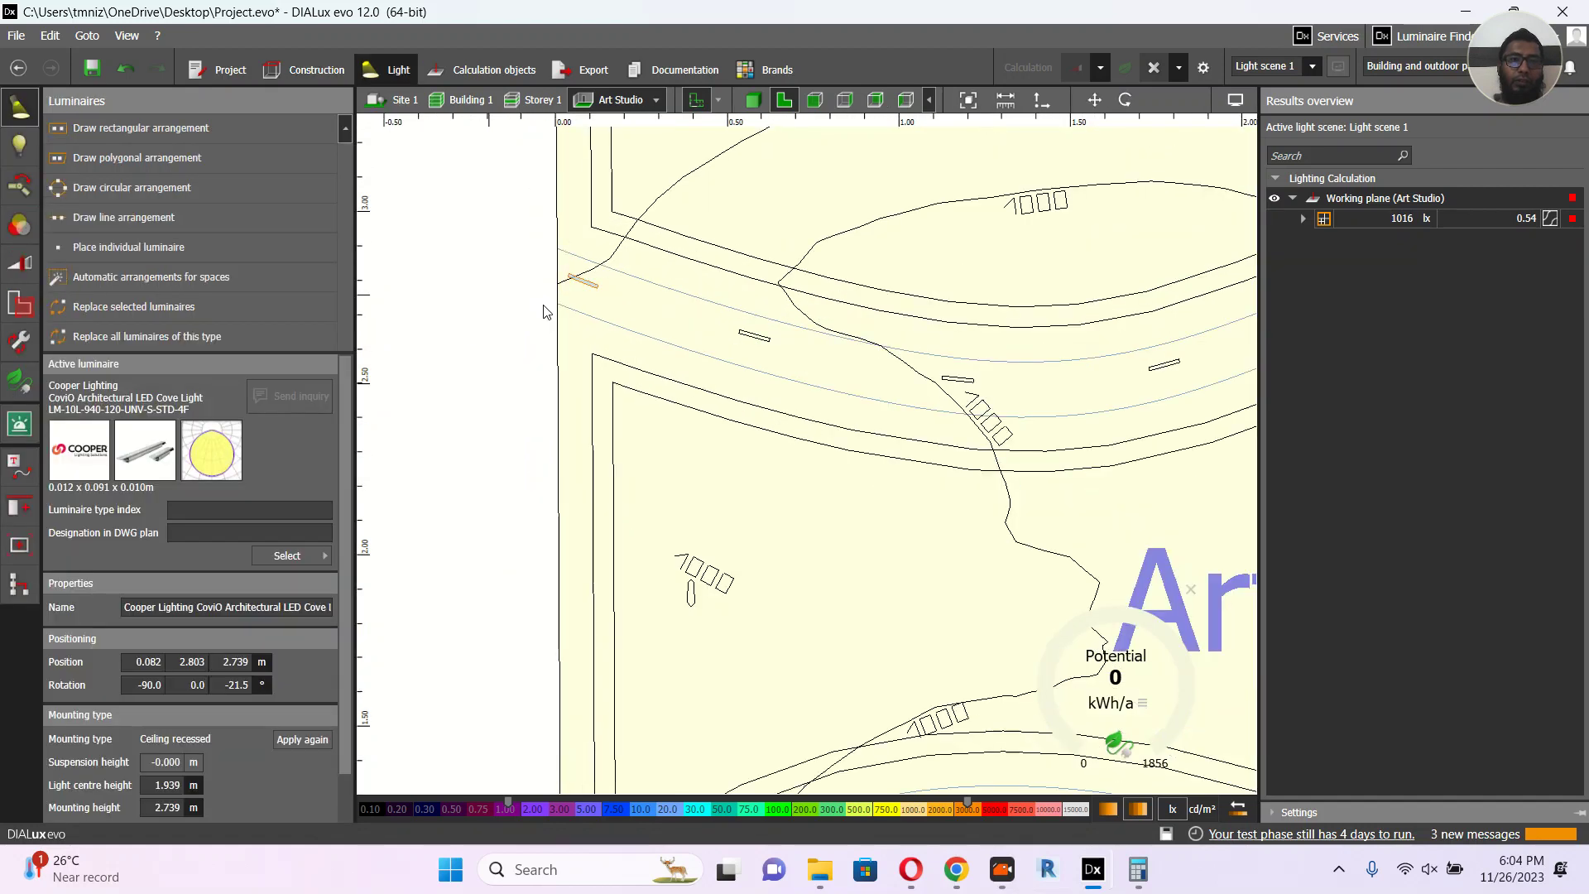
click(20, 145)
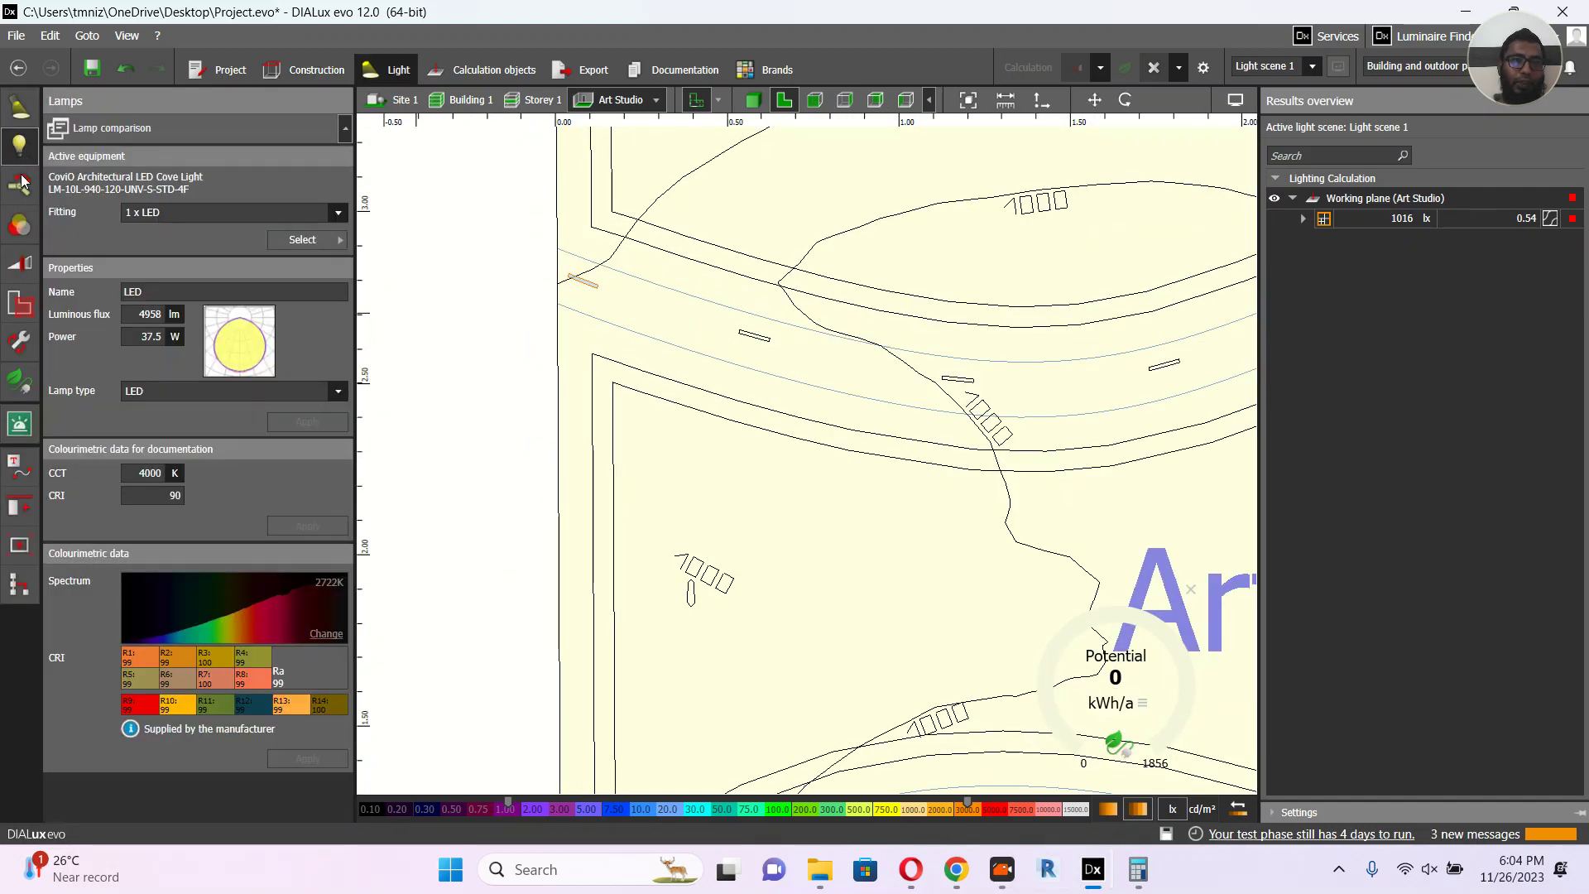
click(323, 633)
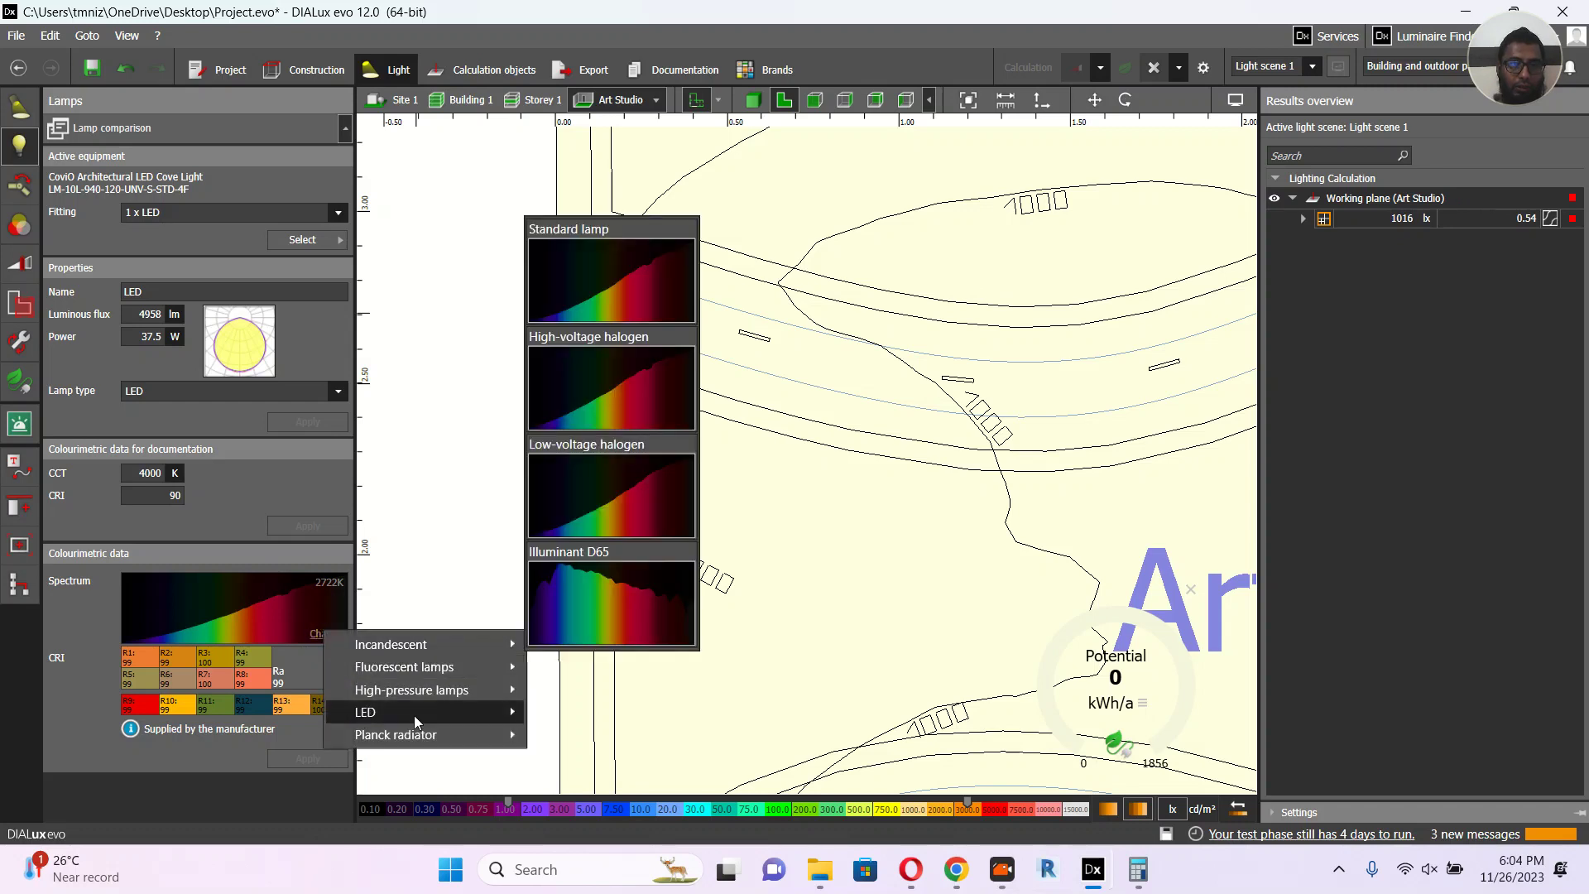
mouse_move(418, 736)
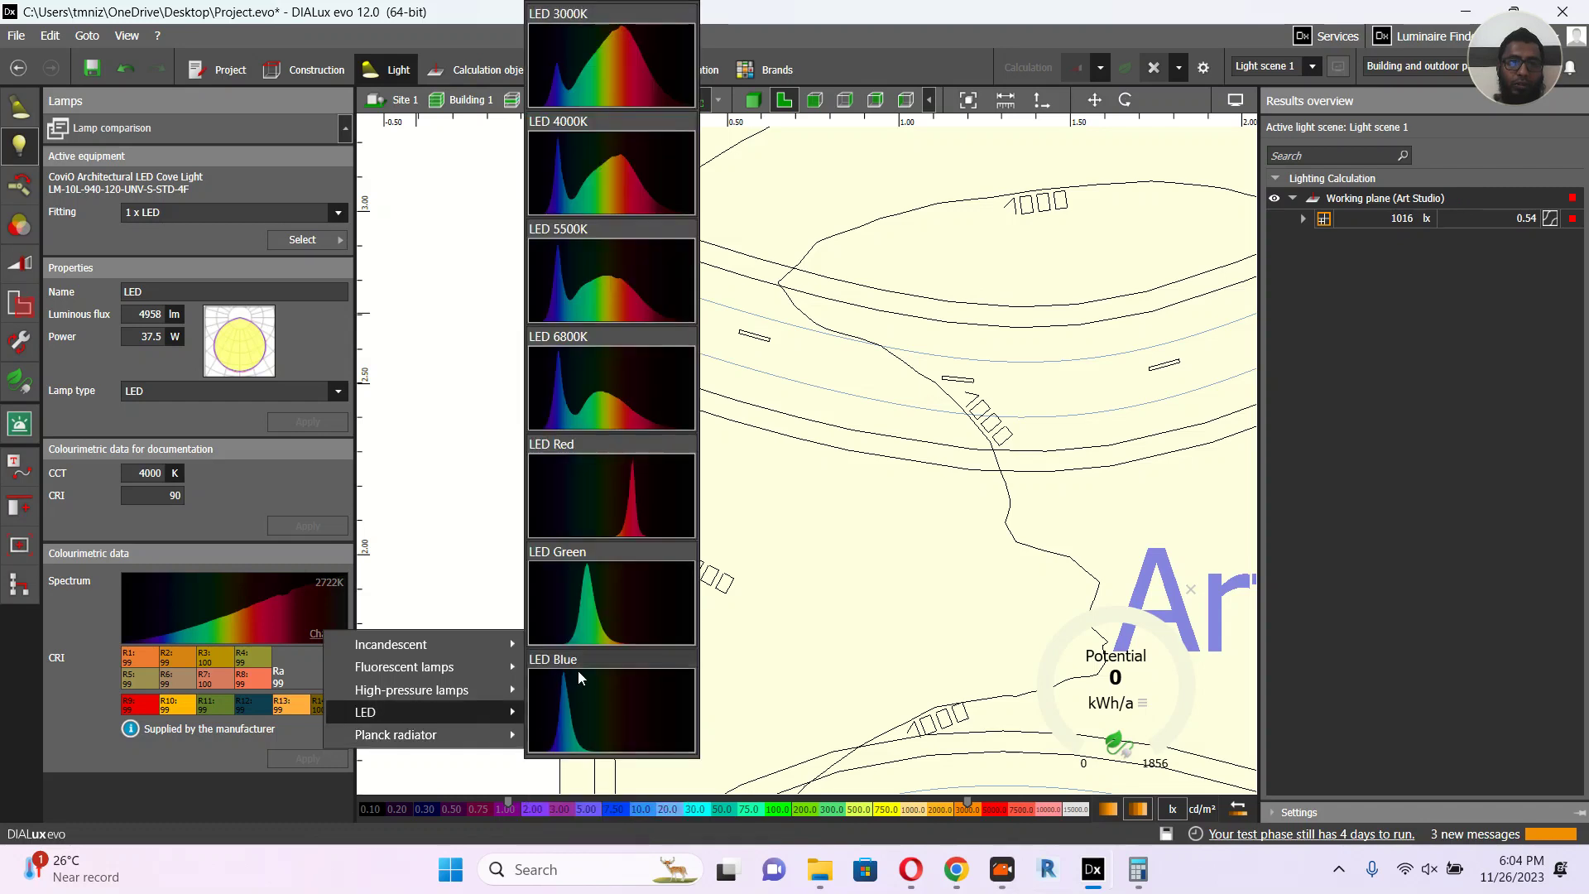
click(619, 499)
click(308, 729)
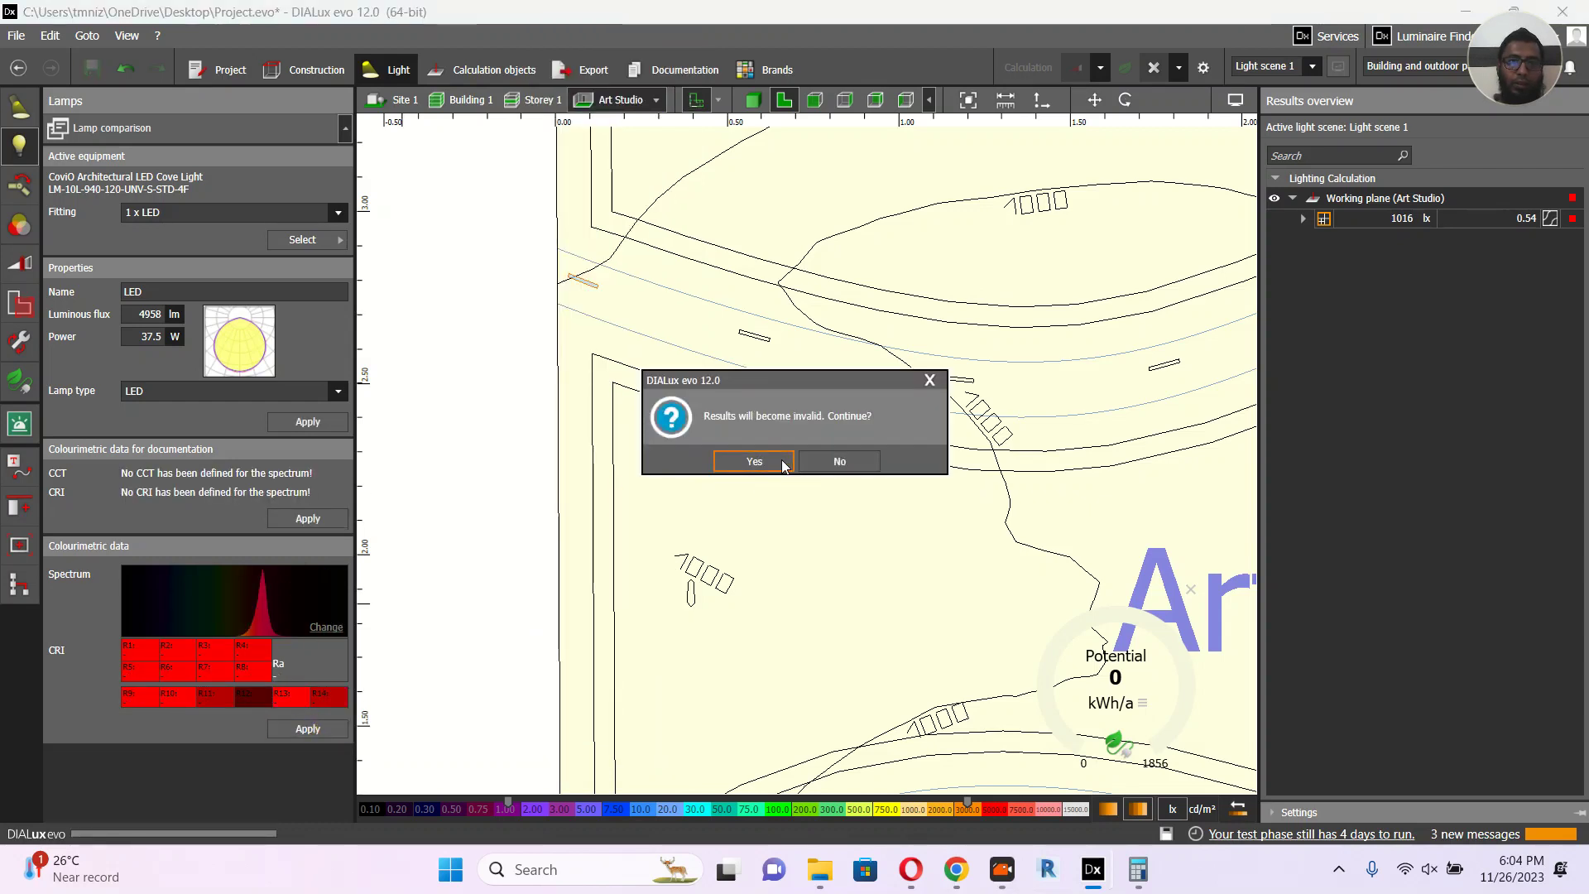
click(753, 461)
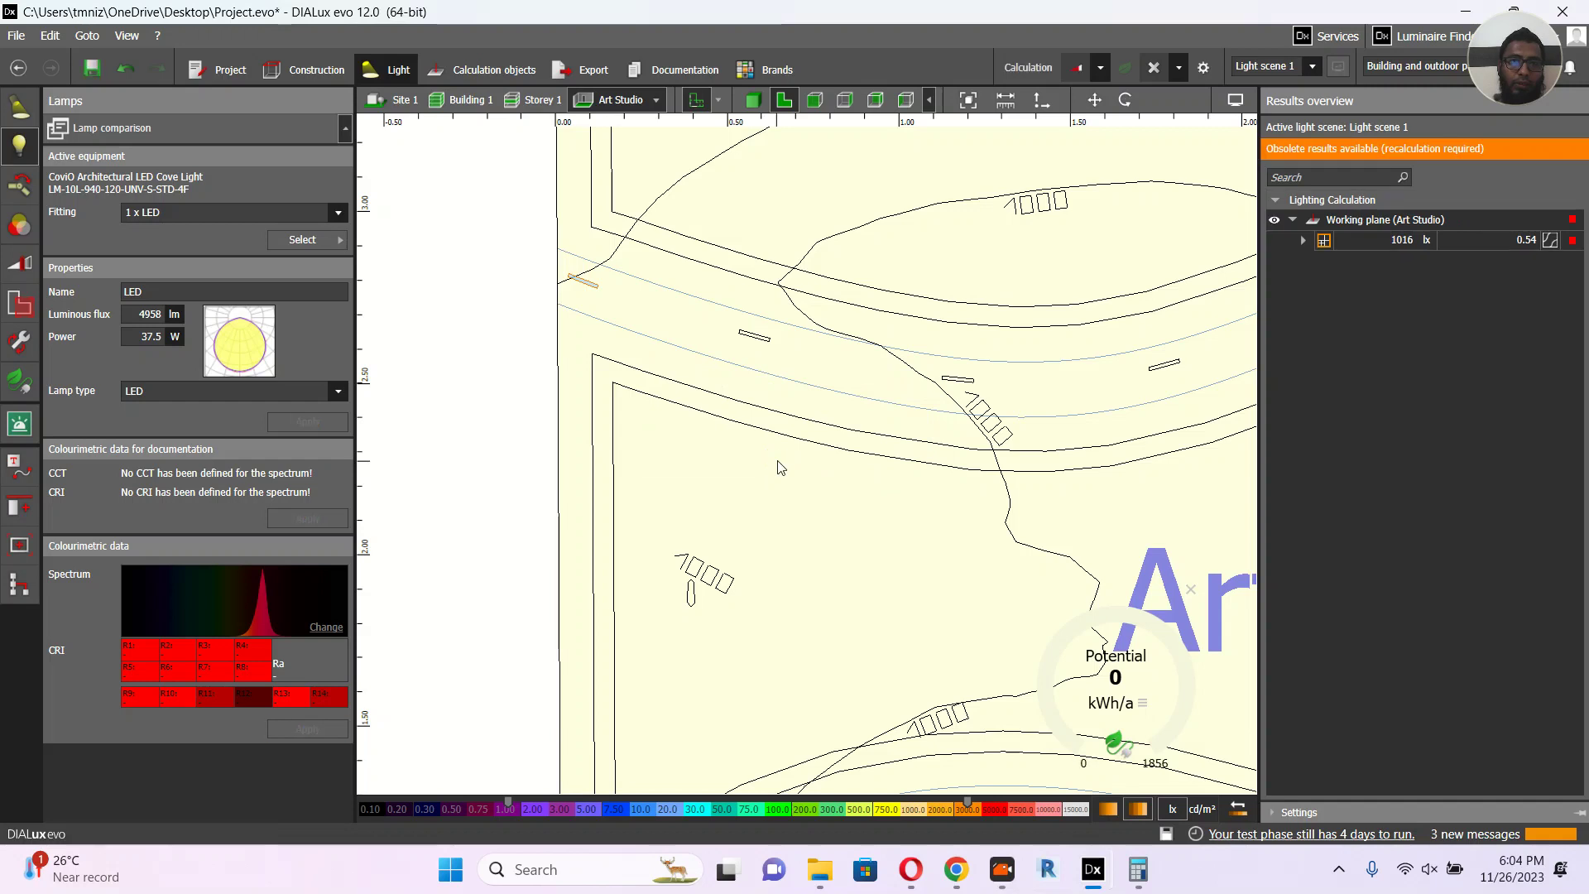
Step: Compare the lamp colour data of the first two luminaires in the upper row
click(759, 336)
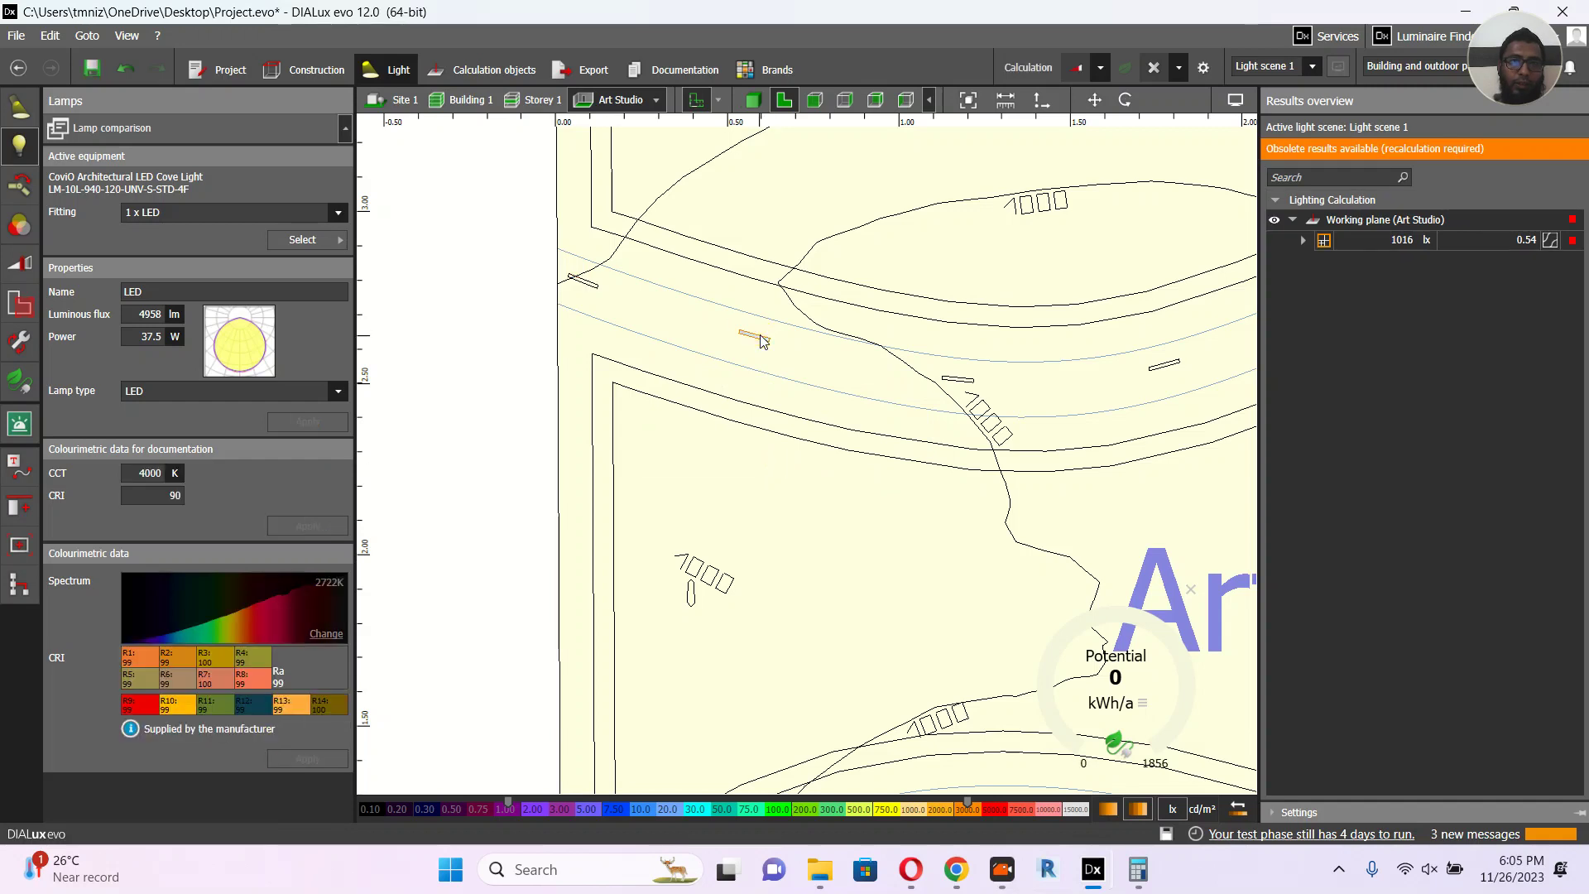
click(595, 283)
click(749, 337)
scroll(642, 424, down, 2)
scroll(642, 424, down, 2)
drag(456, 335, 1221, 494)
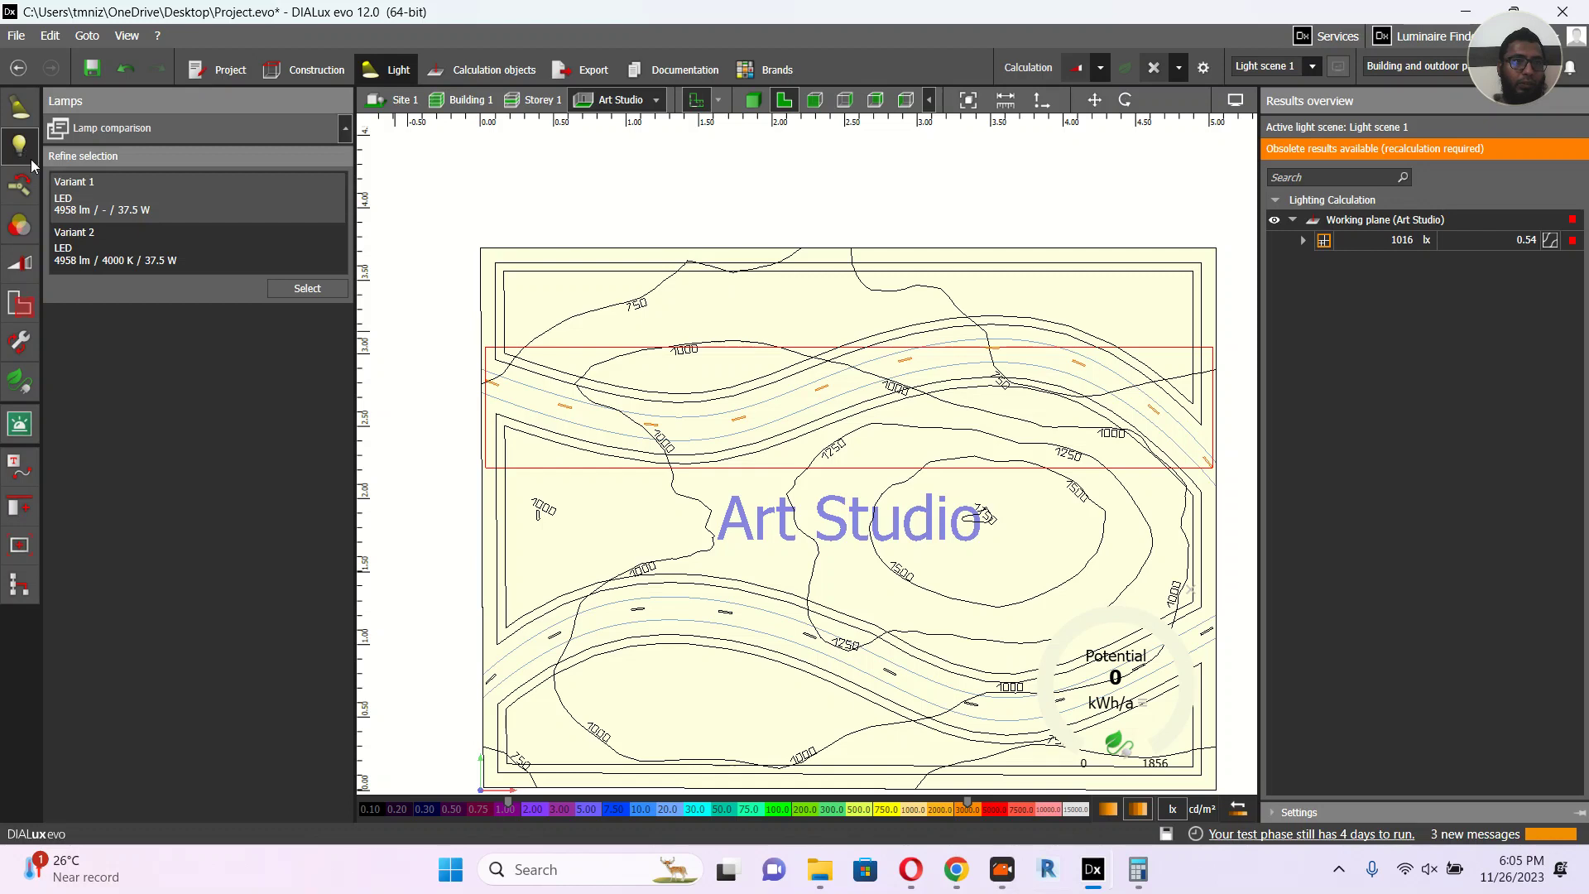
click(292, 290)
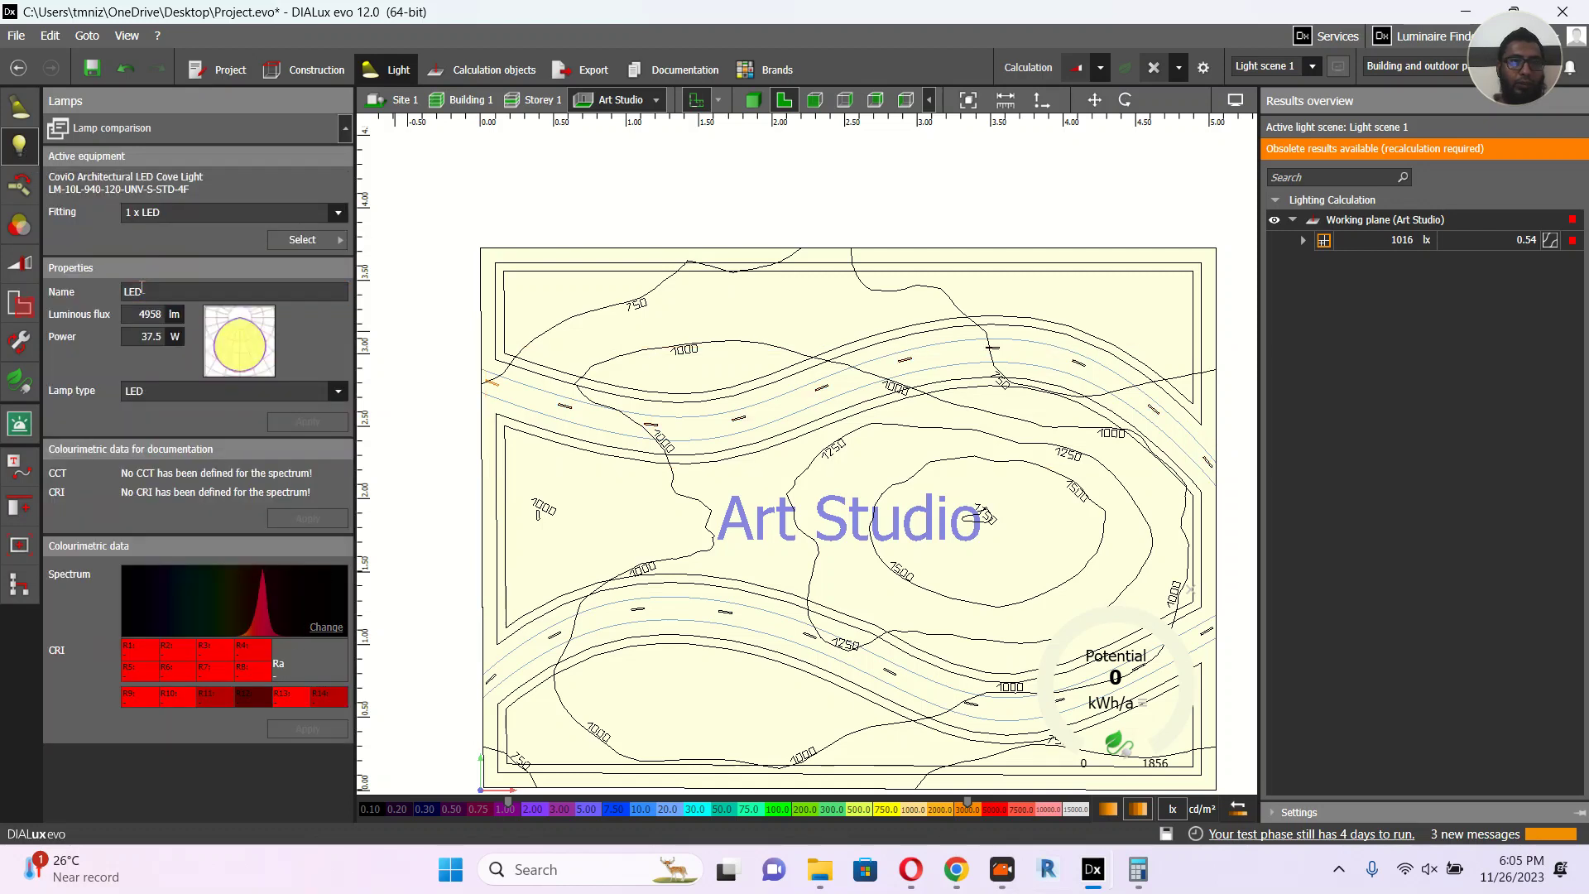
click(566, 189)
Step: Select the upper row's luminaires, narrow the selection to the 4000 K variant, and apply the LED Red spectrum to their lamps
drag(447, 333, 1224, 488)
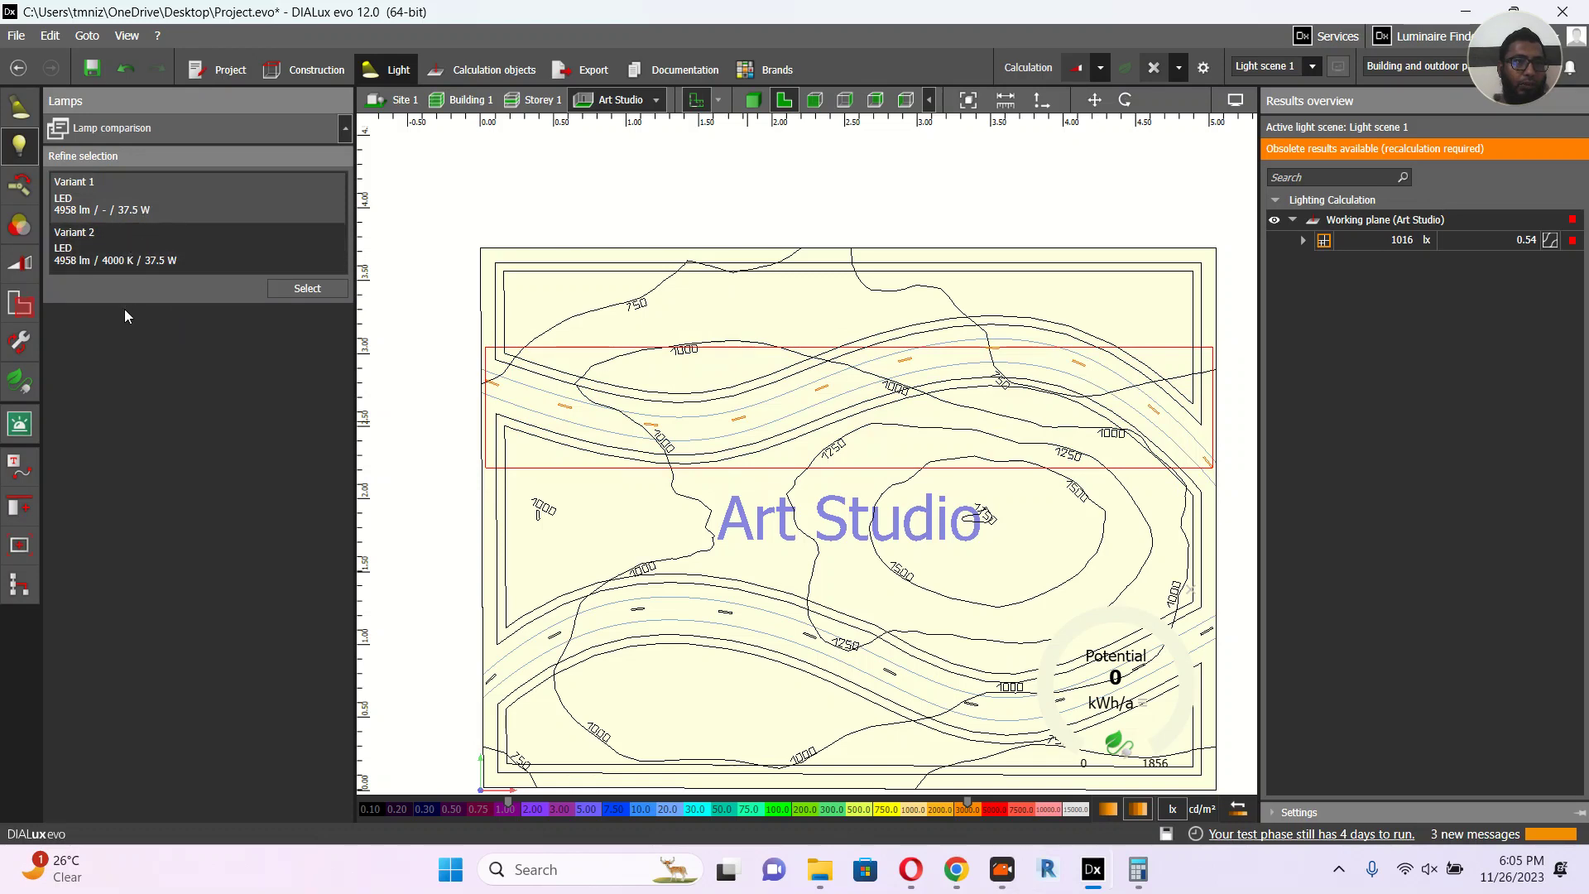
click(158, 267)
click(301, 290)
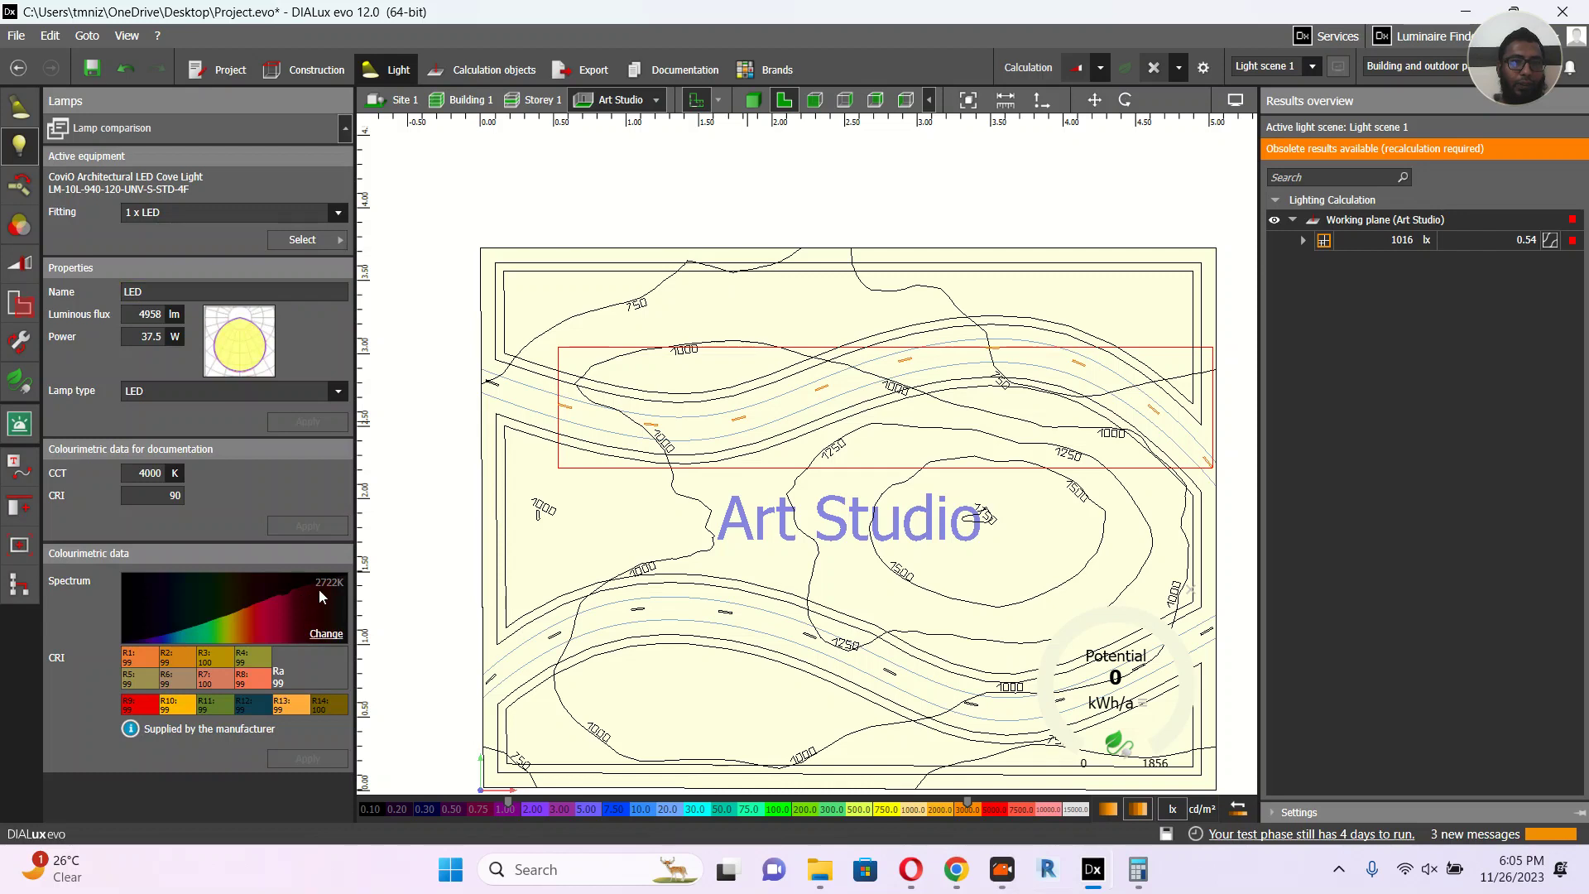
click(331, 632)
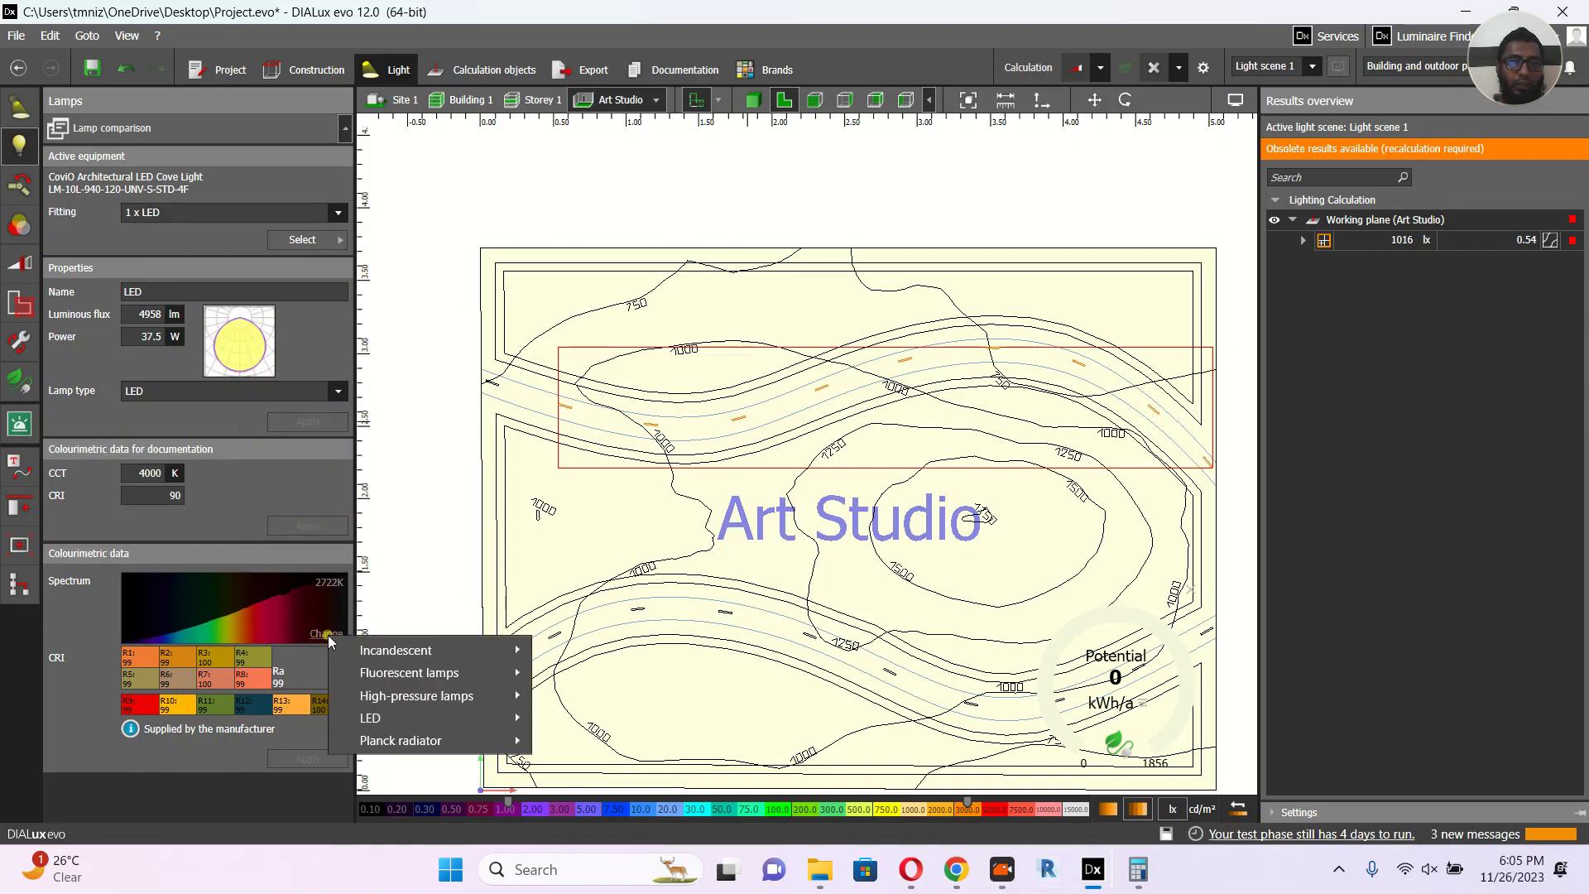
mouse_move(424, 723)
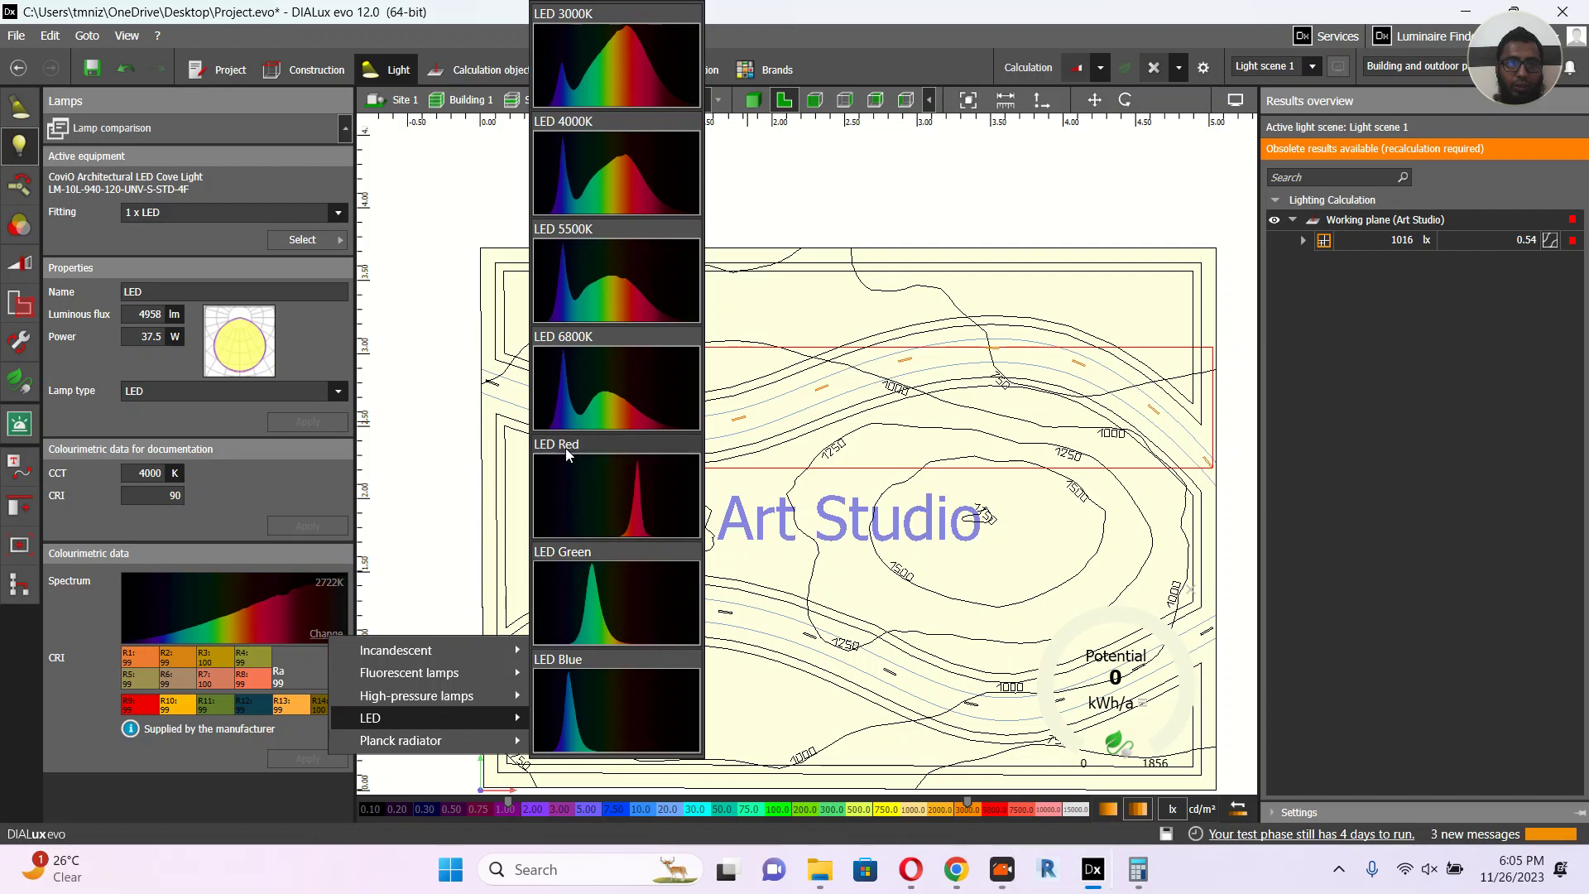
click(584, 514)
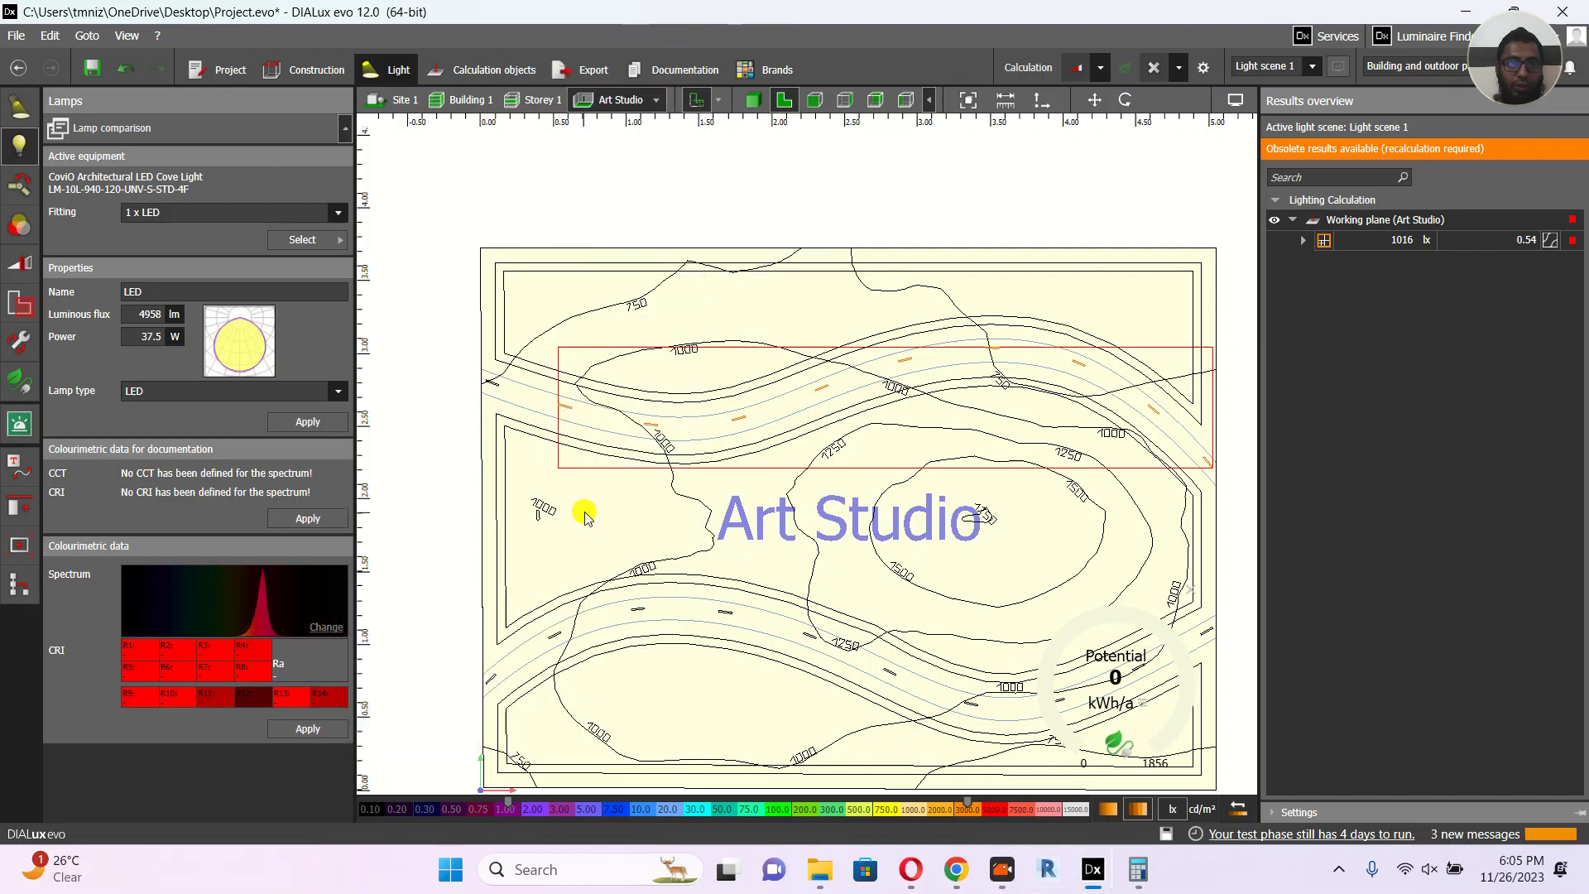
click(311, 728)
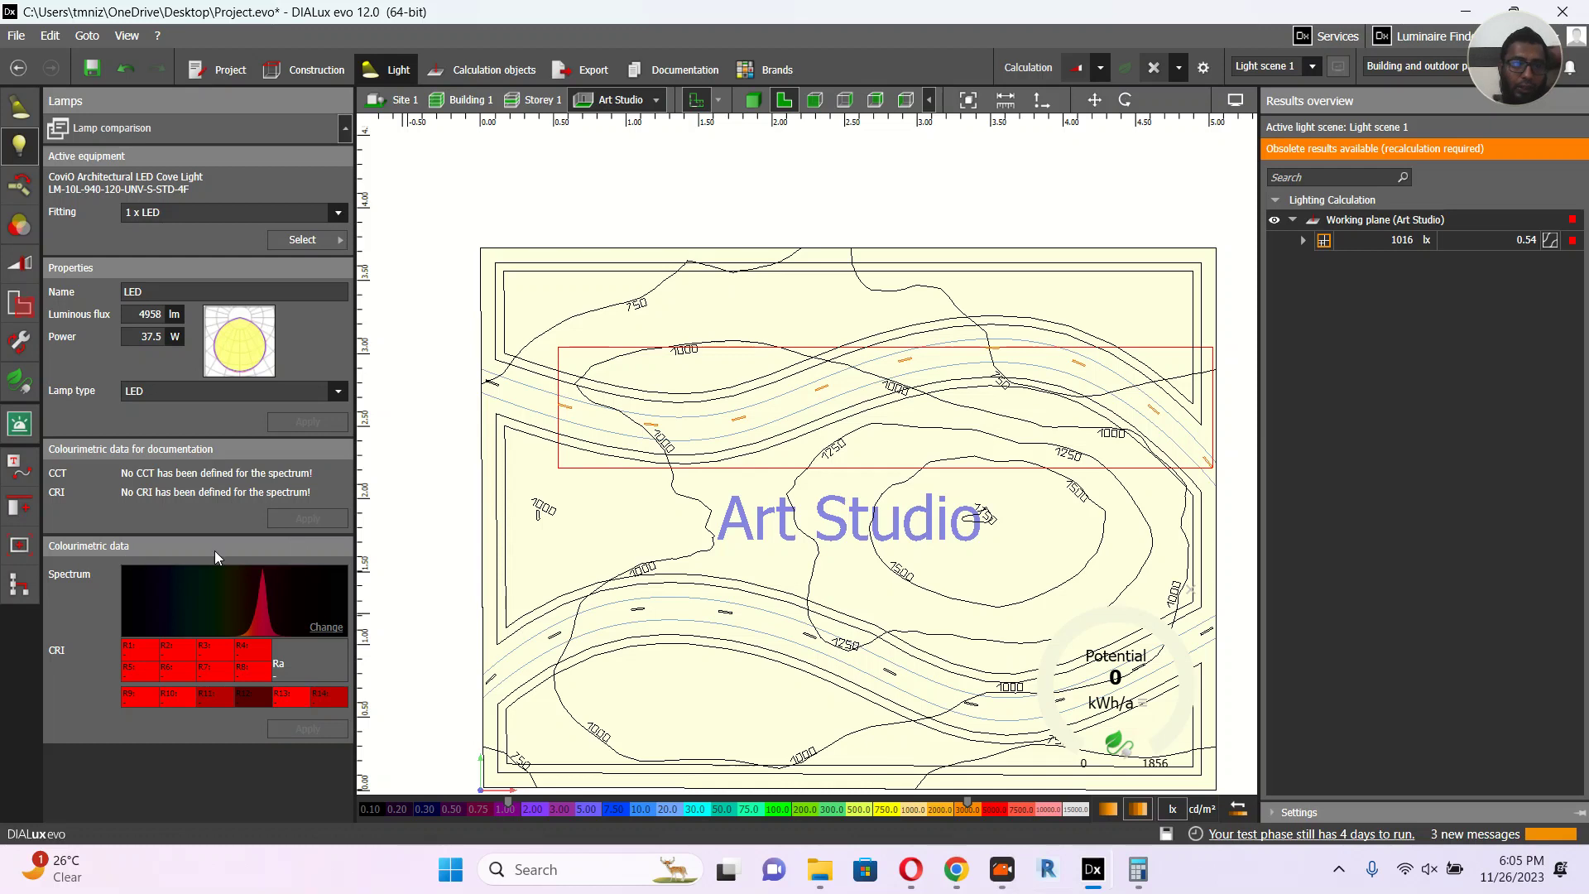
Step: Review the available spectrum categories and lamp types for the selected upper-row luminaires without changing anything
click(323, 631)
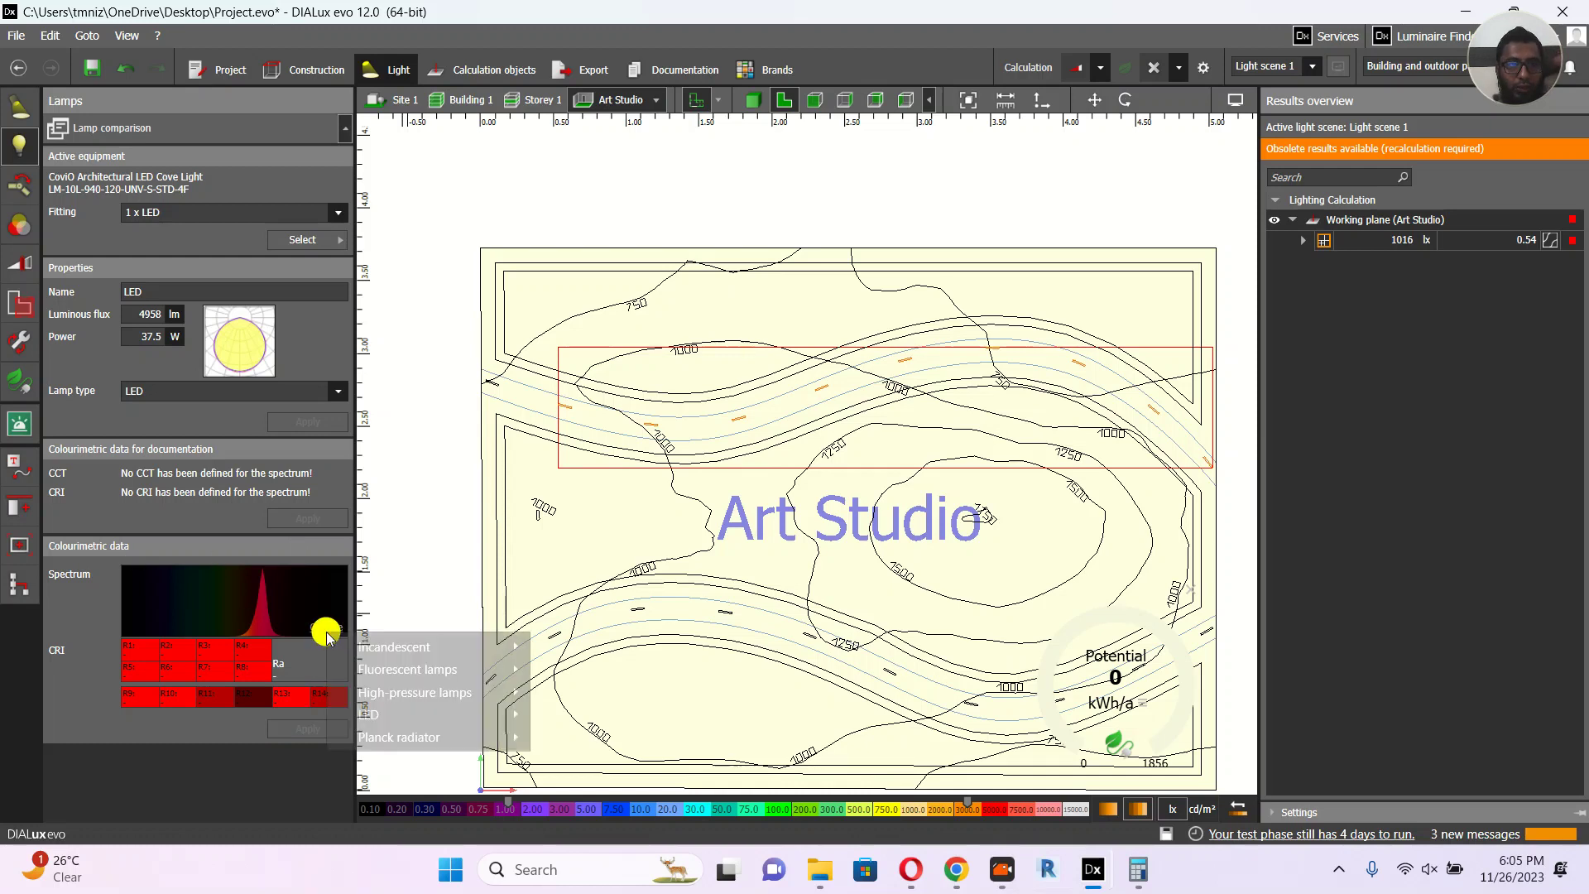
mouse_move(406, 693)
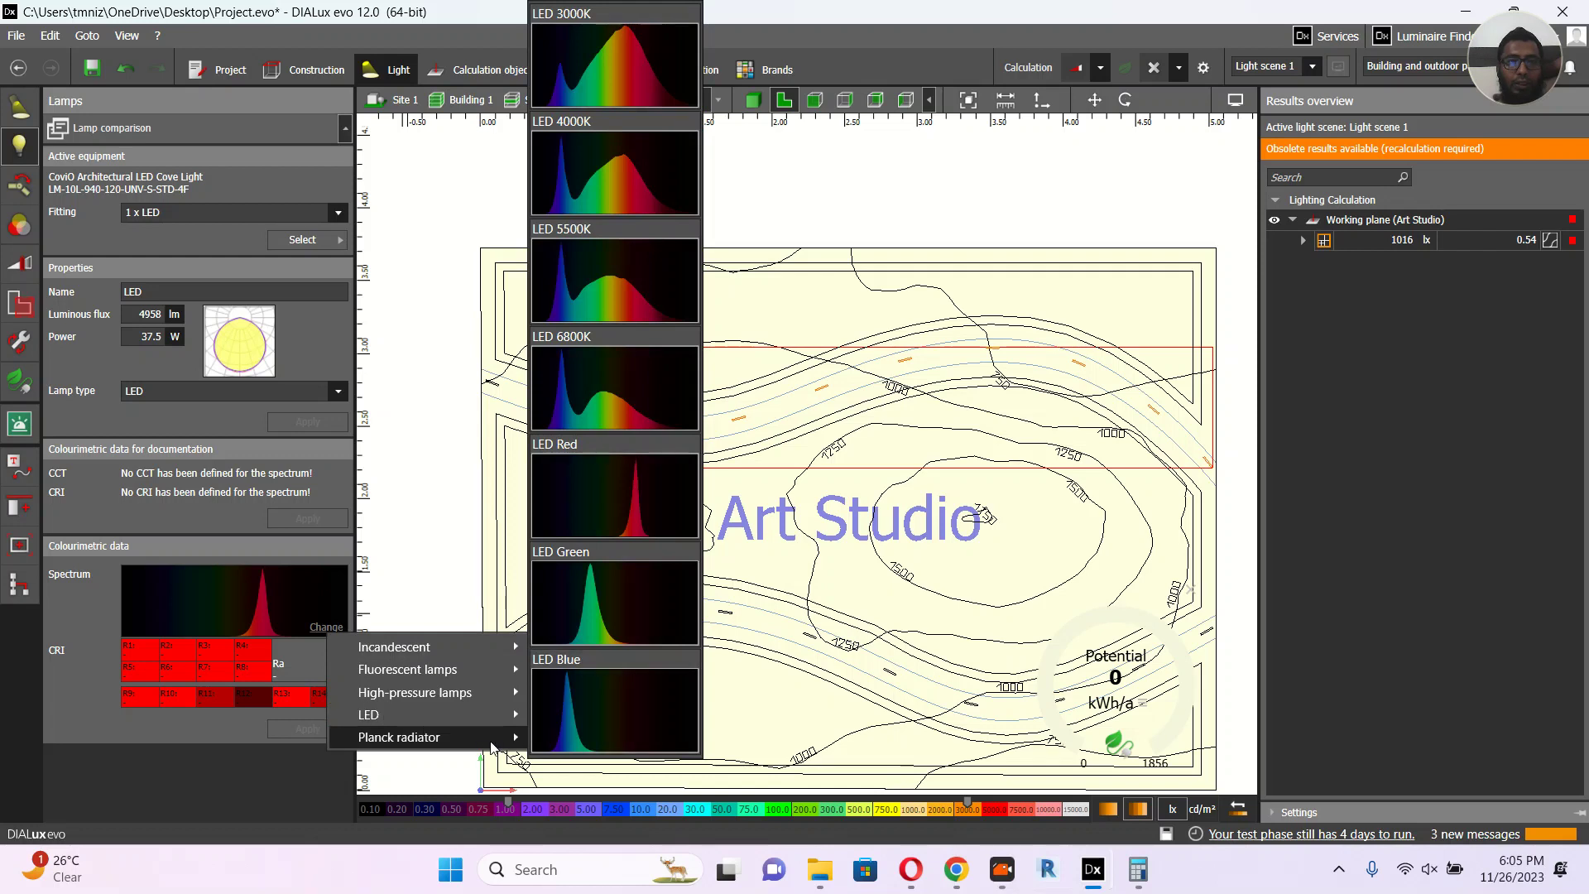
mouse_move(477, 743)
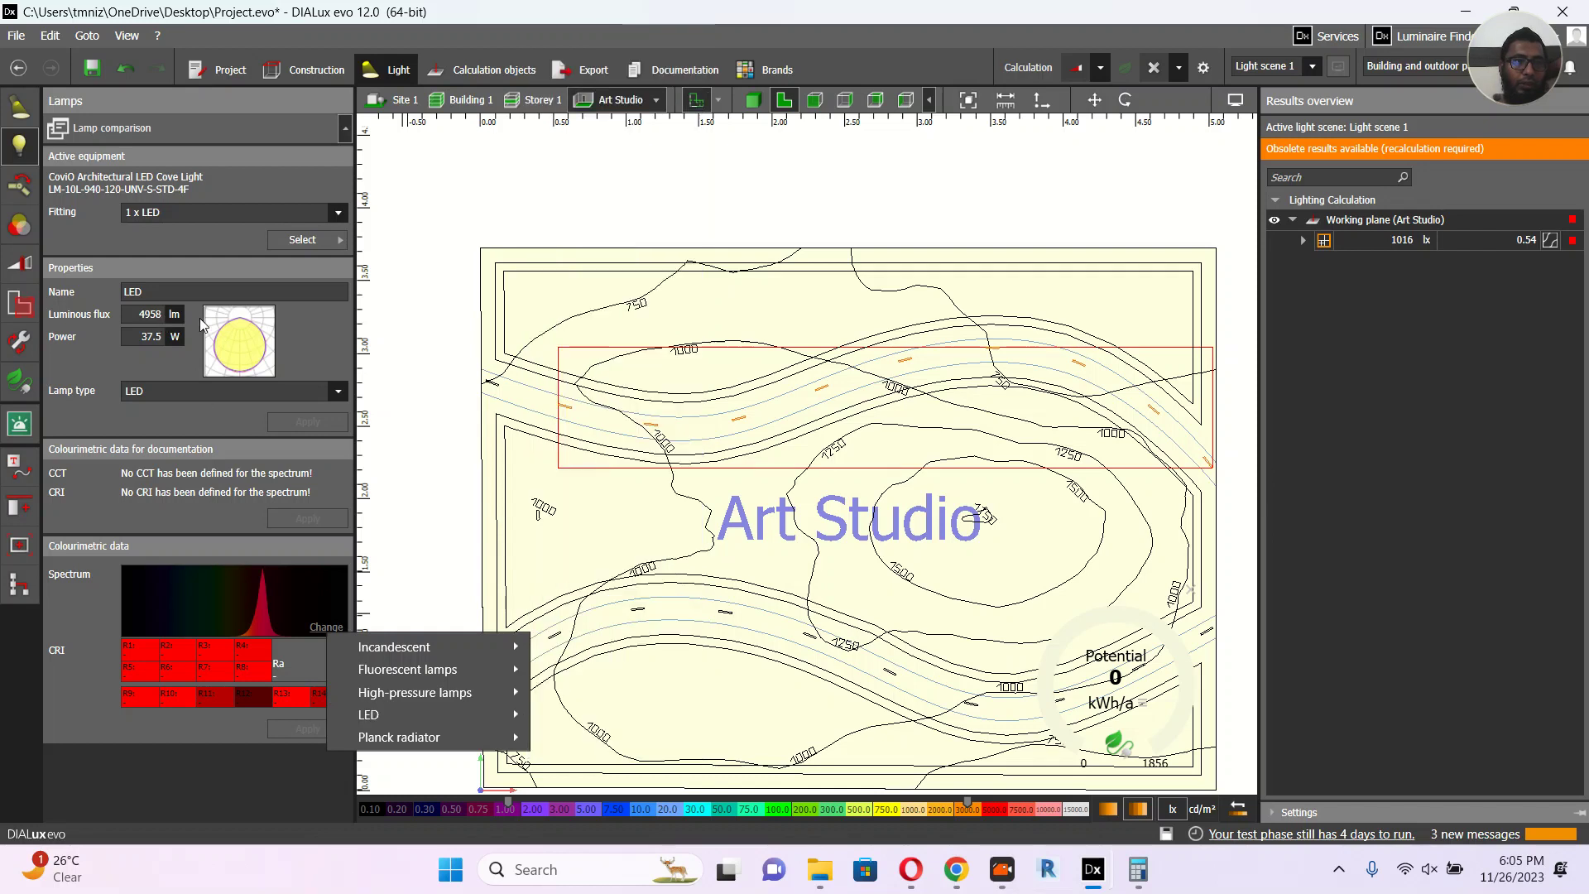
click(337, 392)
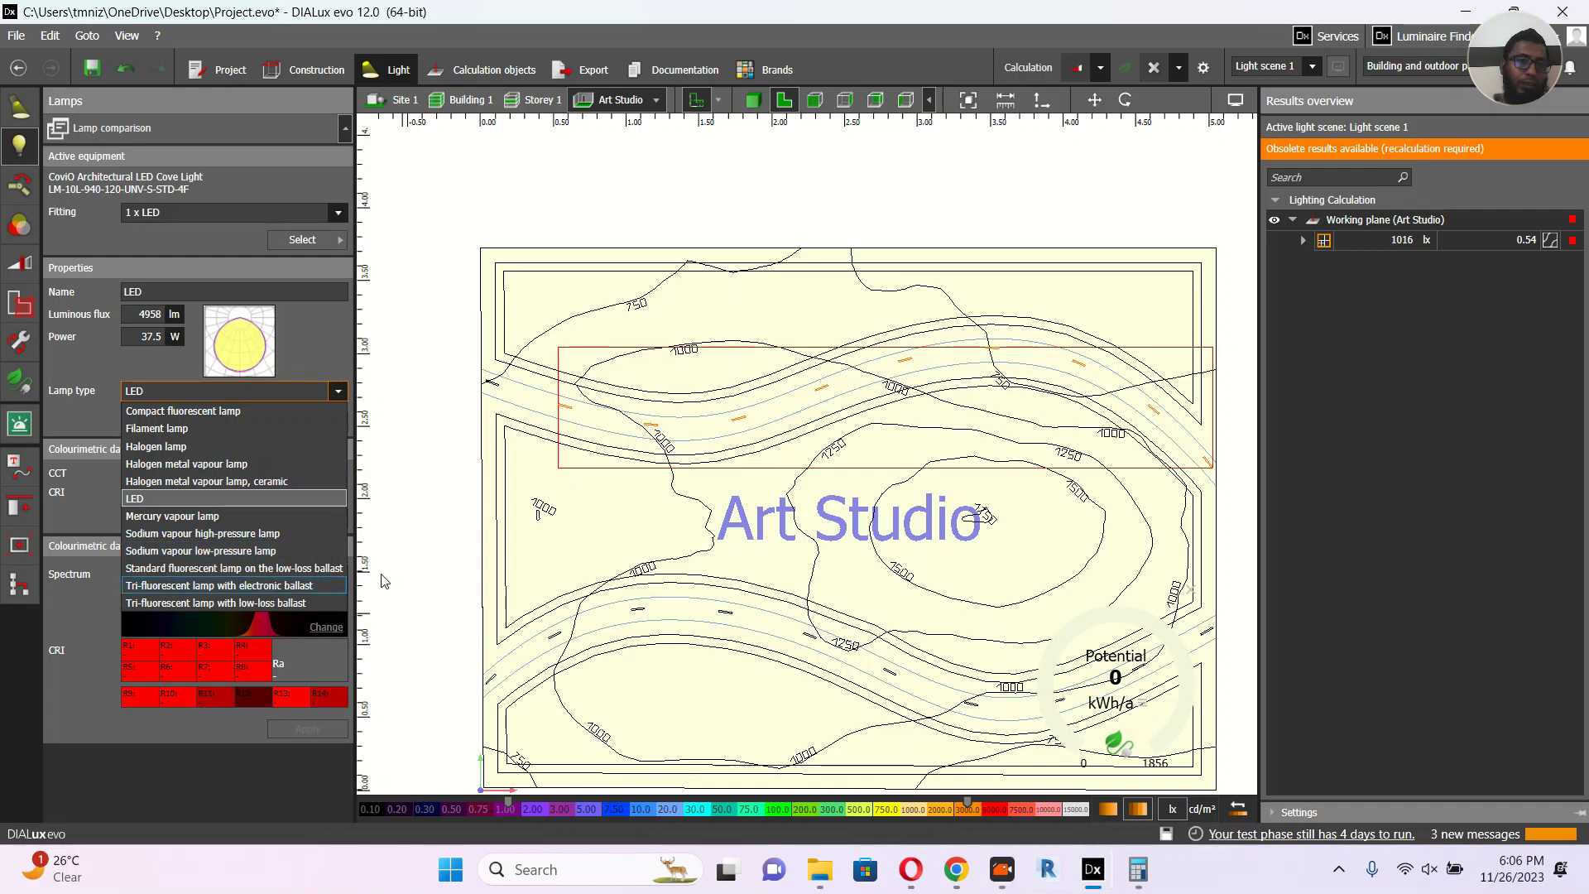
click(74, 662)
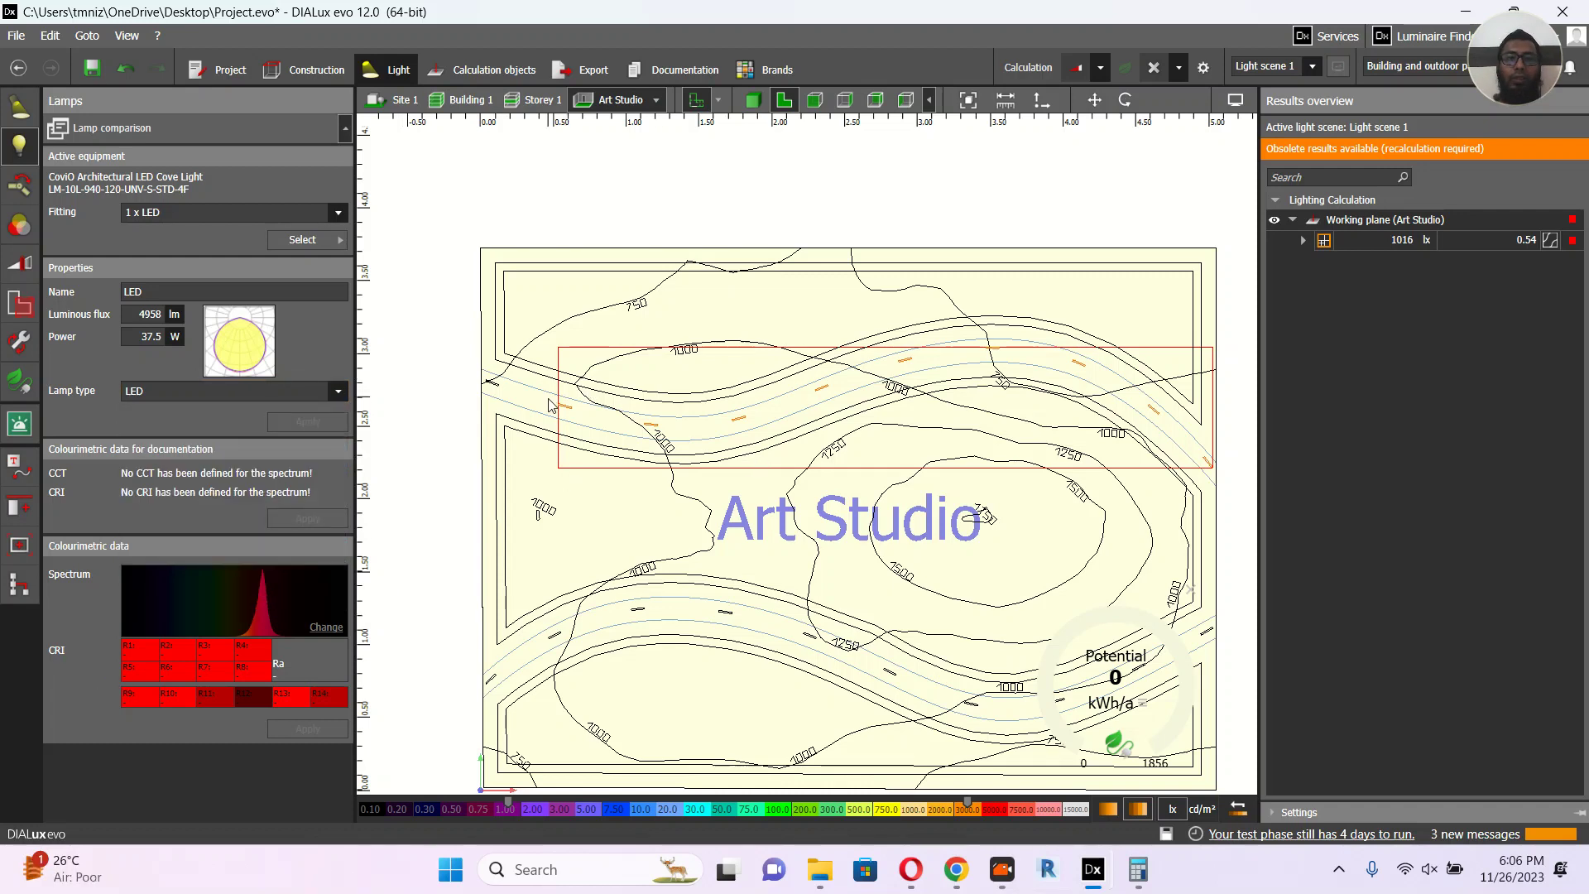
Step: Calculate the lighting with the coloured lamps and view the coves in 3D
click(751, 108)
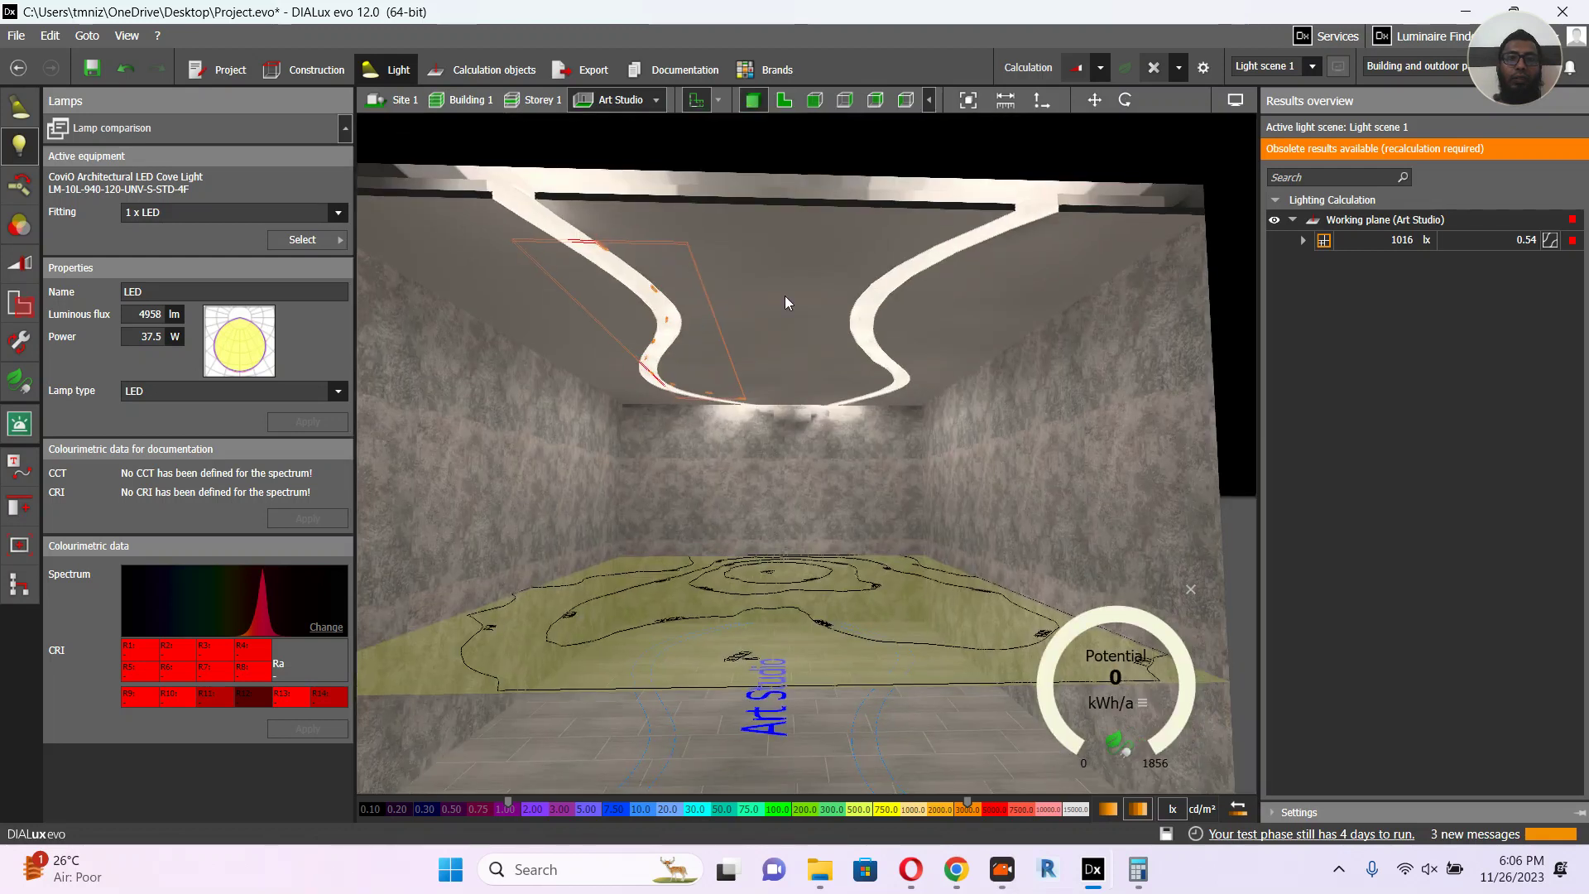
click(729, 474)
click(1028, 66)
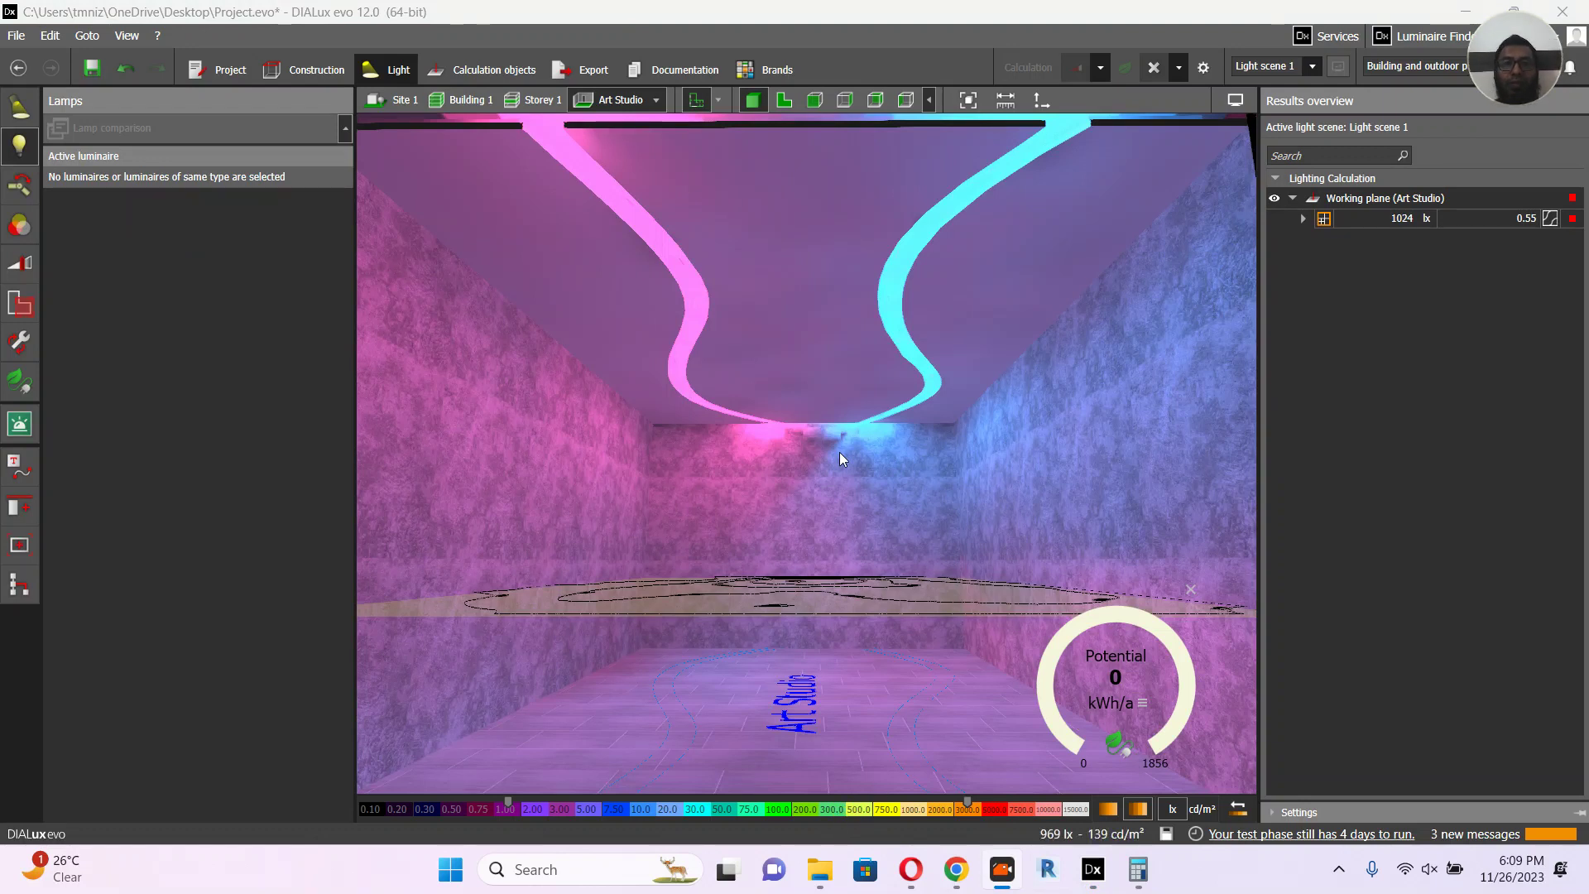
click(846, 446)
mouse_move(847, 446)
mouse_down()
mouse_move(772, 460)
mouse_move(872, 412)
mouse_move(842, 417)
mouse_up()
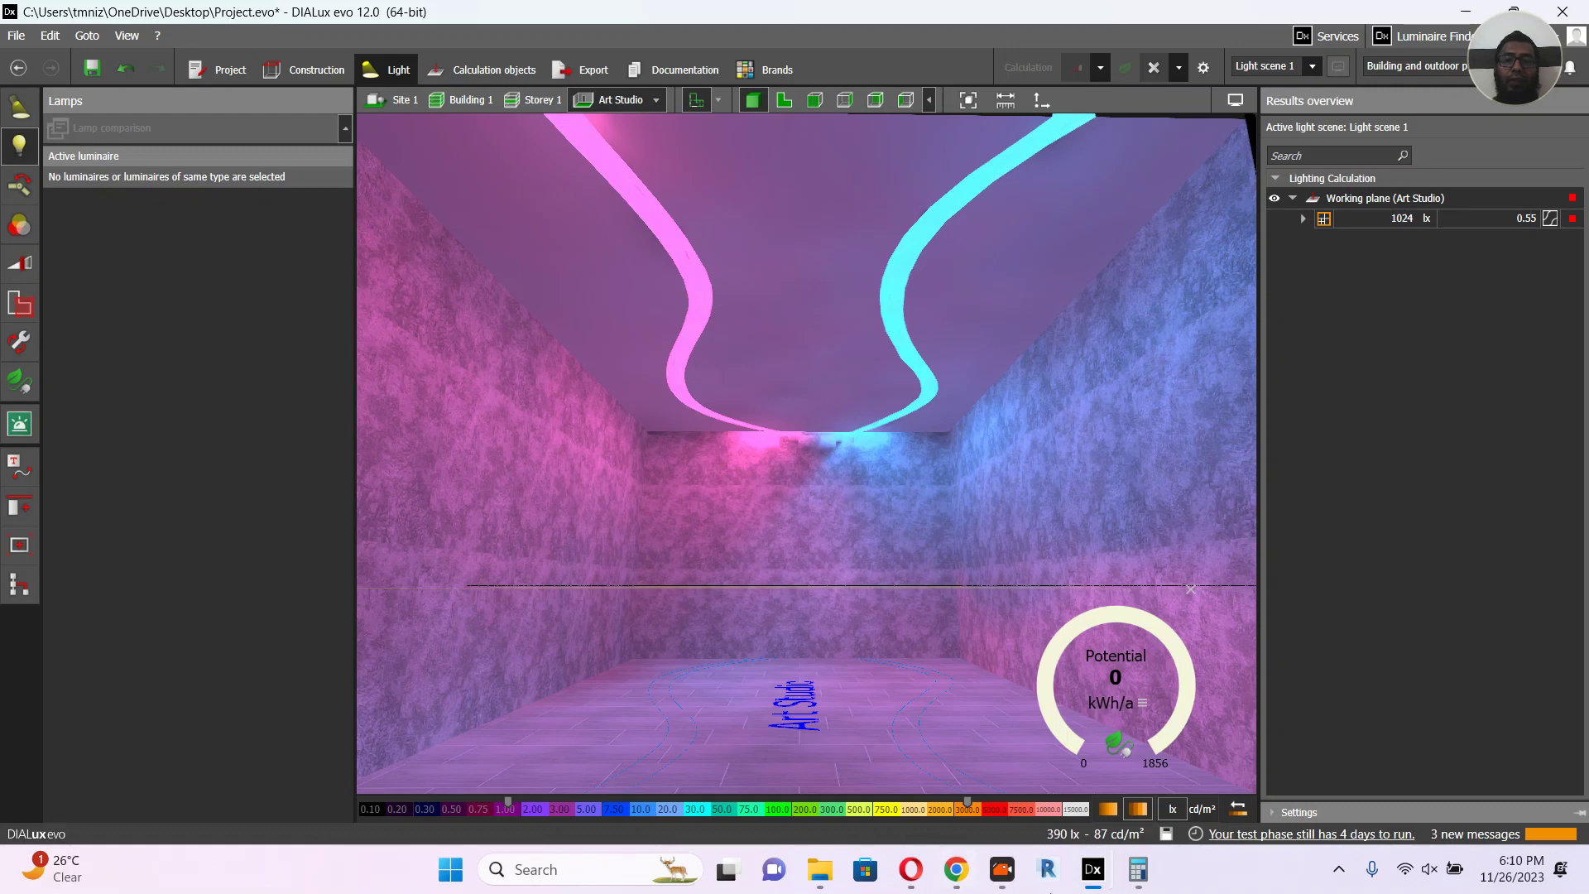
Step: Switch to Chrome, browse the "ceiling design" image results for false ceiling ideas, and return to DIALux evo
click(957, 882)
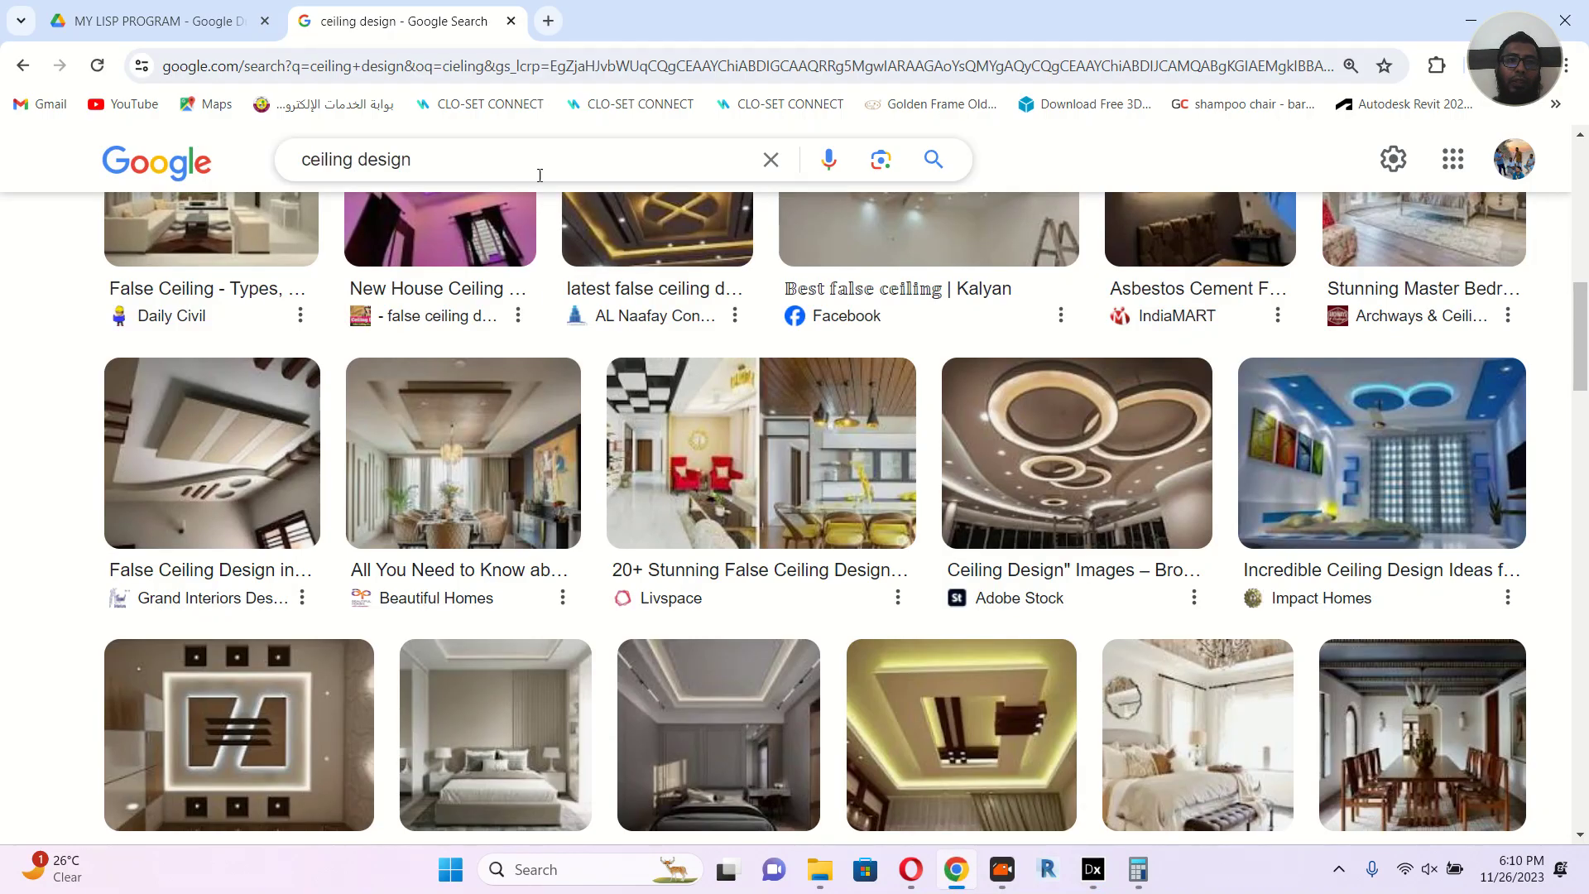
scroll(1086, 529, up, 3)
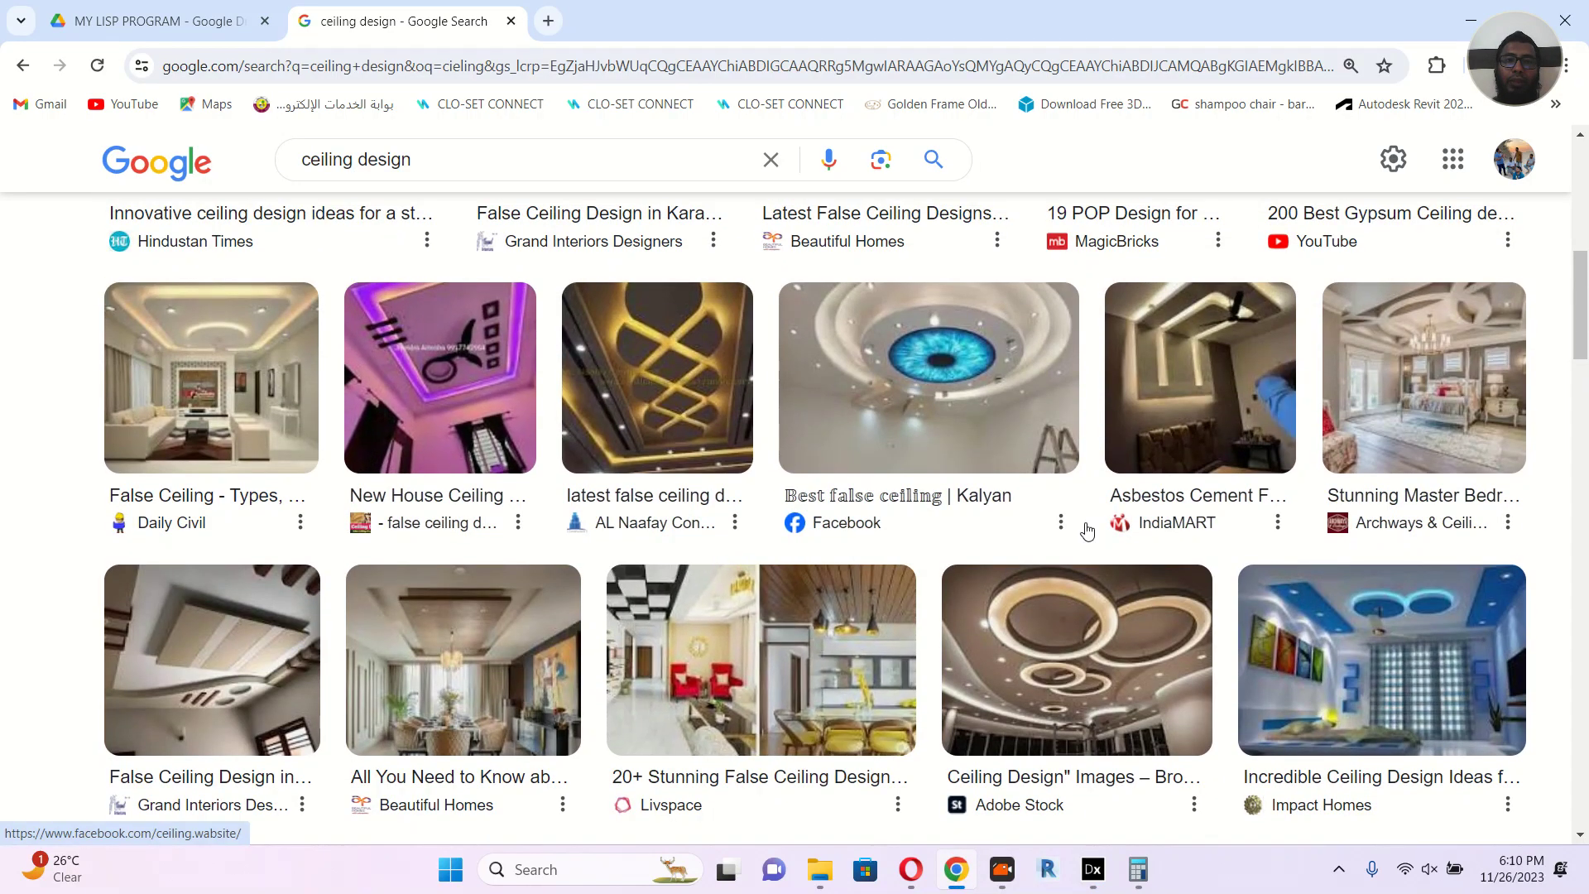
scroll(910, 480, down, 1)
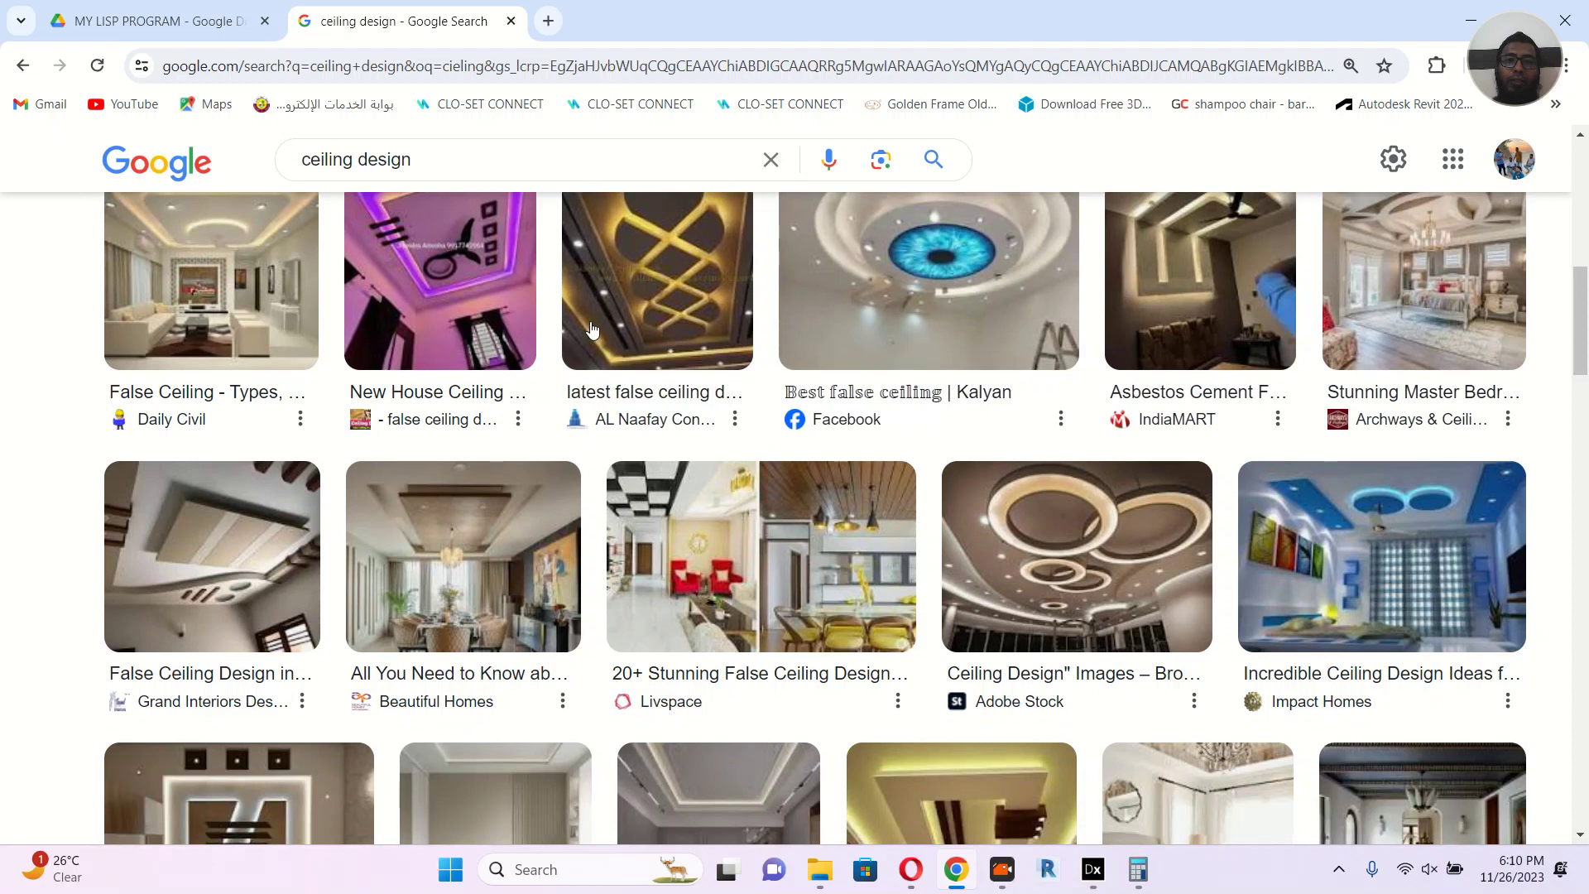
scroll(718, 289, up, 1)
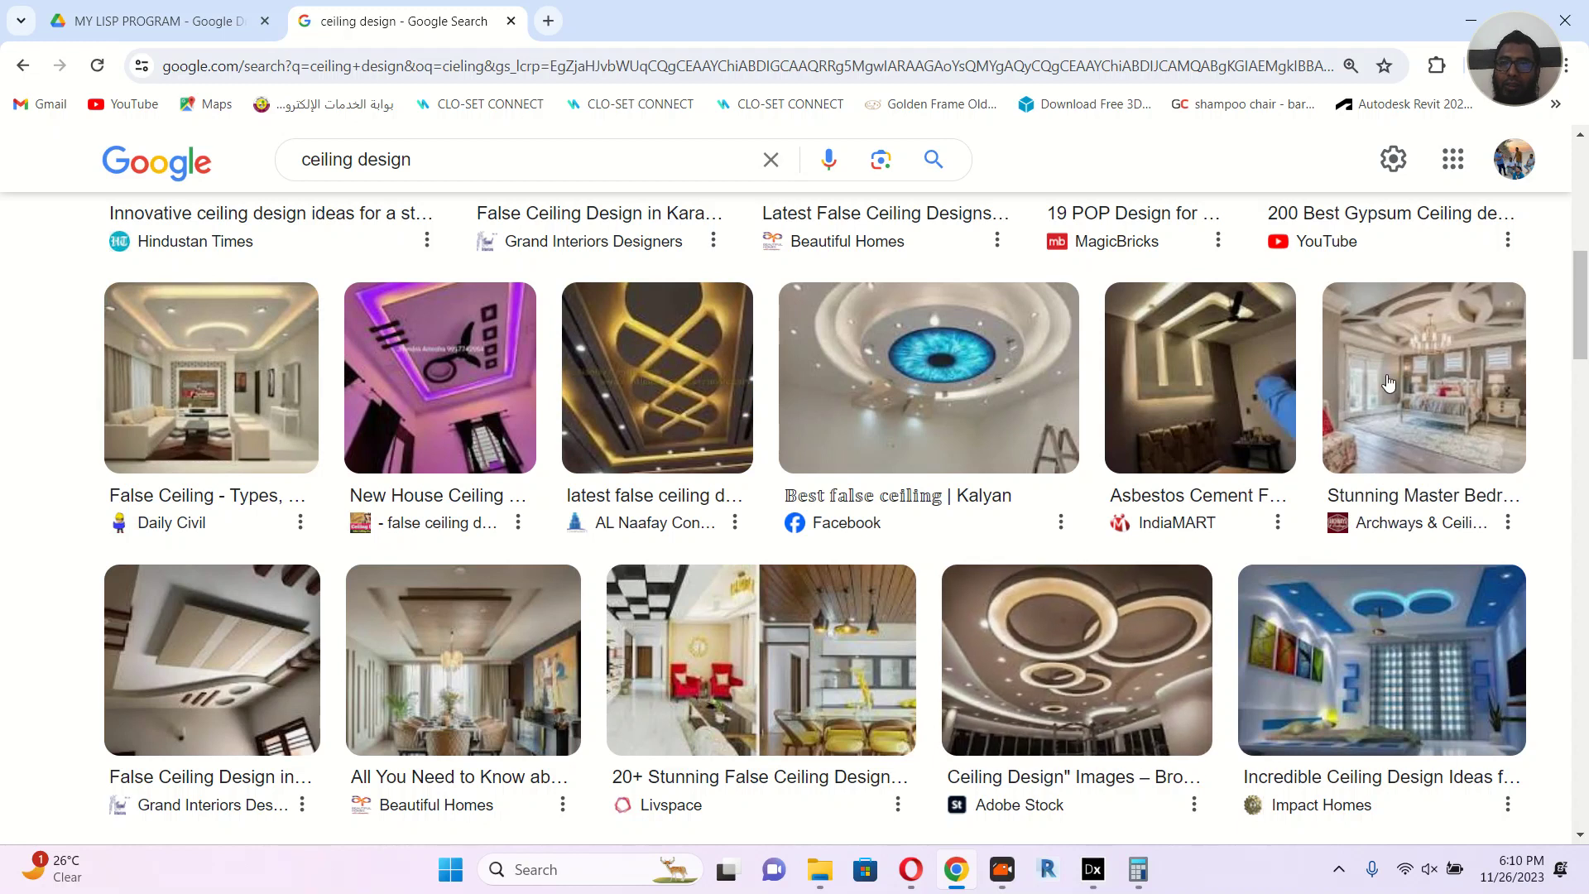
scroll(1200, 612, down, 2)
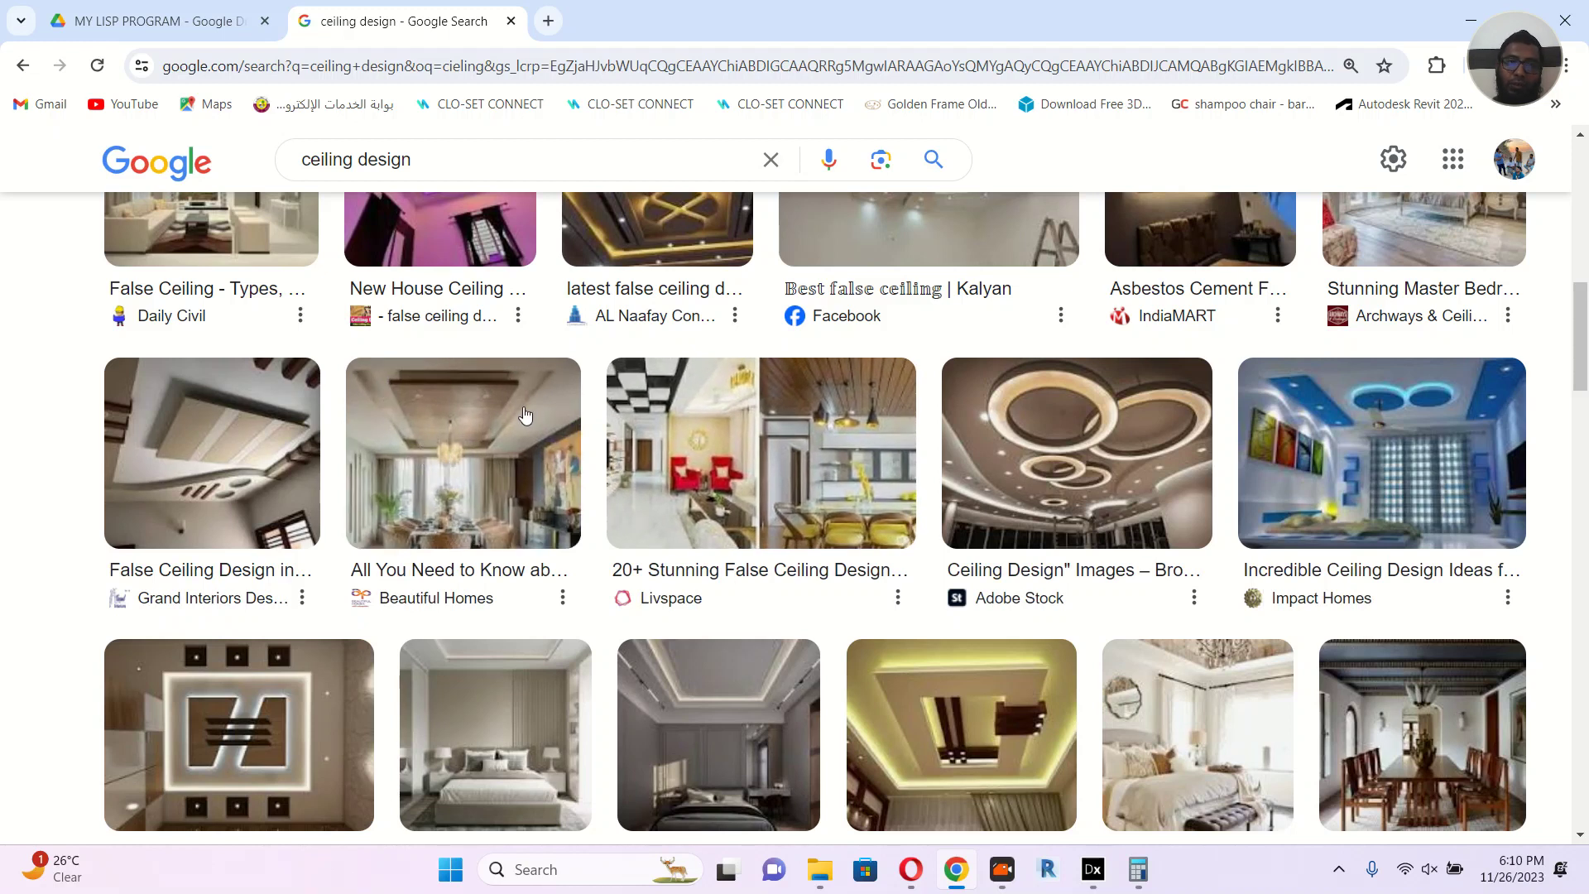
scroll(534, 410, down, 2)
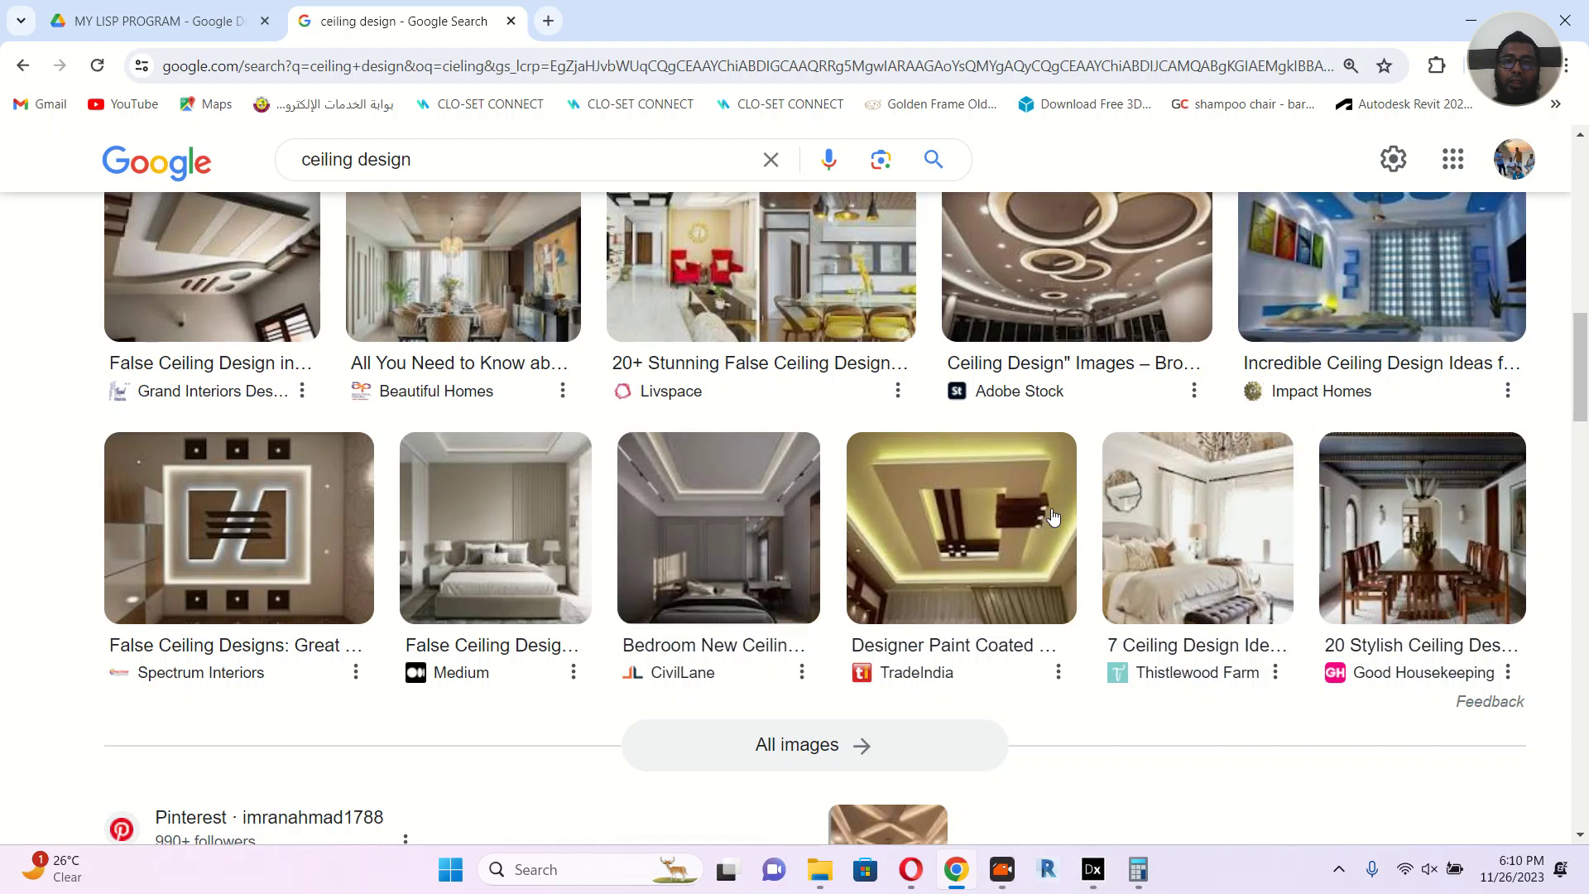
click(1473, 17)
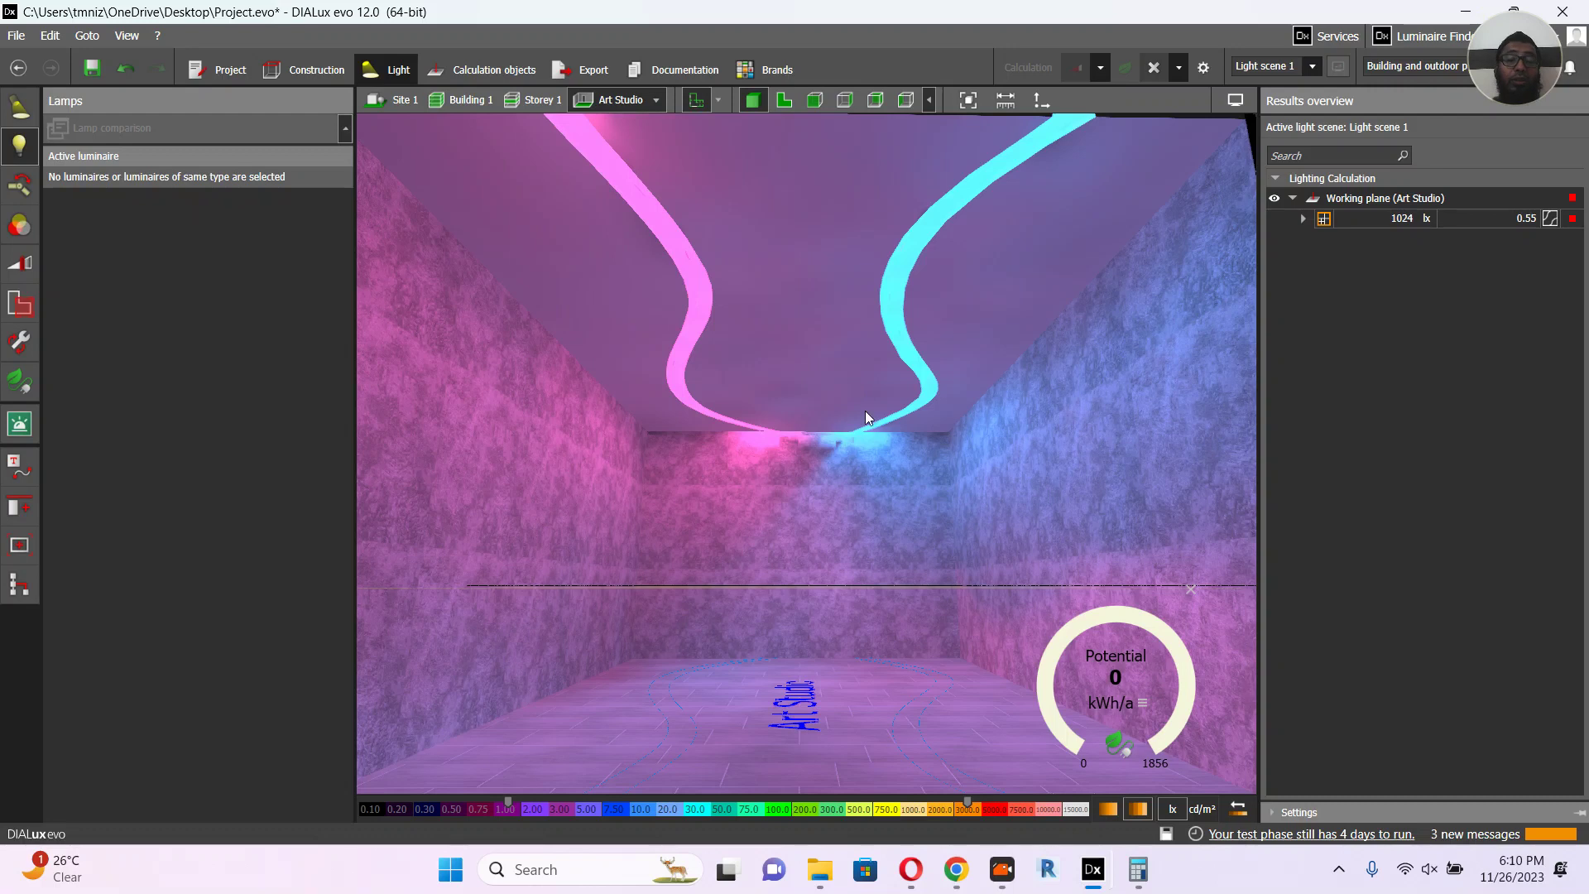
Step: Examine the coloured cove lighting on the ceilings and walls of the Art Studio from several 3D viewpoints
drag(770, 370, 778, 404)
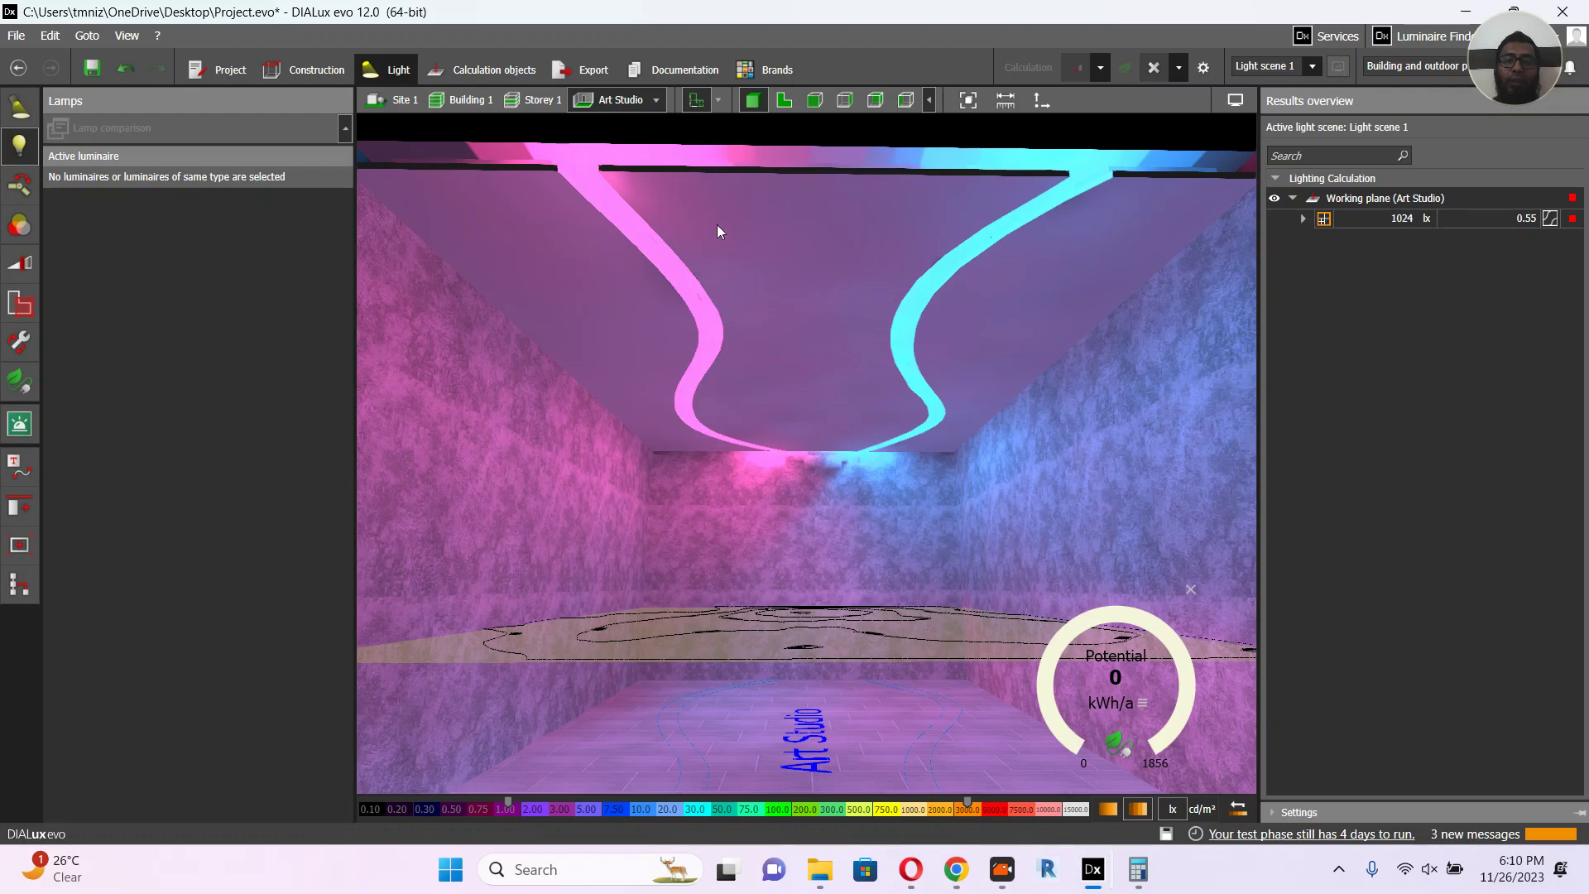
click(837, 821)
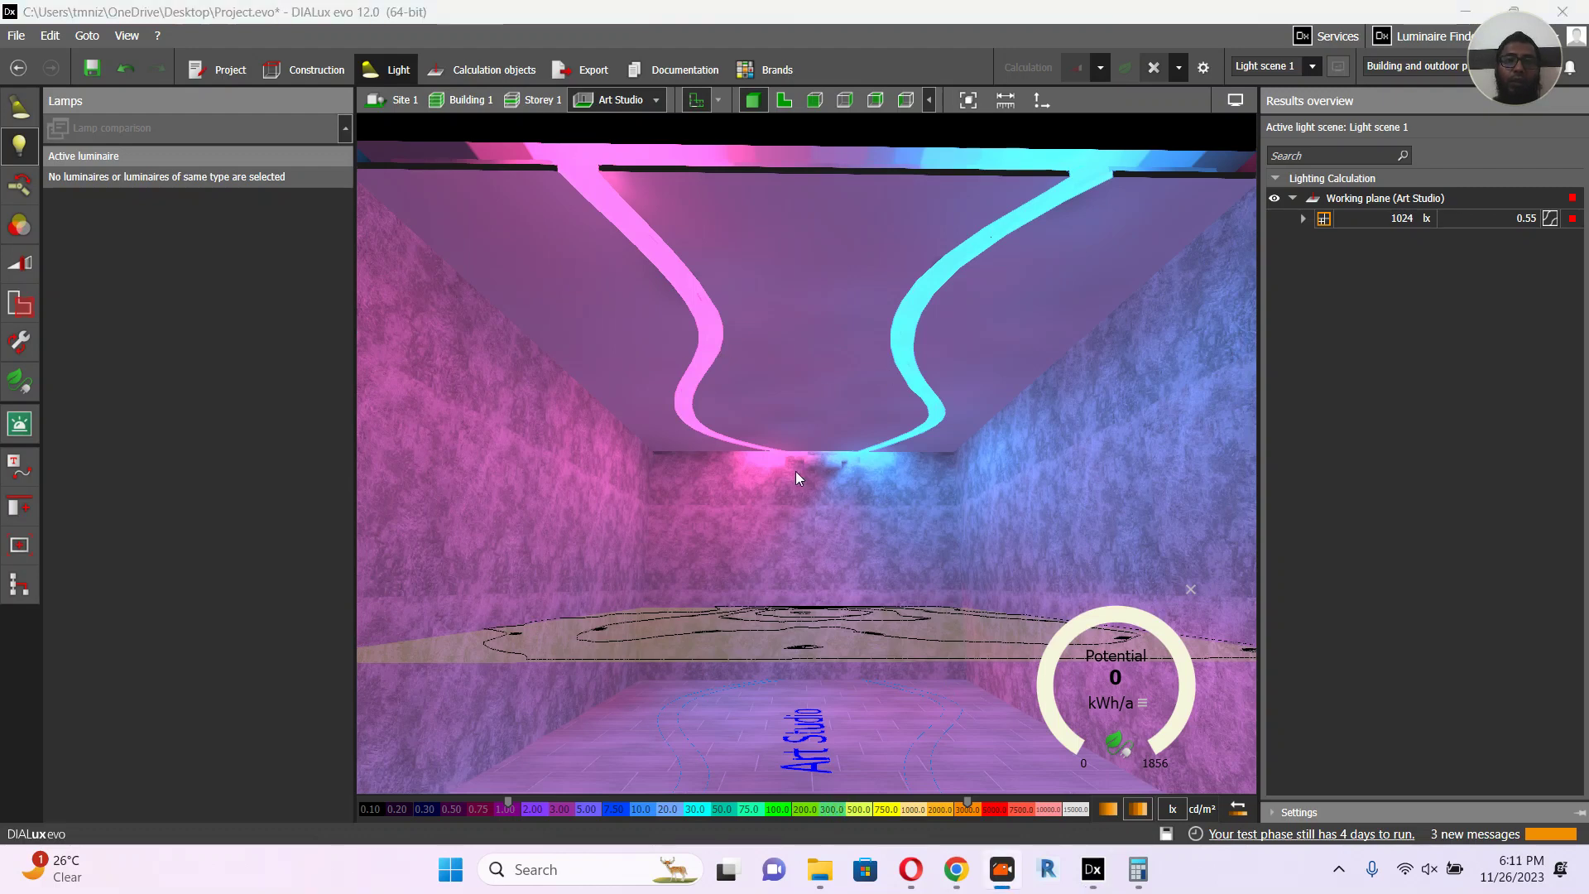
mouse_move(785, 393)
mouse_down()
mouse_move(777, 370)
mouse_move(781, 394)
mouse_up()
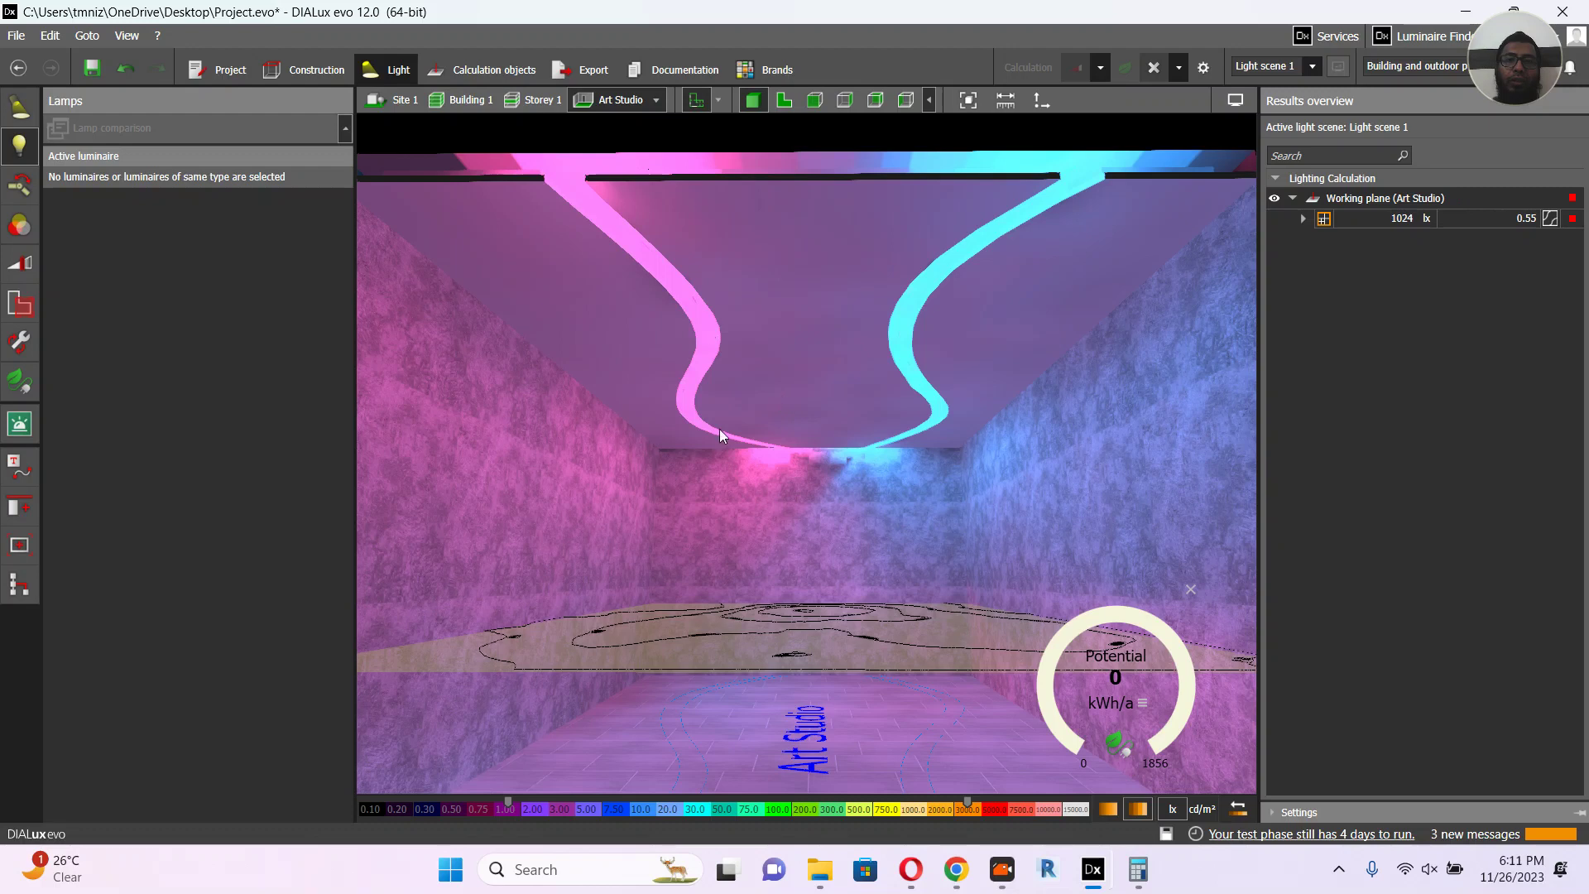
scroll(723, 462, up, 3)
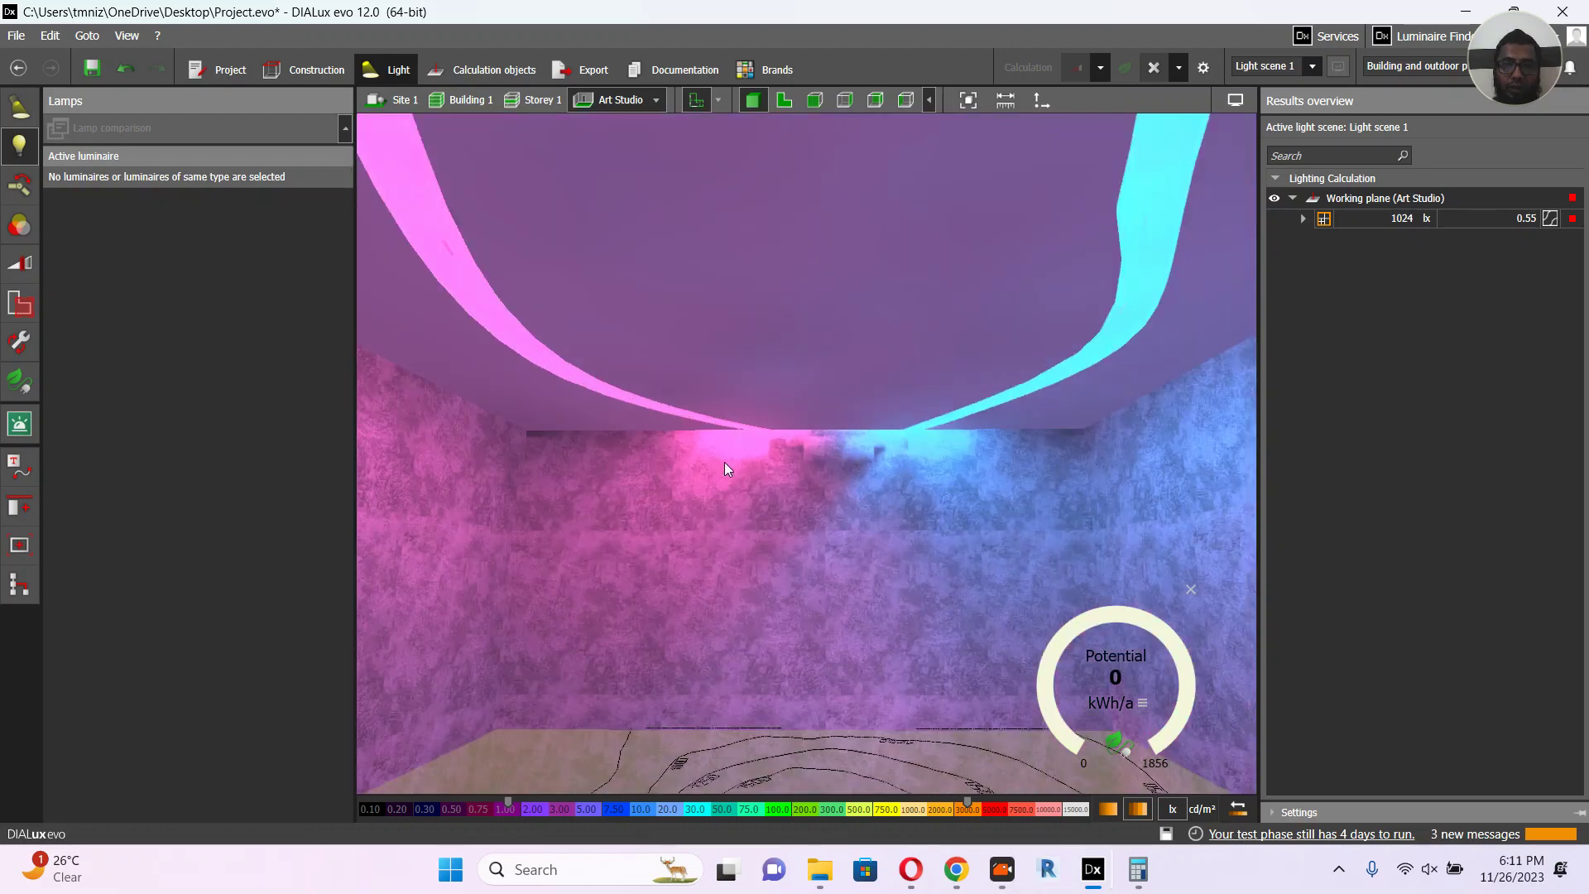
scroll(723, 462, down, 2)
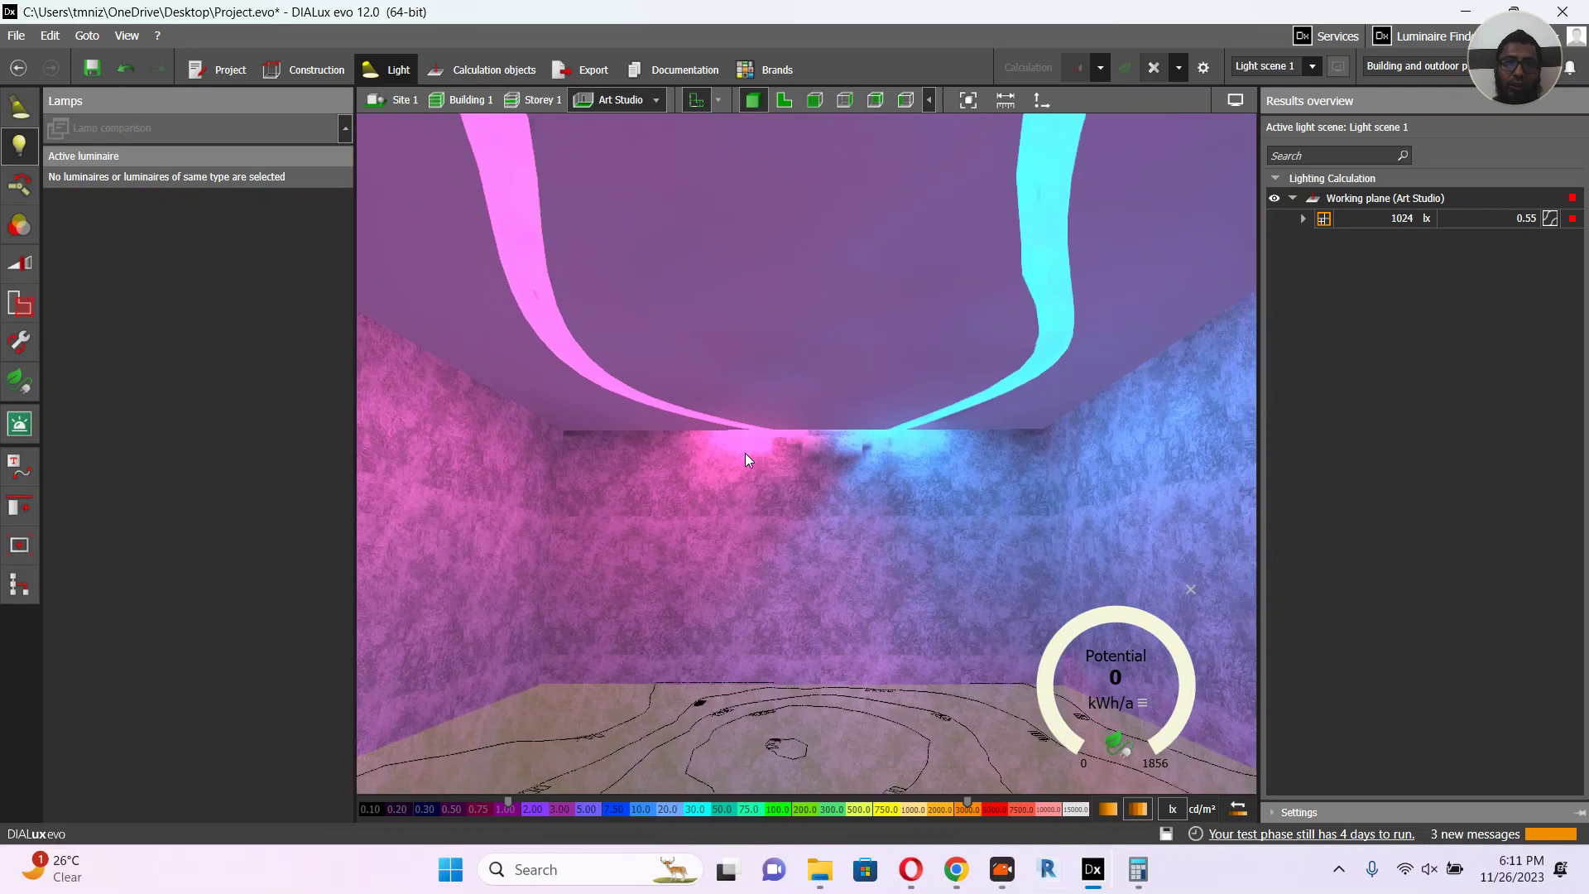
scroll(745, 453, down, 5)
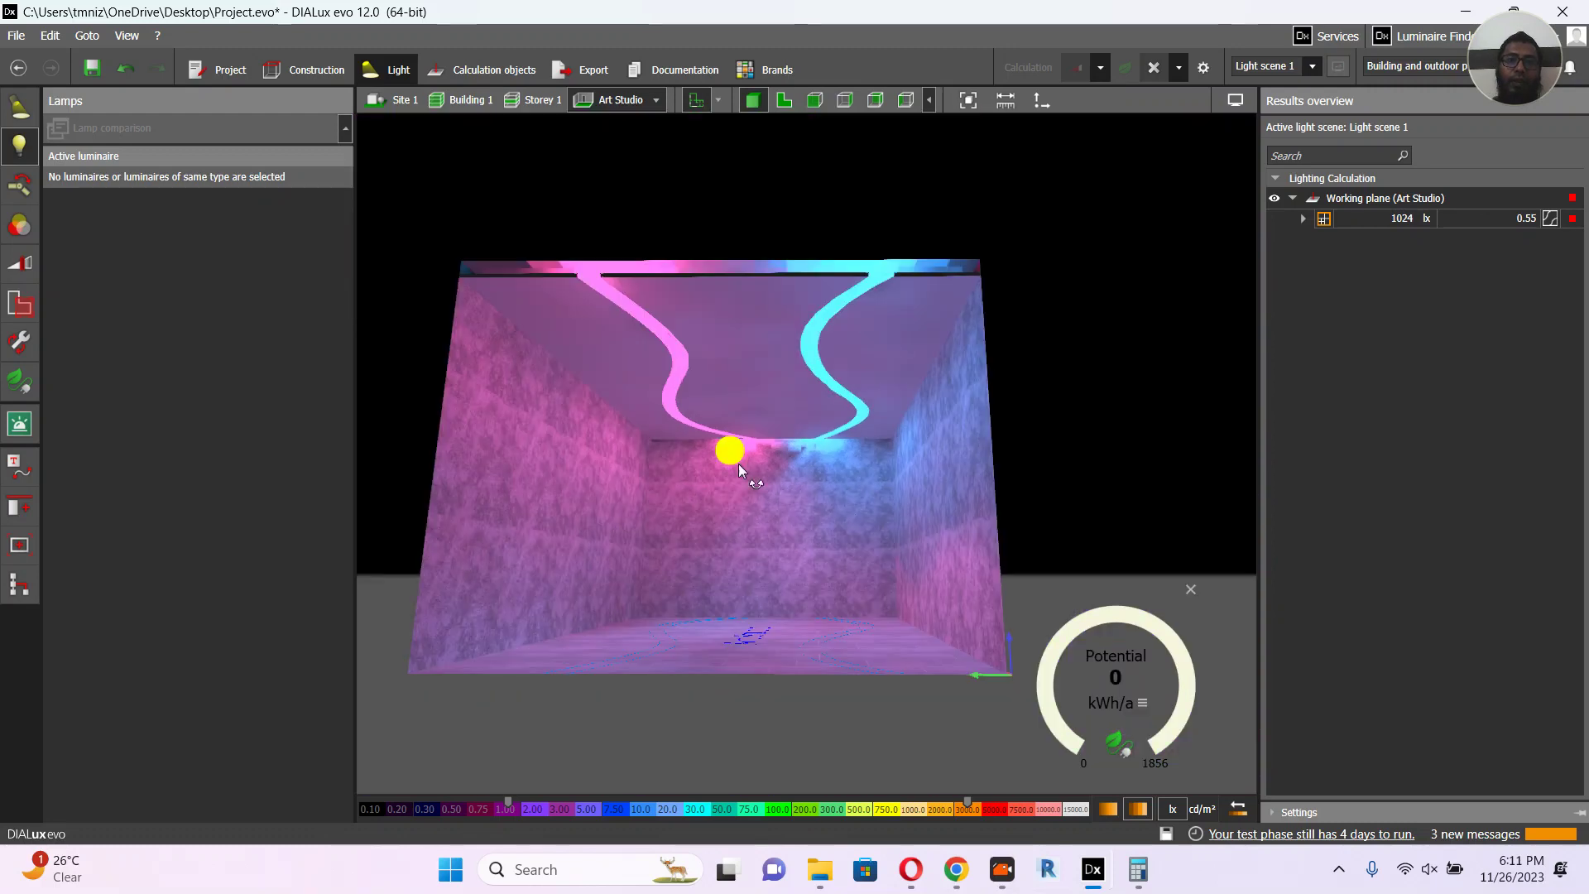
drag(738, 463, 748, 460)
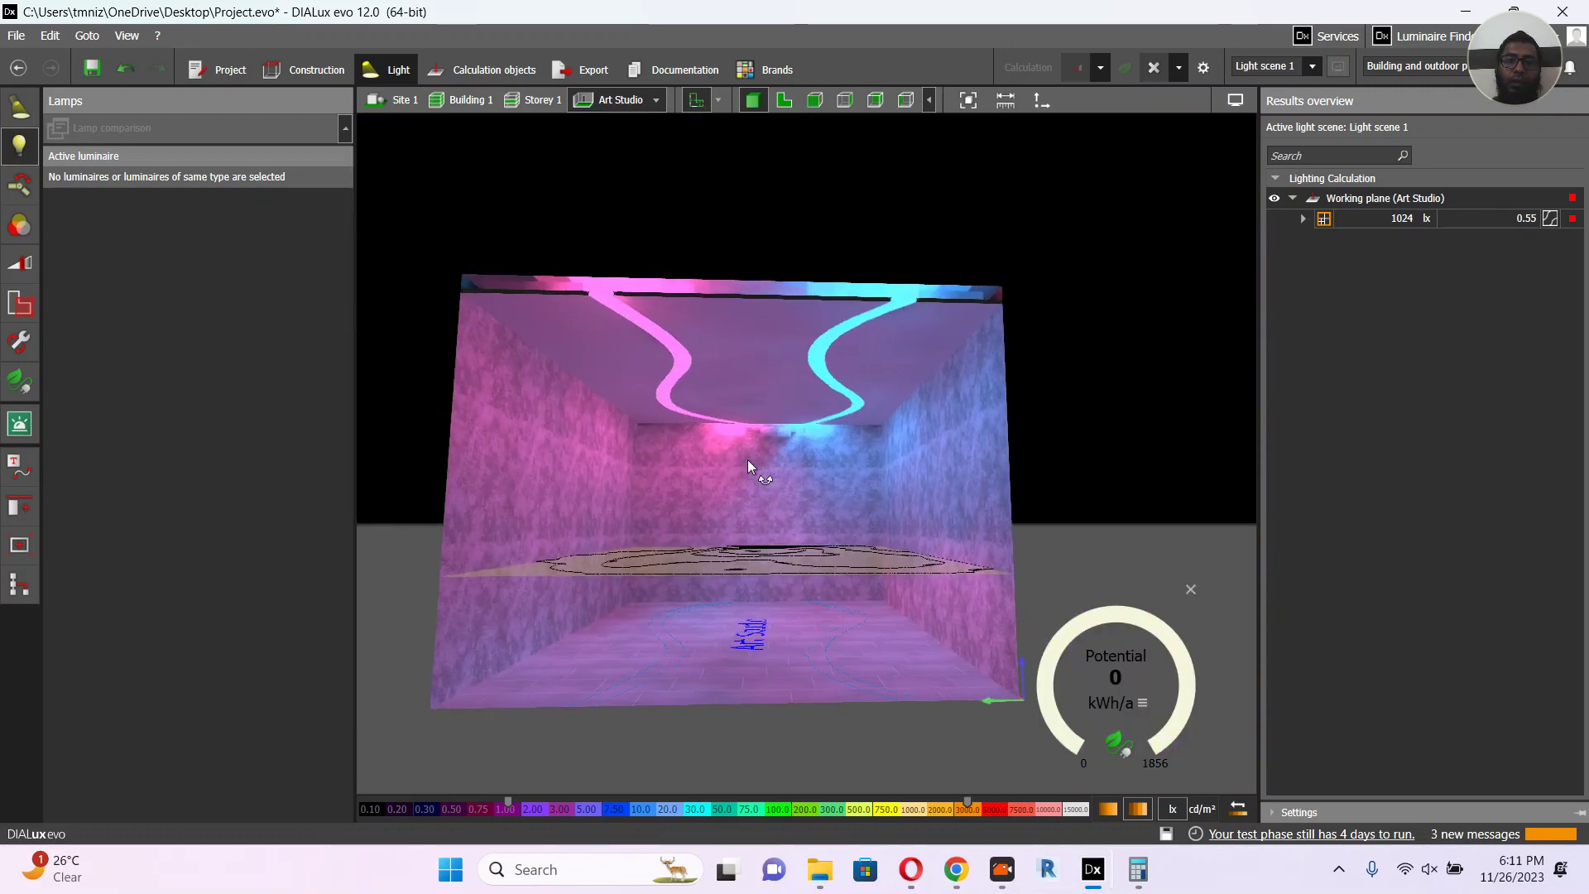
scroll(774, 456, up, 3)
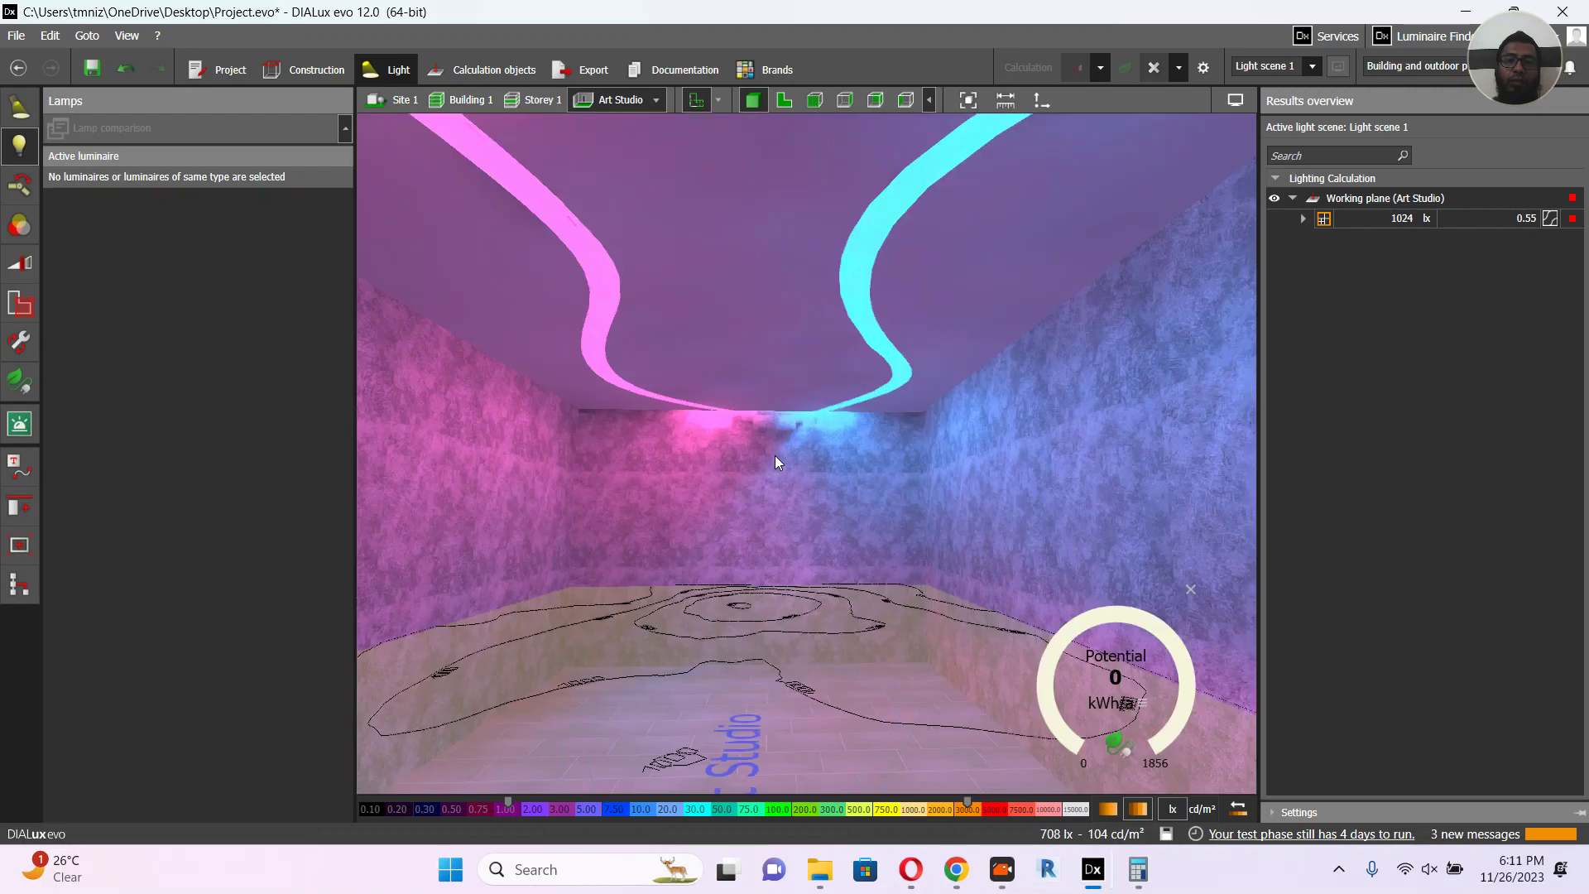
scroll(774, 461, up, 1)
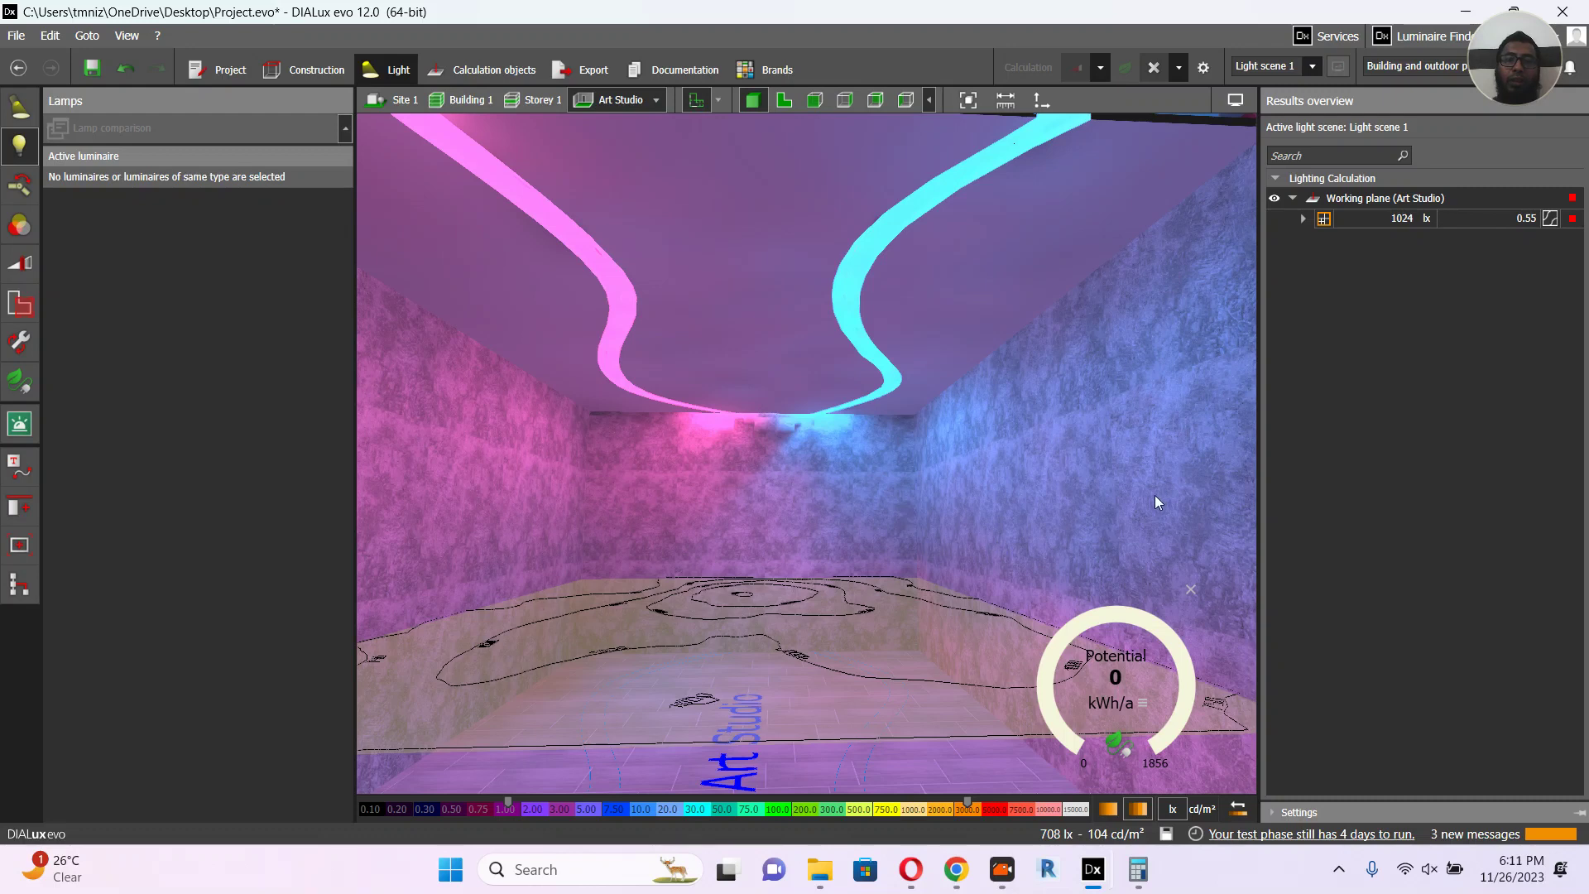
drag(773, 468, 822, 471)
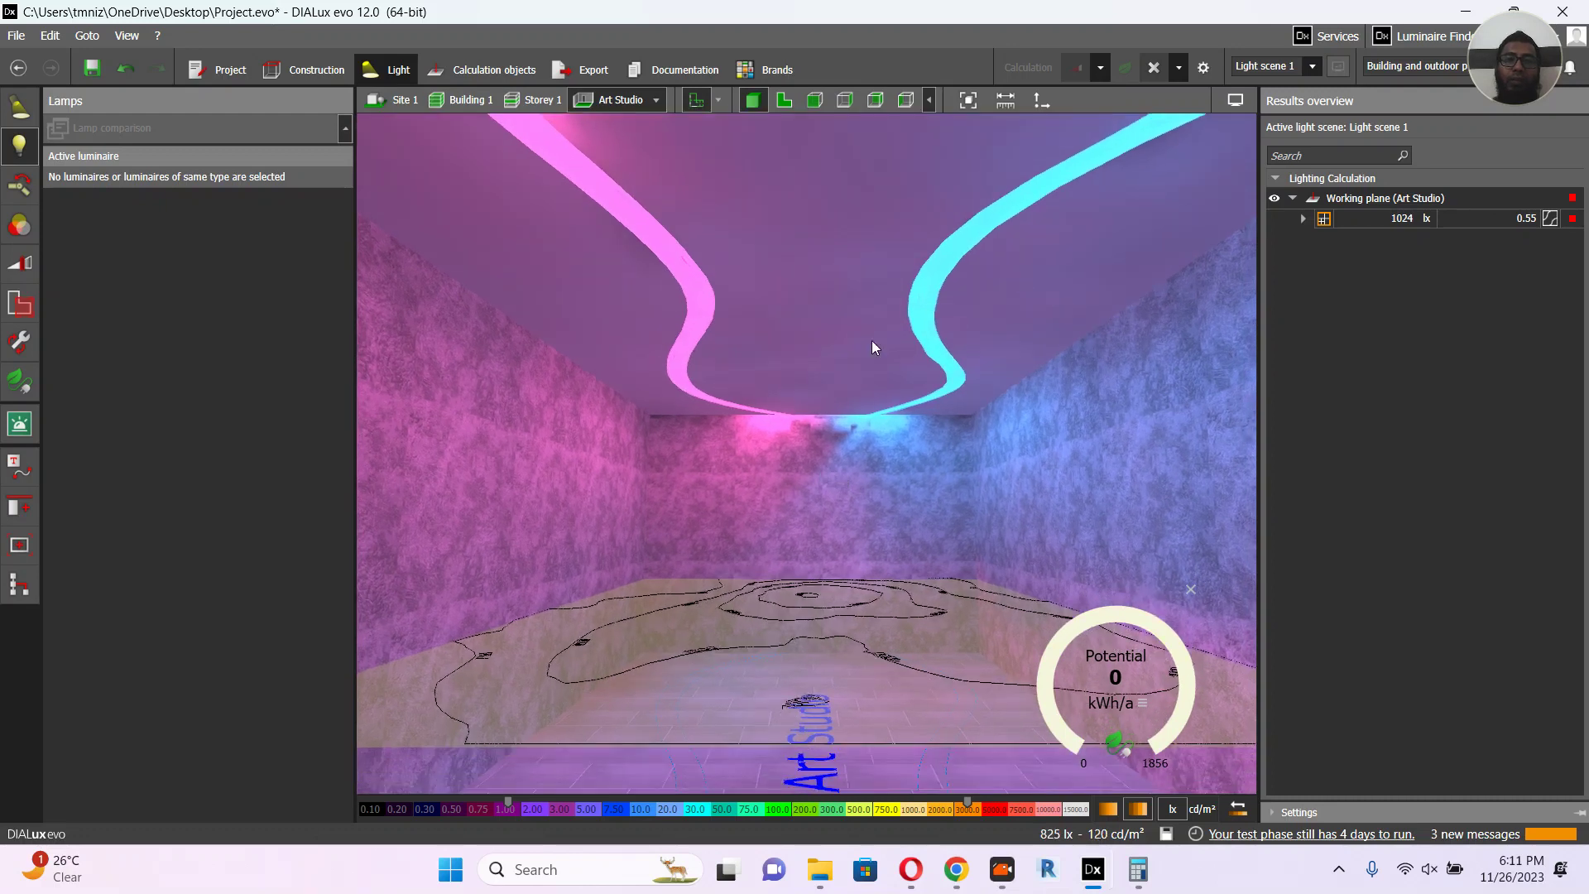
scroll(906, 364, up, 2)
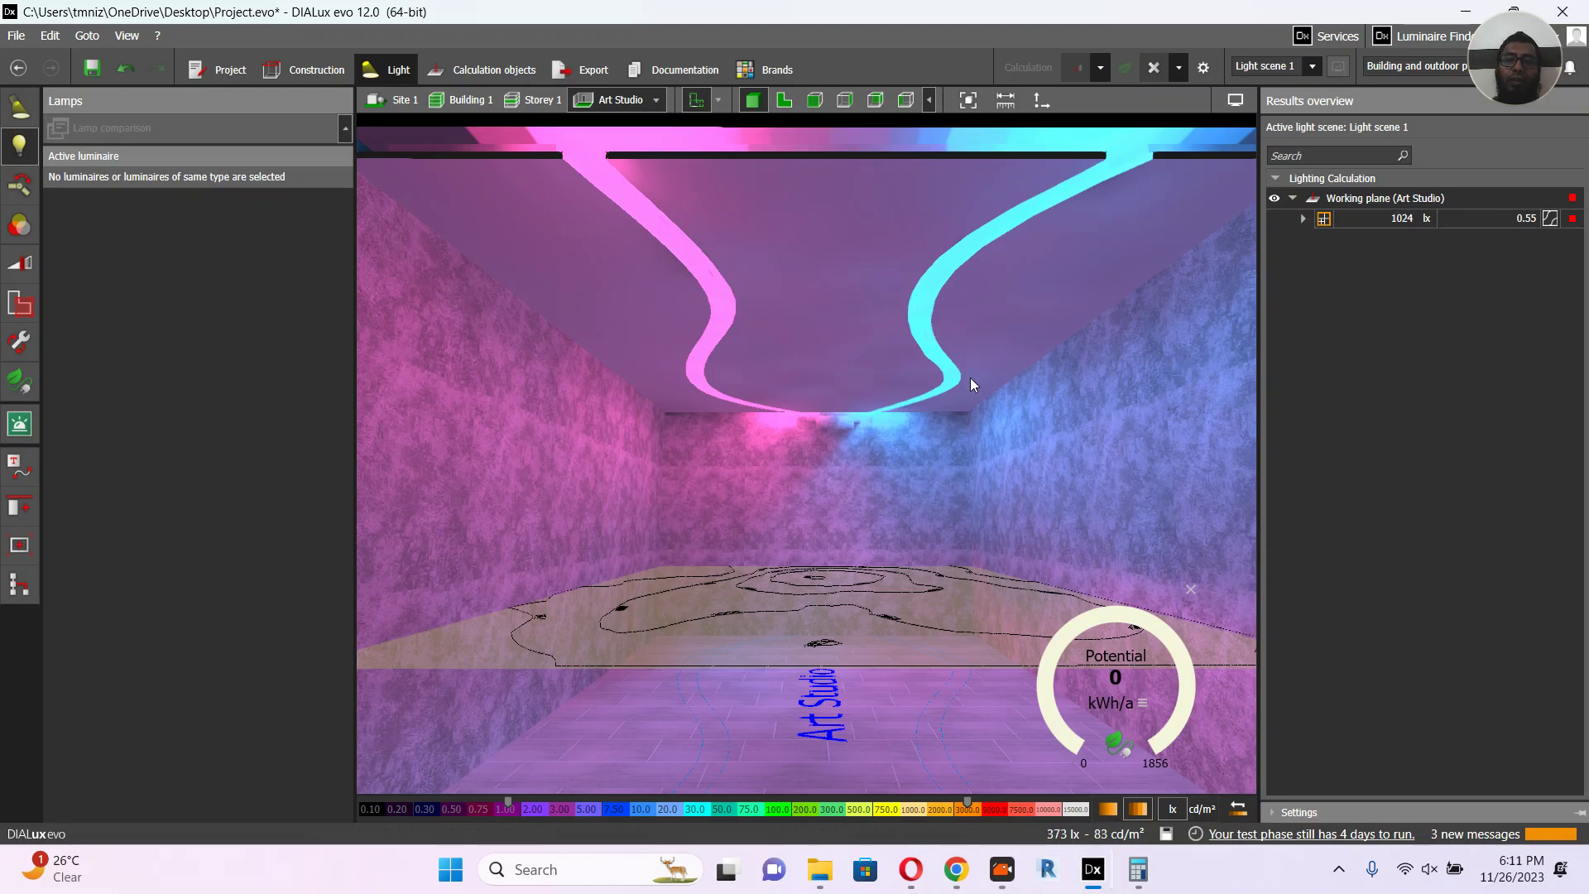
drag(872, 326, 871, 329)
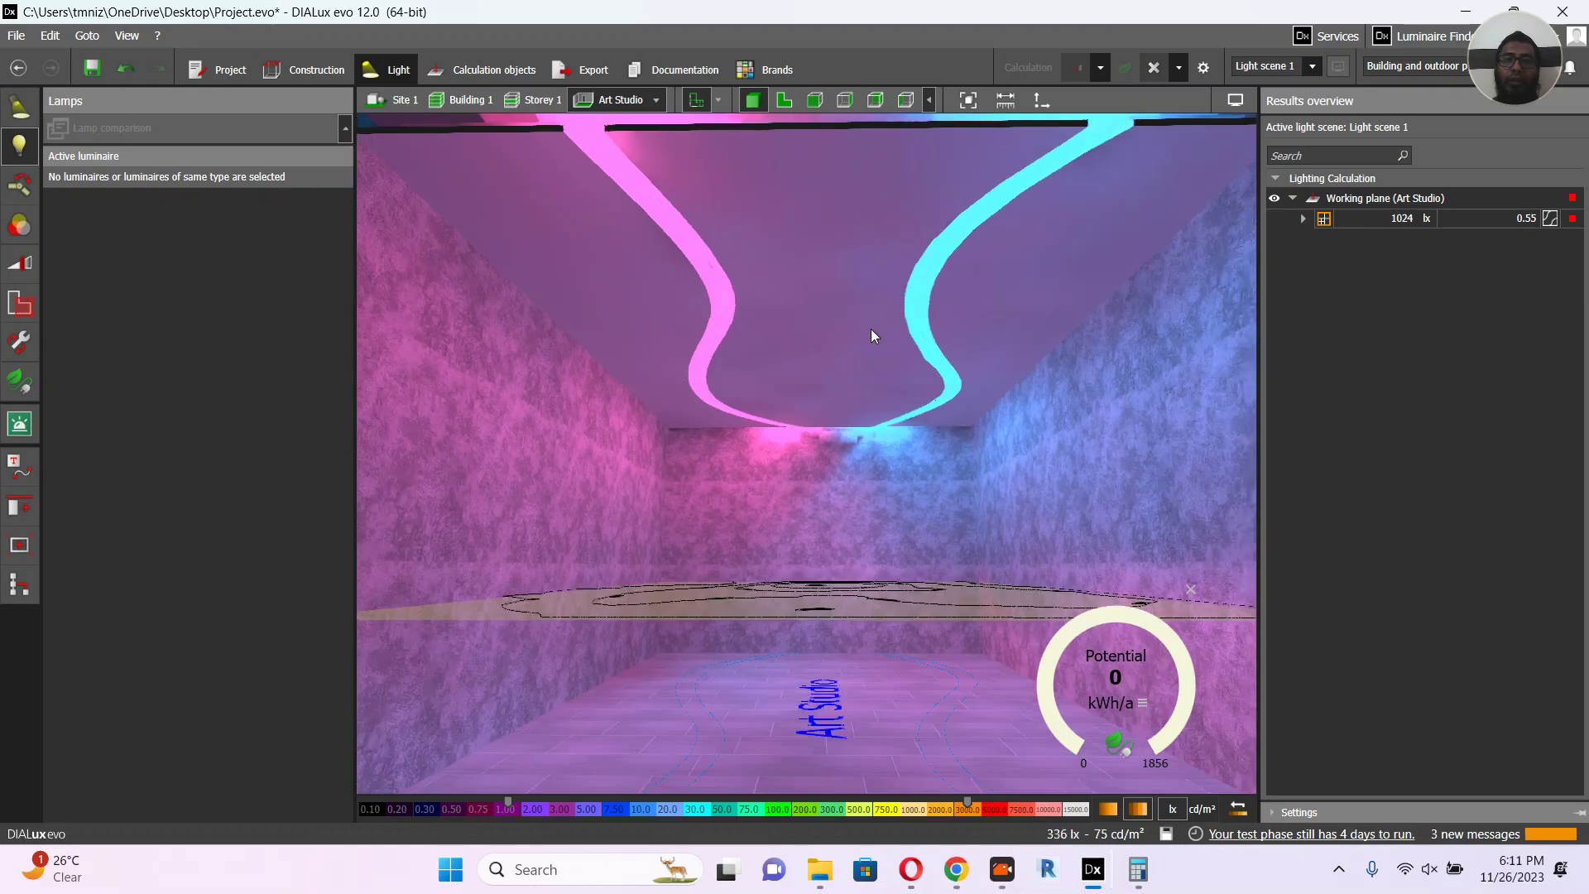